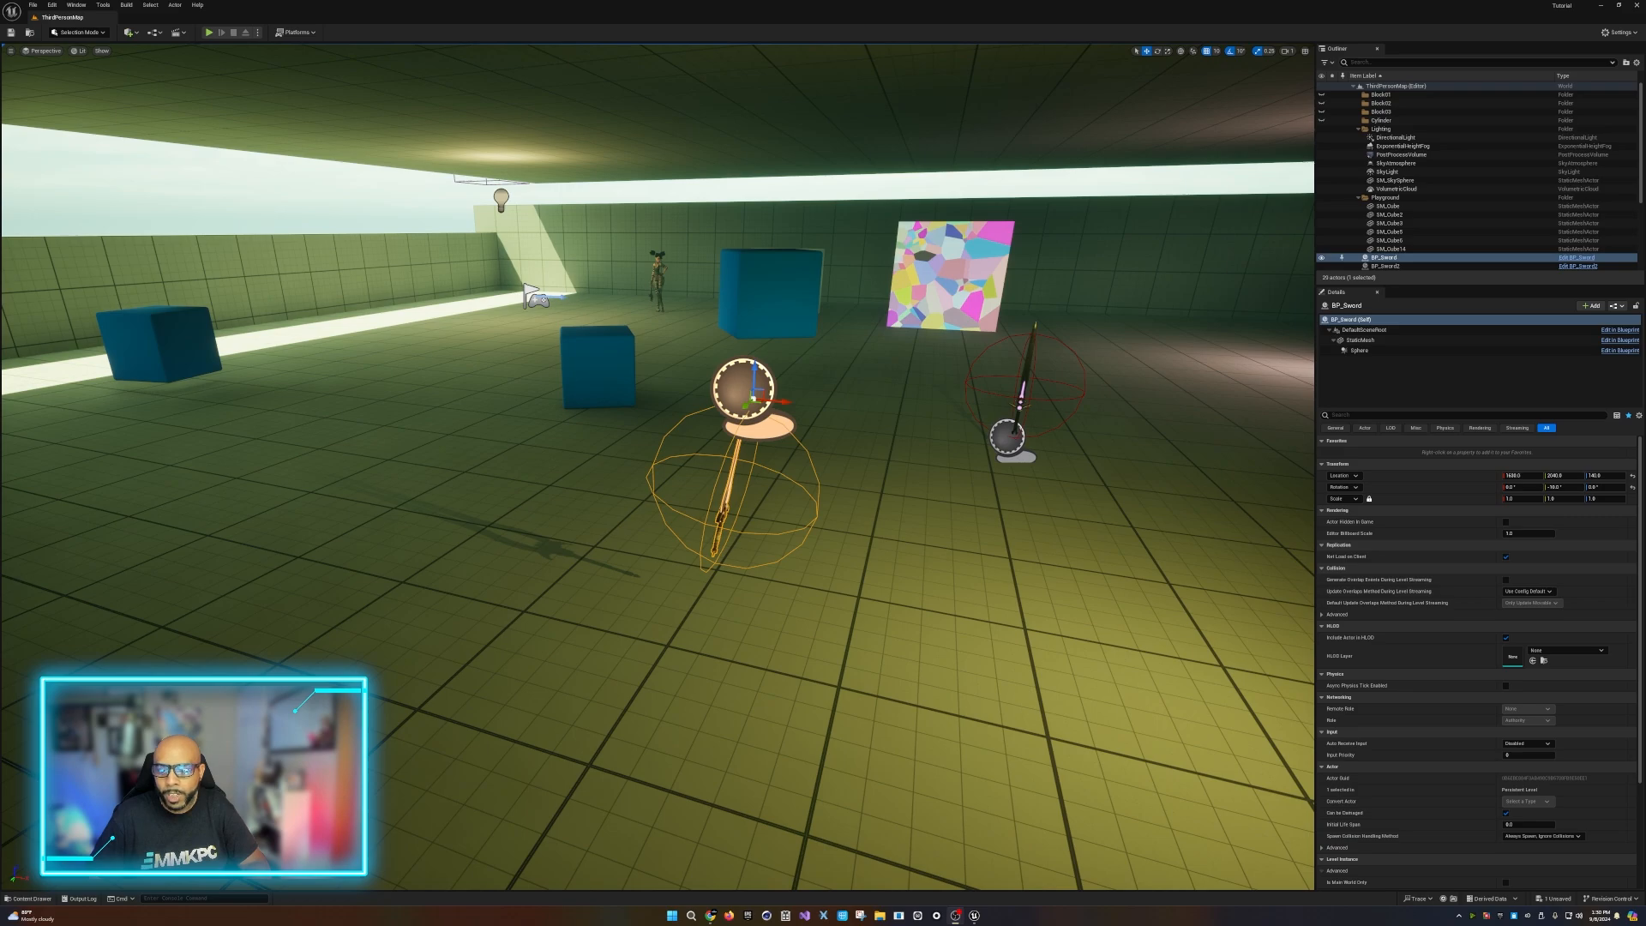
Review the weapon pickup nodes in the BP_ThirdPersonCharacter event graph, save the blueprint and return to the level.
{"action": "right_click_drag", "start_coordinate": [657, 466], "coordinate": [725, 420]}
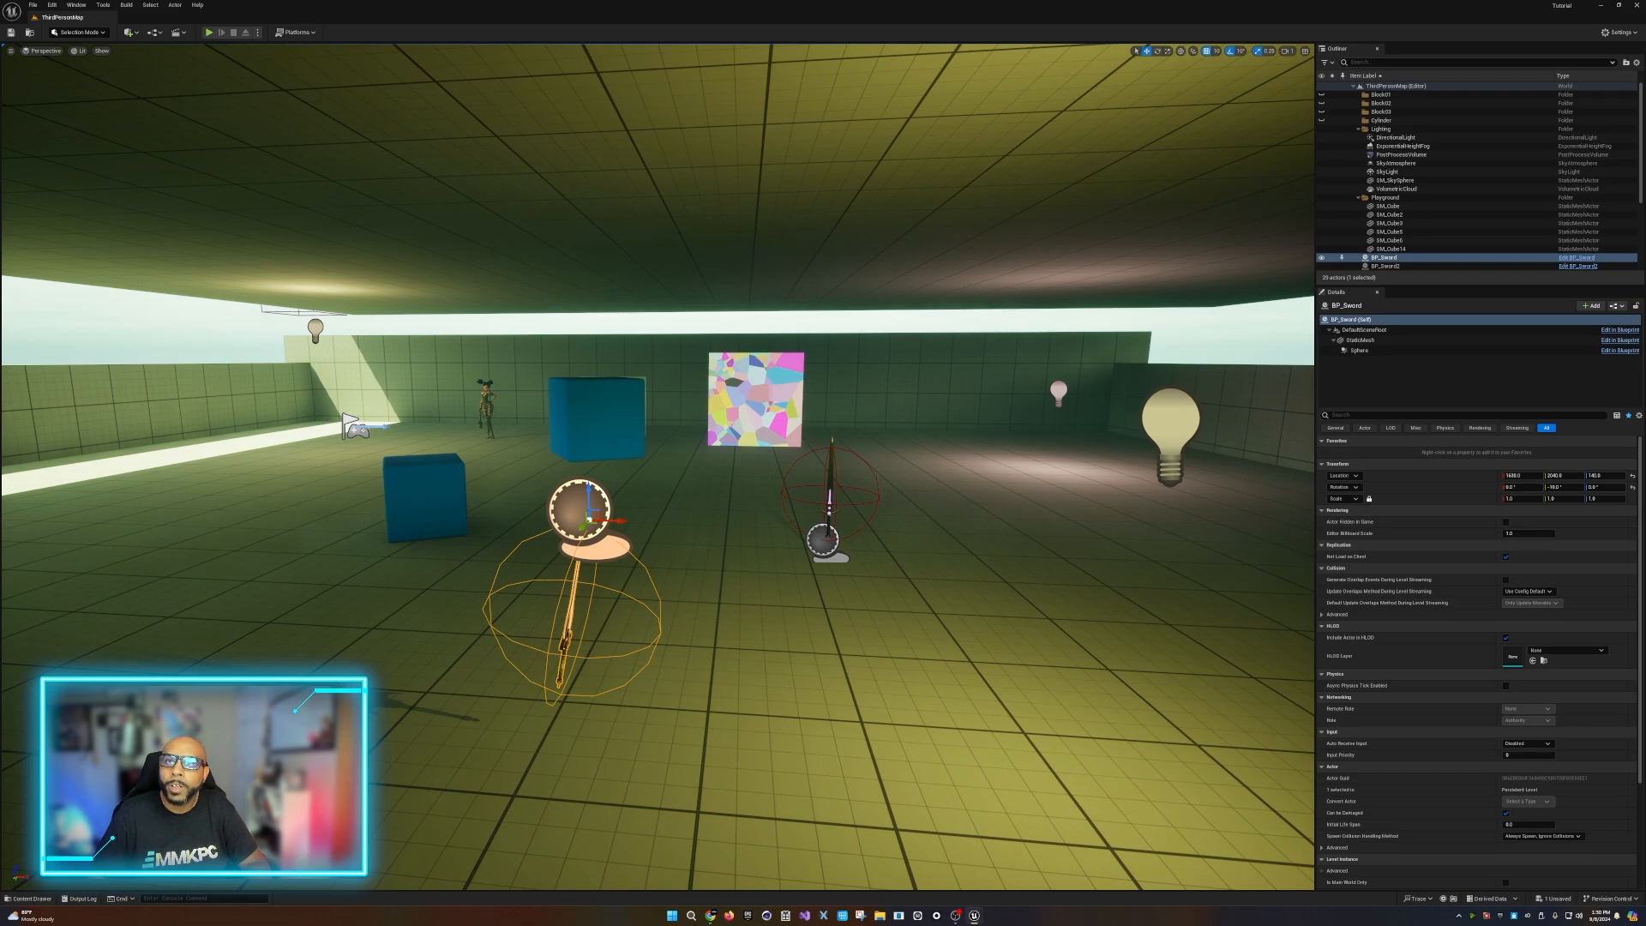
{"action": "left_click_drag", "start_coordinate": [1645, 163], "coordinate": [283, 325]}
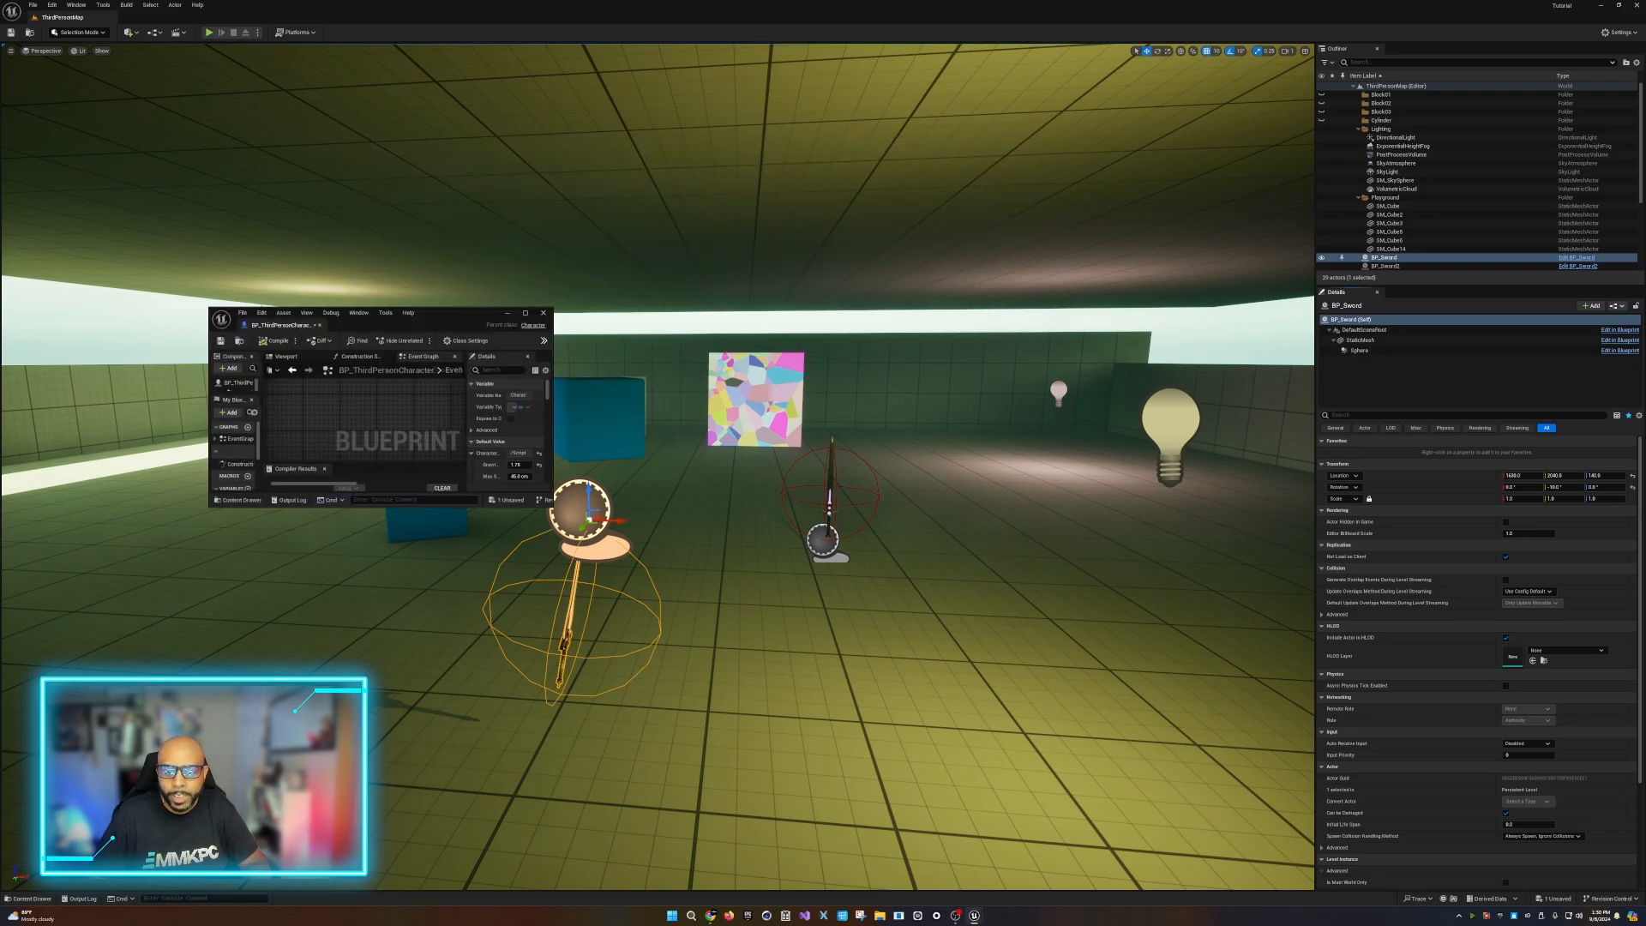
{"action": "left_click", "coordinate": [525, 312]}
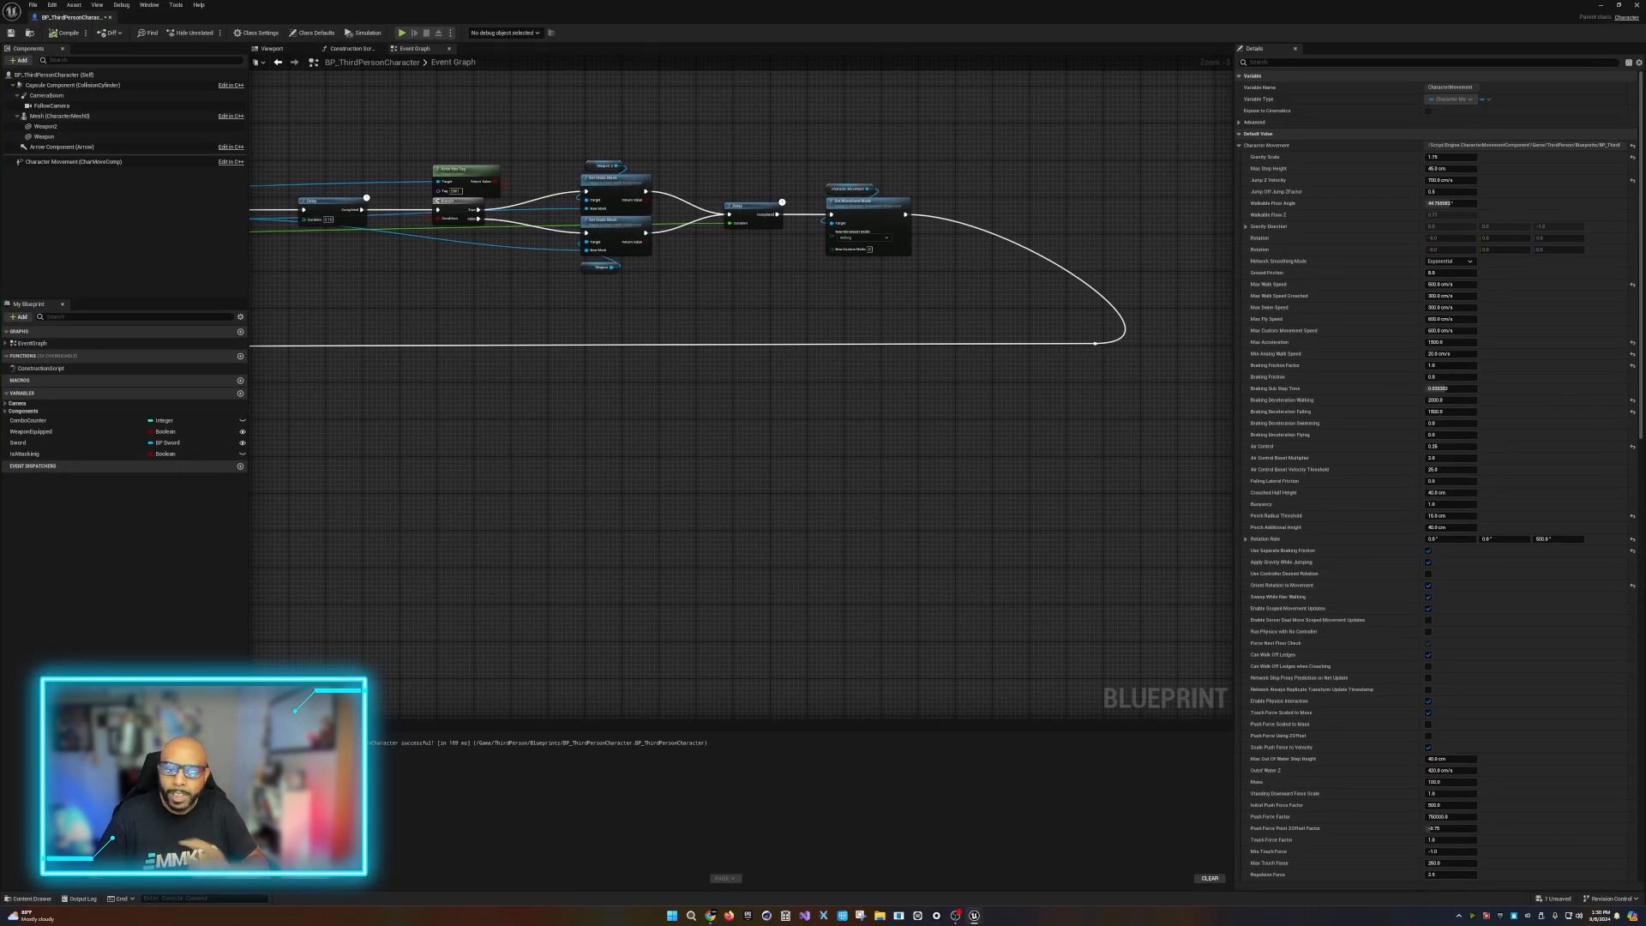
{"action": "scroll", "coordinate": [557, 305], "scroll_direction": "up", "scroll_amount": 3}
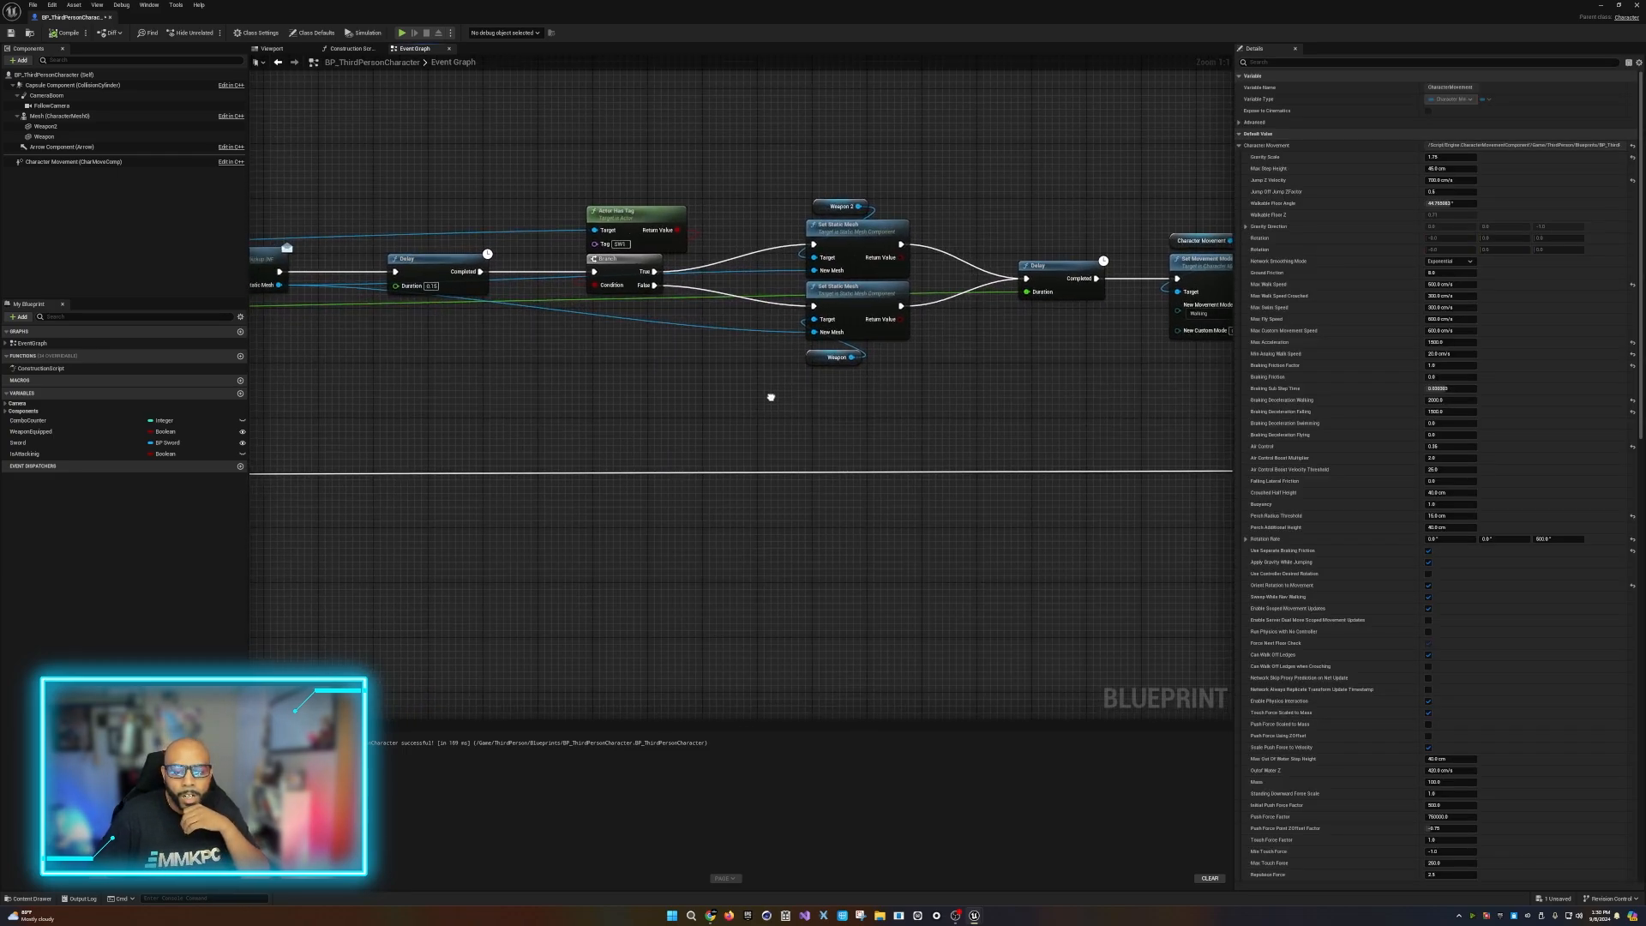
{"action": "right_click_drag", "start_coordinate": [563, 393], "coordinate": [991, 403]}
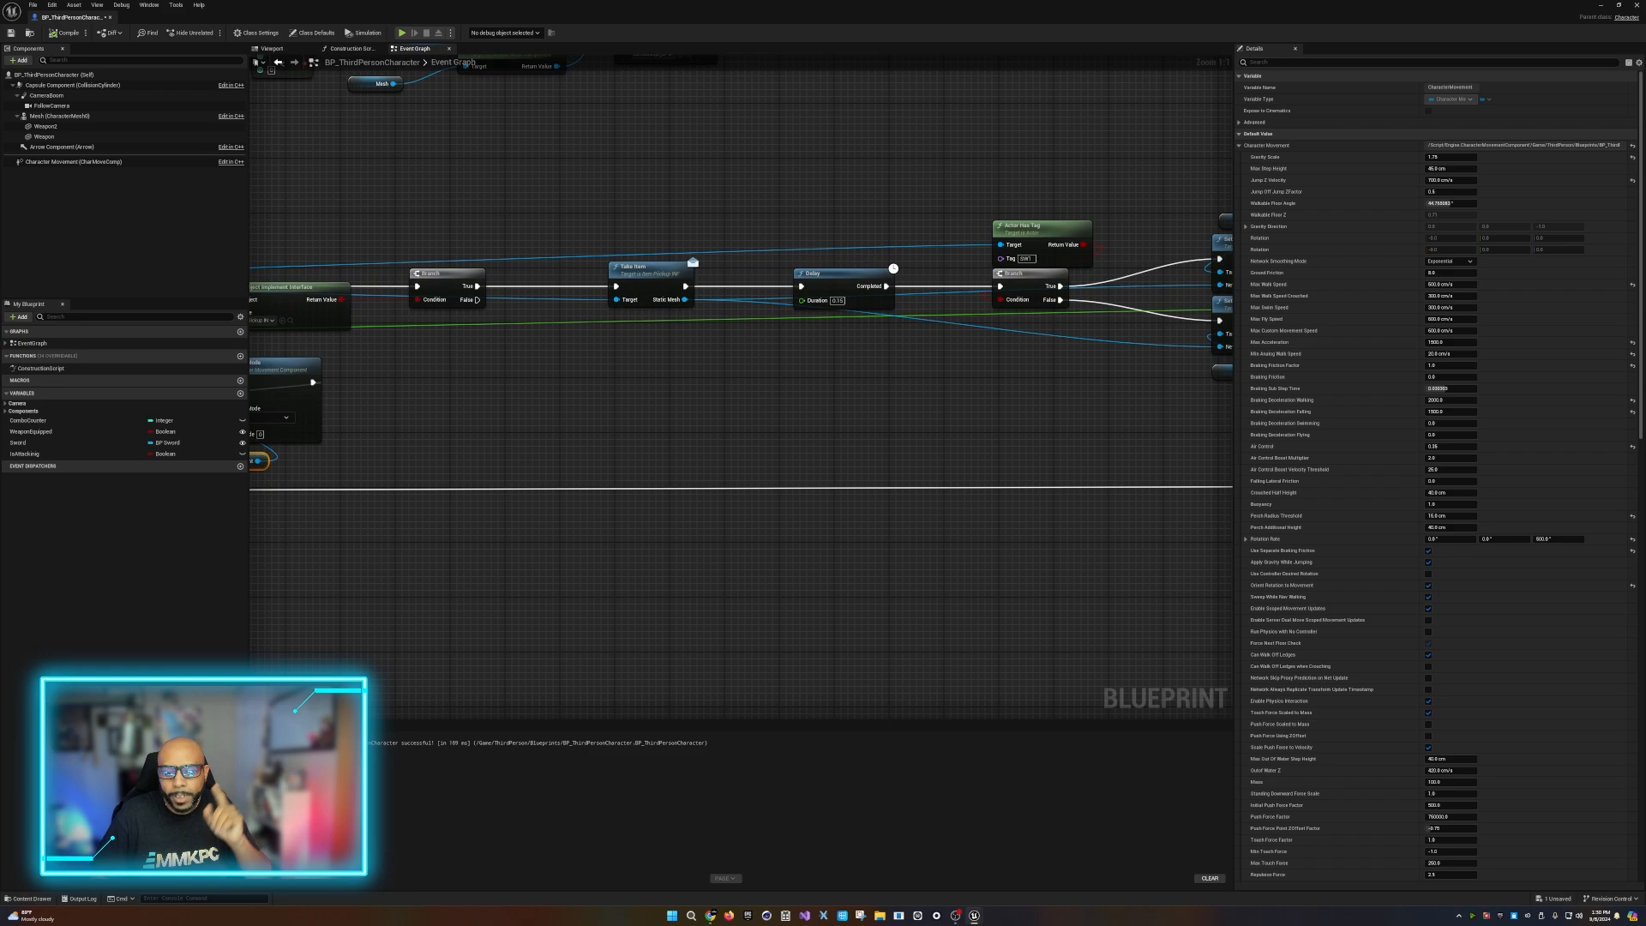
{"action": "right_click_drag", "start_coordinate": [917, 347], "coordinate": [377, 382]}
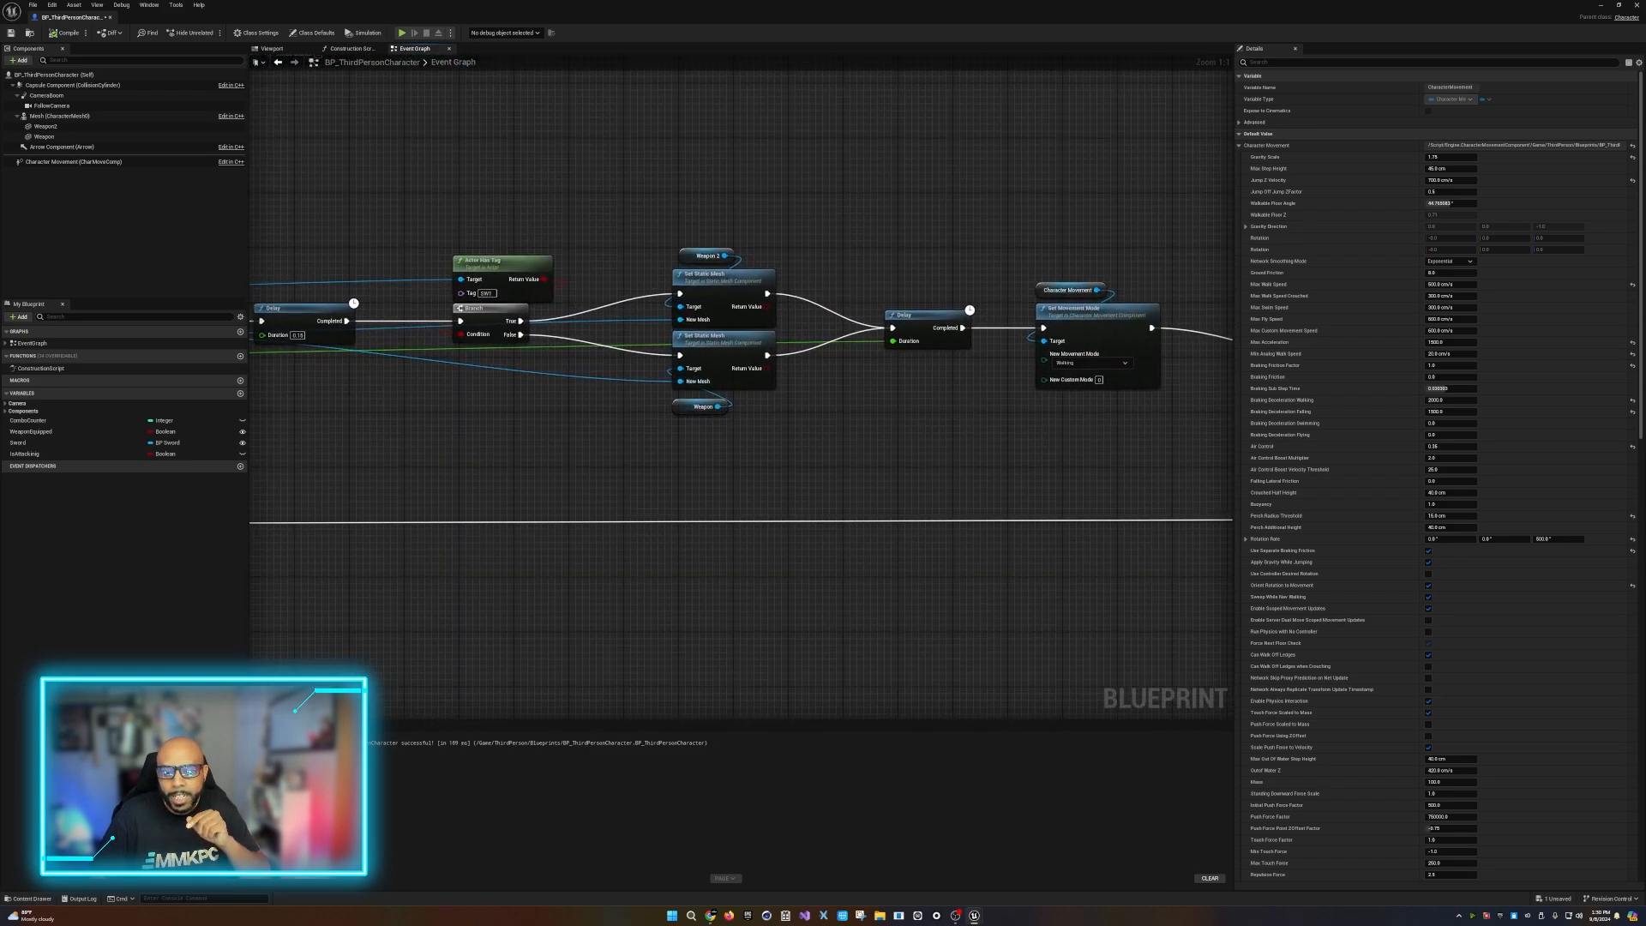
{"action": "left_click", "coordinate": [10, 32]}
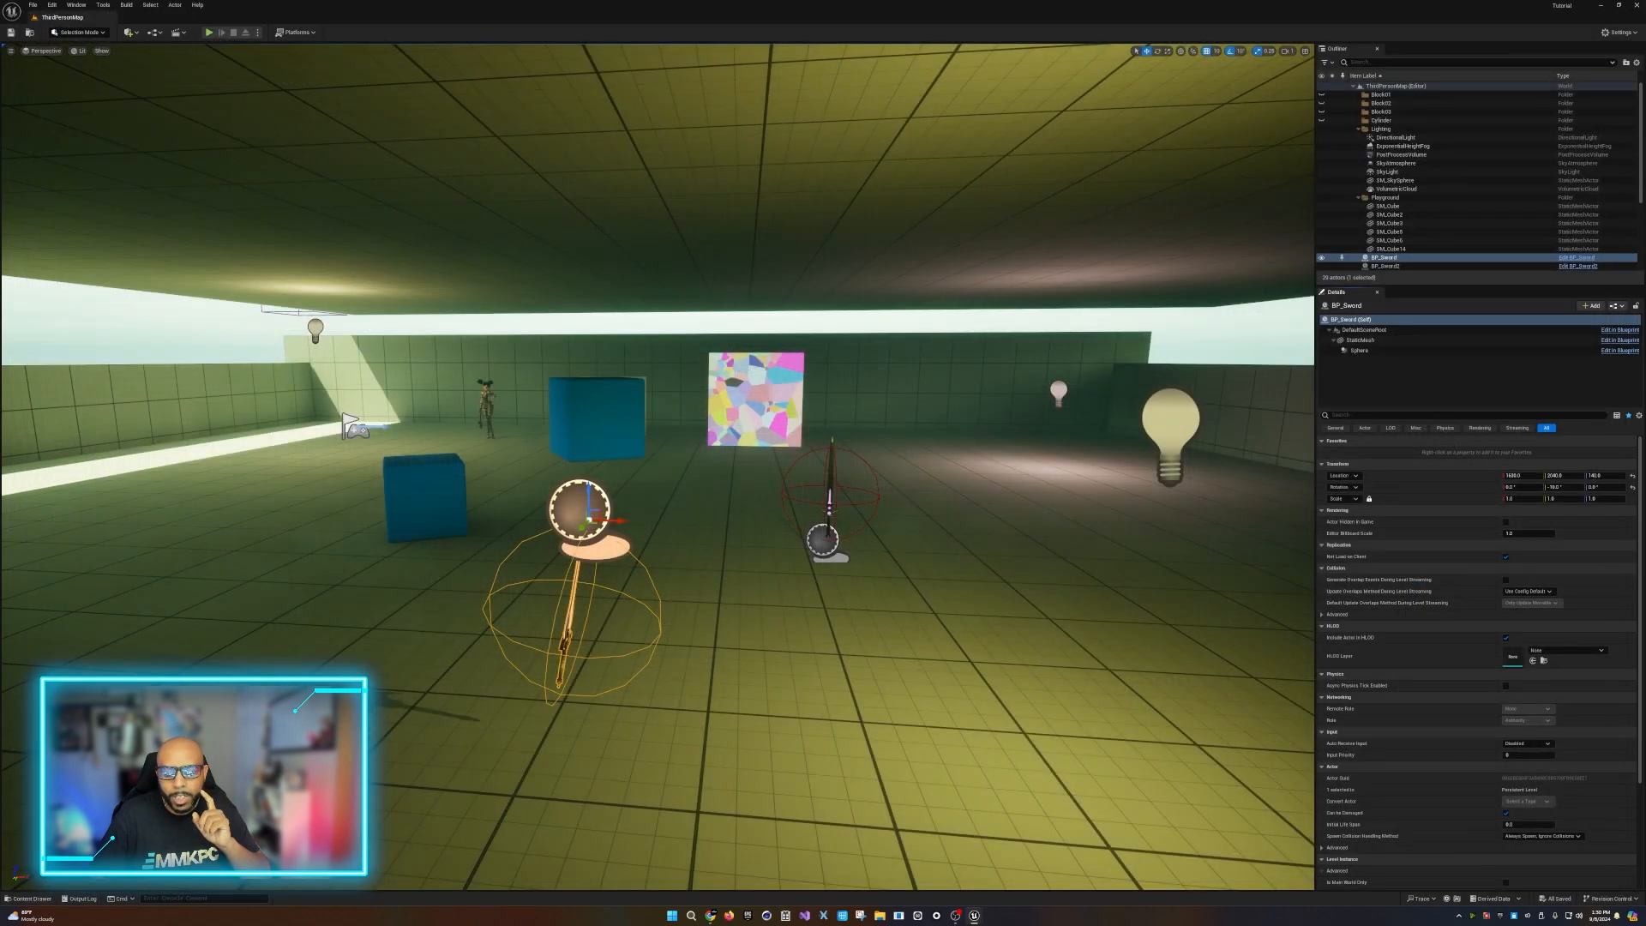
{"action": "right_click_drag", "start_coordinate": [652, 463], "coordinate": [617, 463]}
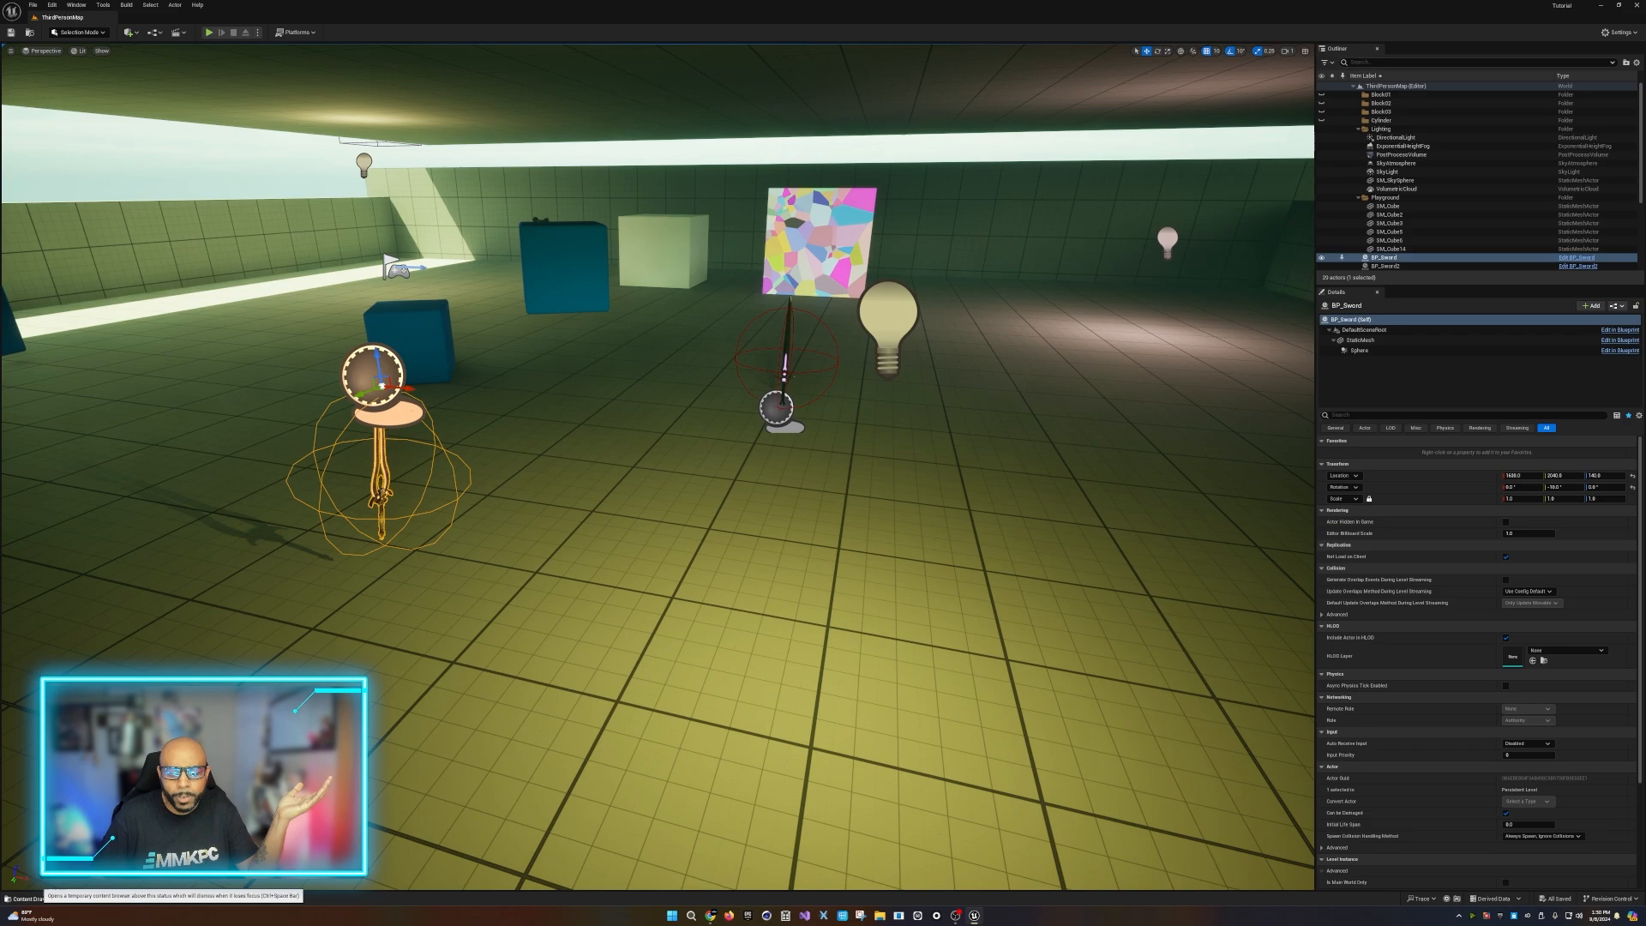
Open the BP_ThirdPersonCharacter blueprint from the Blueprints folder inside Content/ThirdPerson.
{"action": "left_click", "coordinate": [30, 898]}
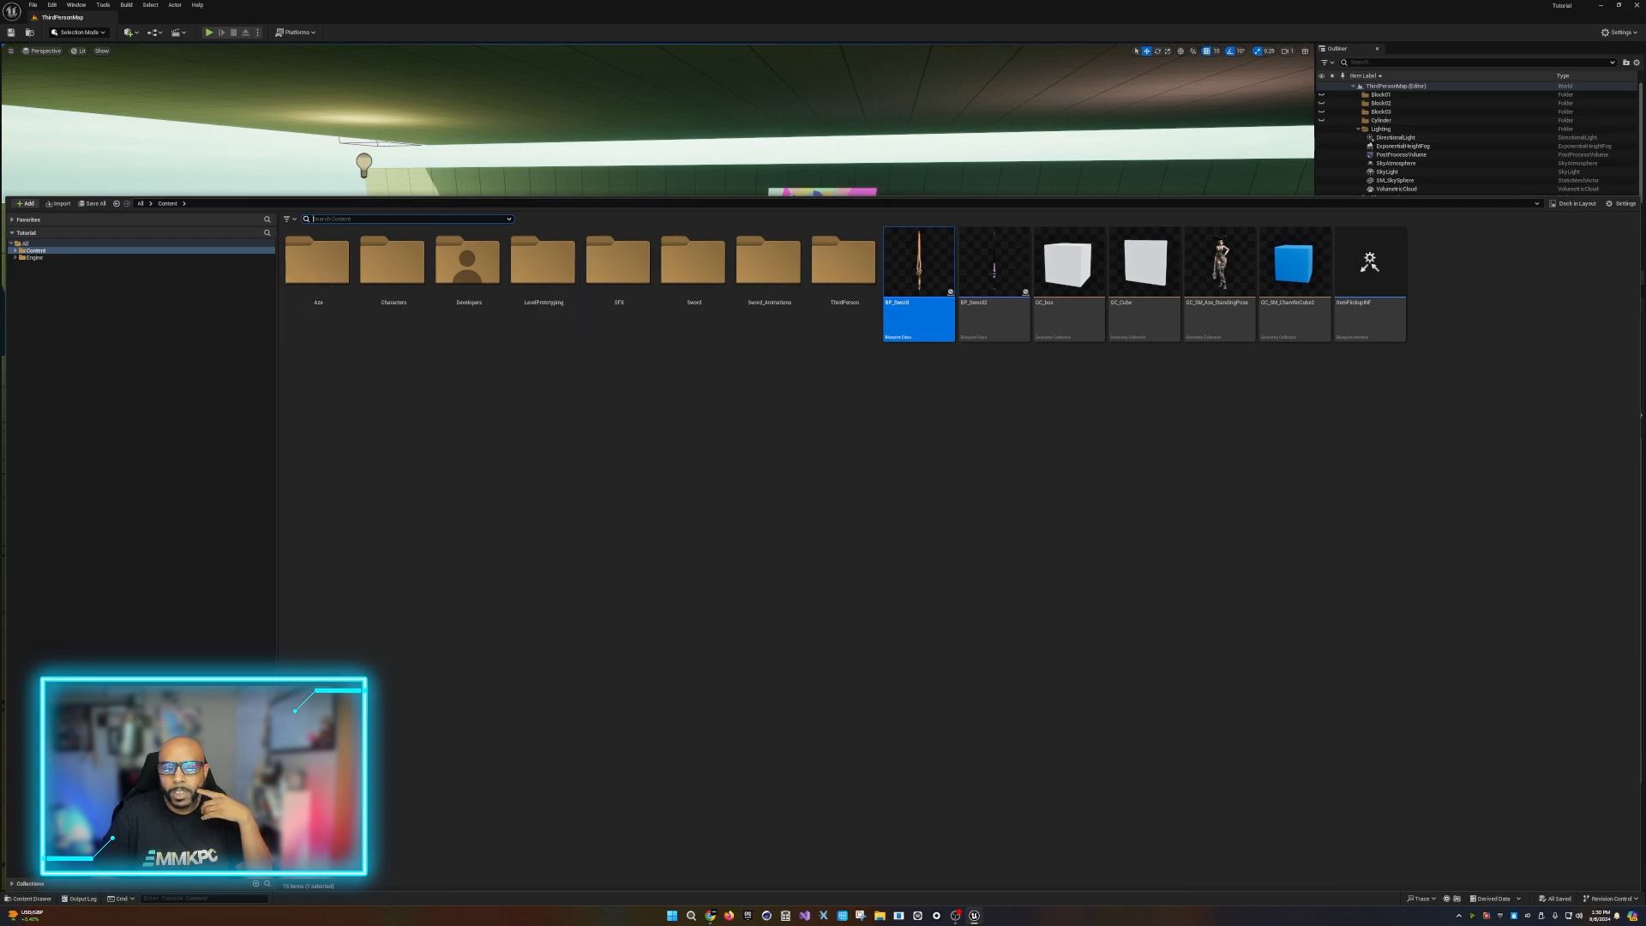
{"action": "left_click", "coordinate": [15, 251]}
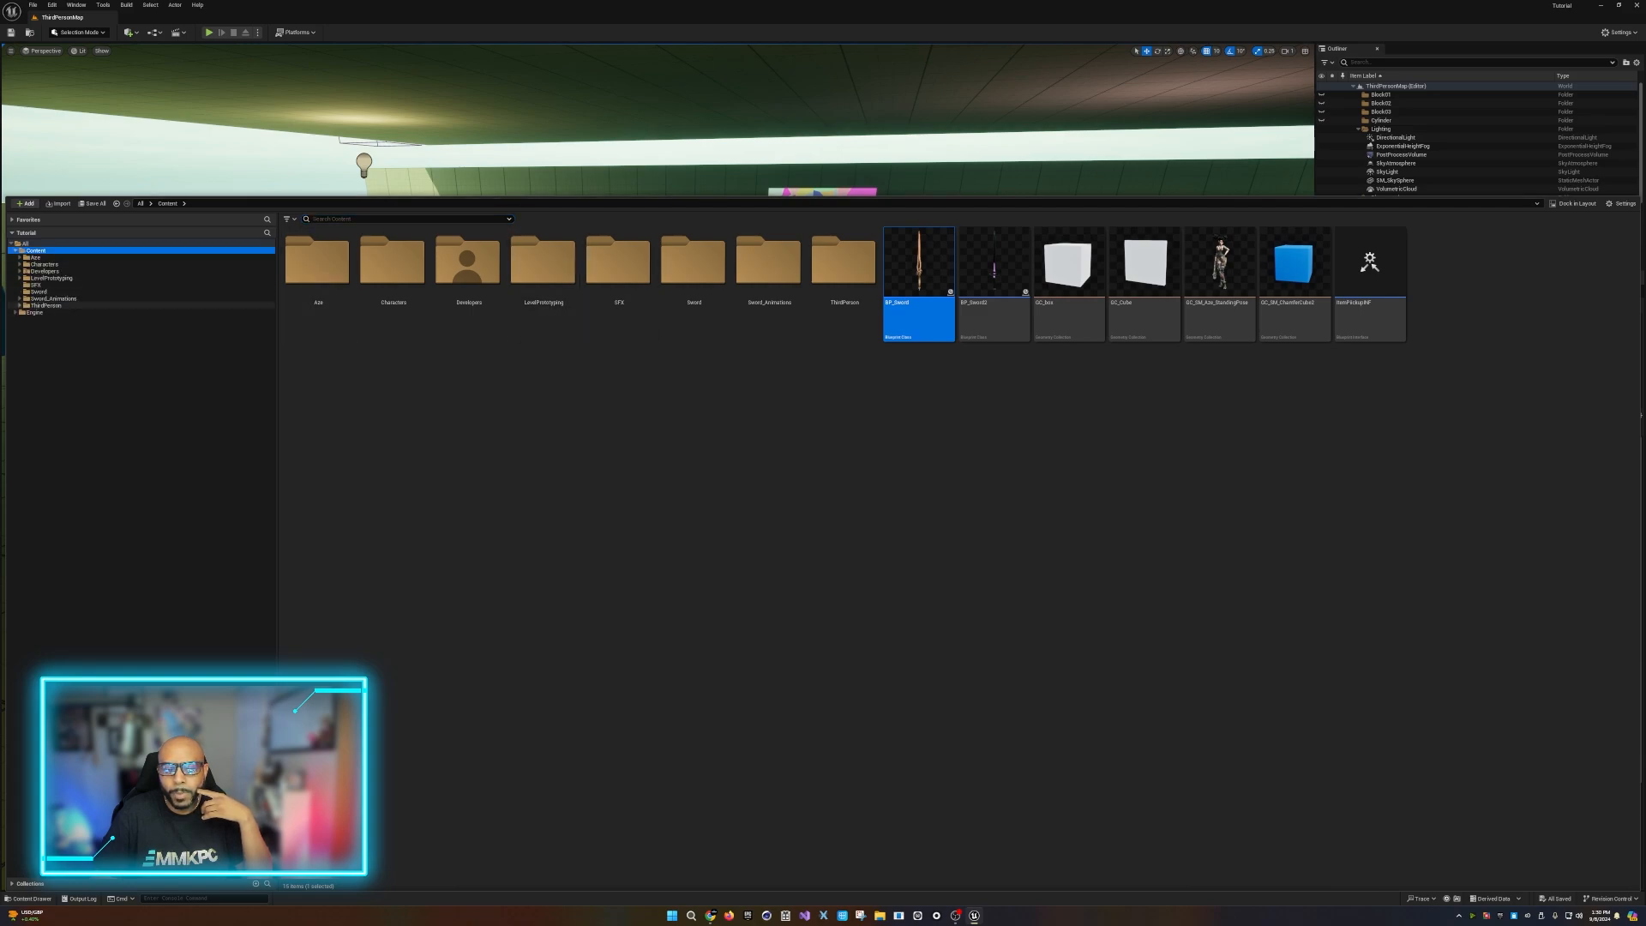
{"action": "left_click", "coordinate": [20, 305]}
{"action": "left_click", "coordinate": [24, 312]}
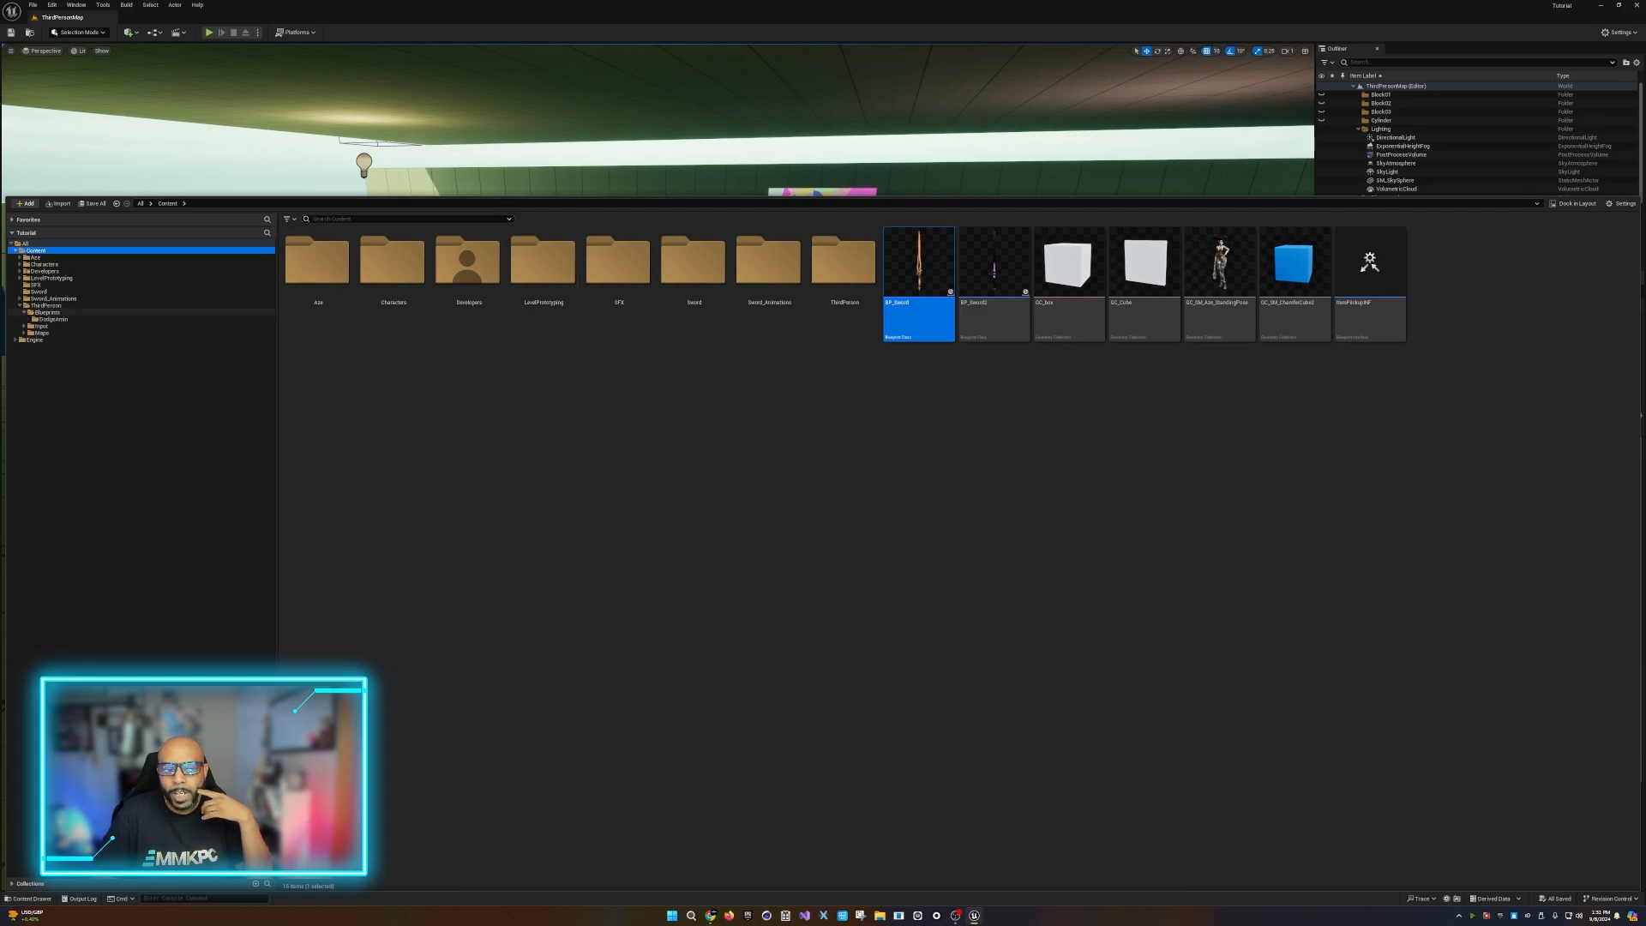
{"action": "left_click", "coordinate": [47, 312]}
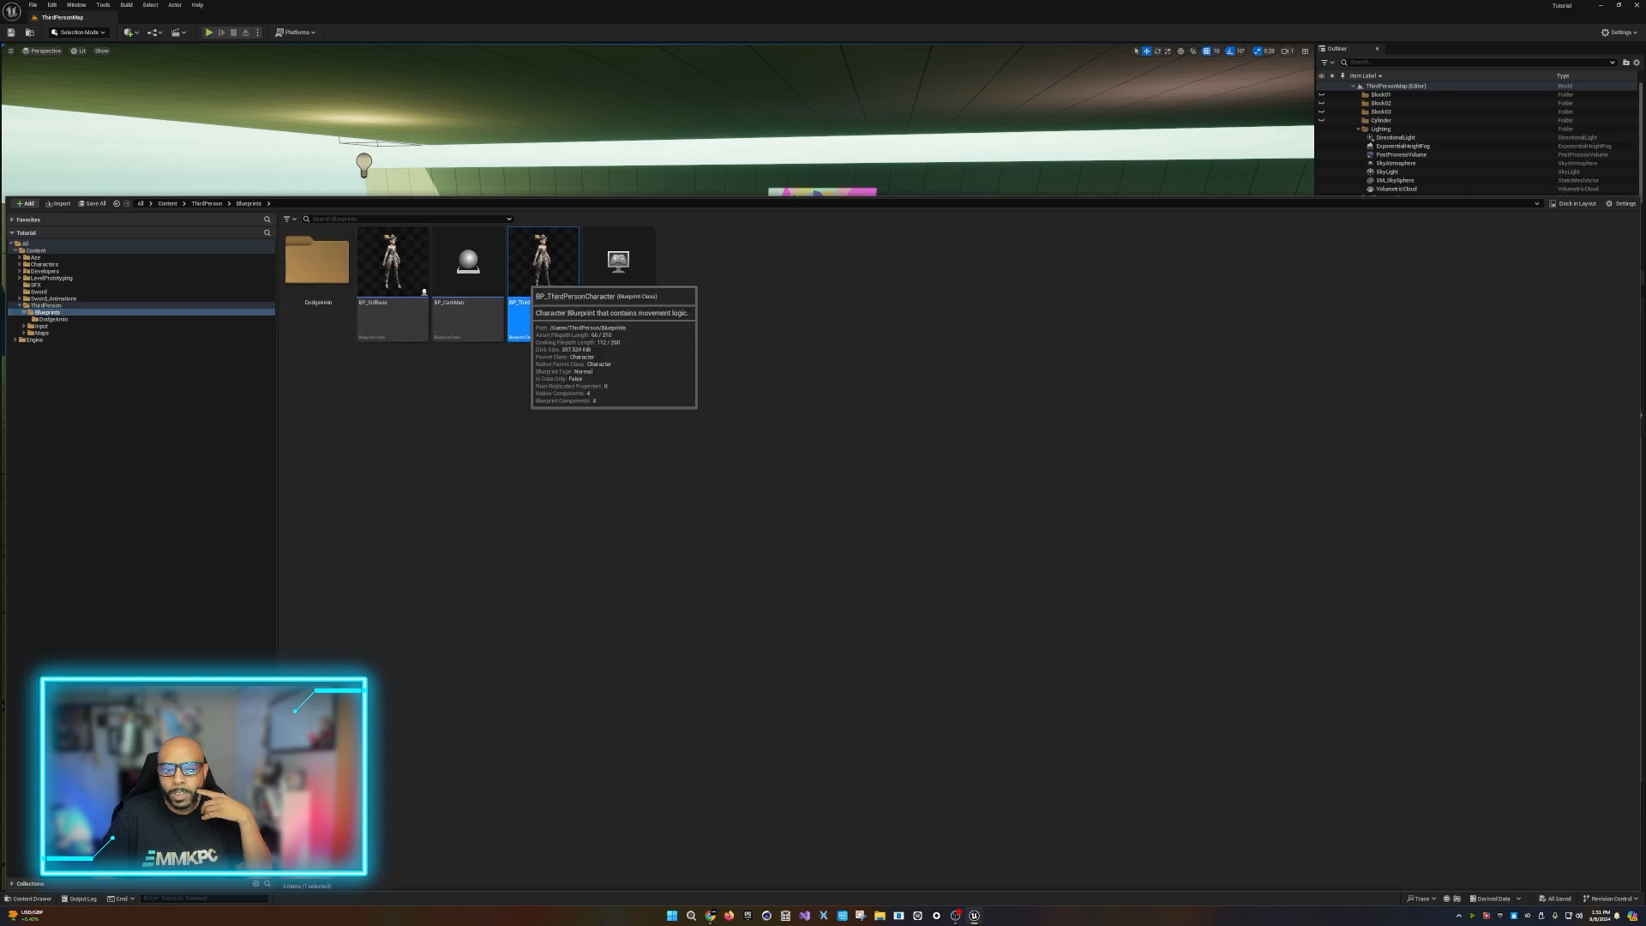
{"action": "double_click", "coordinate": [543, 266]}
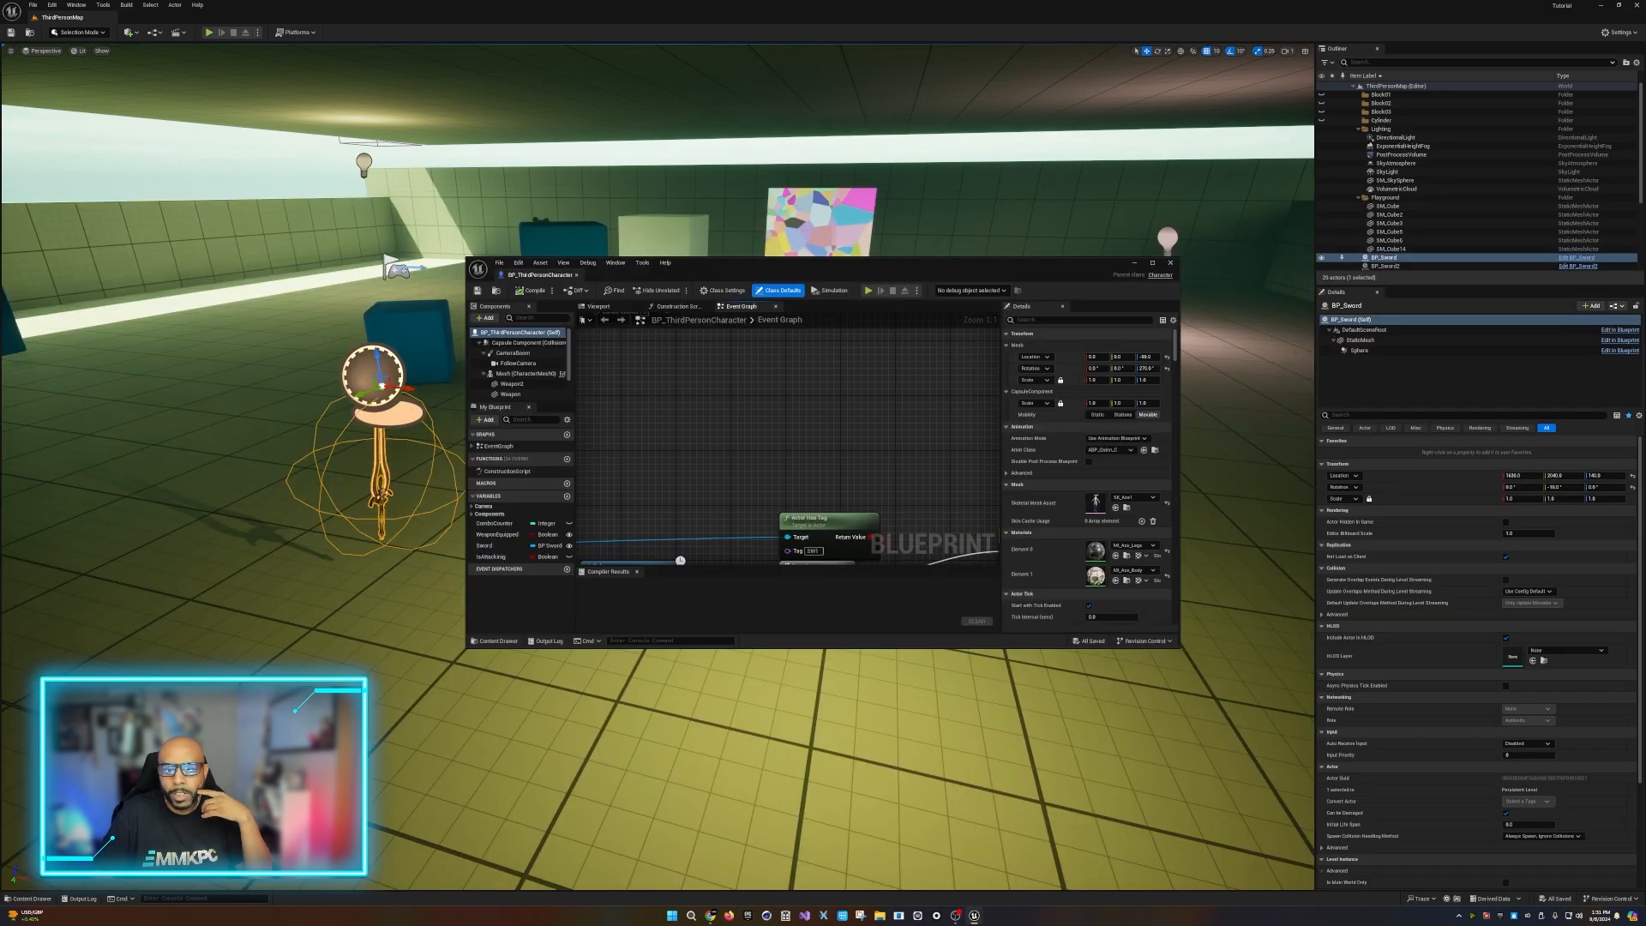
Dock the BP_ThirdPersonCharacter blueprint editor beside the ThirdPersonMap level in the main window.
{"action": "double_click", "coordinate": [777, 264]}
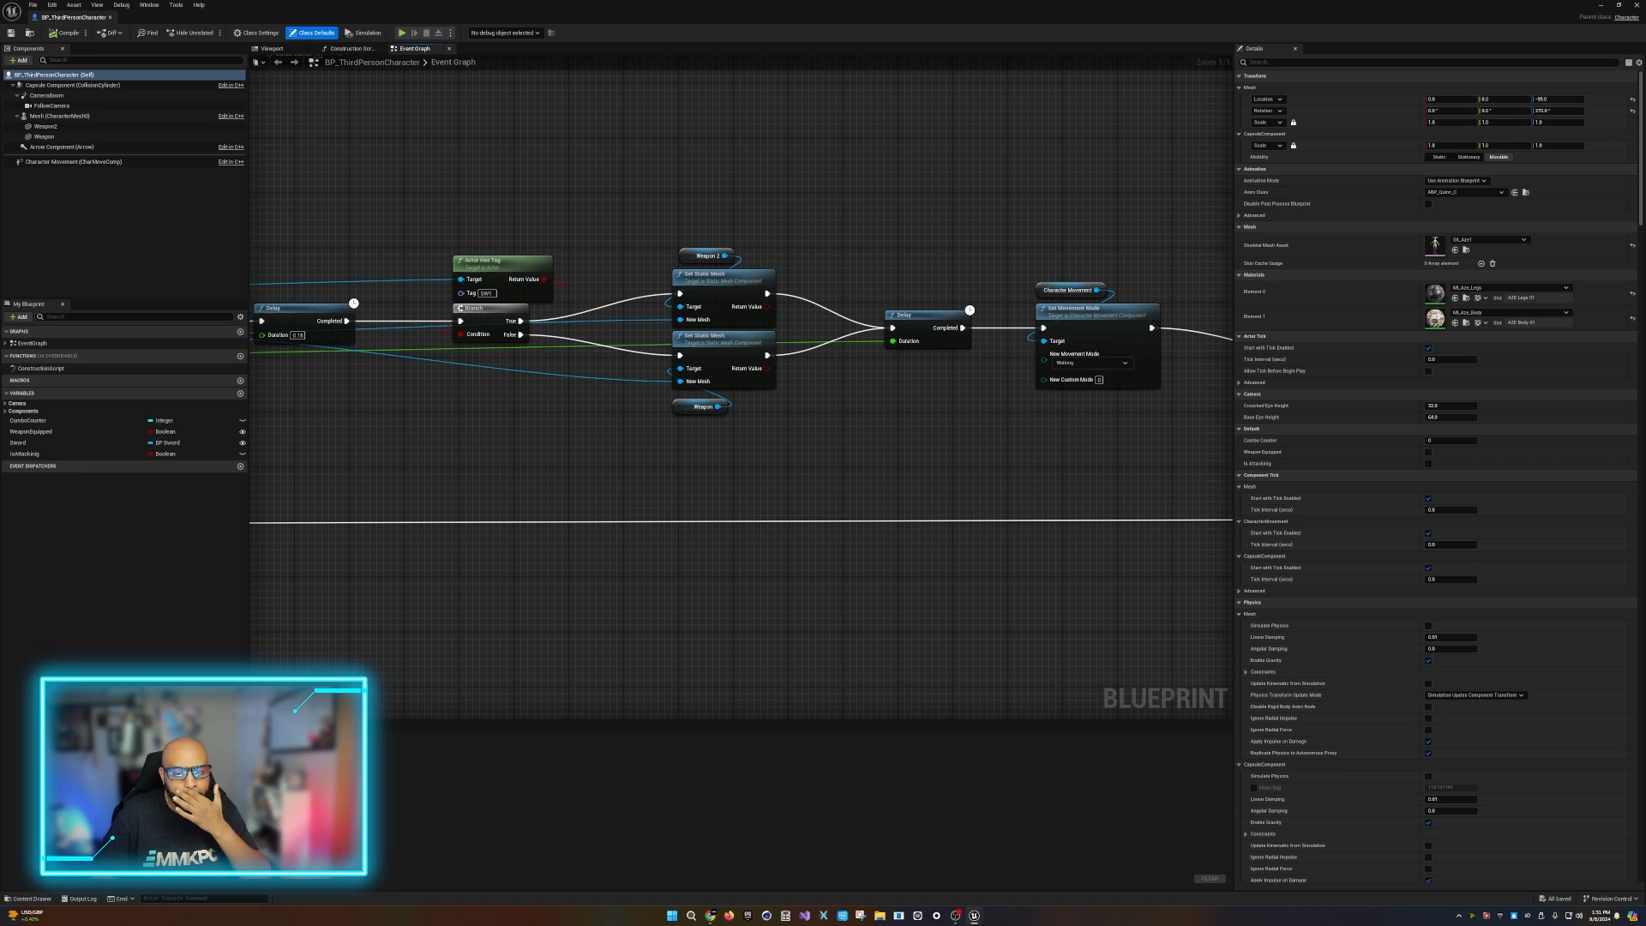
{"action": "right_click_drag", "start_coordinate": [463, 406], "coordinate": [665, 396]}
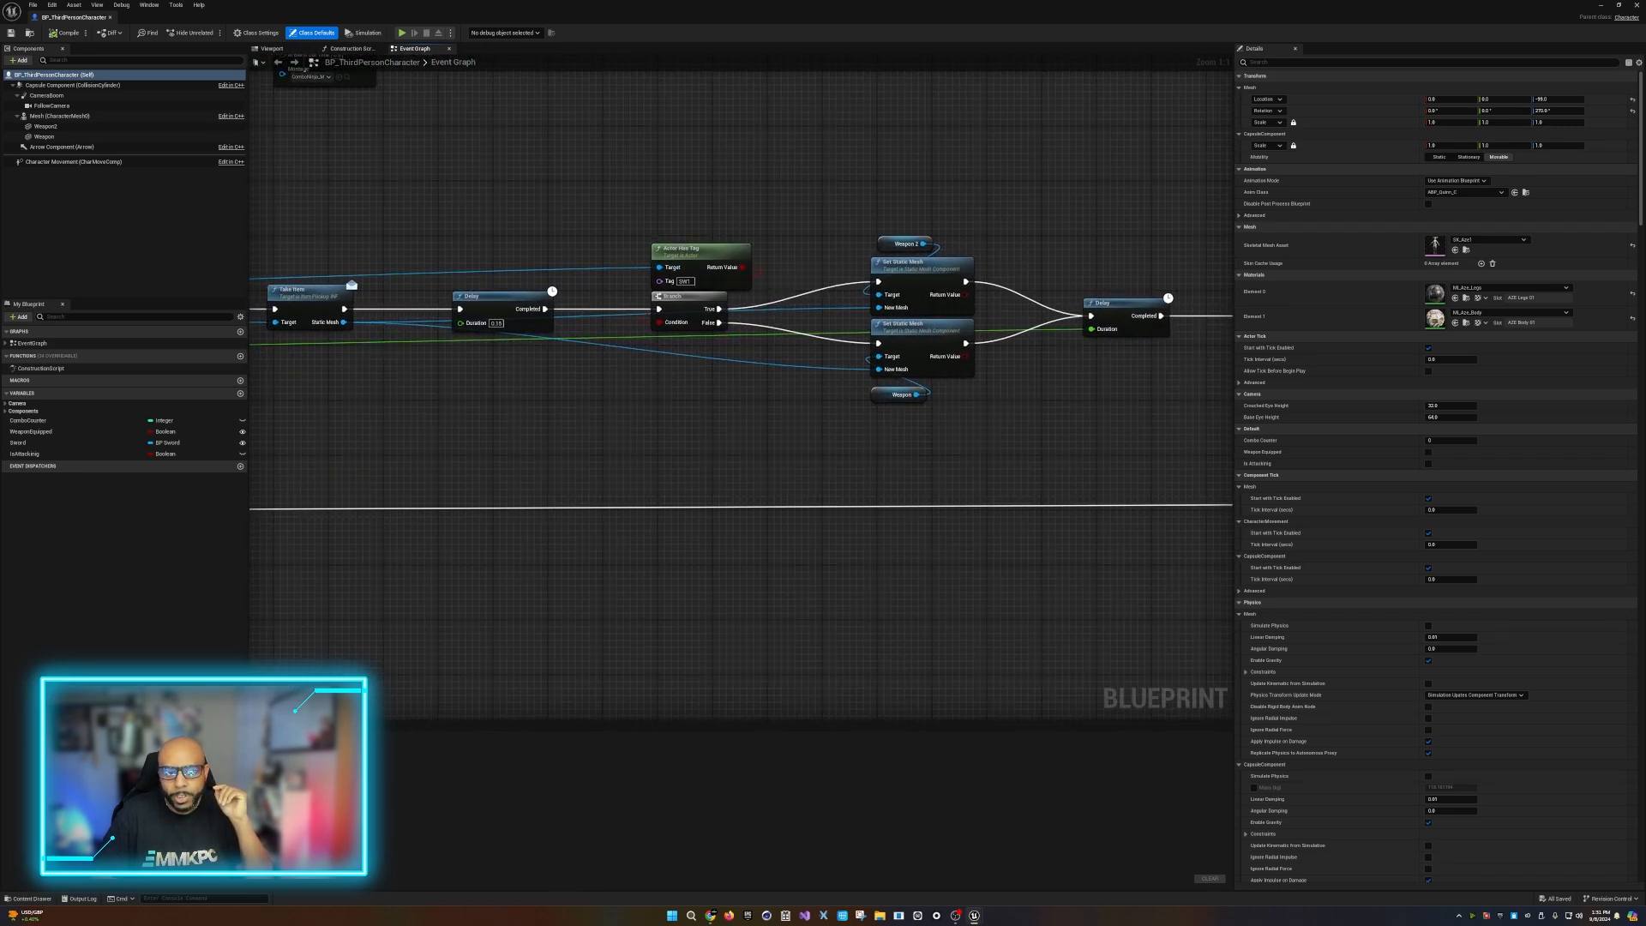
{"action": "left_click_drag", "start_coordinate": [77, 17], "coordinate": [161, 18]}
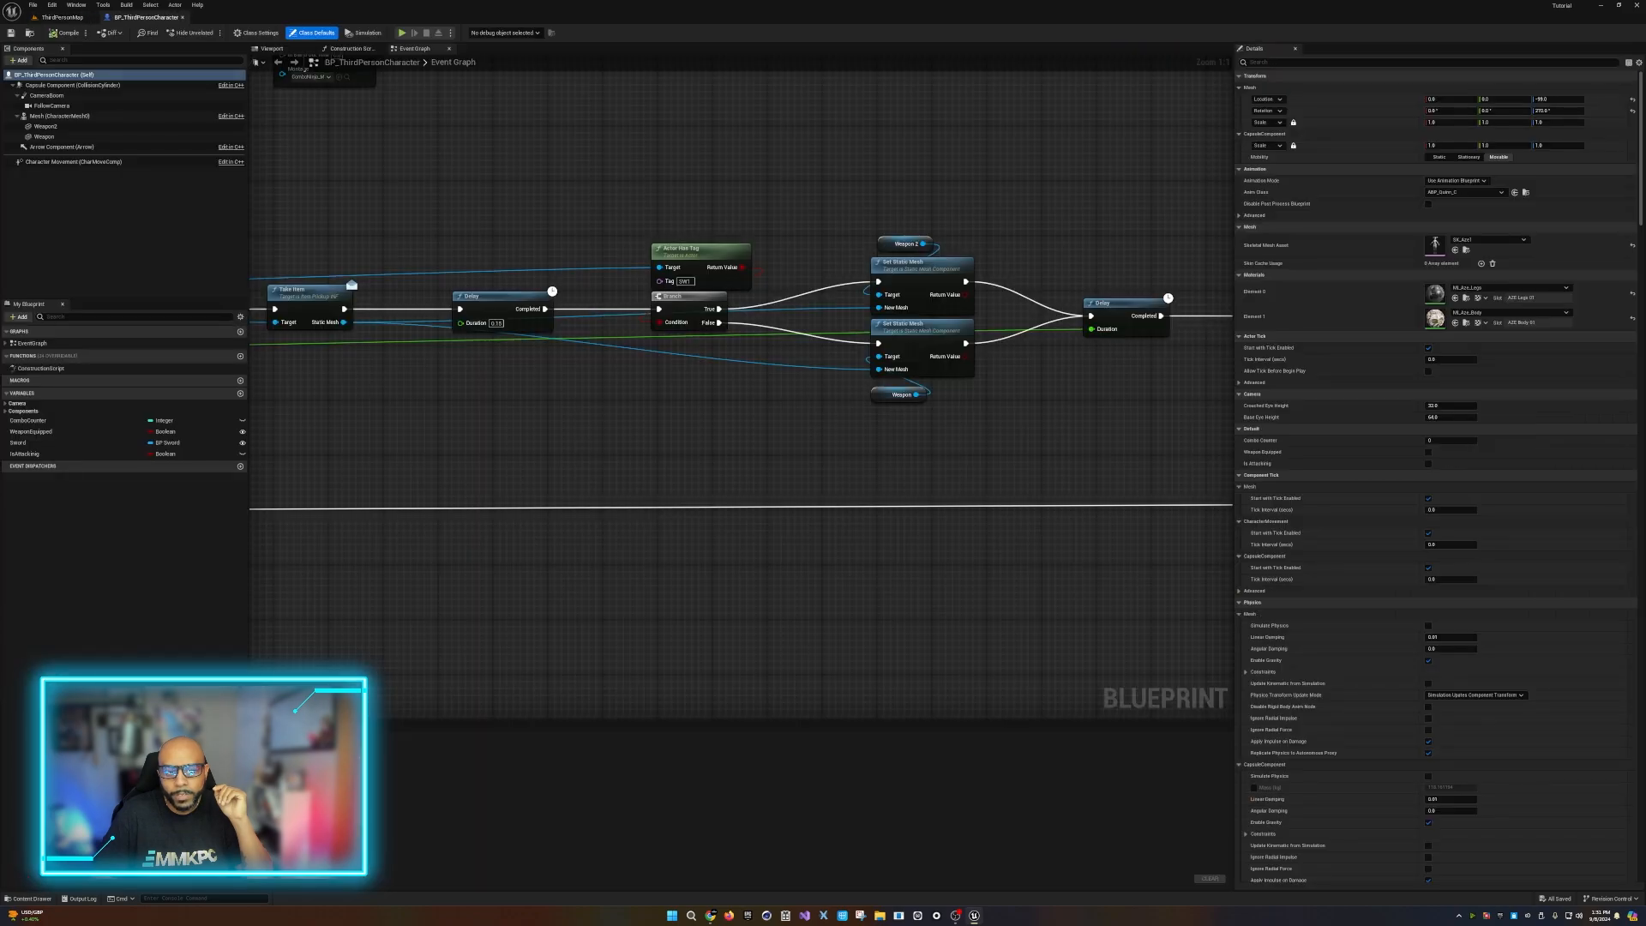
Select the BP_Sword actor in ThirdPersonMap and filter its details for "TAG" to check its actor tags.
{"action": "left_click", "coordinate": [63, 17]}
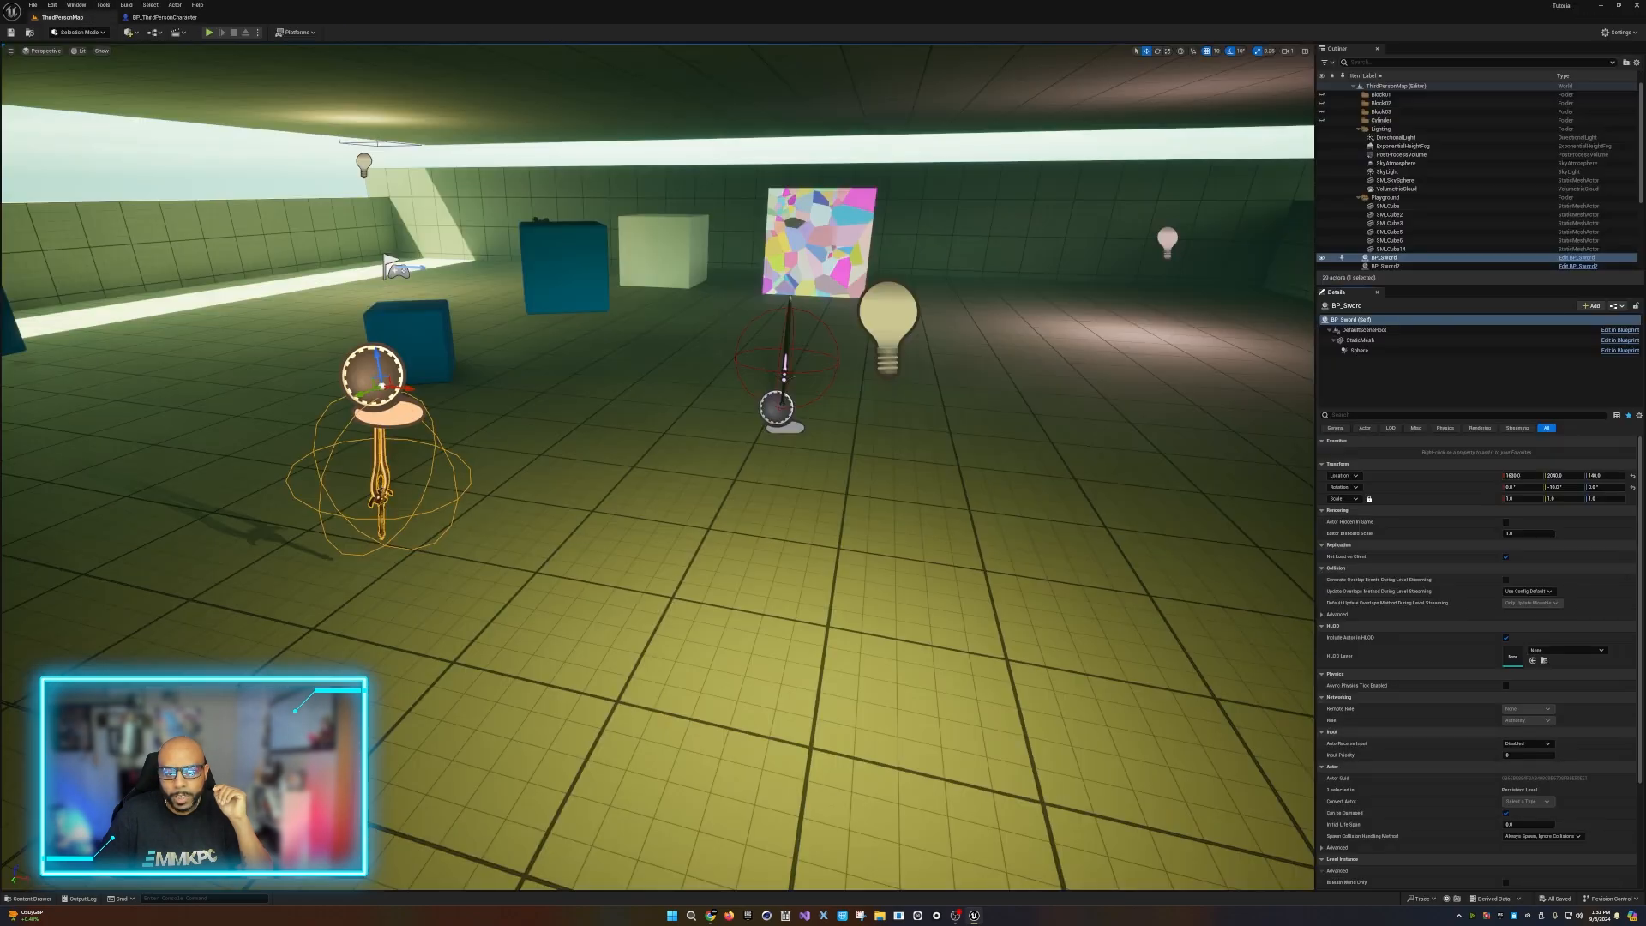
{"action": "left_click", "coordinate": [1386, 206]}
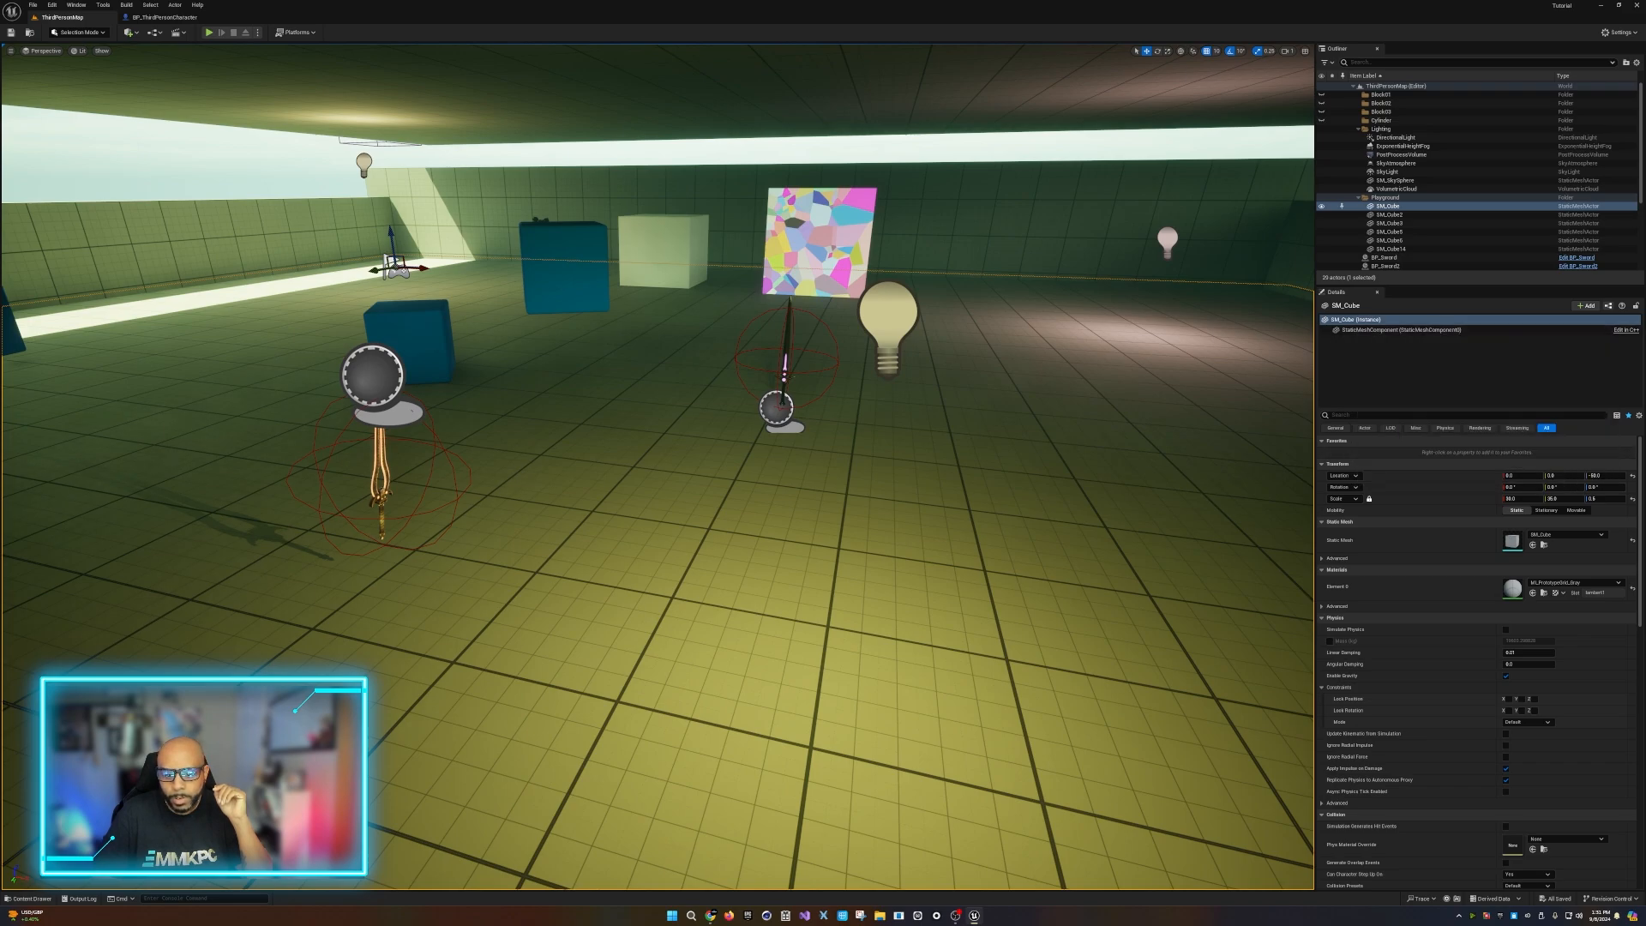
{"action": "left_click", "coordinate": [380, 495]}
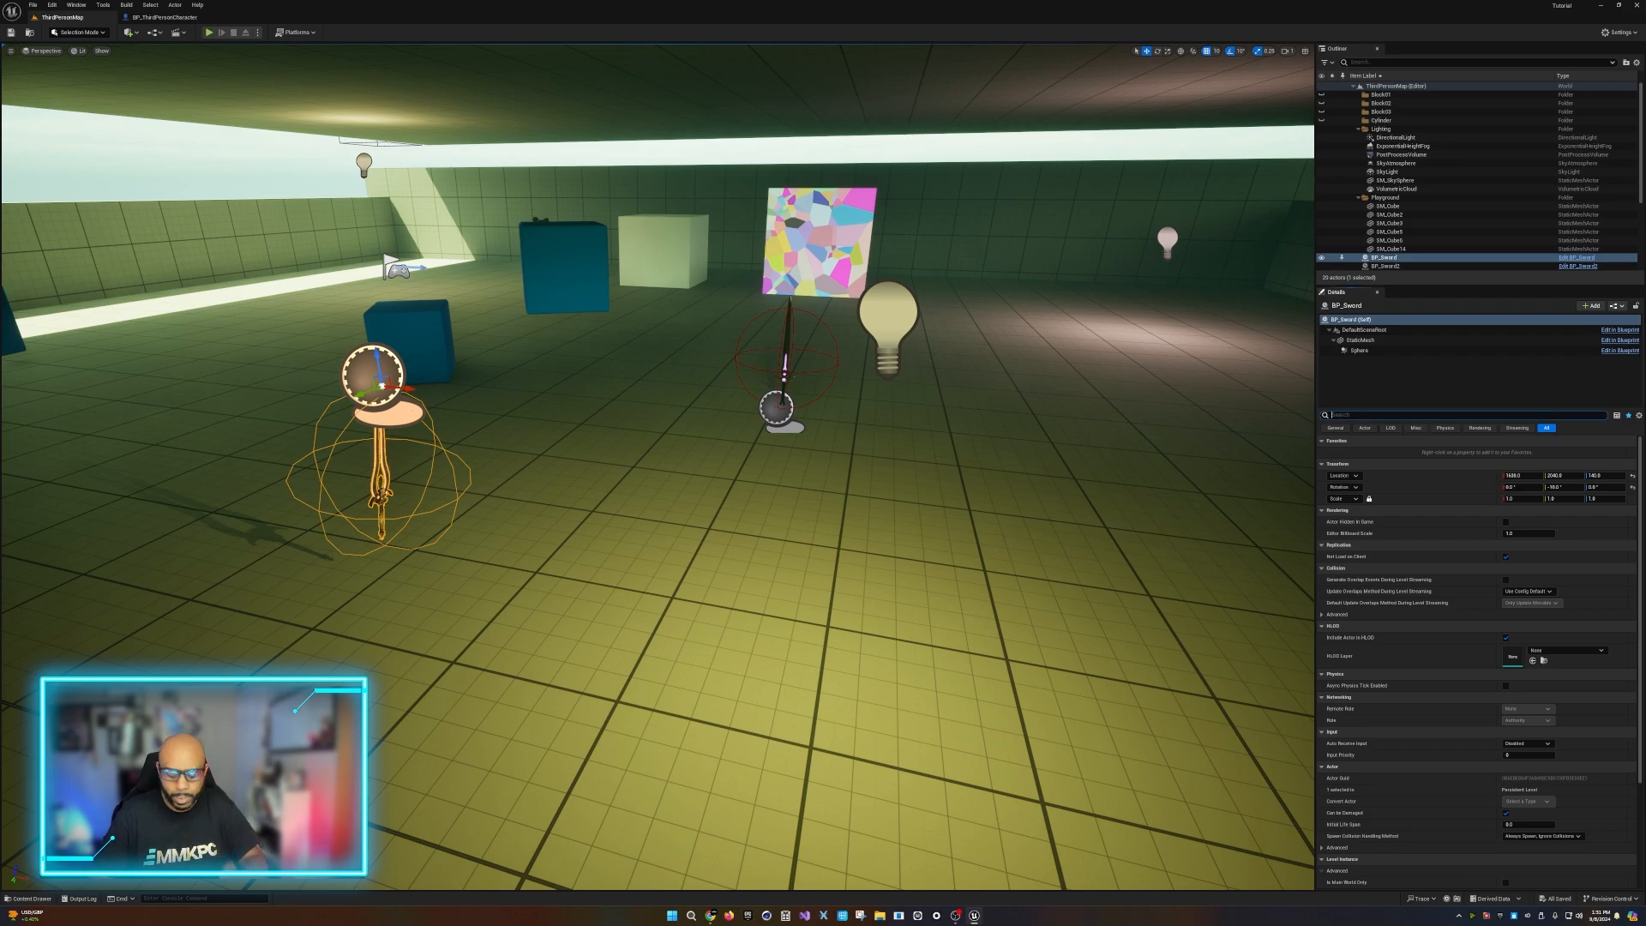
{"action": "type", "text": "TAG"}
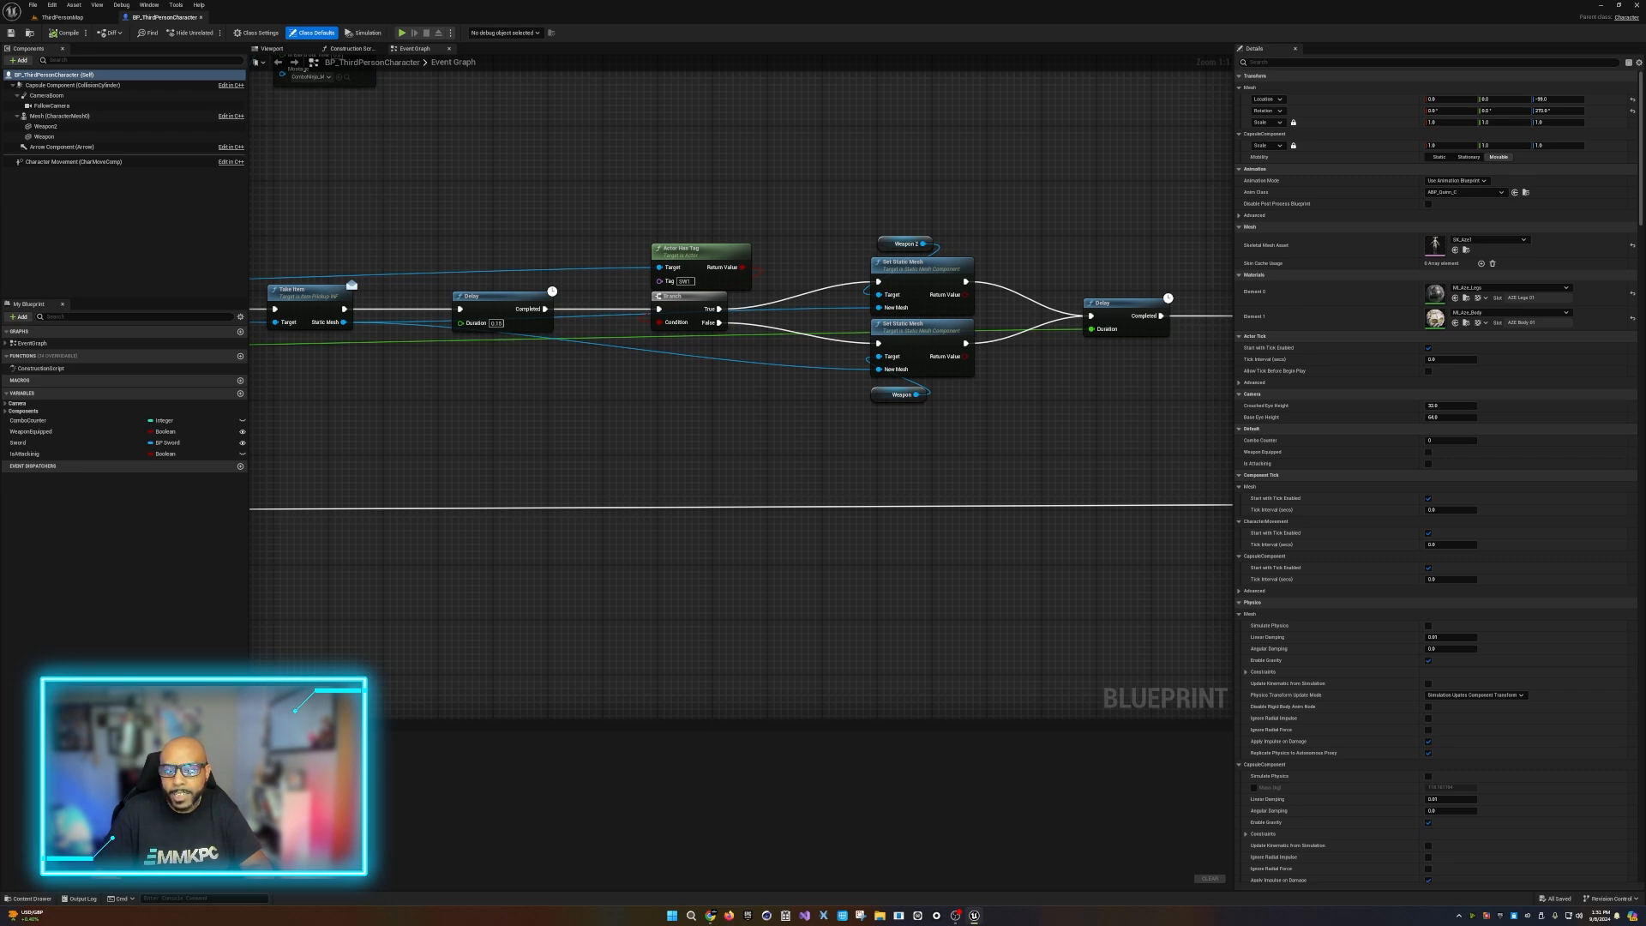
Examine the pickup logic in the BP_ThirdPersonCharacter event graph, from the For Each Loop to the Actor Has Tag branch and Set Static Mesh nodes.
{"action": "right_click_drag", "start_coordinate": [600, 229], "coordinate": [898, 215]}
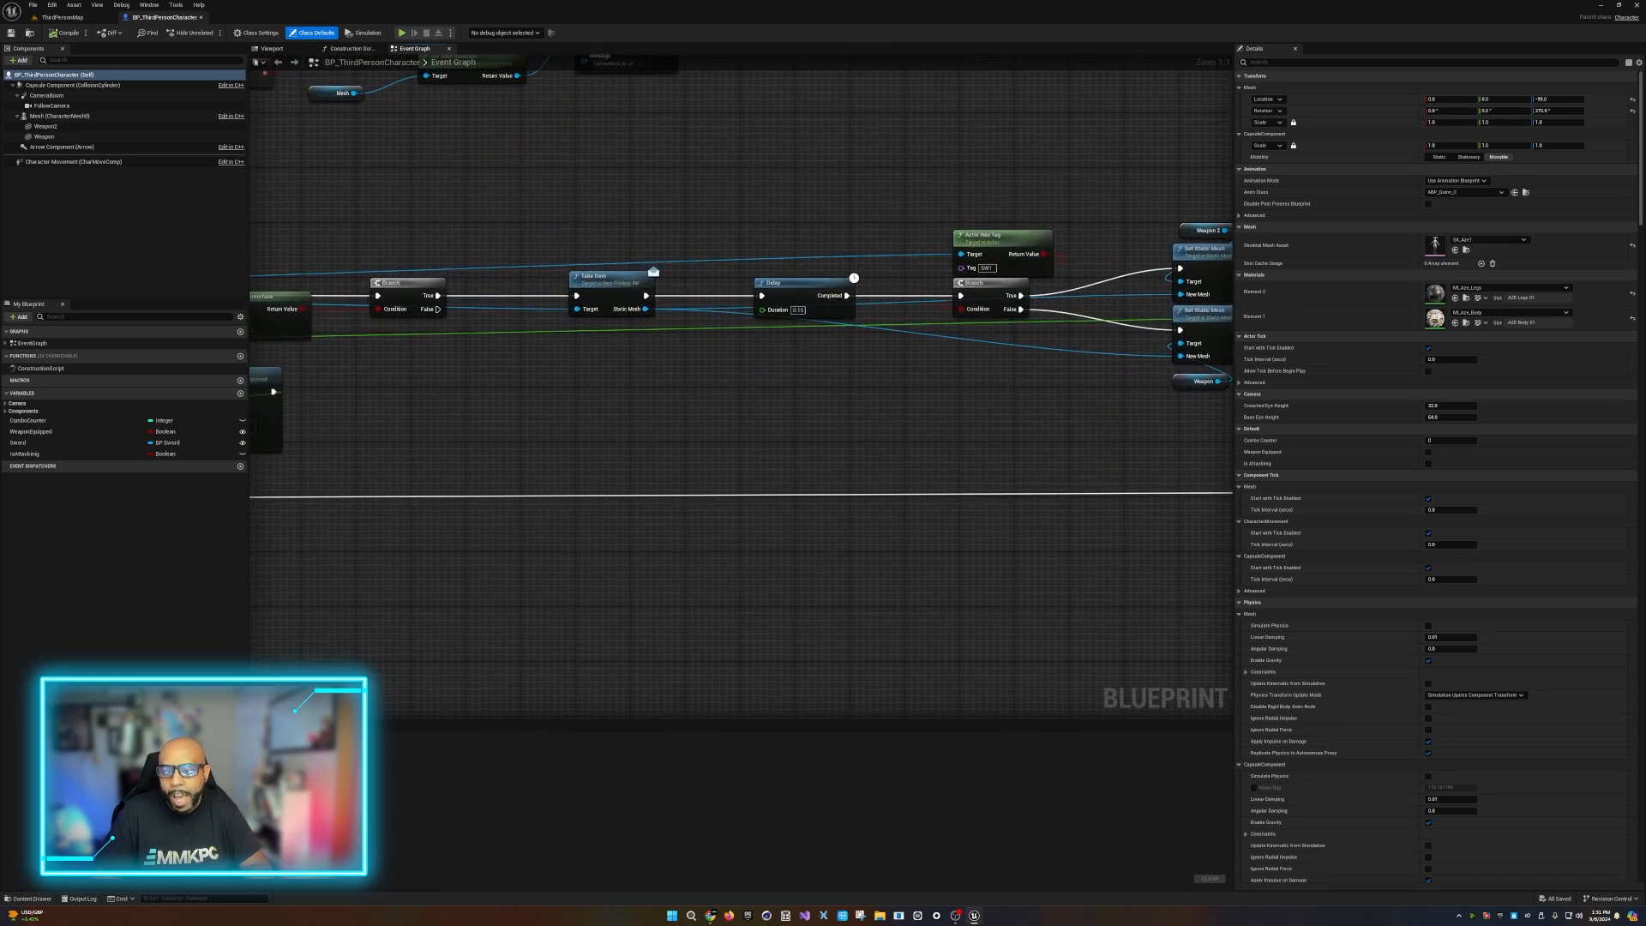
{"action": "right_click_drag", "start_coordinate": [431, 348], "coordinate": [637, 331]}
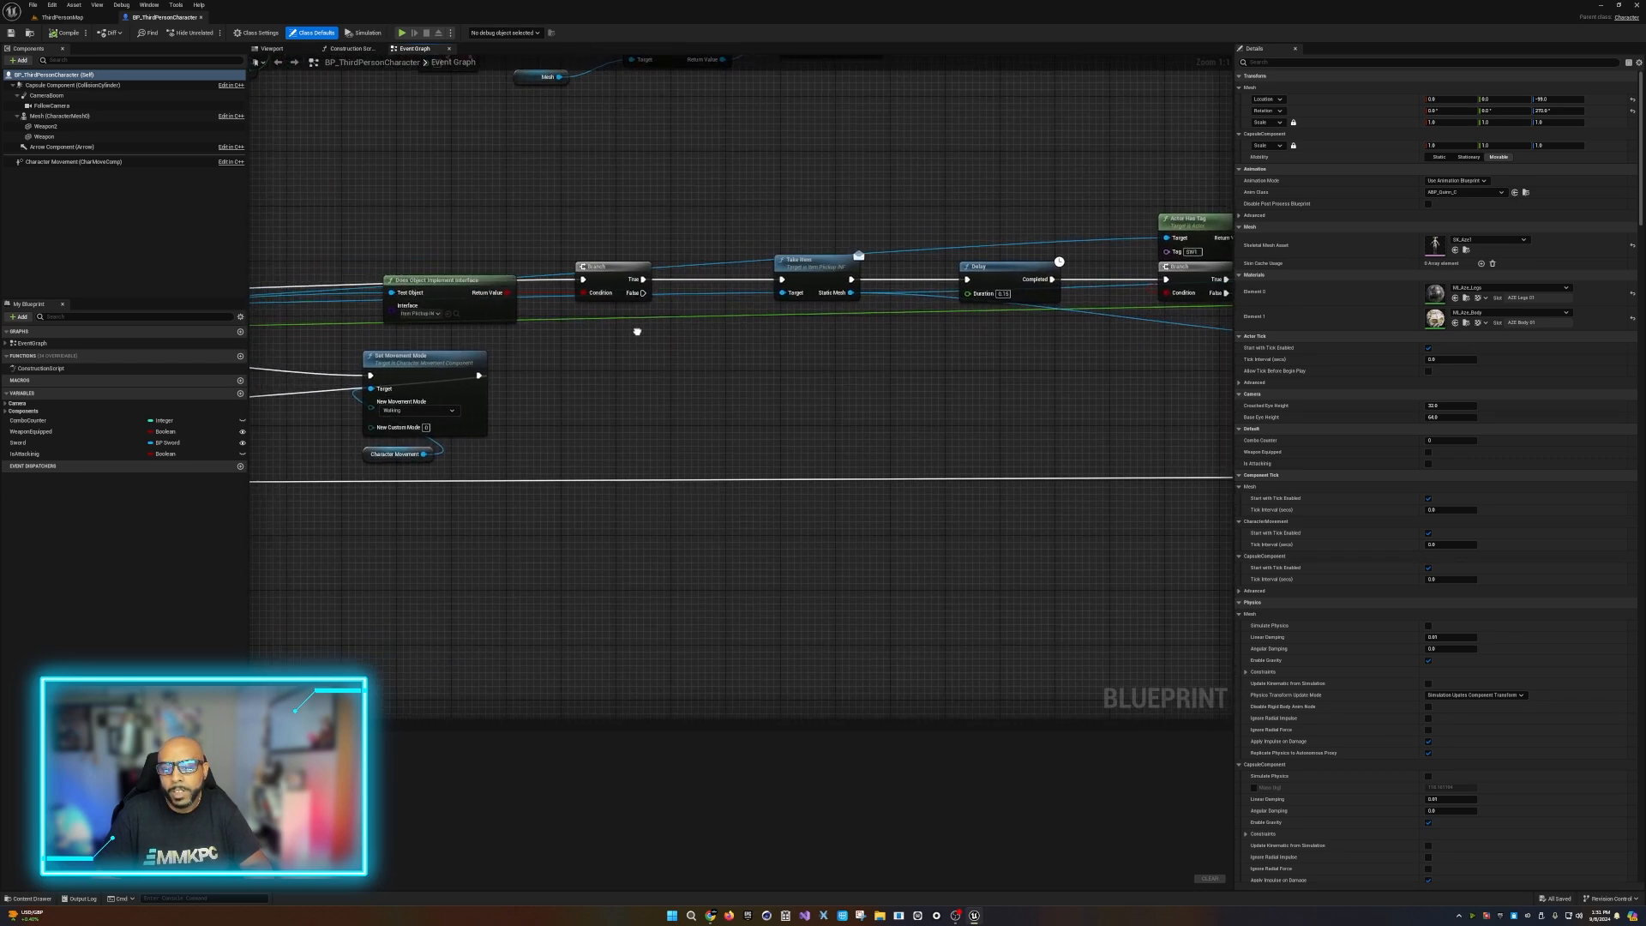
{"action": "right_click_drag", "start_coordinate": [480, 343], "coordinate": [854, 343]}
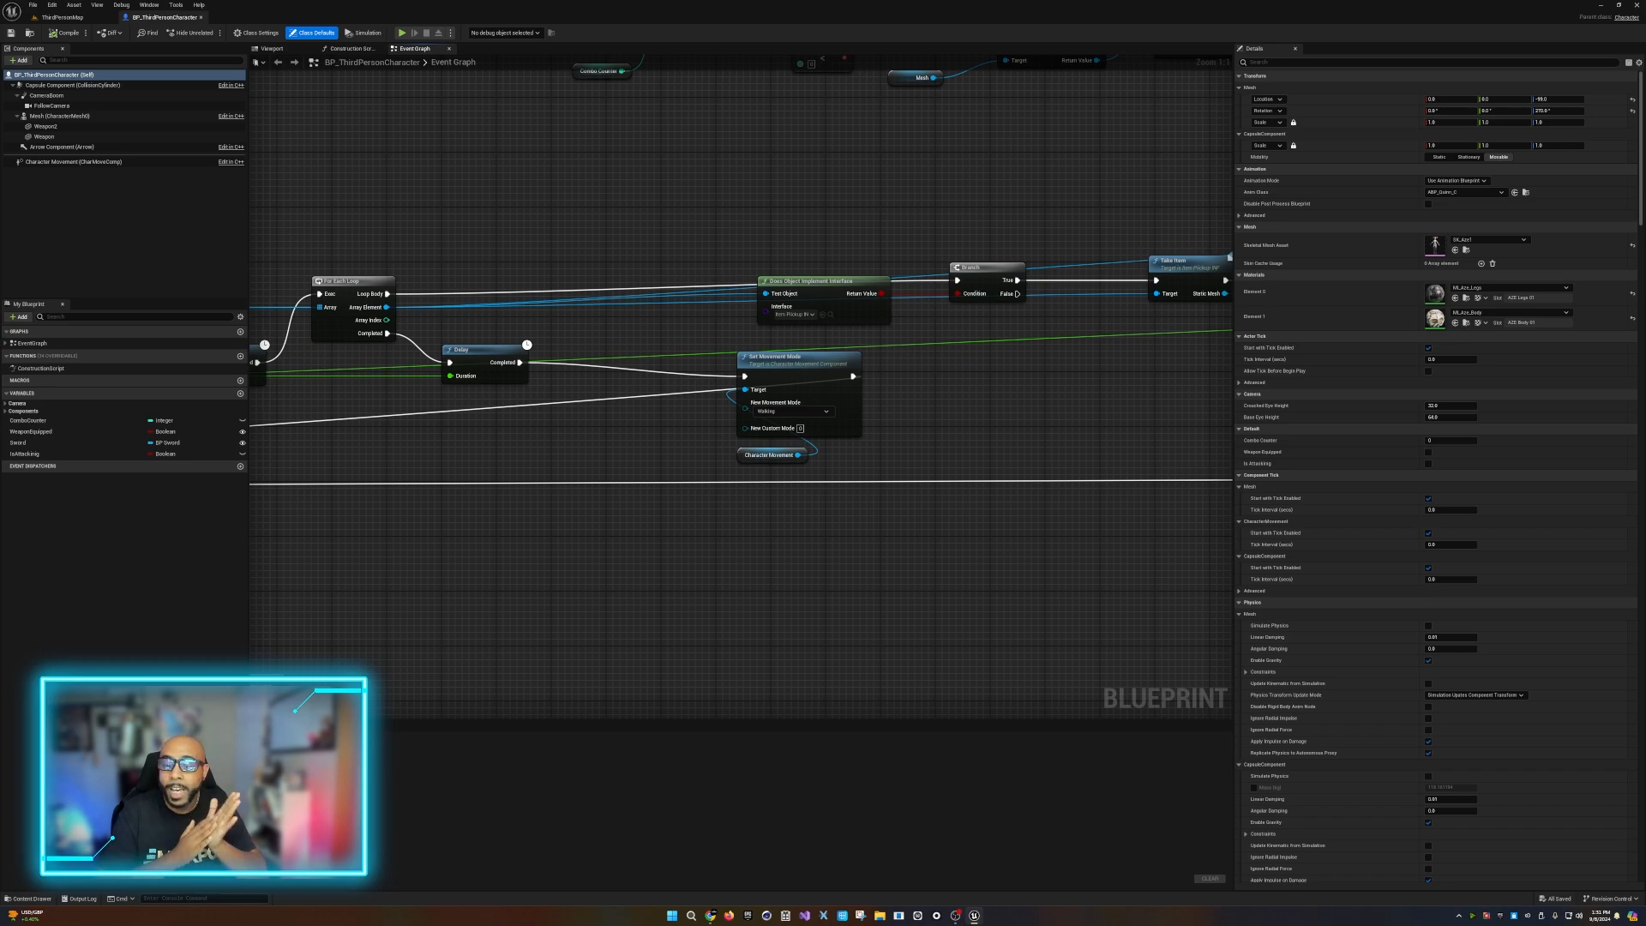
{"action": "right_click_drag", "start_coordinate": [1185, 323], "coordinate": [339, 301]}
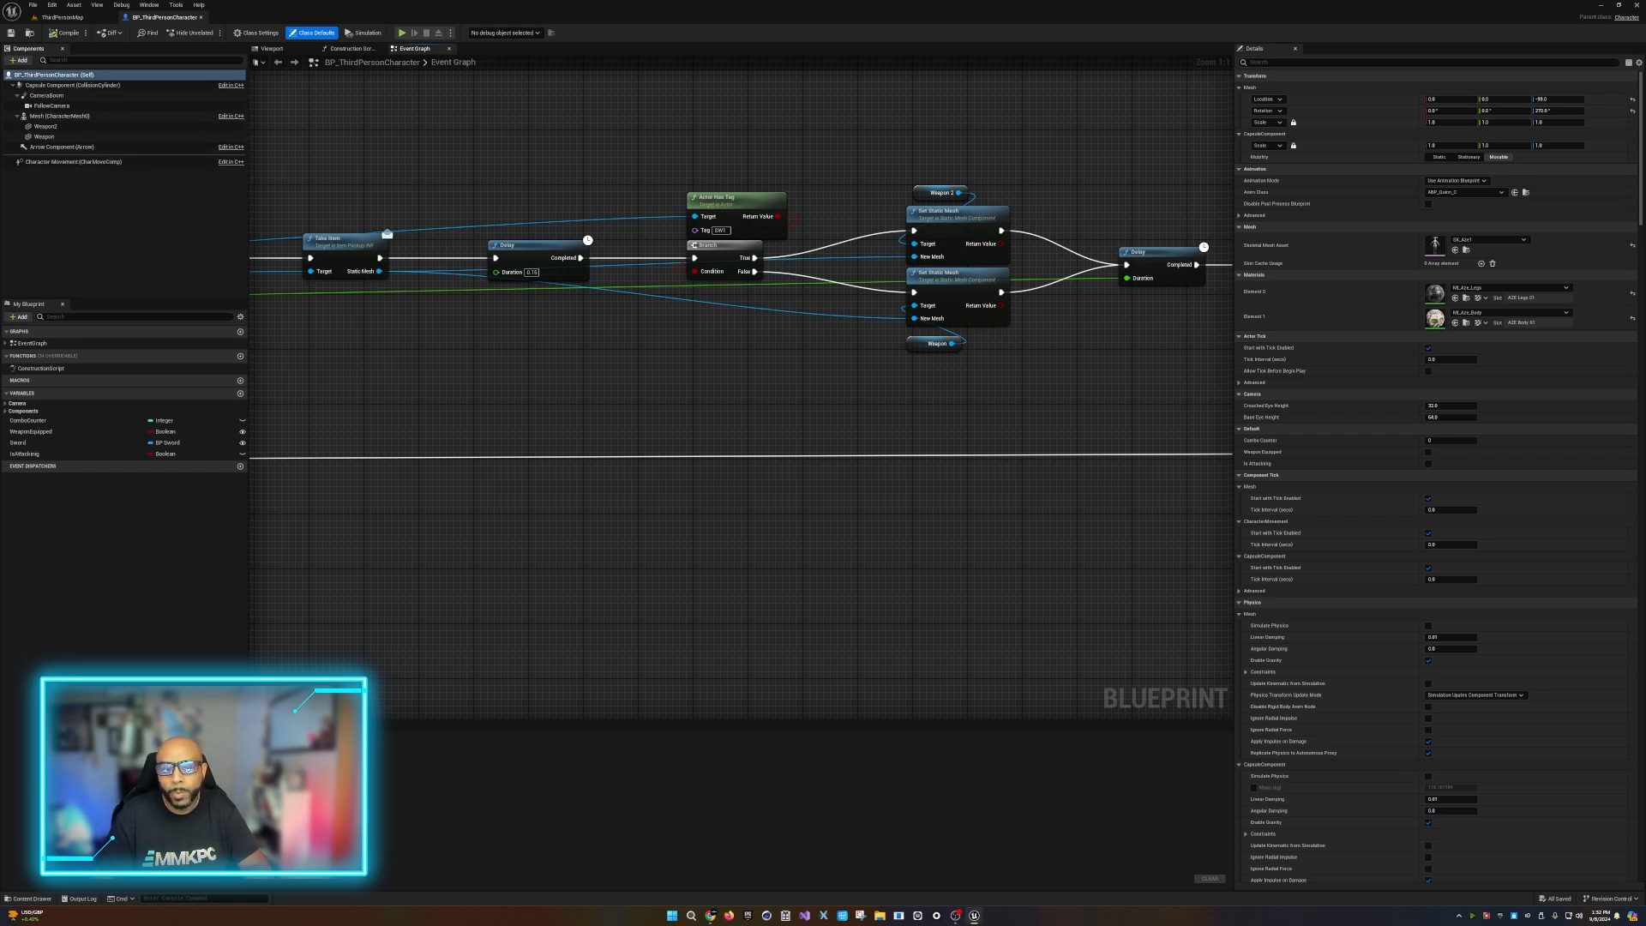
Playtest ThirdPersonMap by running the character to a sword and picking it up, and end the play session.
{"action": "left_click", "coordinate": [60, 17]}
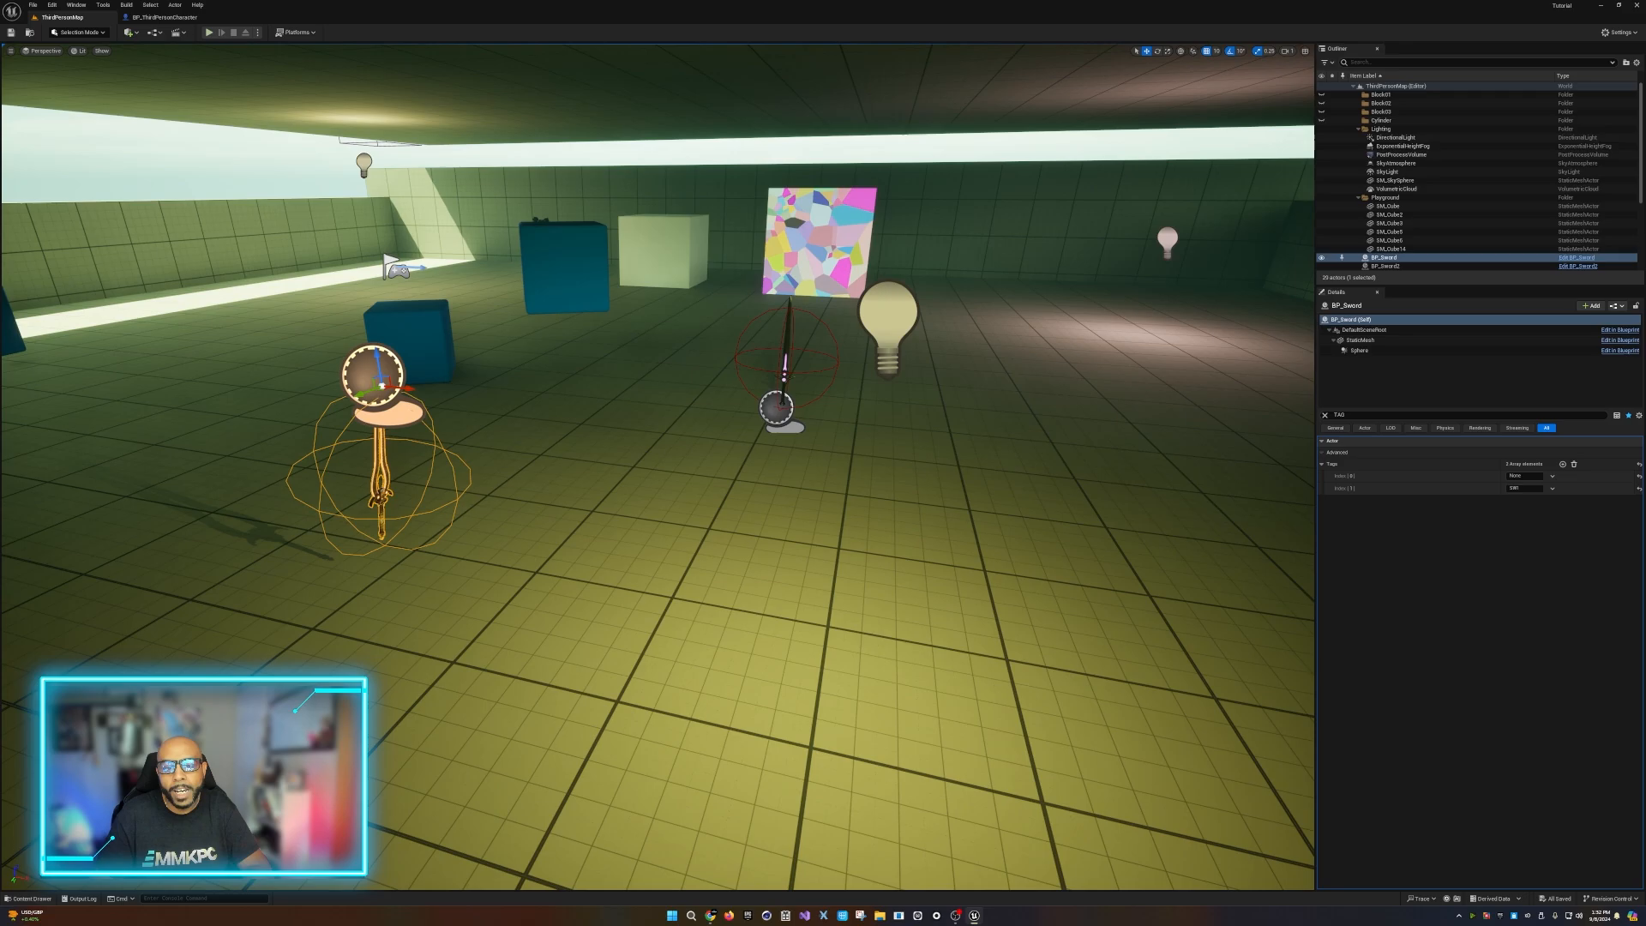
{"action": "left_click", "coordinate": [209, 33]}
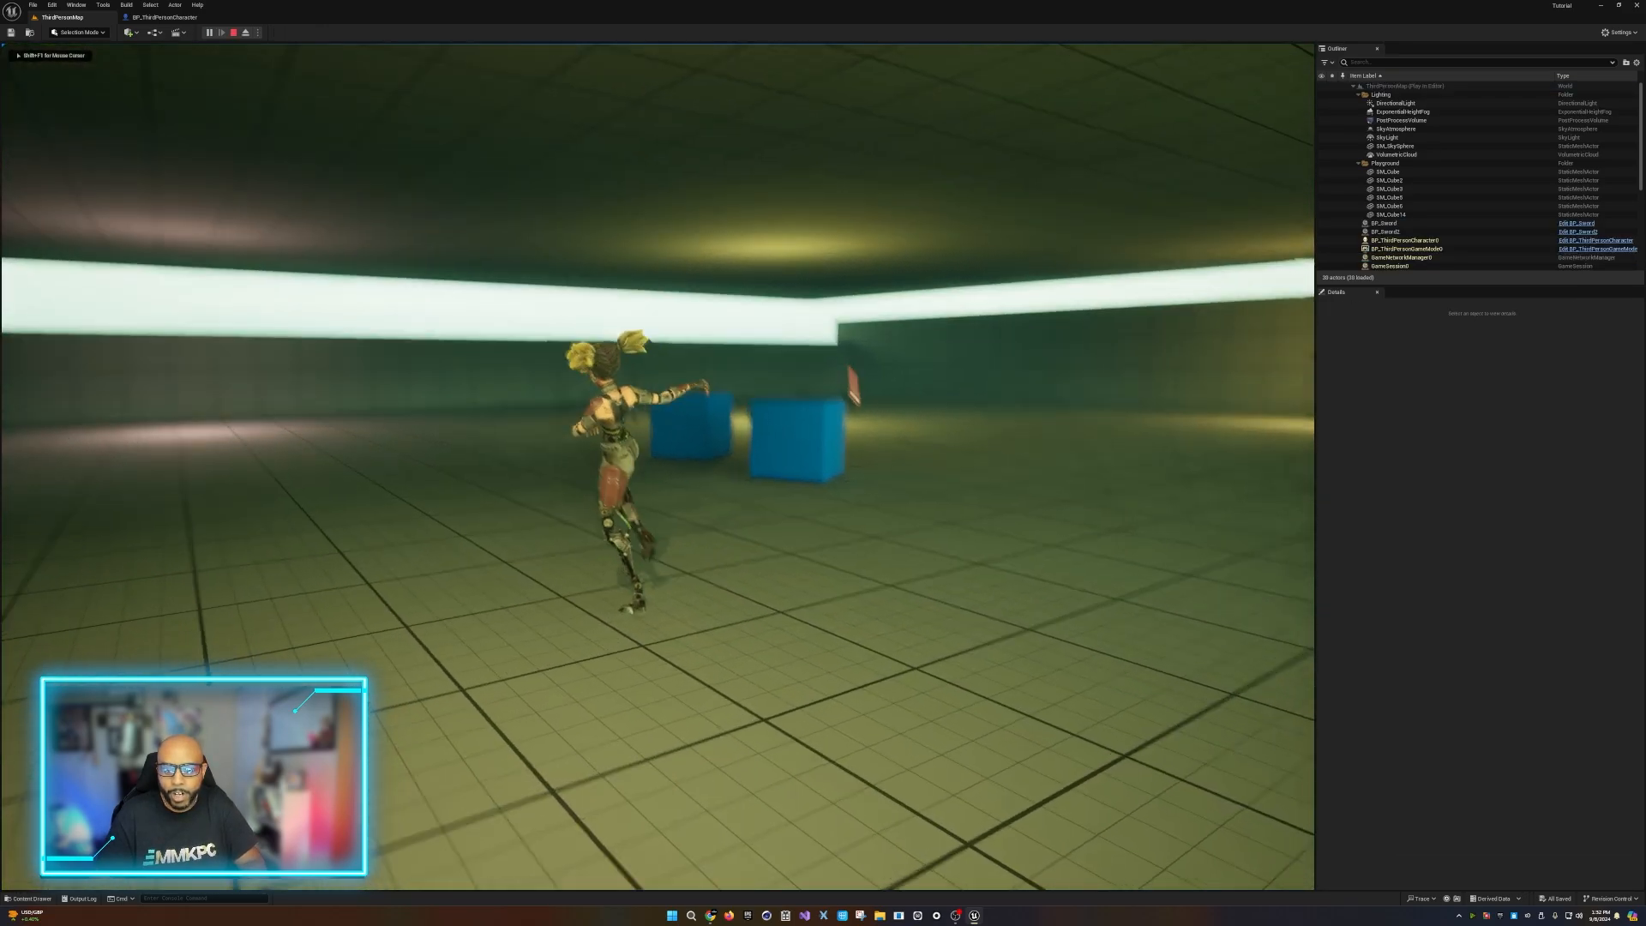
{"action": "key", "text": "w"}
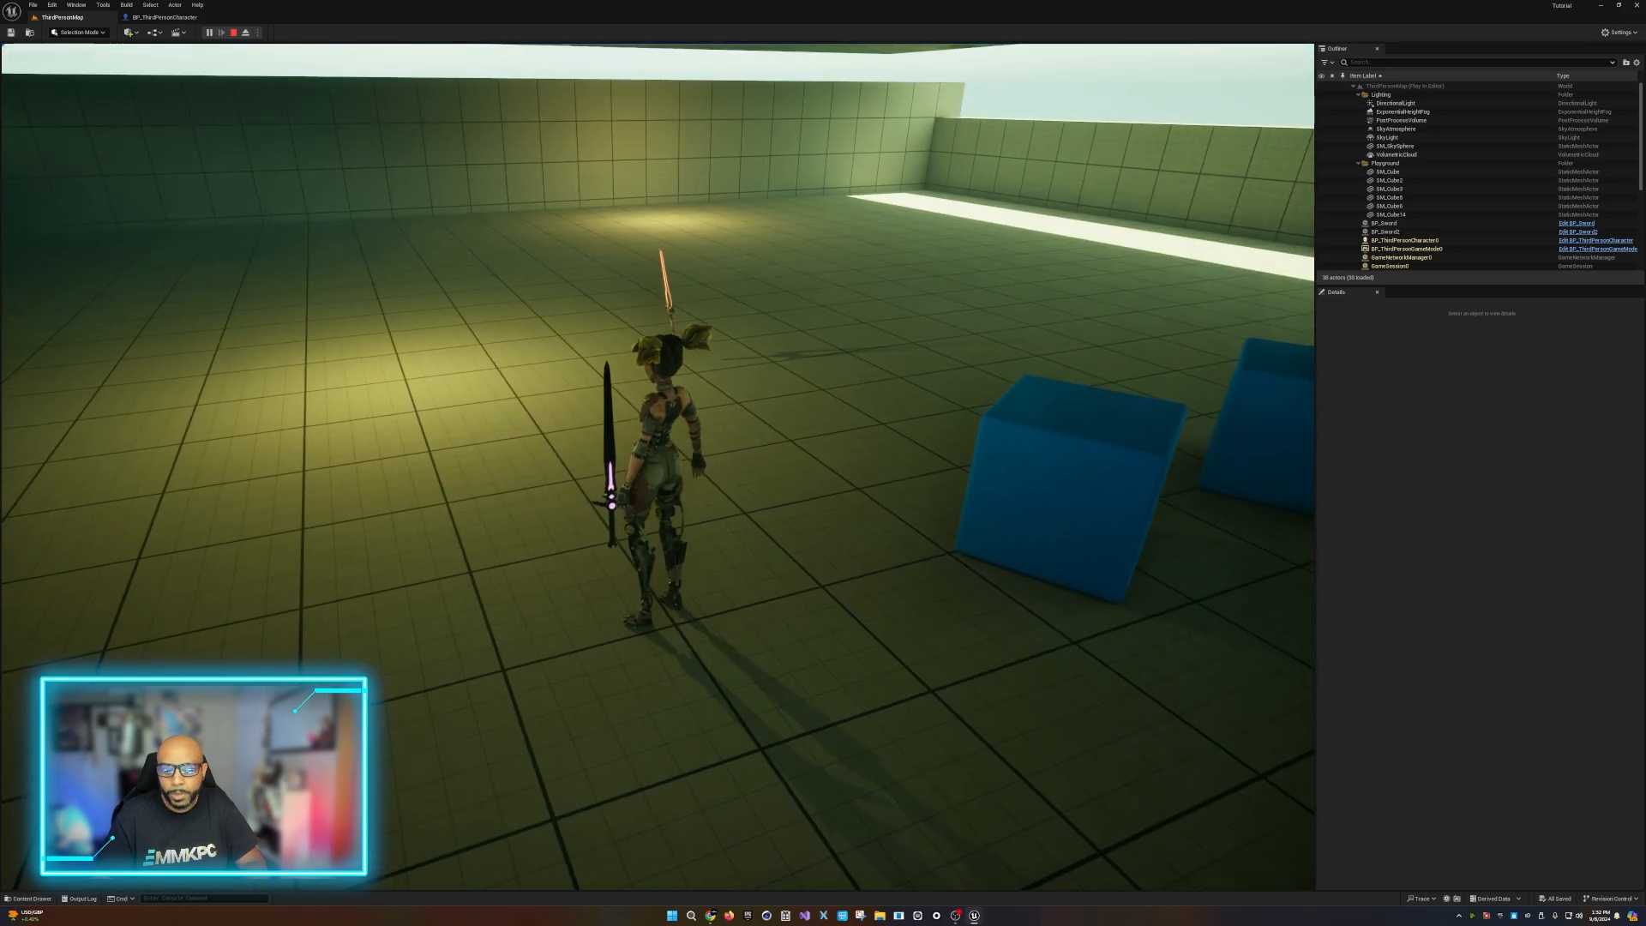
{"action": "key", "text": "e"}
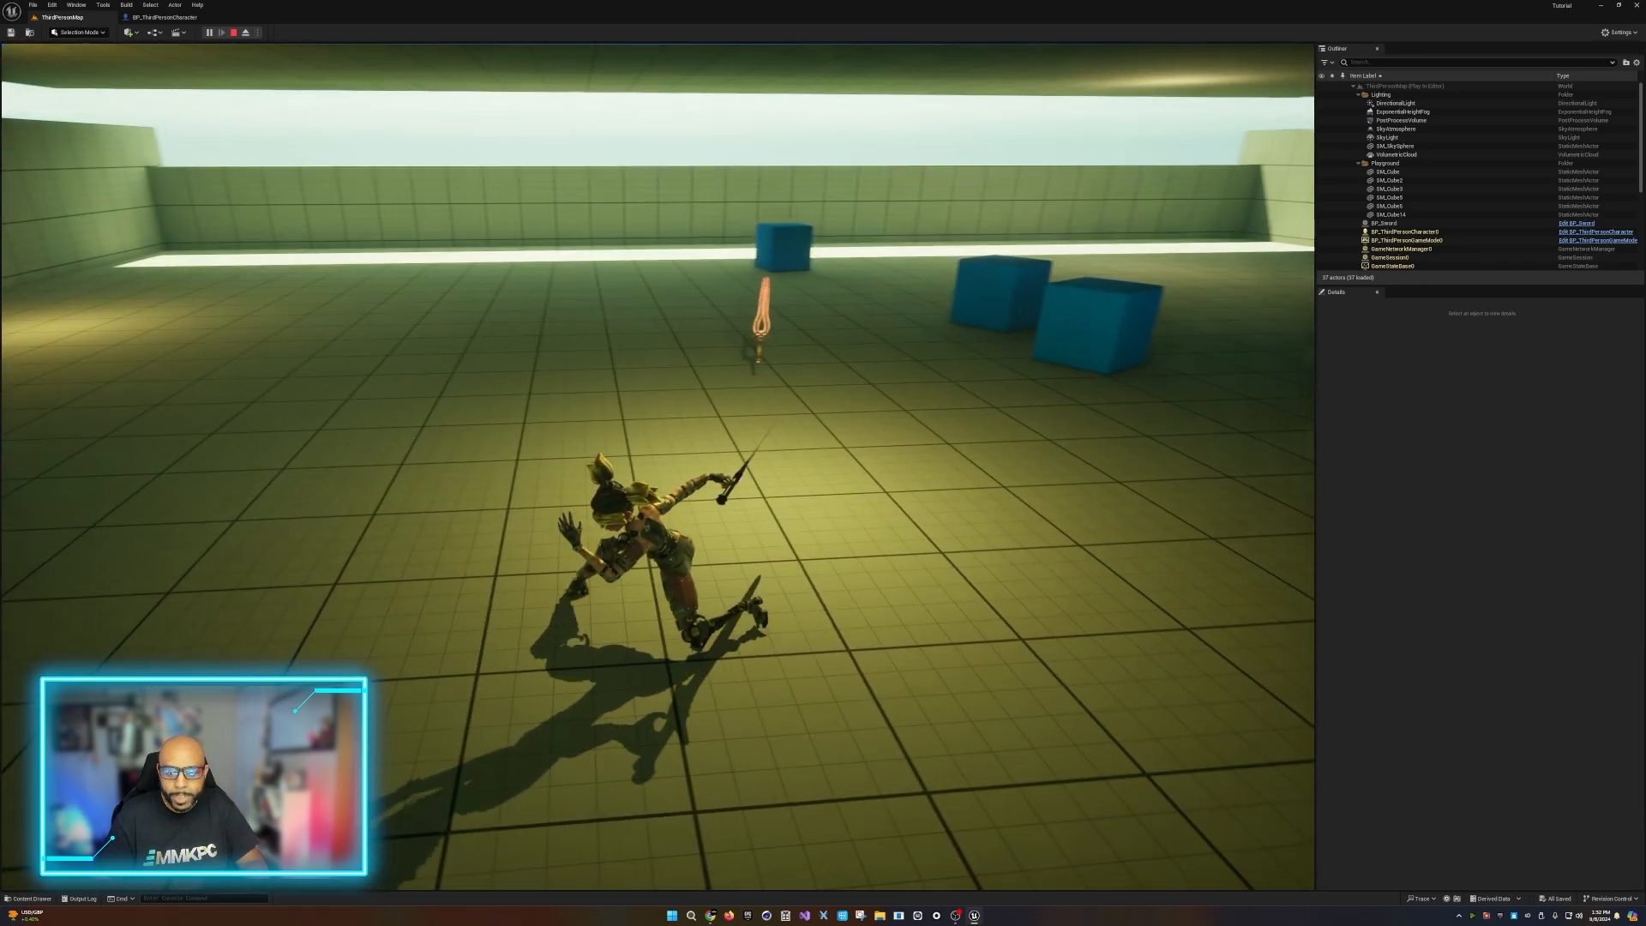
{"action": "key", "text": "Escape"}
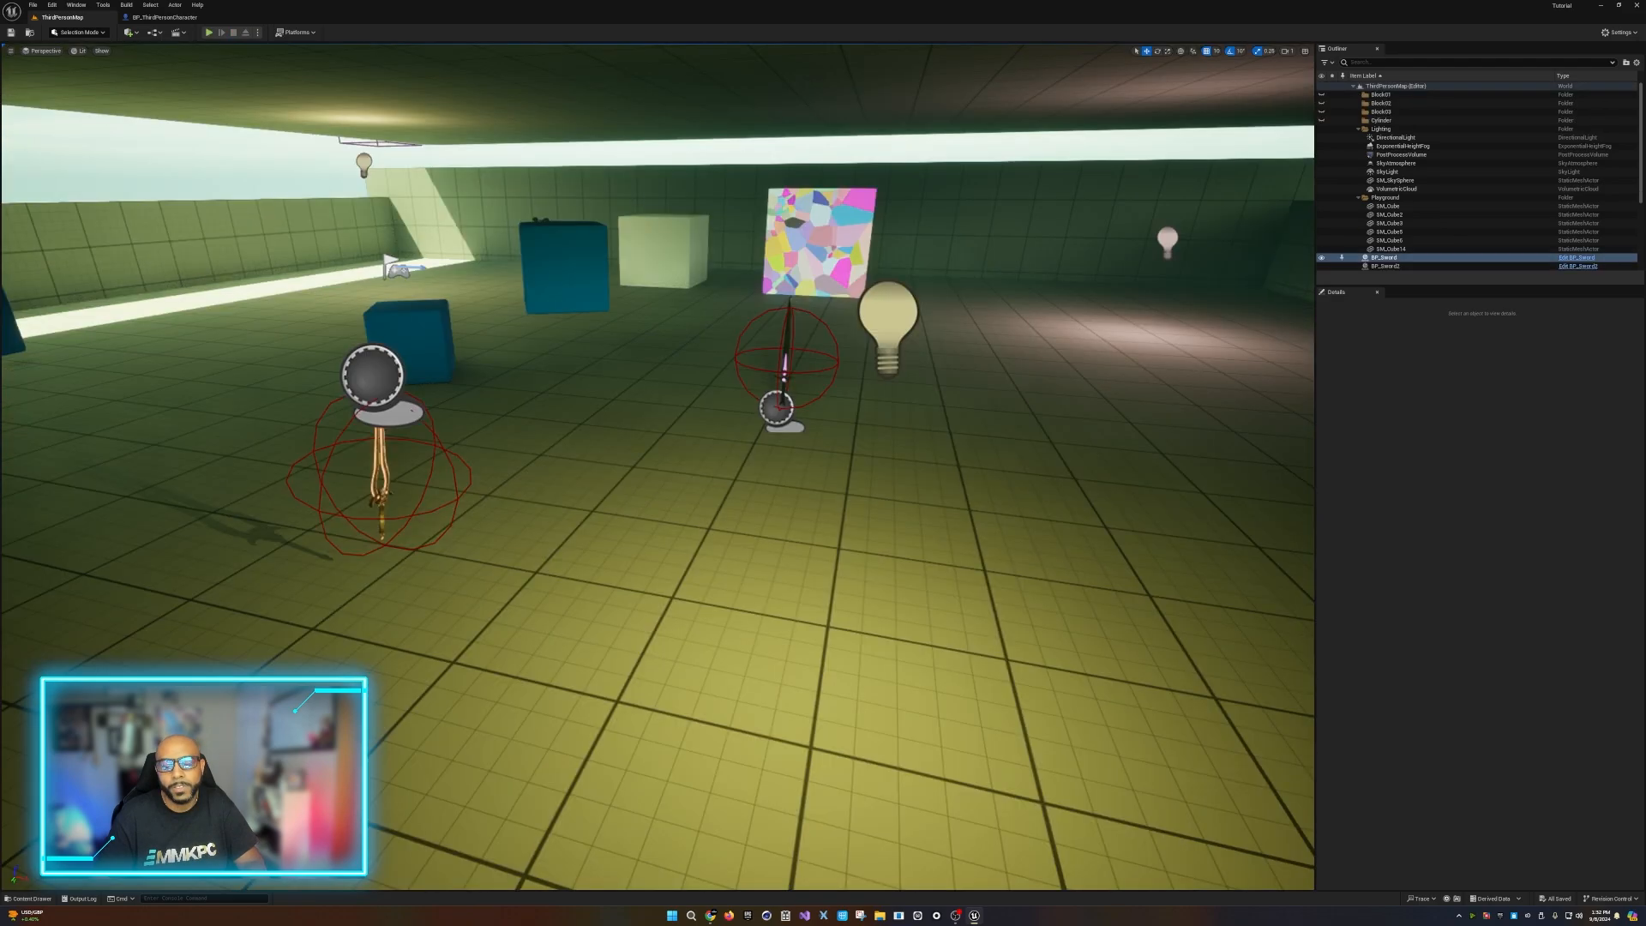
Inspect the details of the Weapon2 and Weapon components in BP_ThirdPersonCharacter and return to the sword in ThirdPersonMap.
{"action": "scroll", "coordinate": [658, 467], "scroll_direction": "up", "scroll_amount": 3}
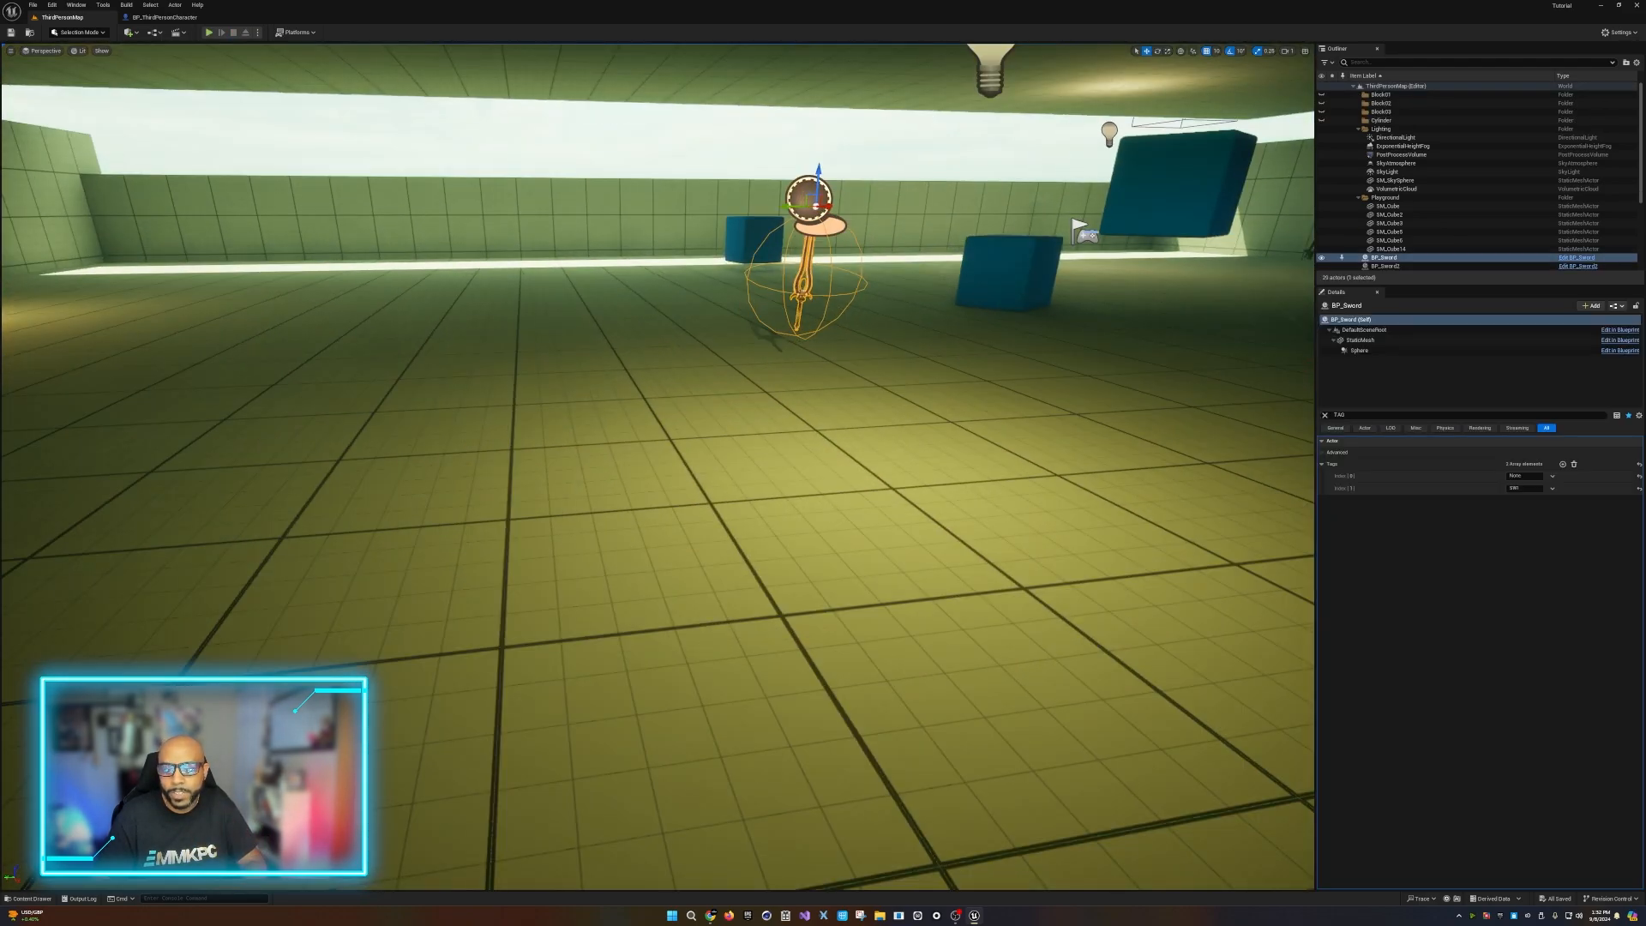
{"action": "right_click_drag", "start_coordinate": [658, 466], "coordinate": [708, 394]}
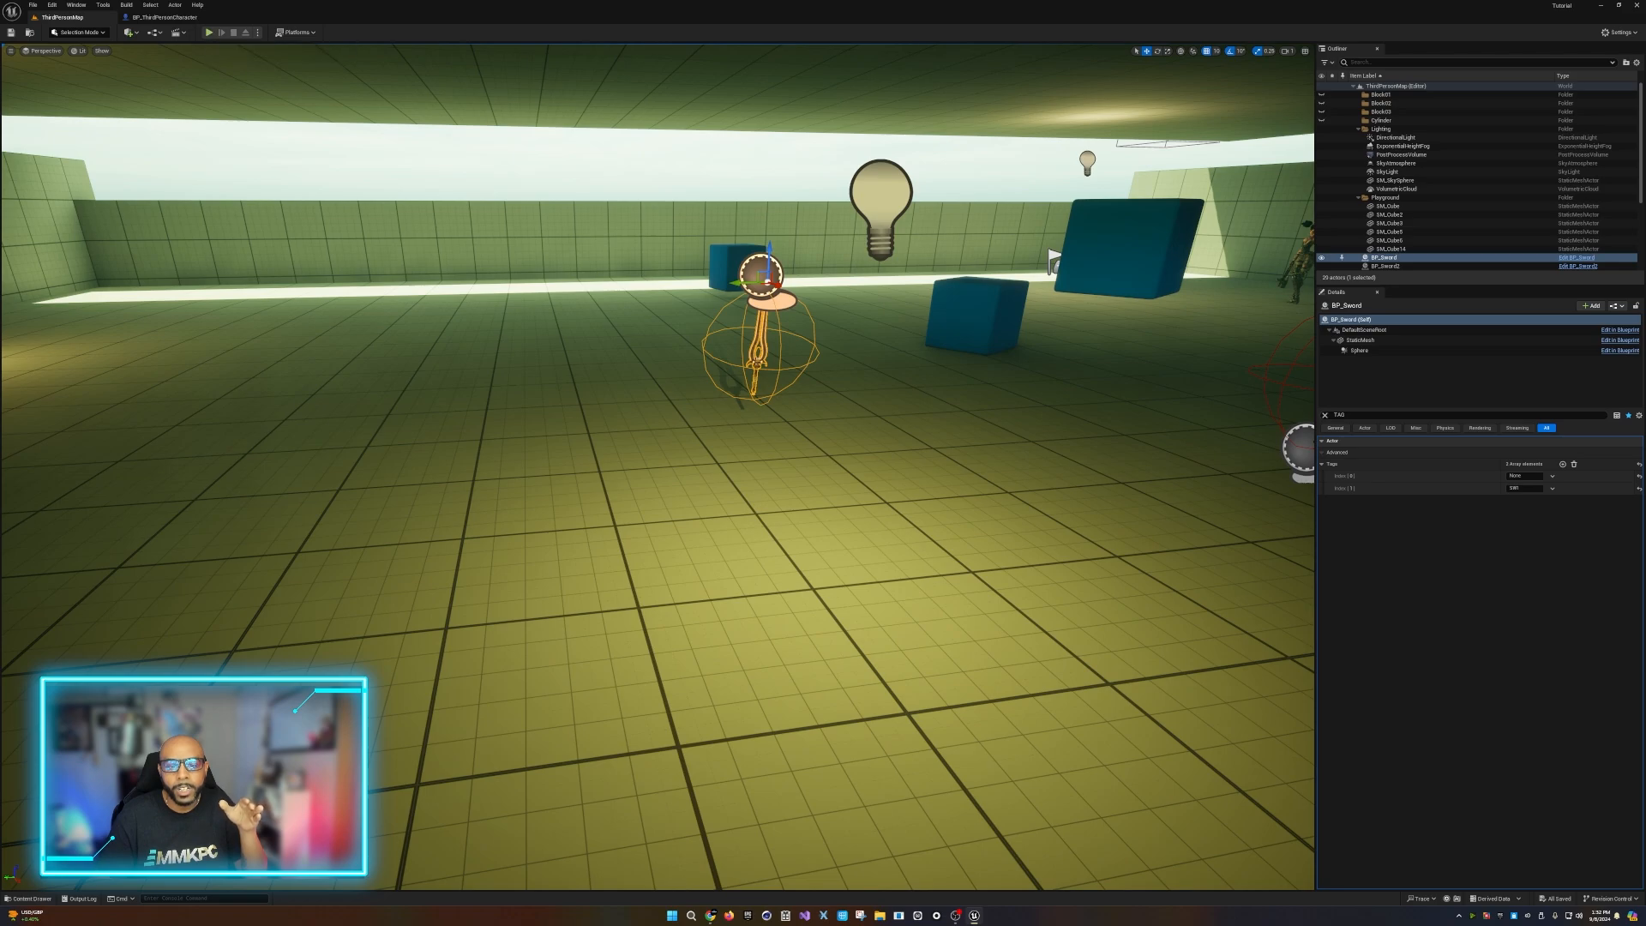
{"action": "left_click", "coordinate": [162, 17]}
{"action": "left_click", "coordinate": [45, 126]}
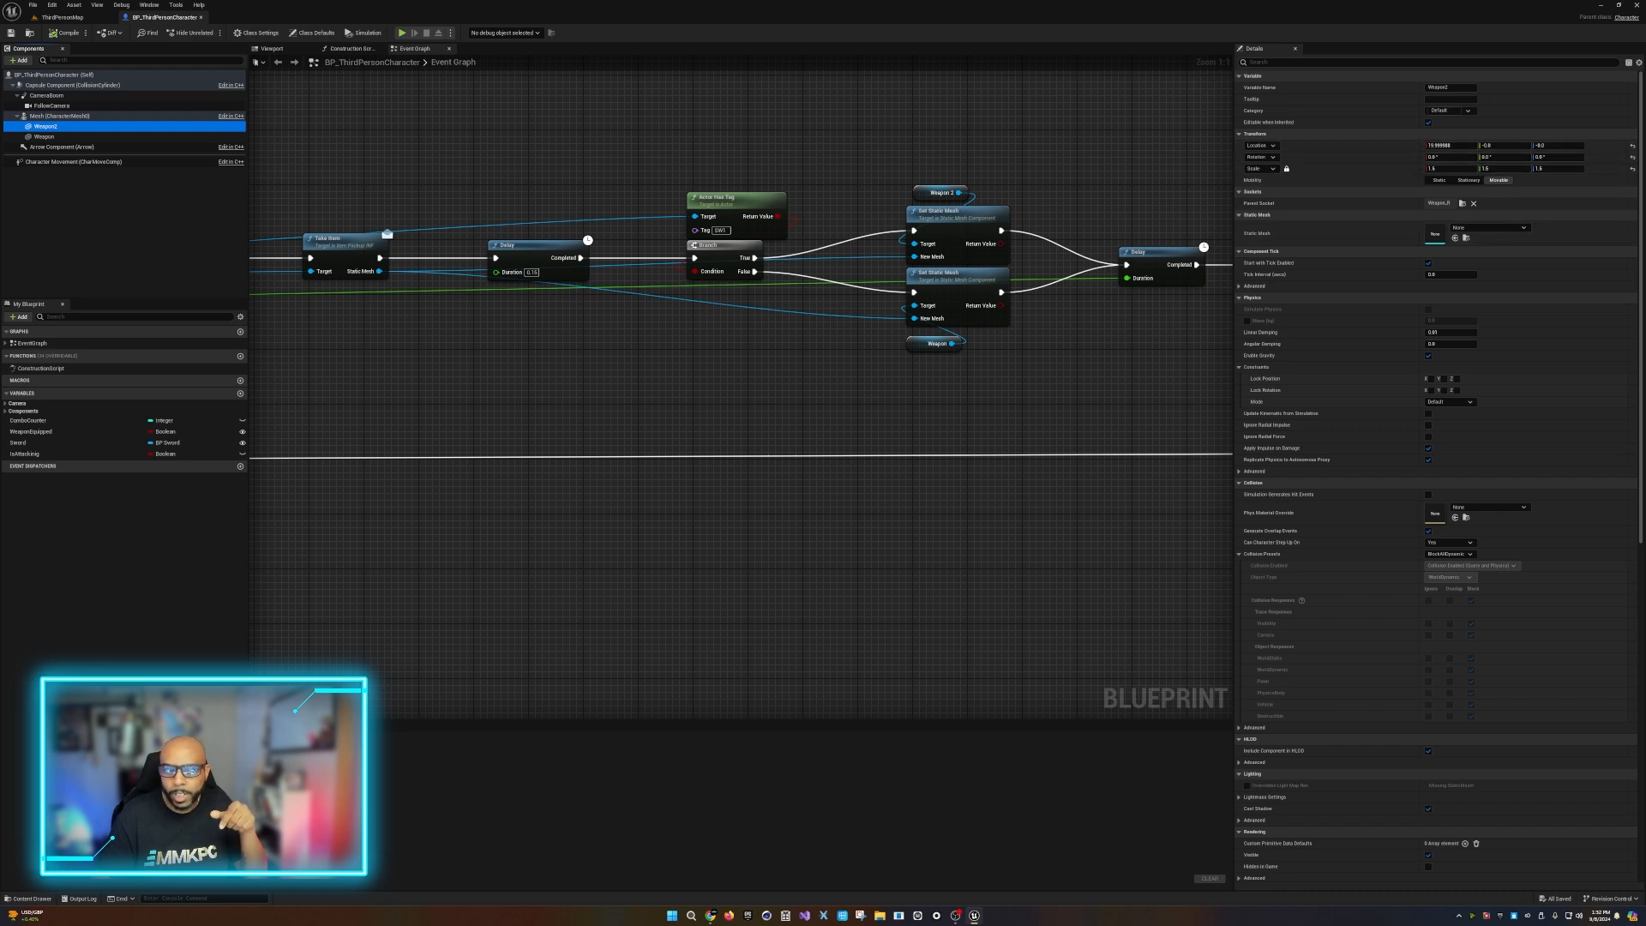
{"action": "left_click", "coordinate": [43, 137]}
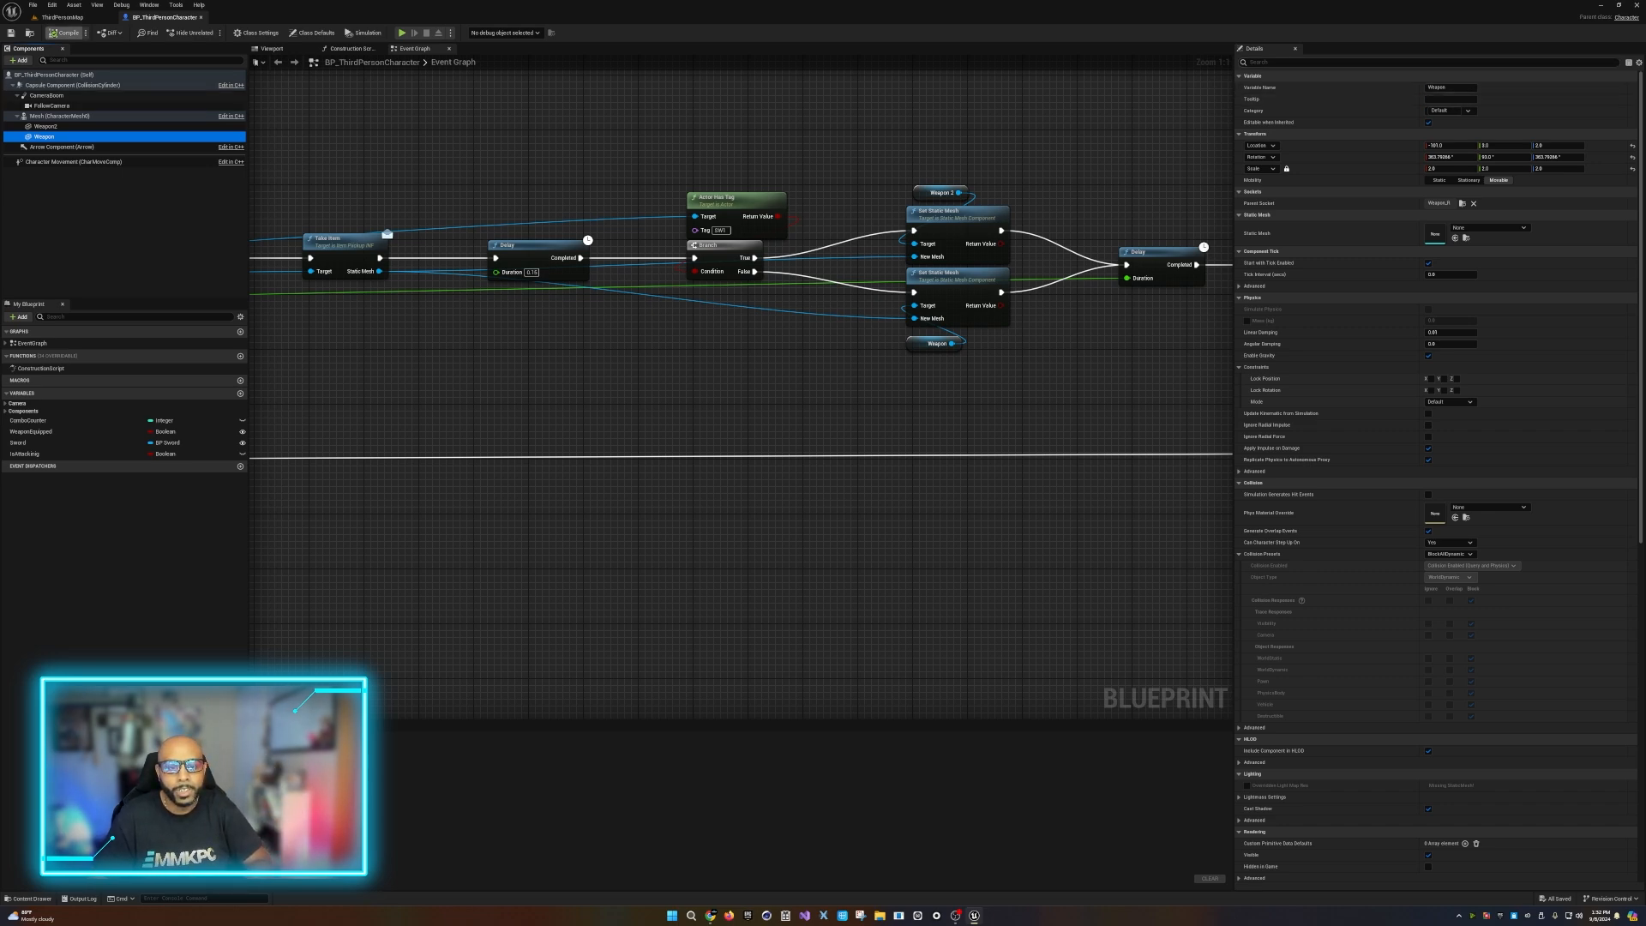
{"action": "left_click", "coordinate": [62, 17]}
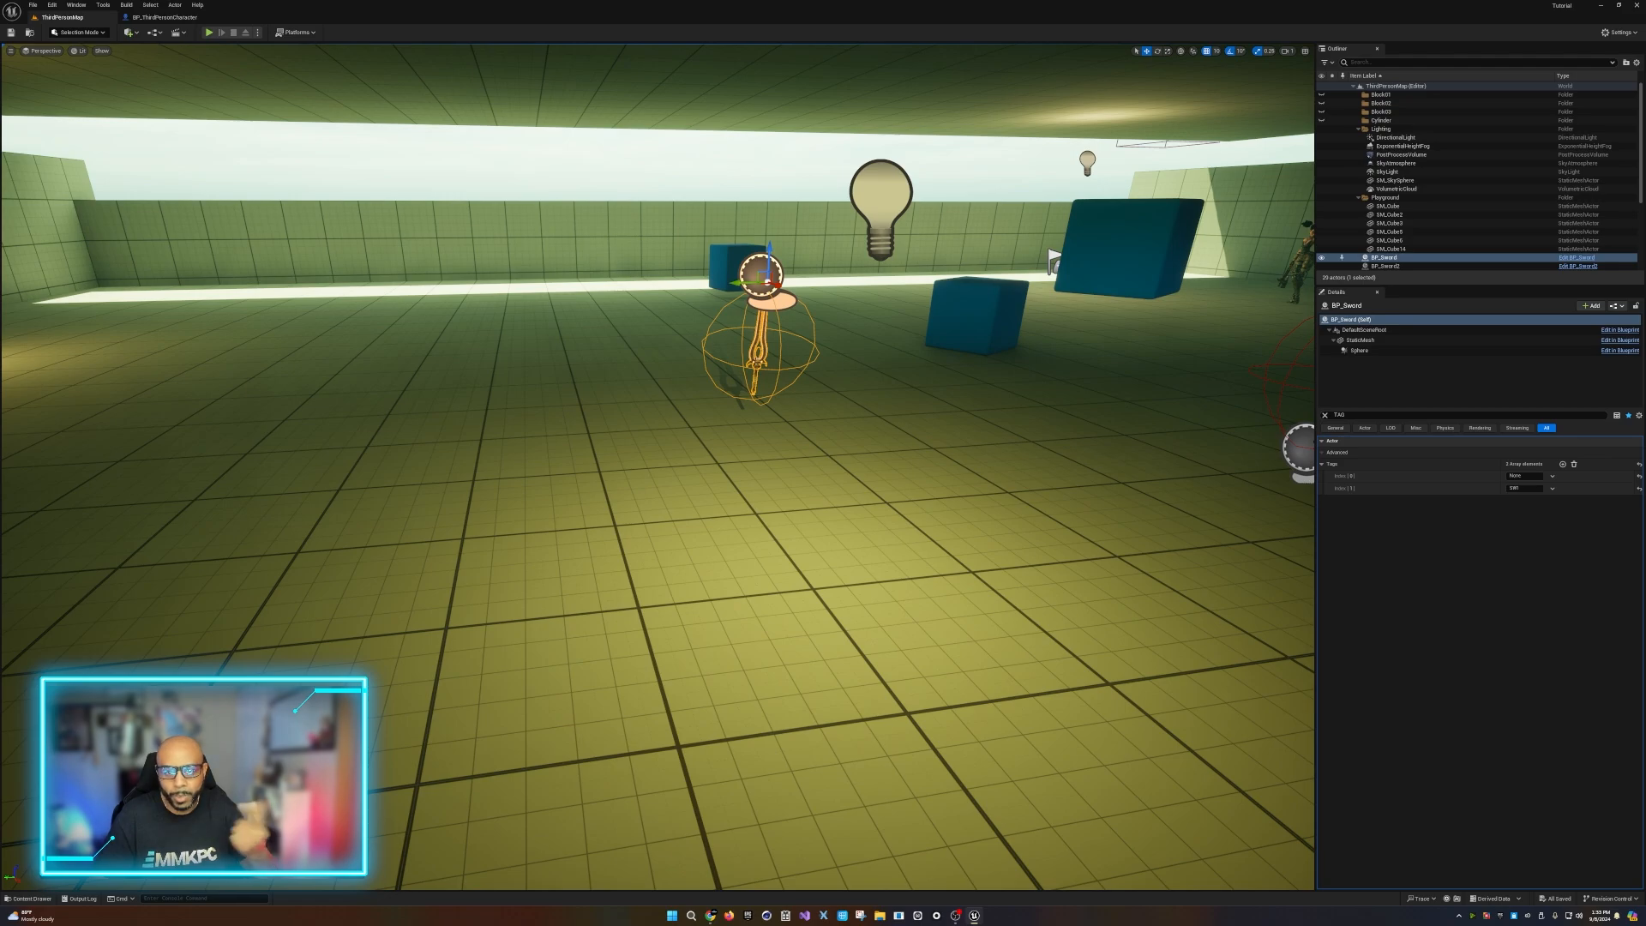
{"action": "scroll", "coordinate": [657, 466], "scroll_direction": "up", "scroll_amount": 3}
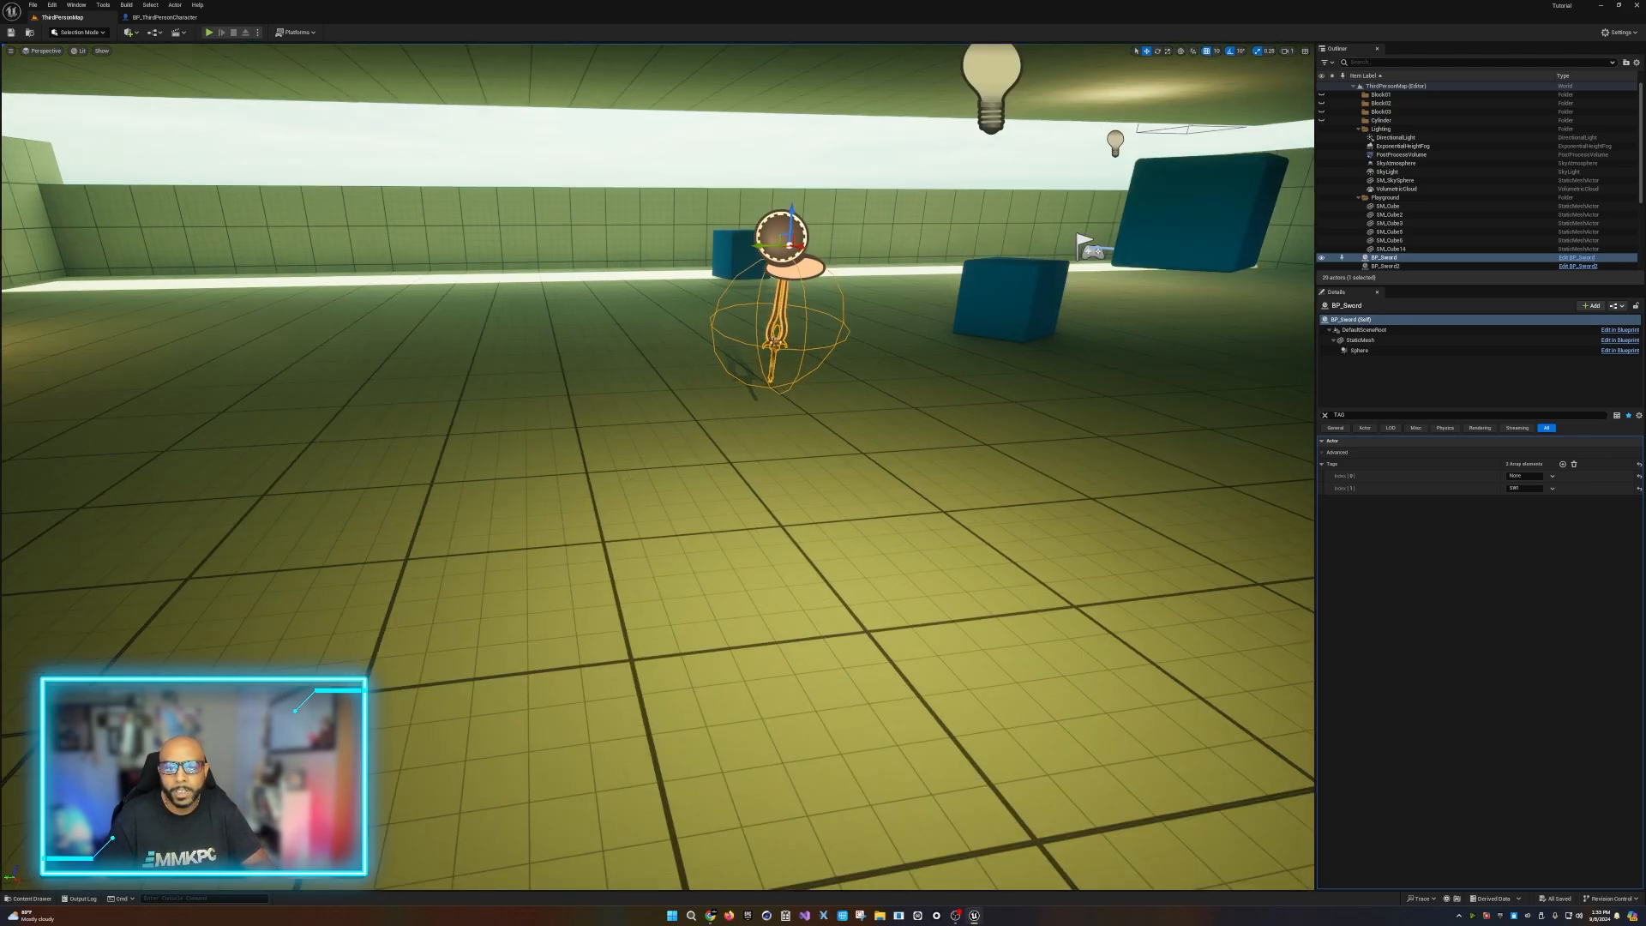
Playtest ThirdPersonMap by running the character to the glowing sword, picking it up and swinging it, and end the play session.
{"action": "left_click", "coordinate": [208, 33]}
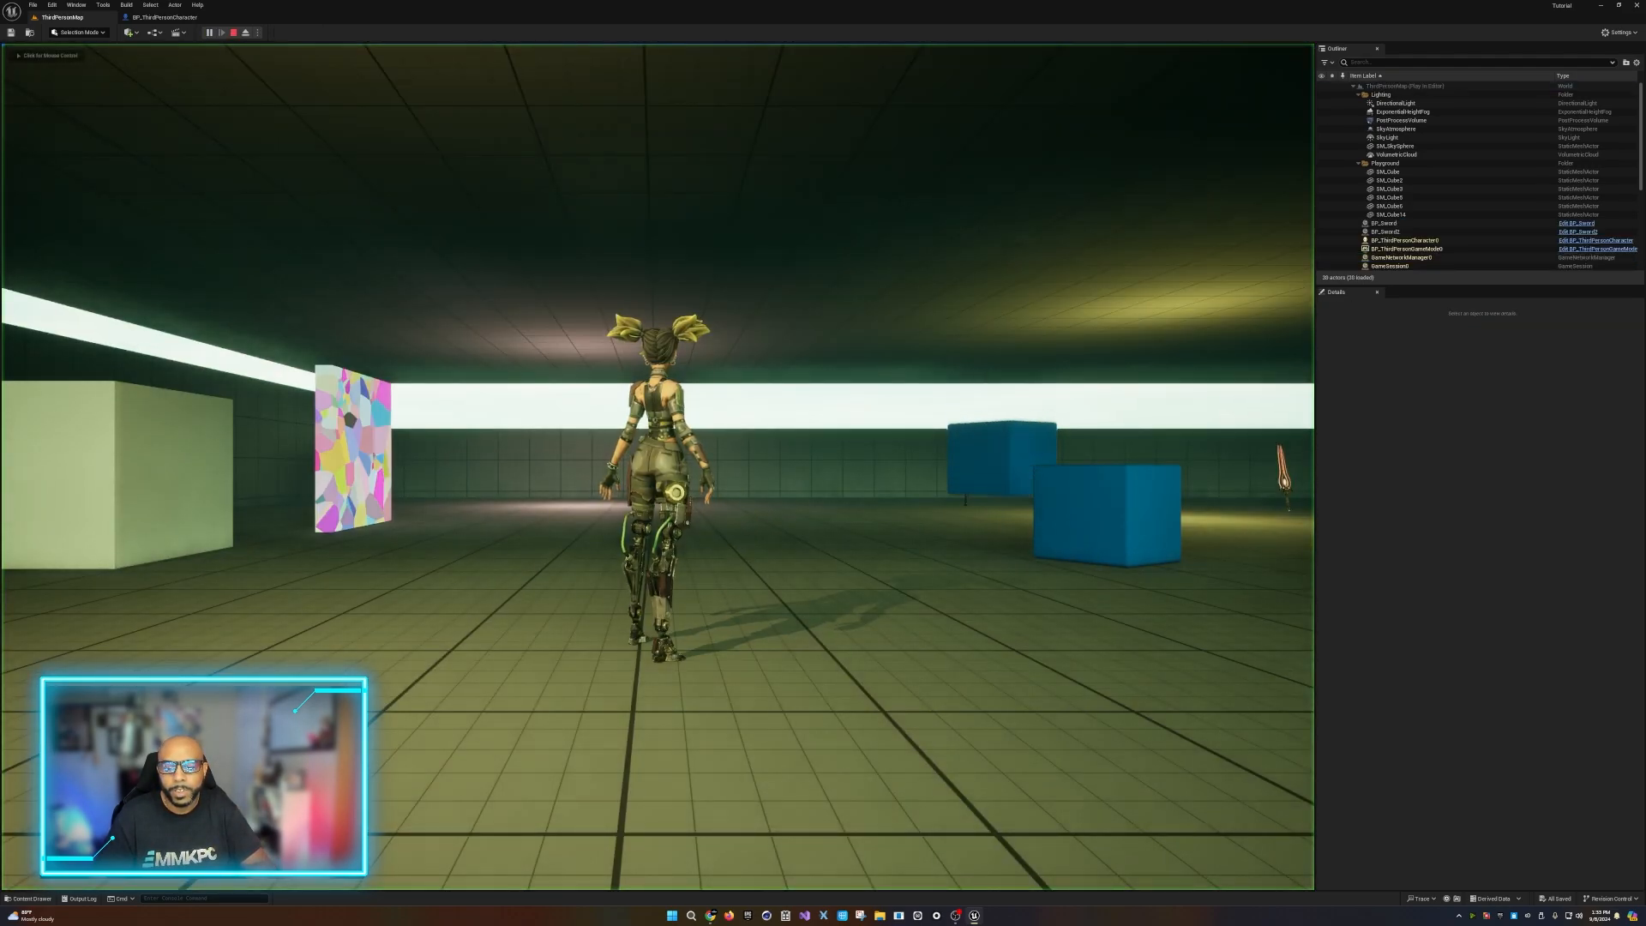
{"action": "key", "text": "w"}
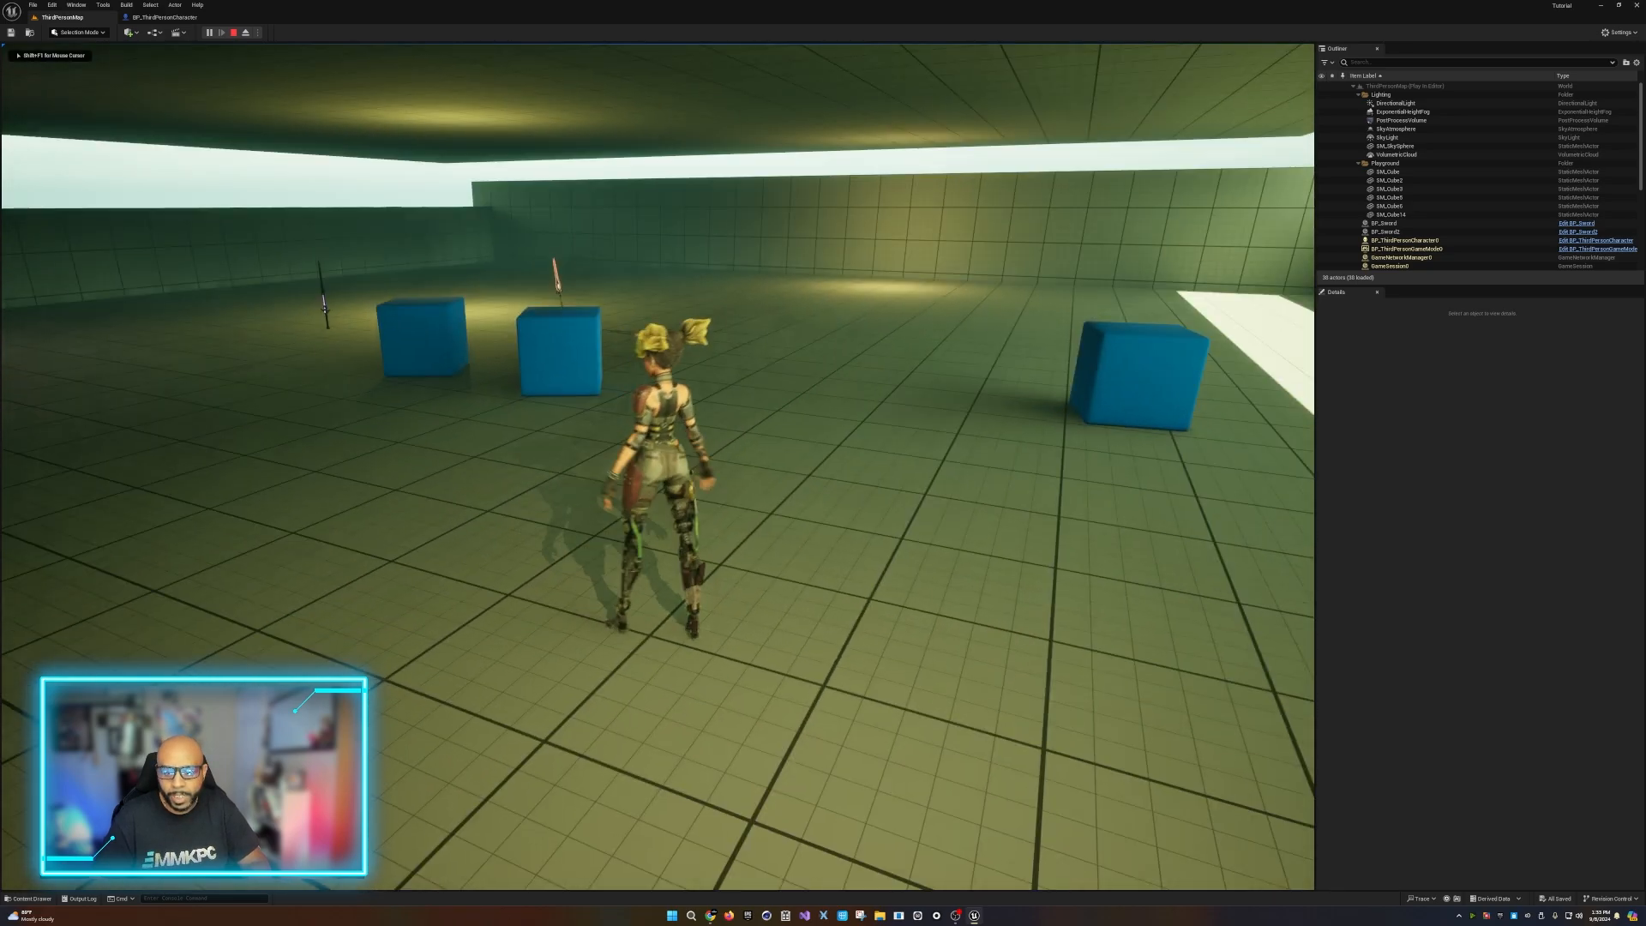
{"action": "key", "text": "w"}
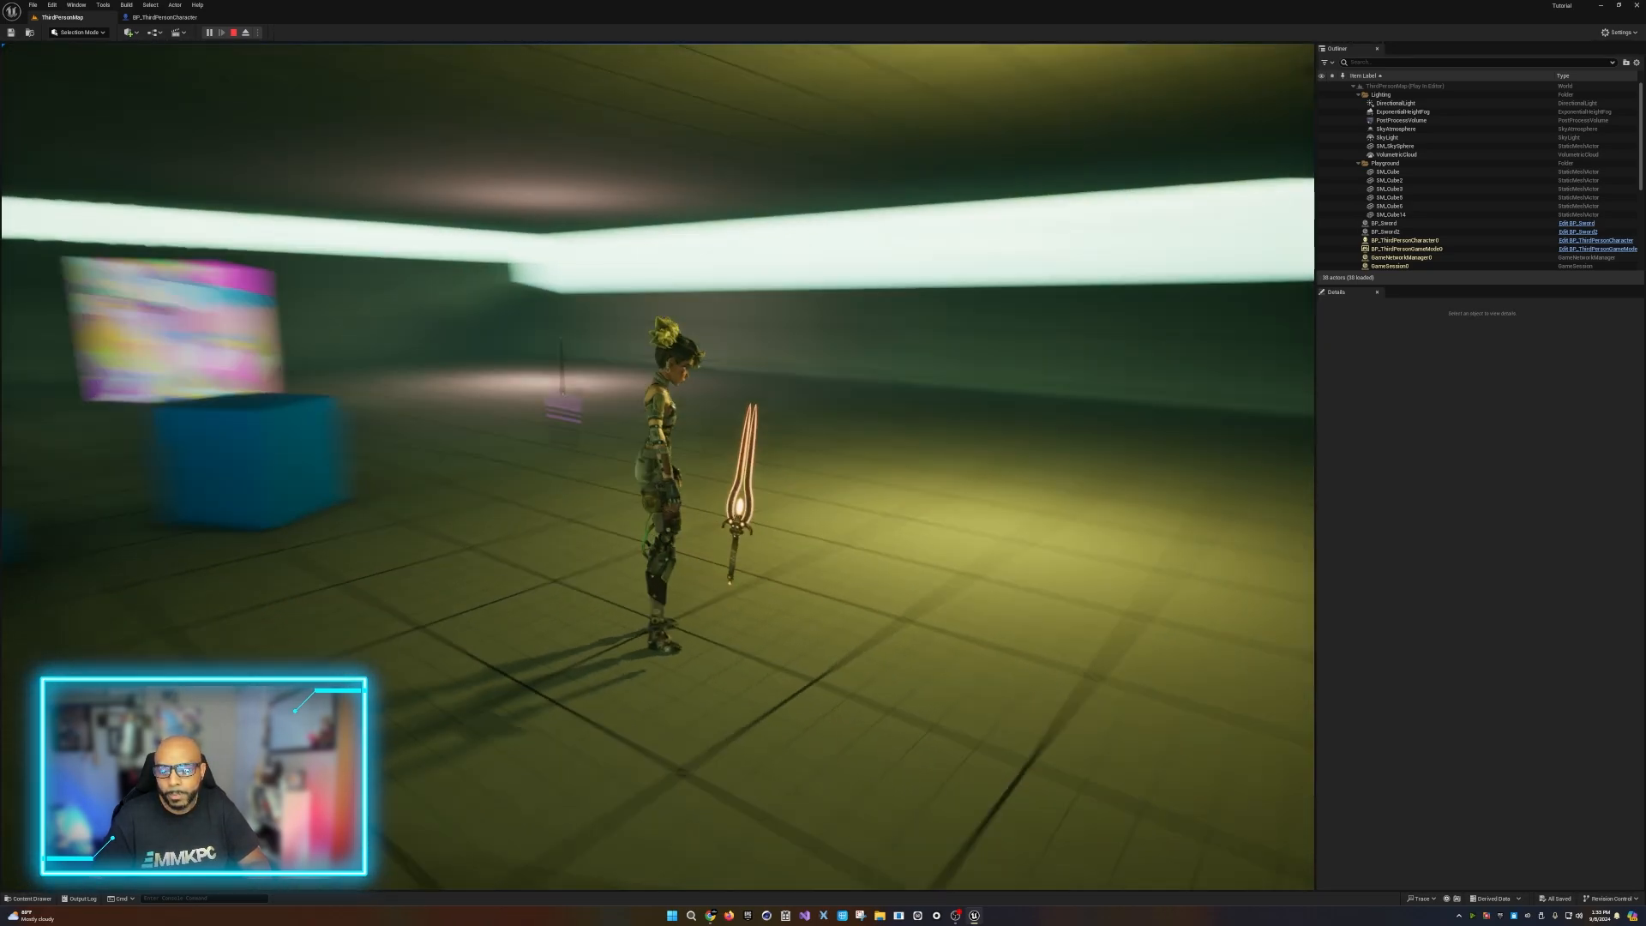
{"action": "key", "text": "e"}
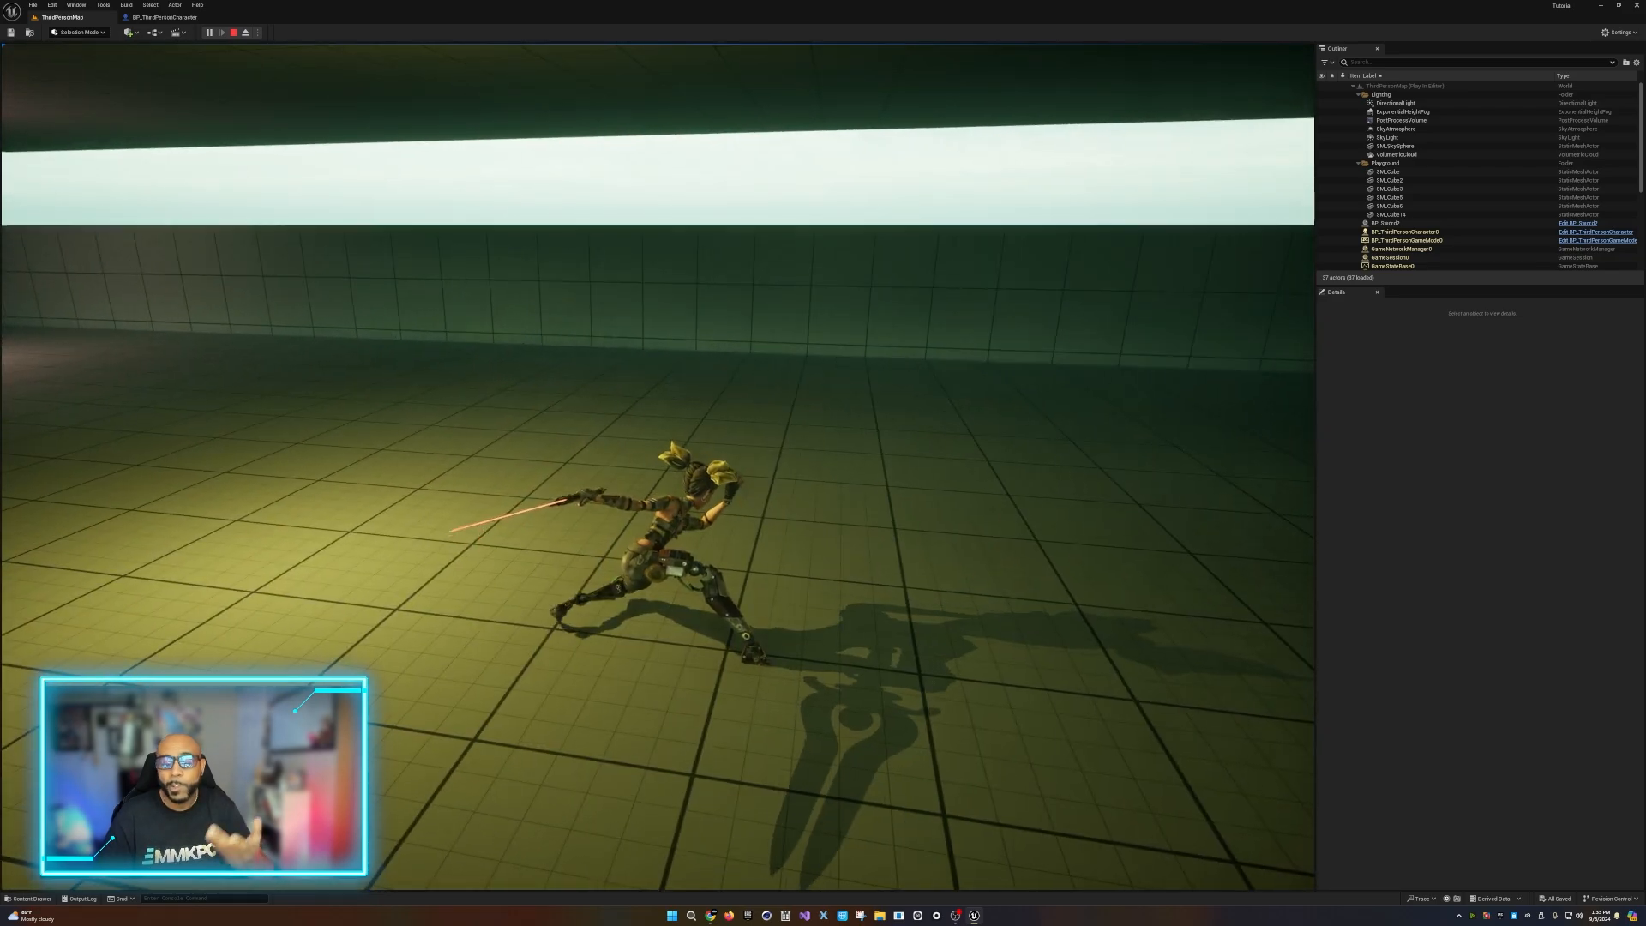
{"action": "key", "text": "w"}
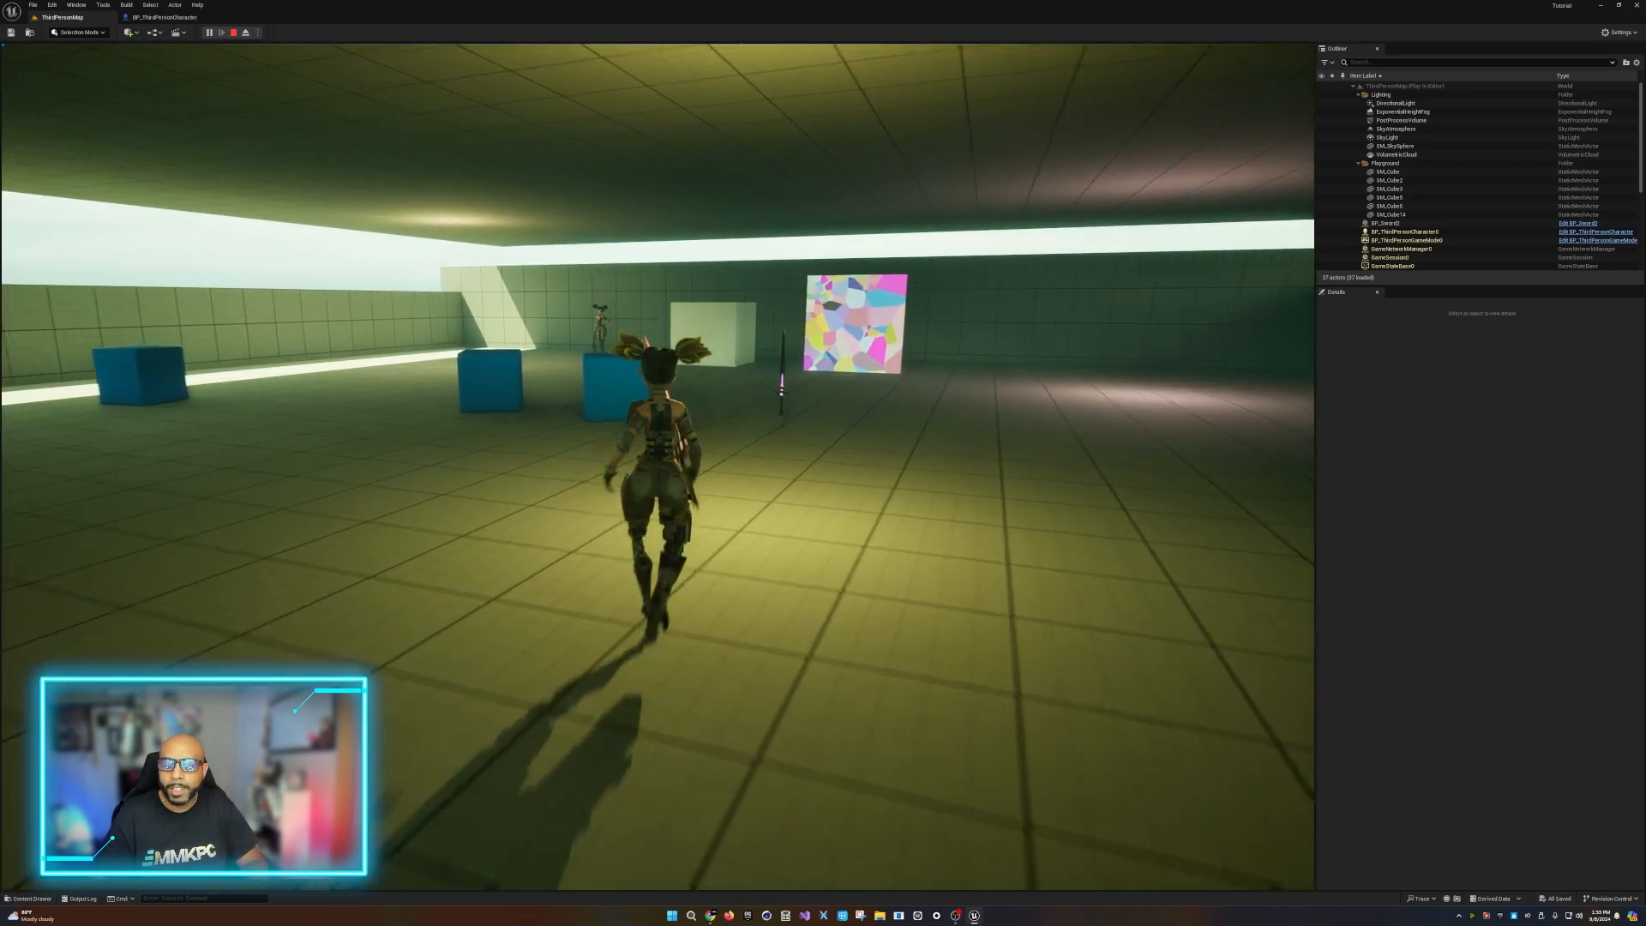
{"action": "key", "text": "a"}
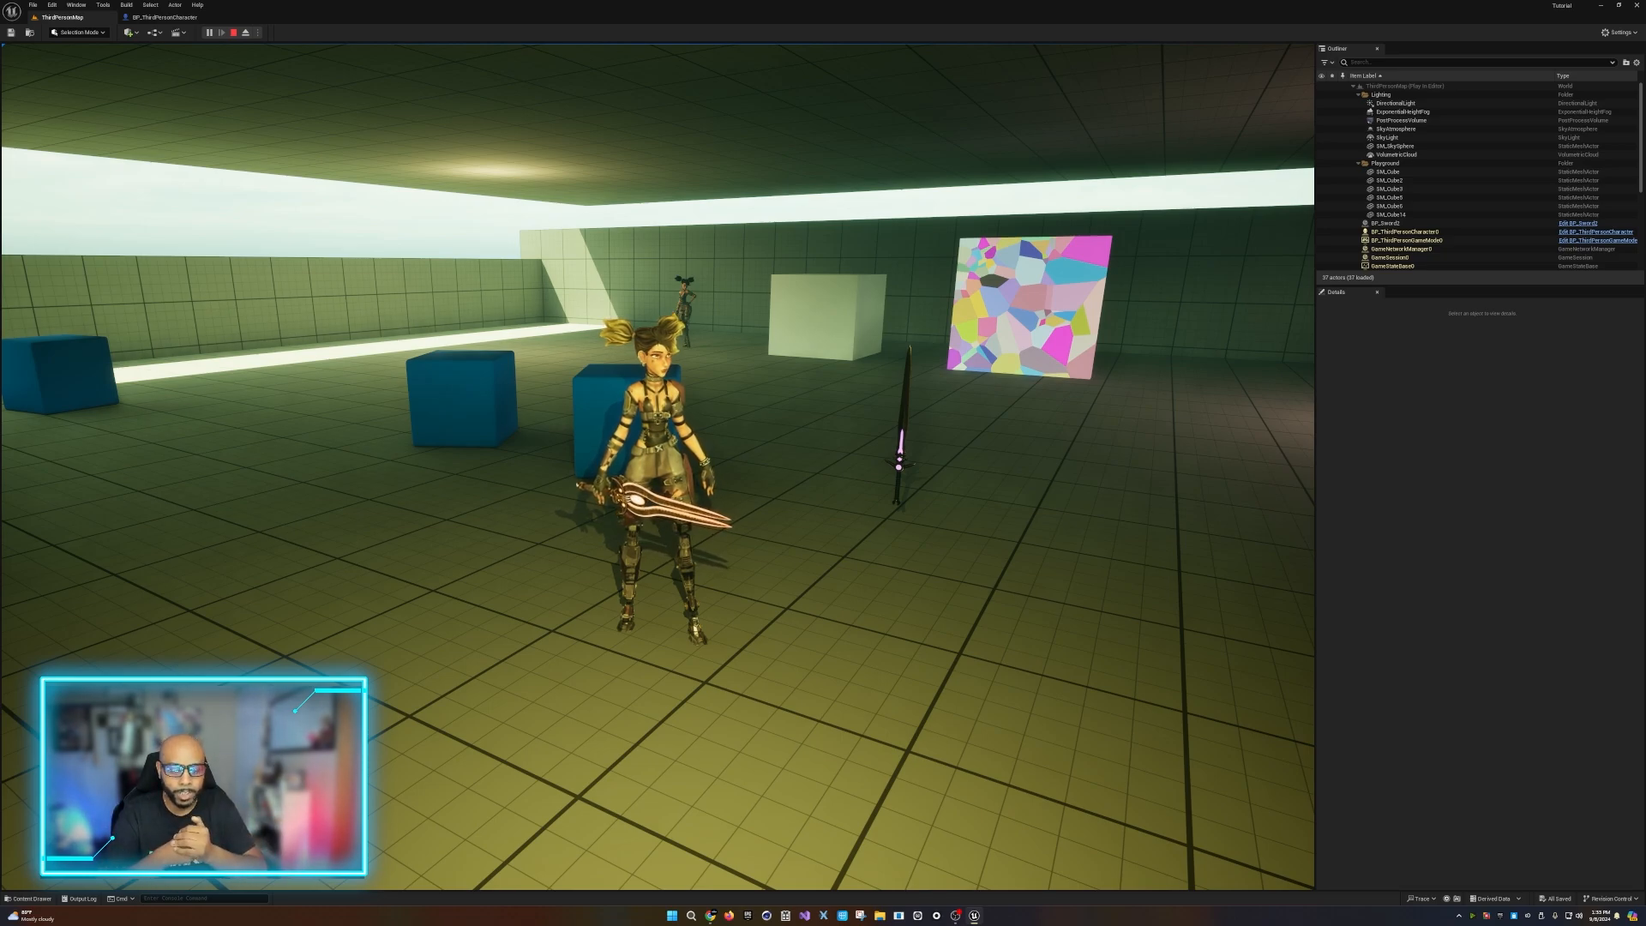
{"action": "key", "text": "Escape"}
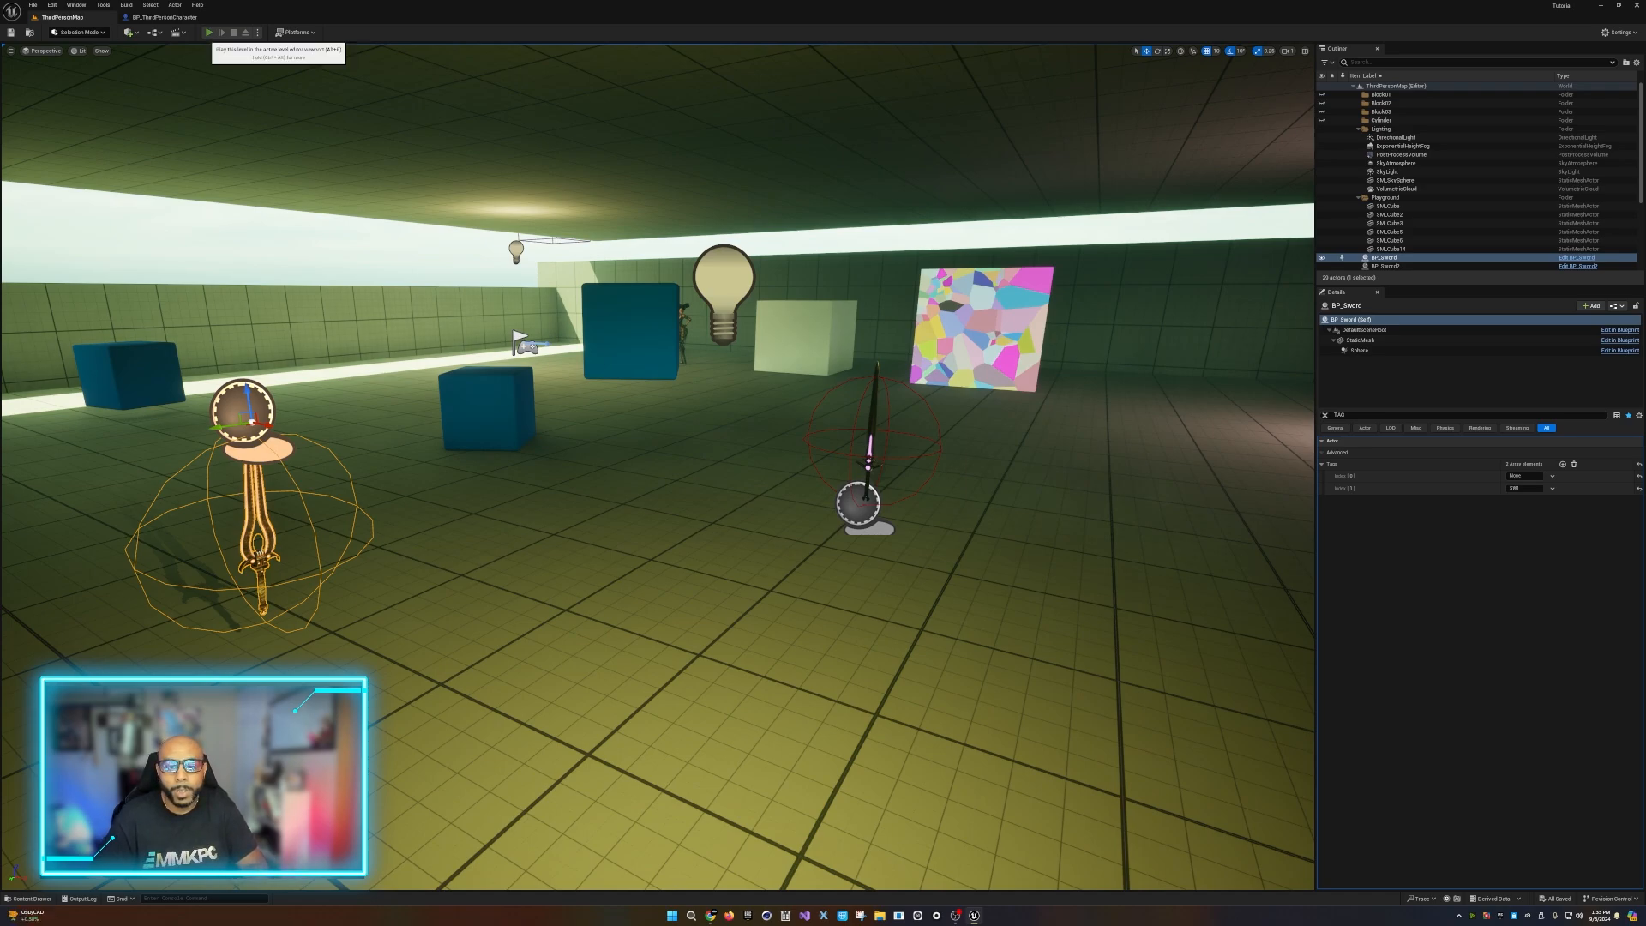
Start another playtest, pick up the glowing sword with the character and smash the blue cubes beside the wall.
{"action": "left_click", "coordinate": [208, 31]}
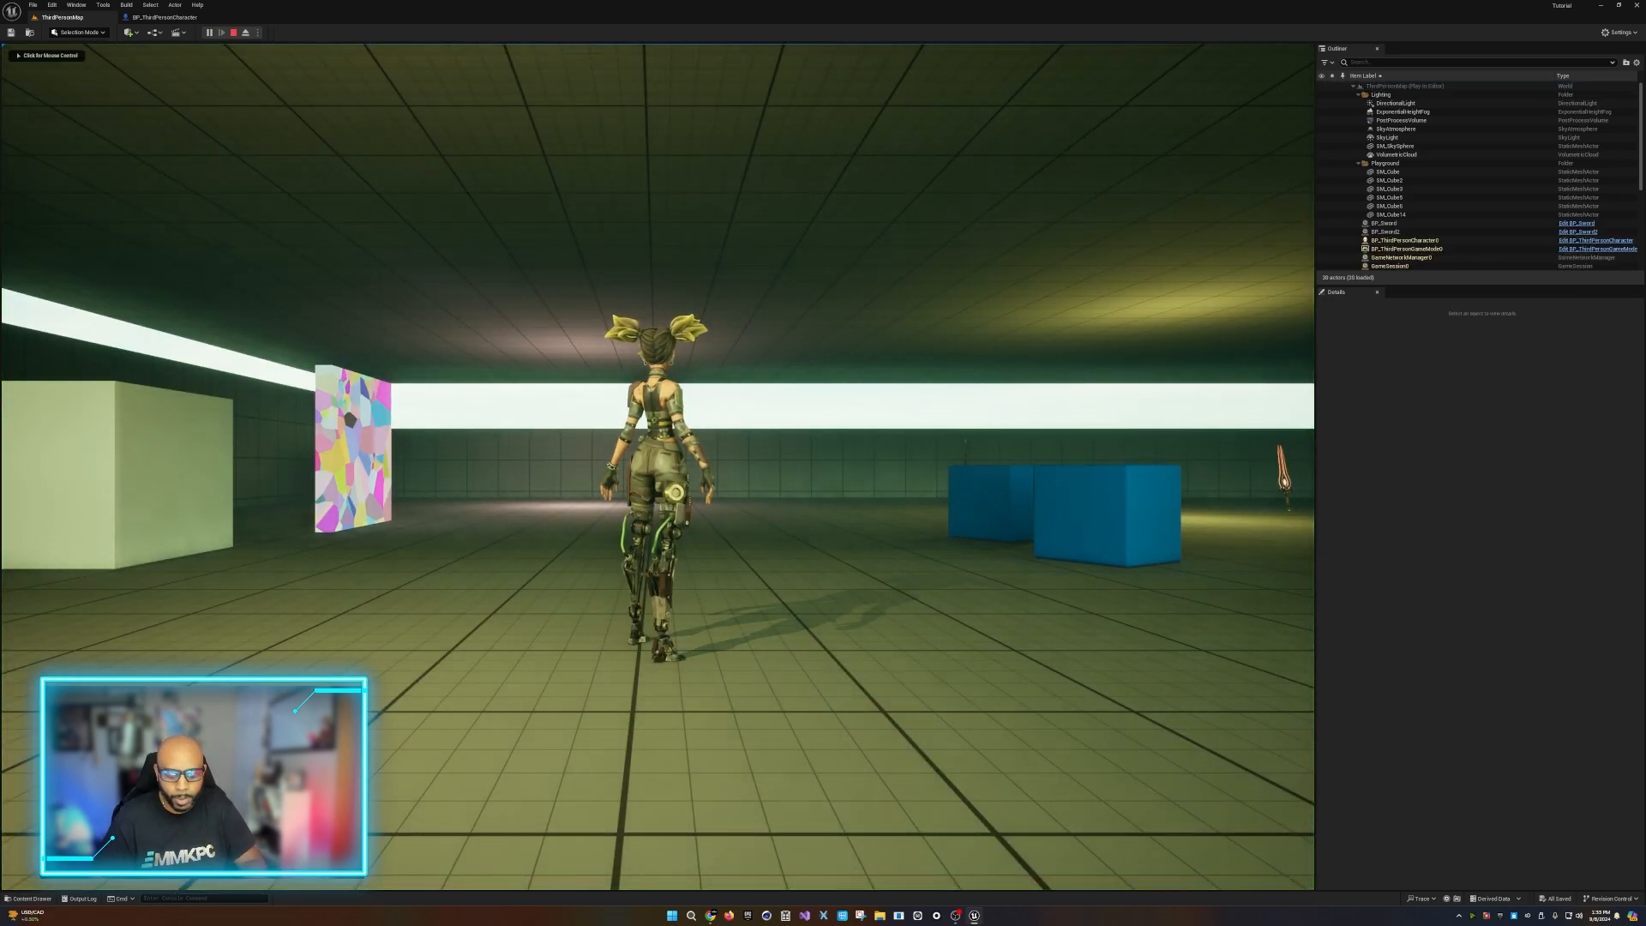
{"action": "left_click", "coordinate": [656, 465]}
{"action": "key", "text": "w"}
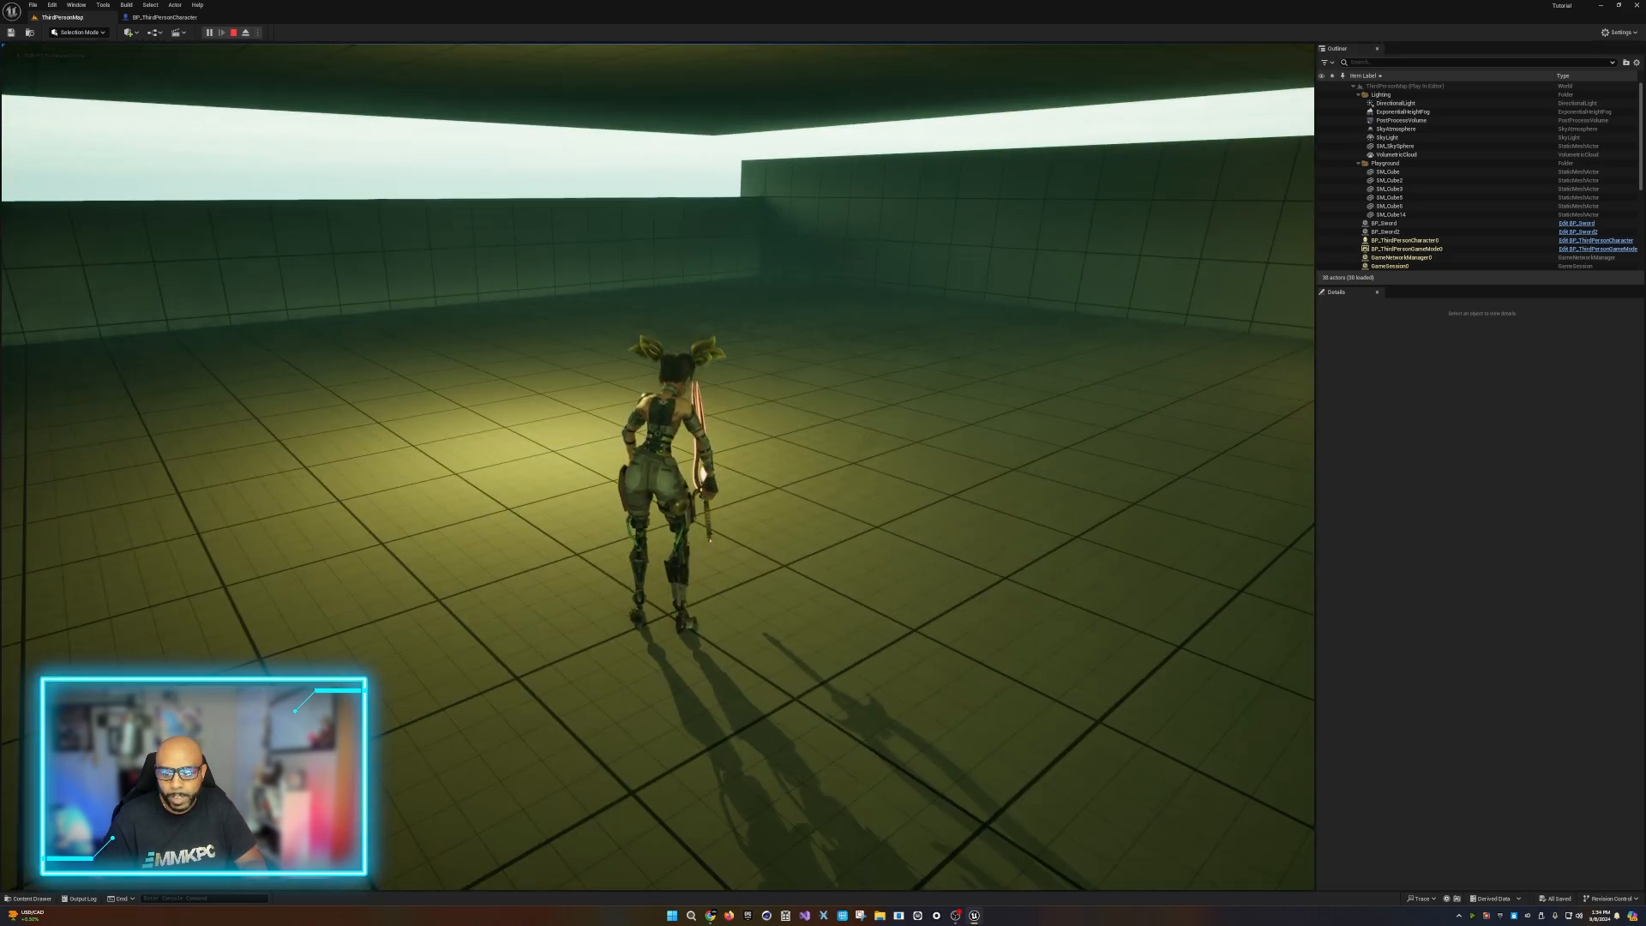
{"action": "key", "text": "e"}
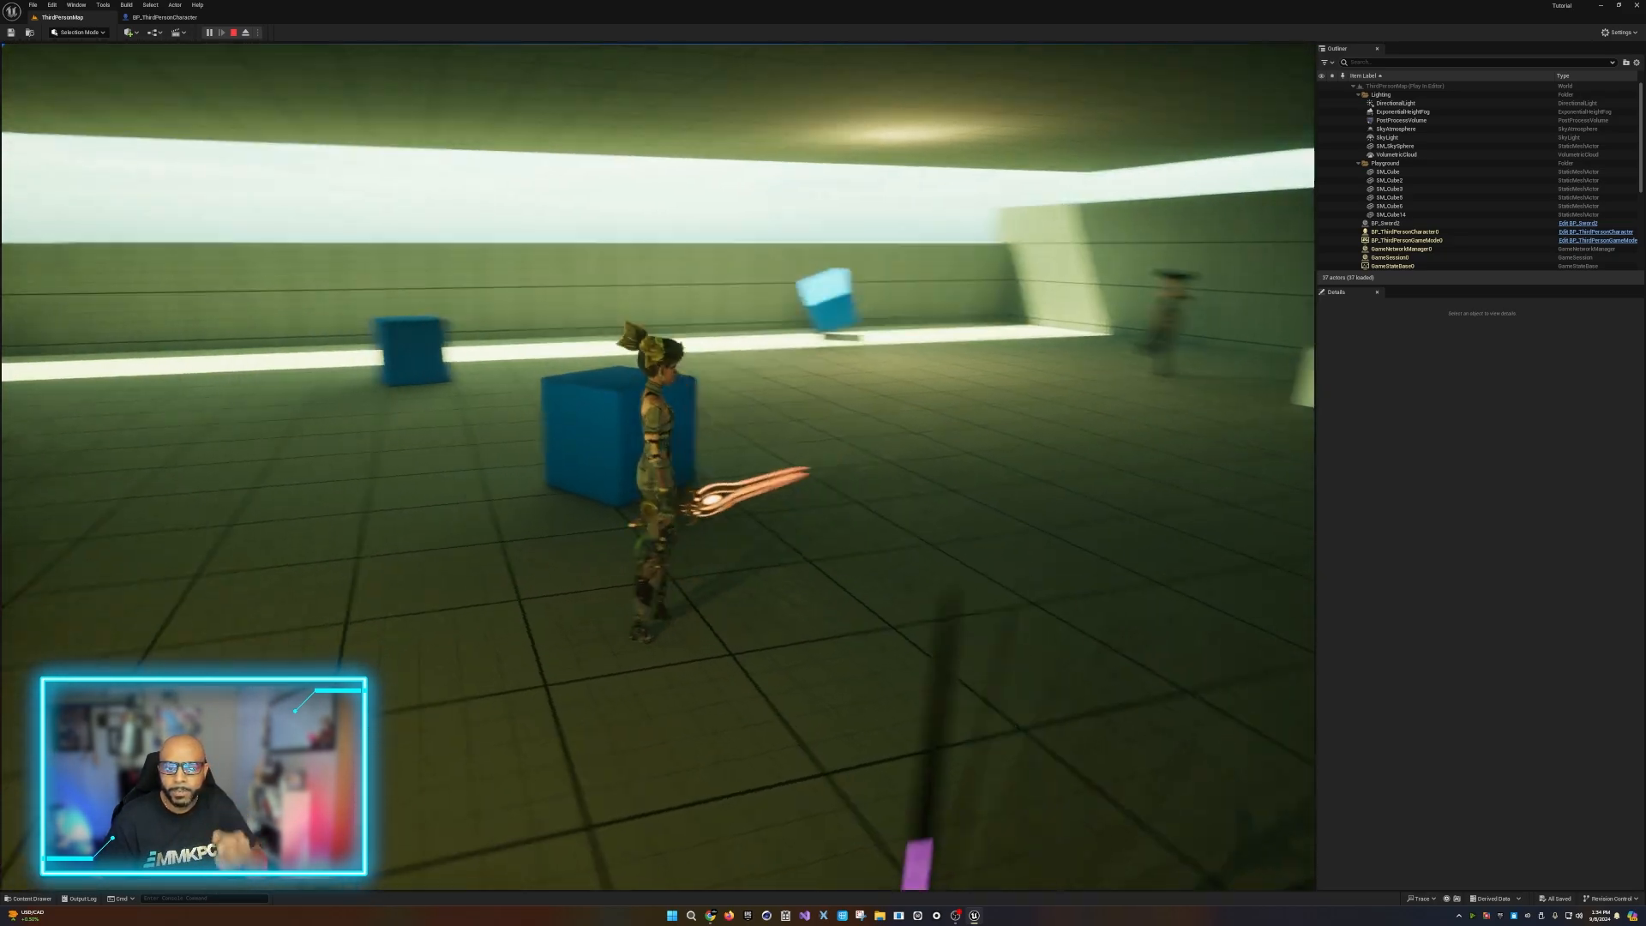
{"action": "key", "text": "w"}
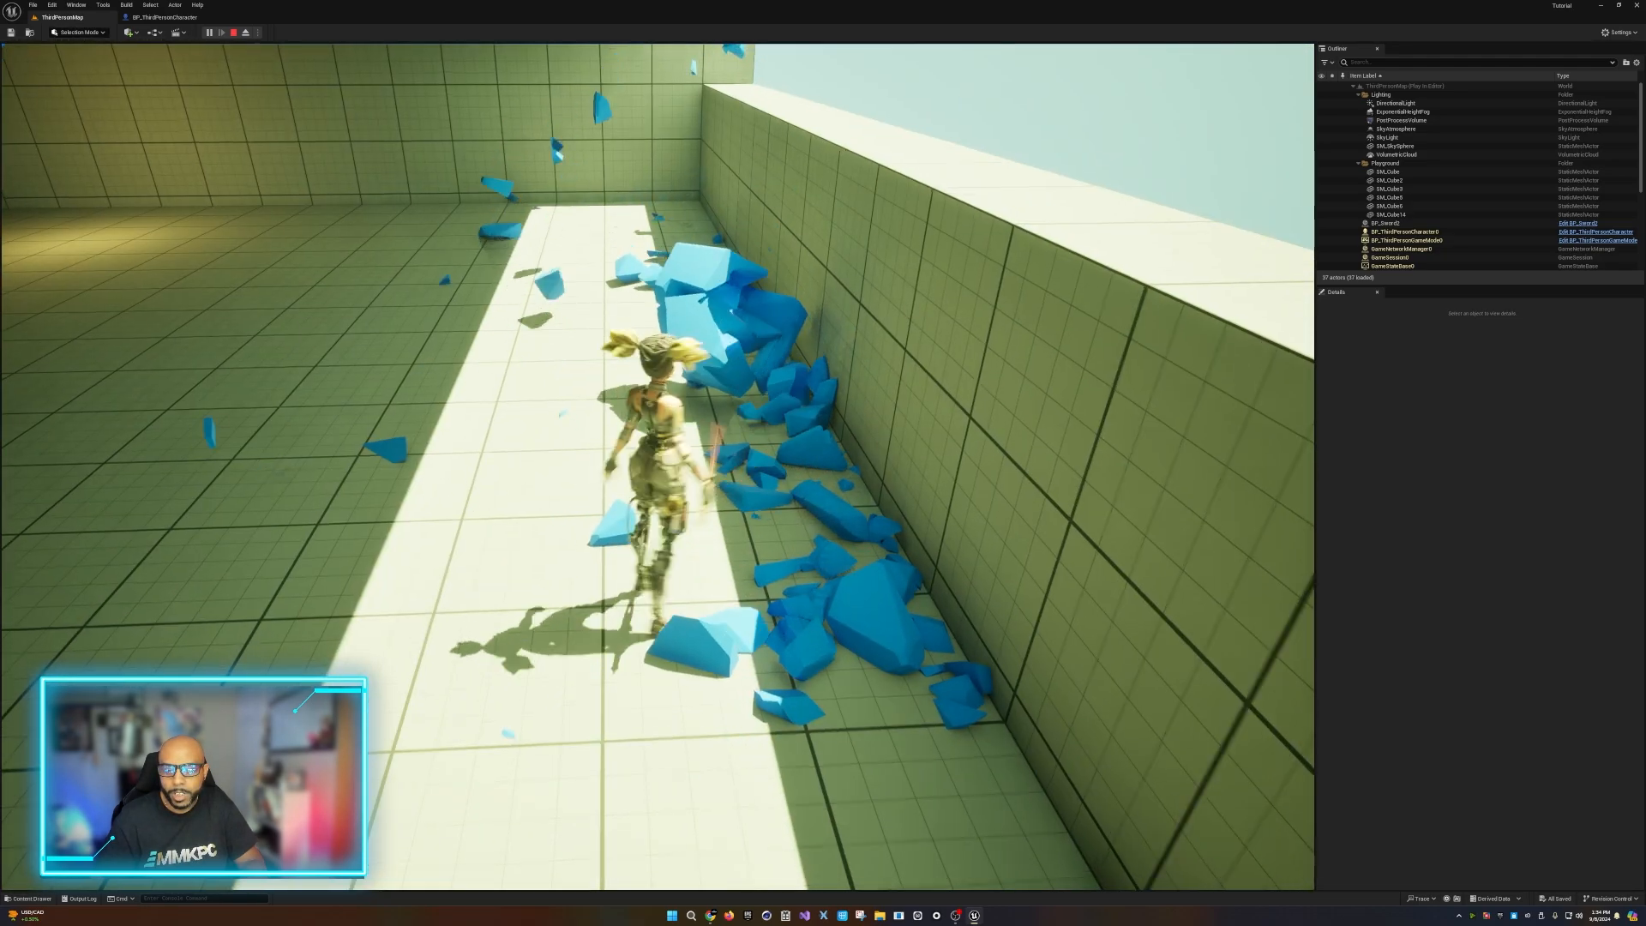
{"action": "key", "text": "w"}
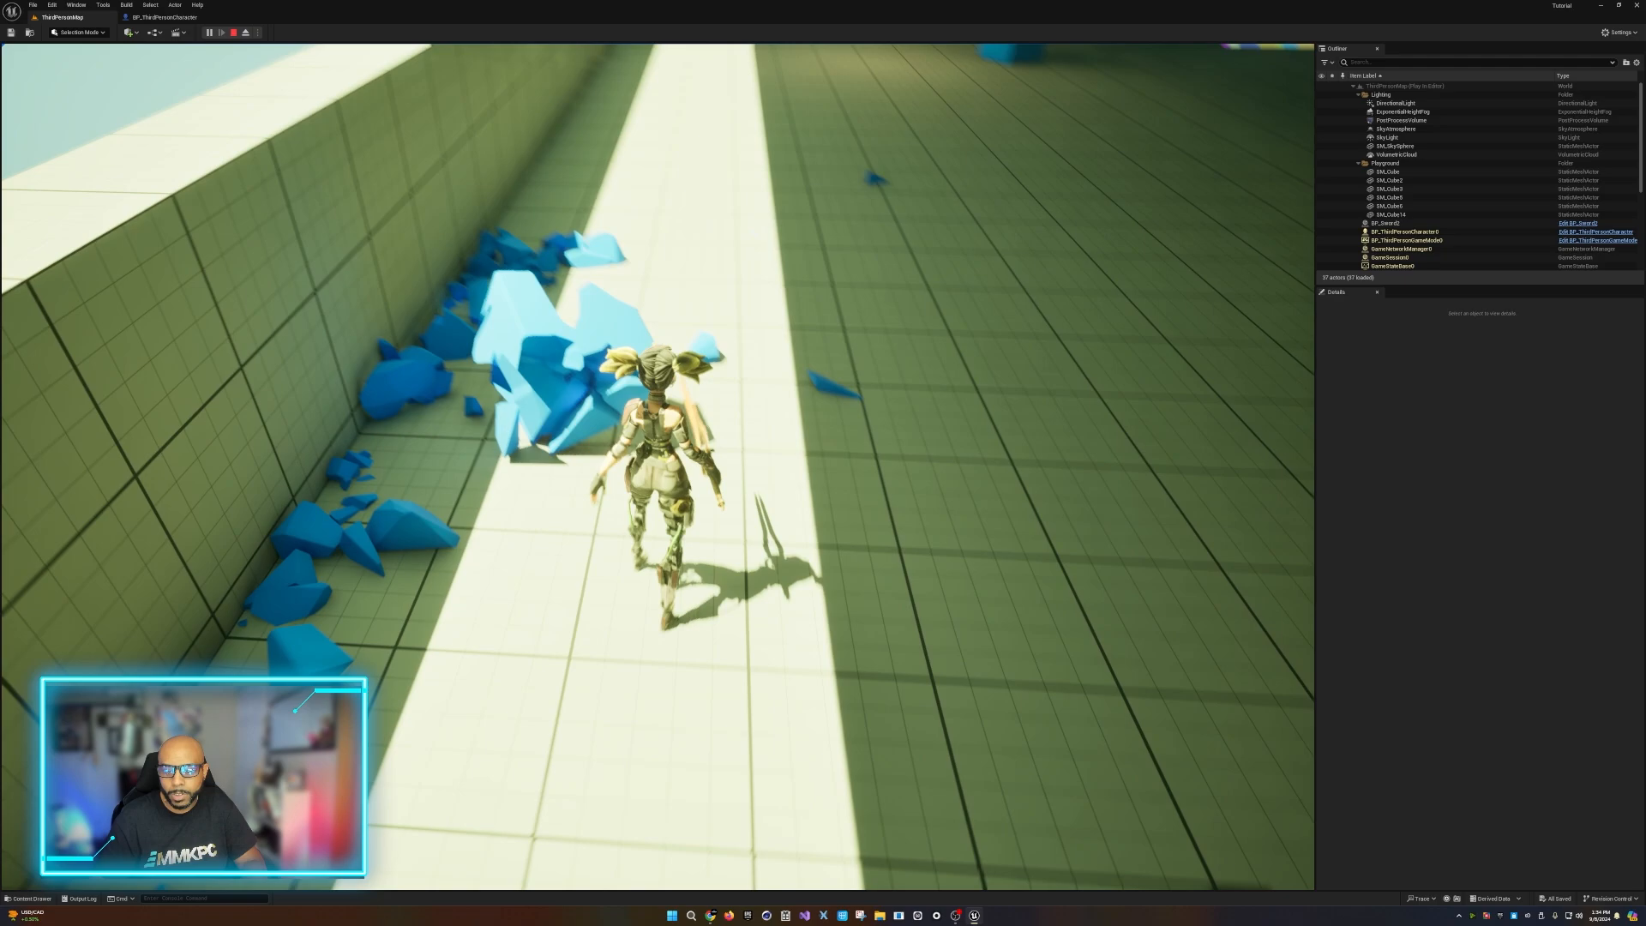
Test the sword on the white cube, the multicoloured panel and the standing character figure, and end the play session.
{"action": "key", "text": "w"}
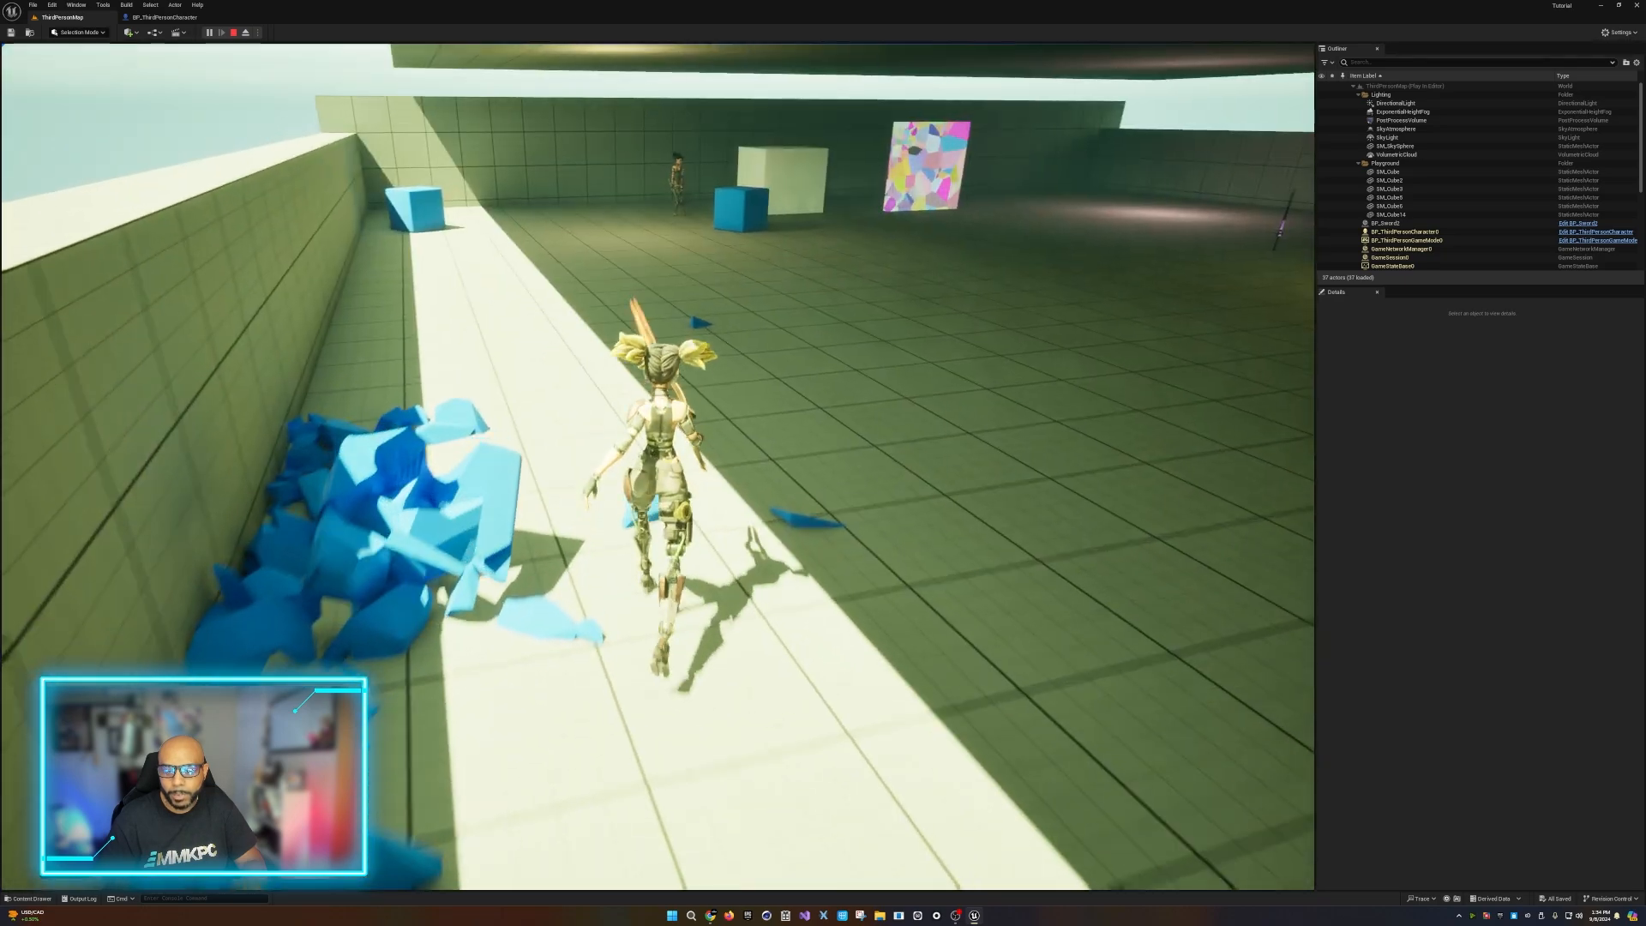
{"action": "key", "text": "w"}
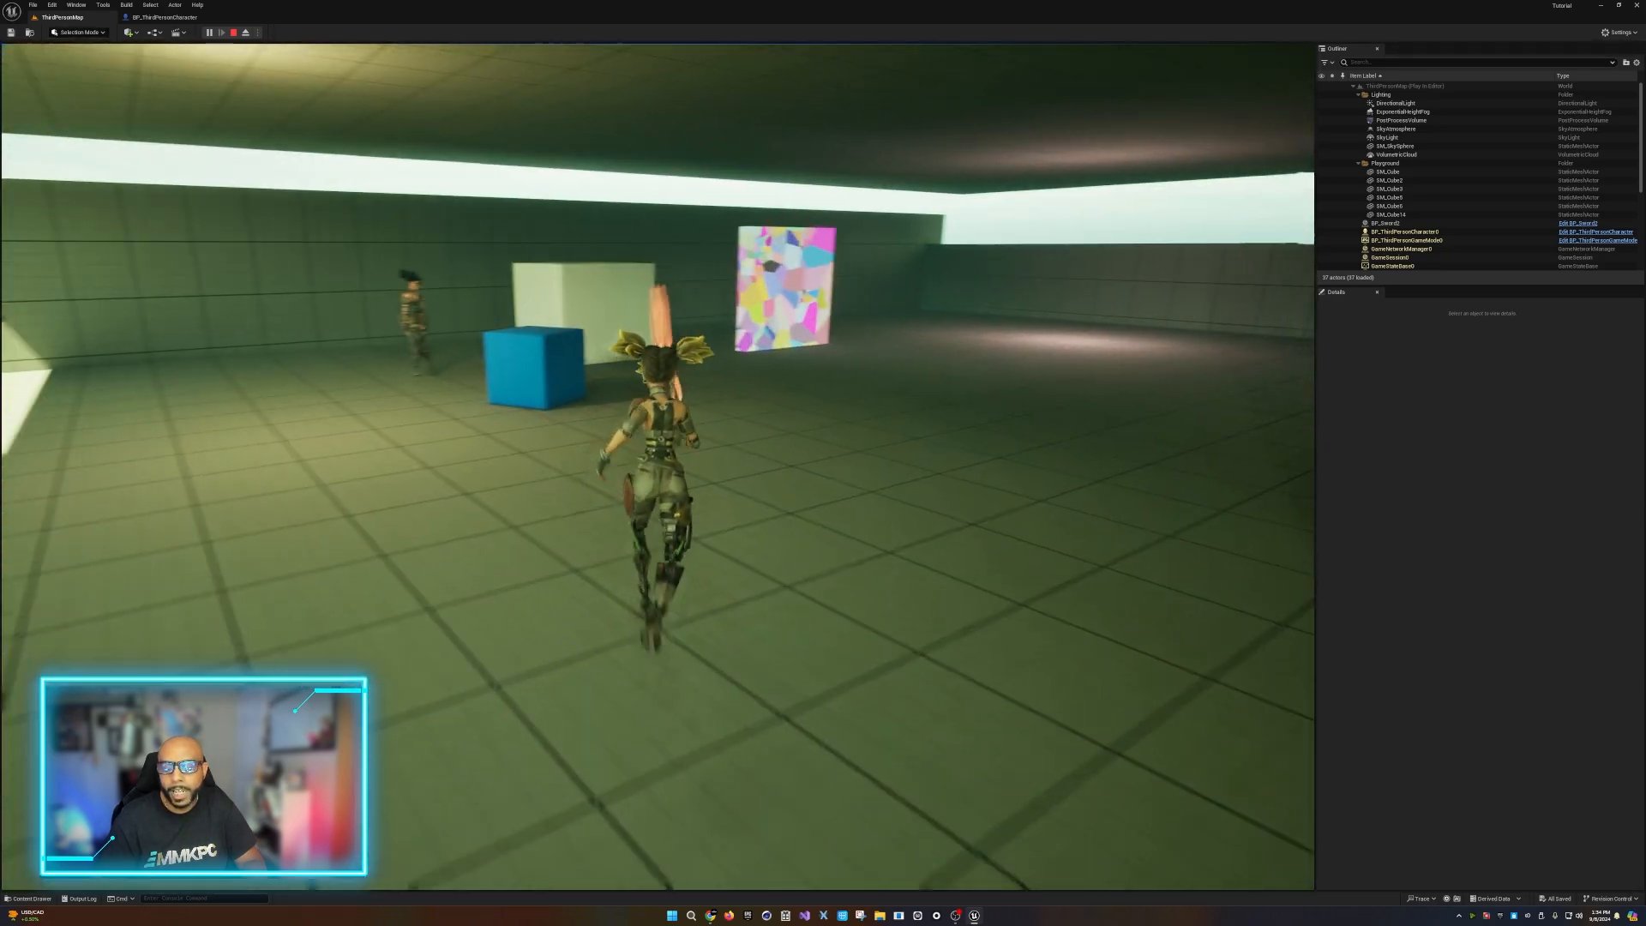
{"action": "key", "text": "w"}
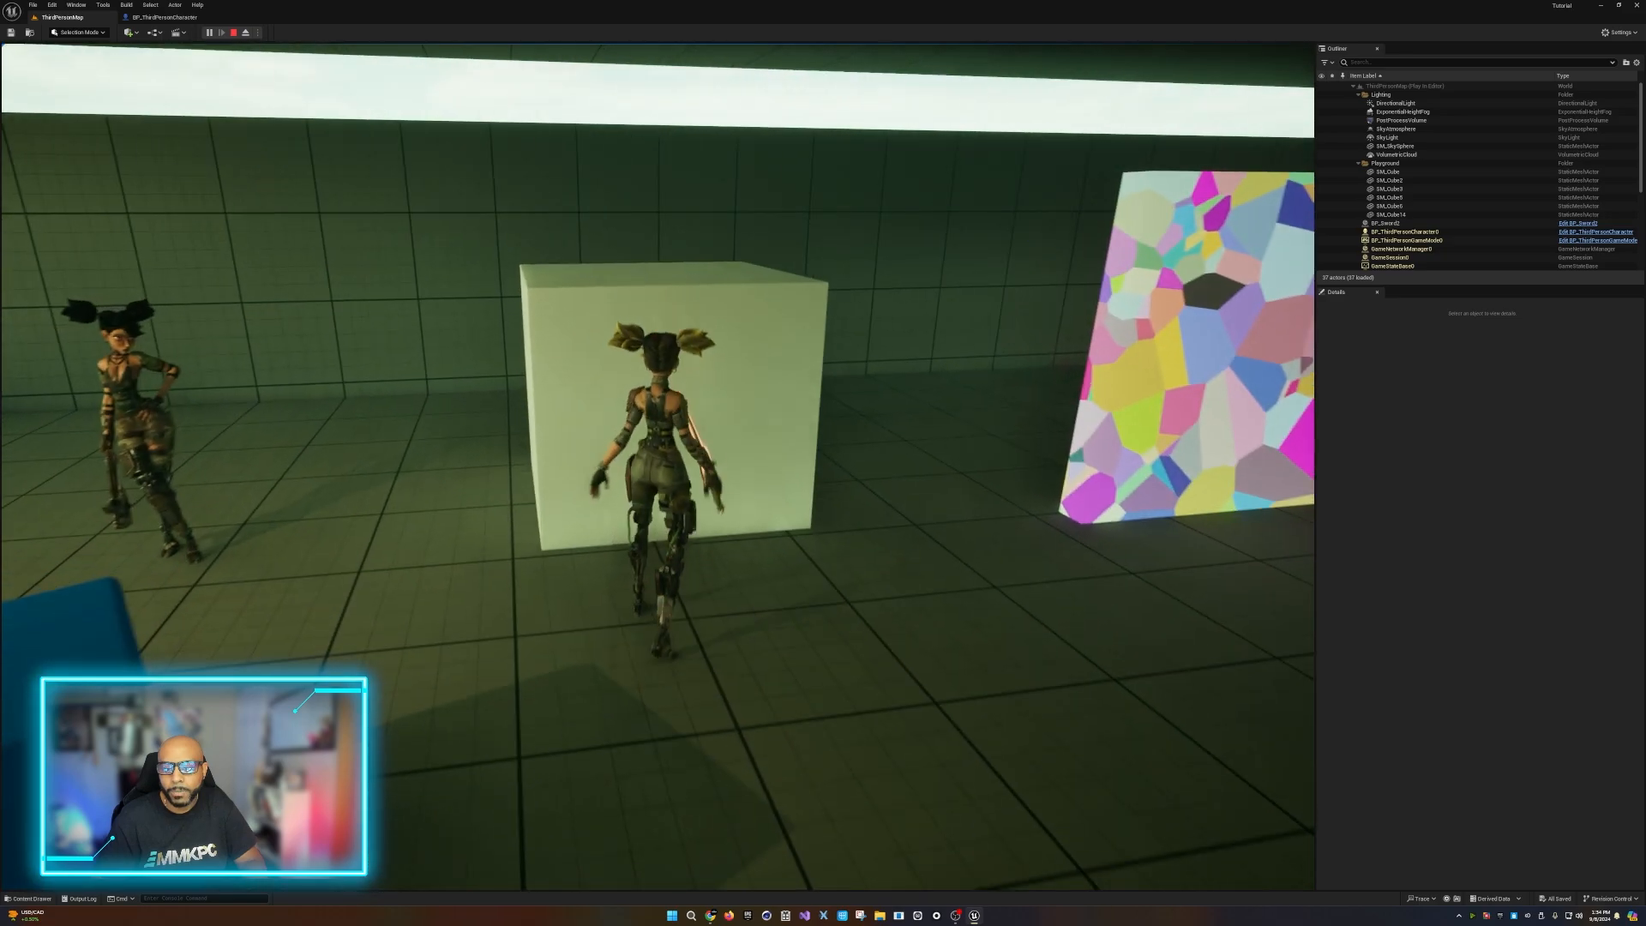
{"action": "key", "text": "w"}
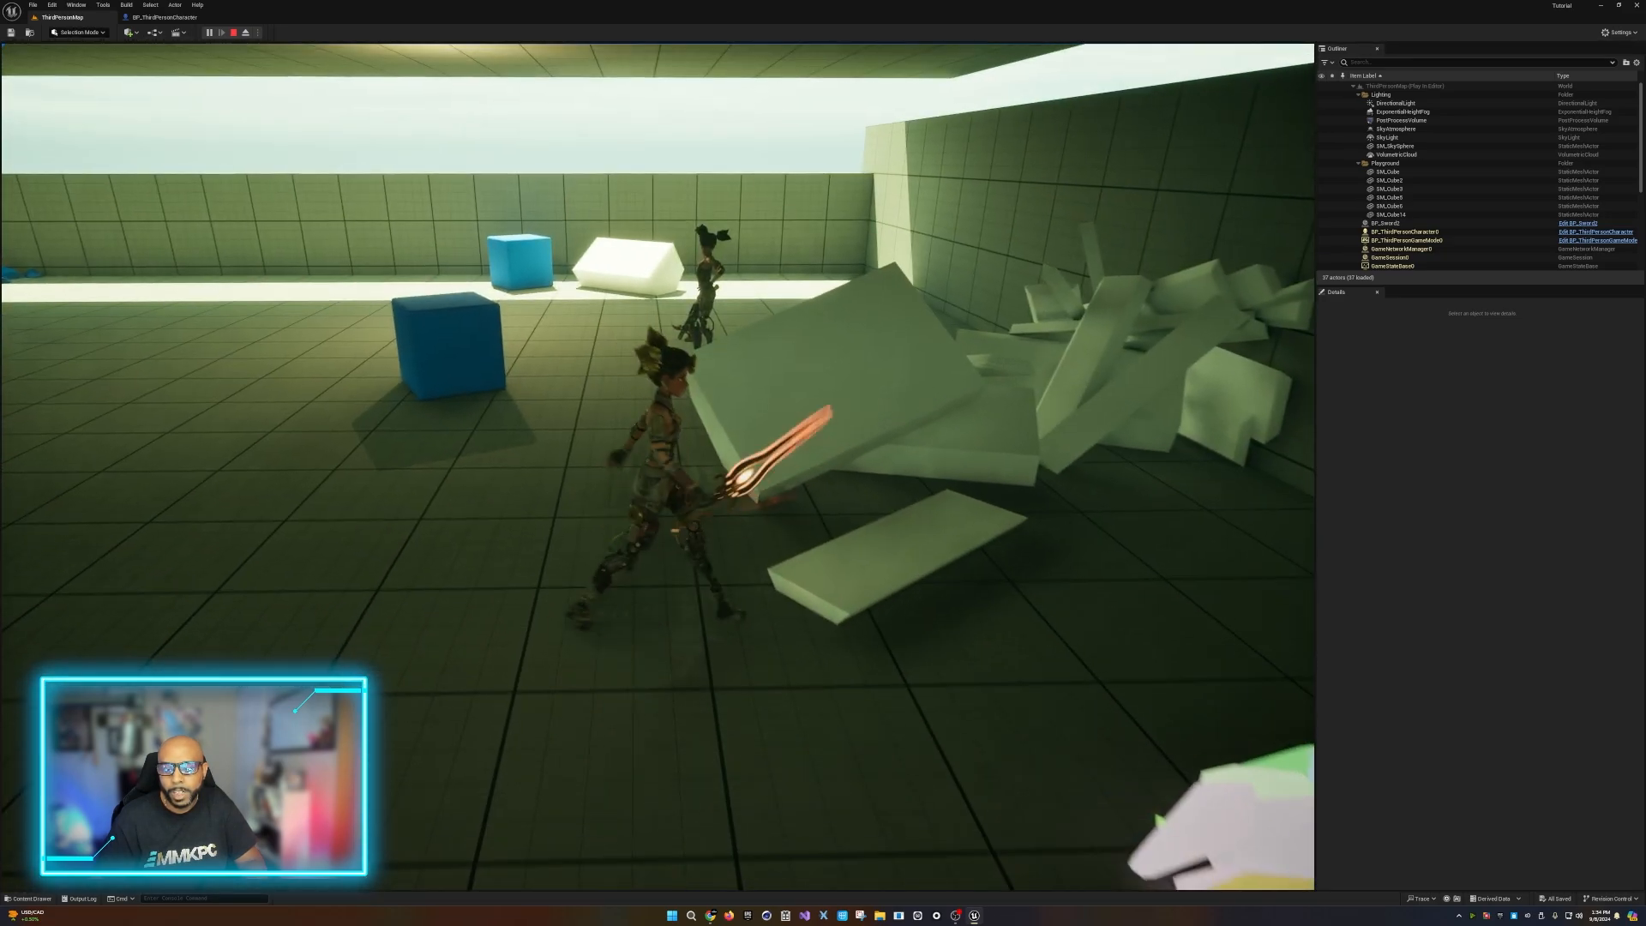
{"action": "key", "text": "w"}
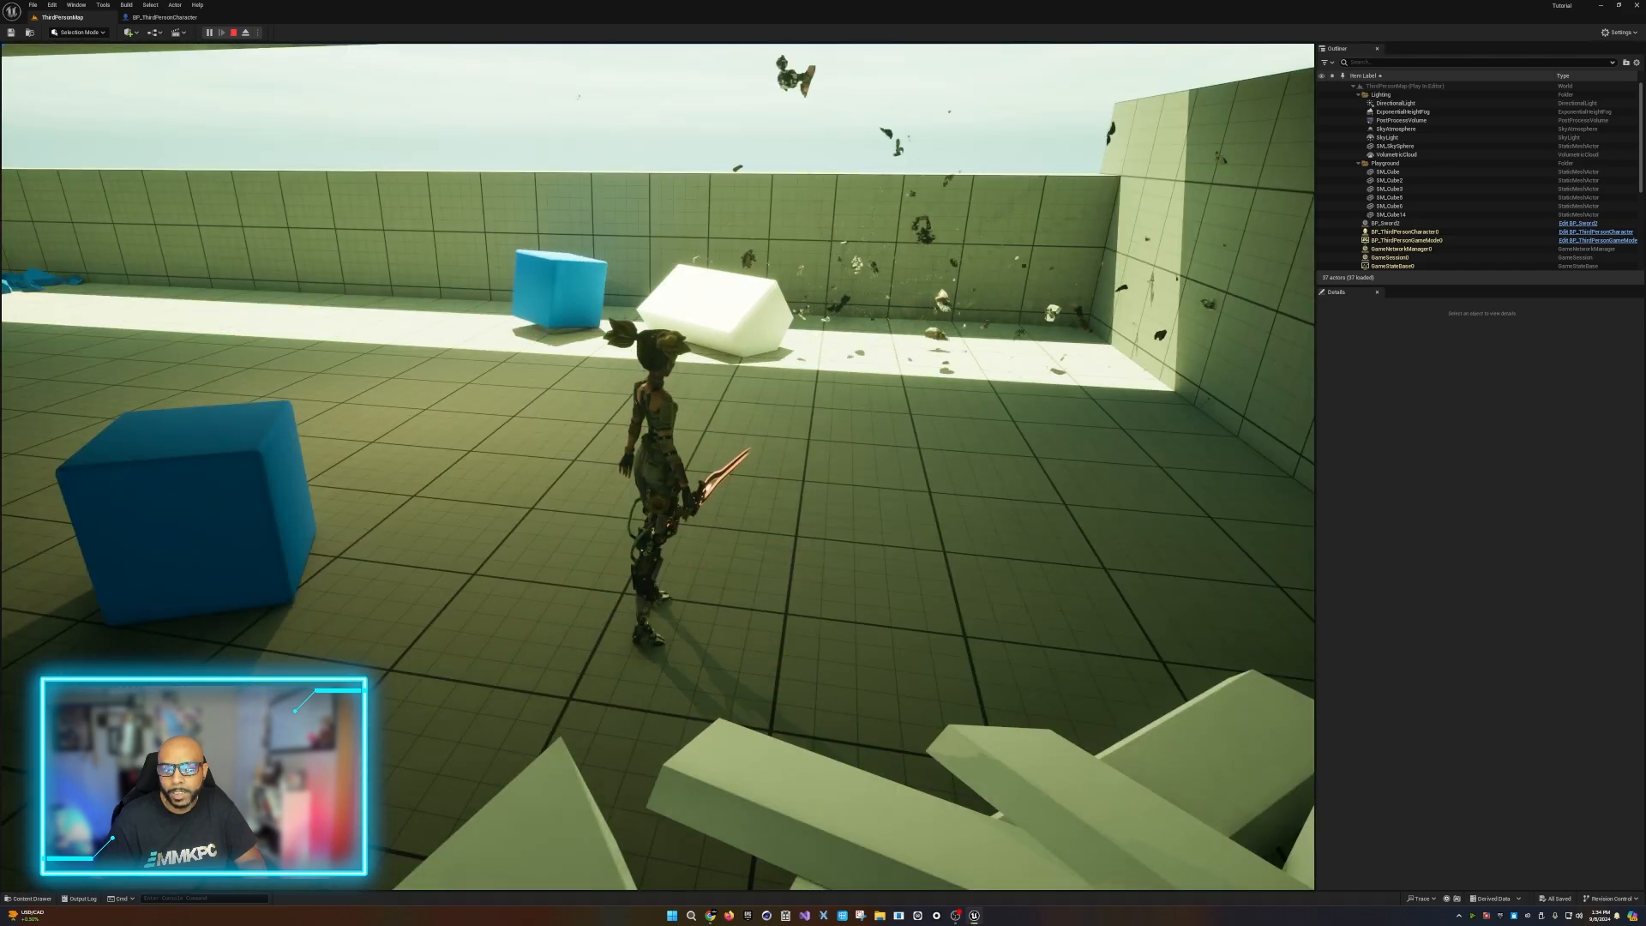
{"action": "key", "text": "w"}
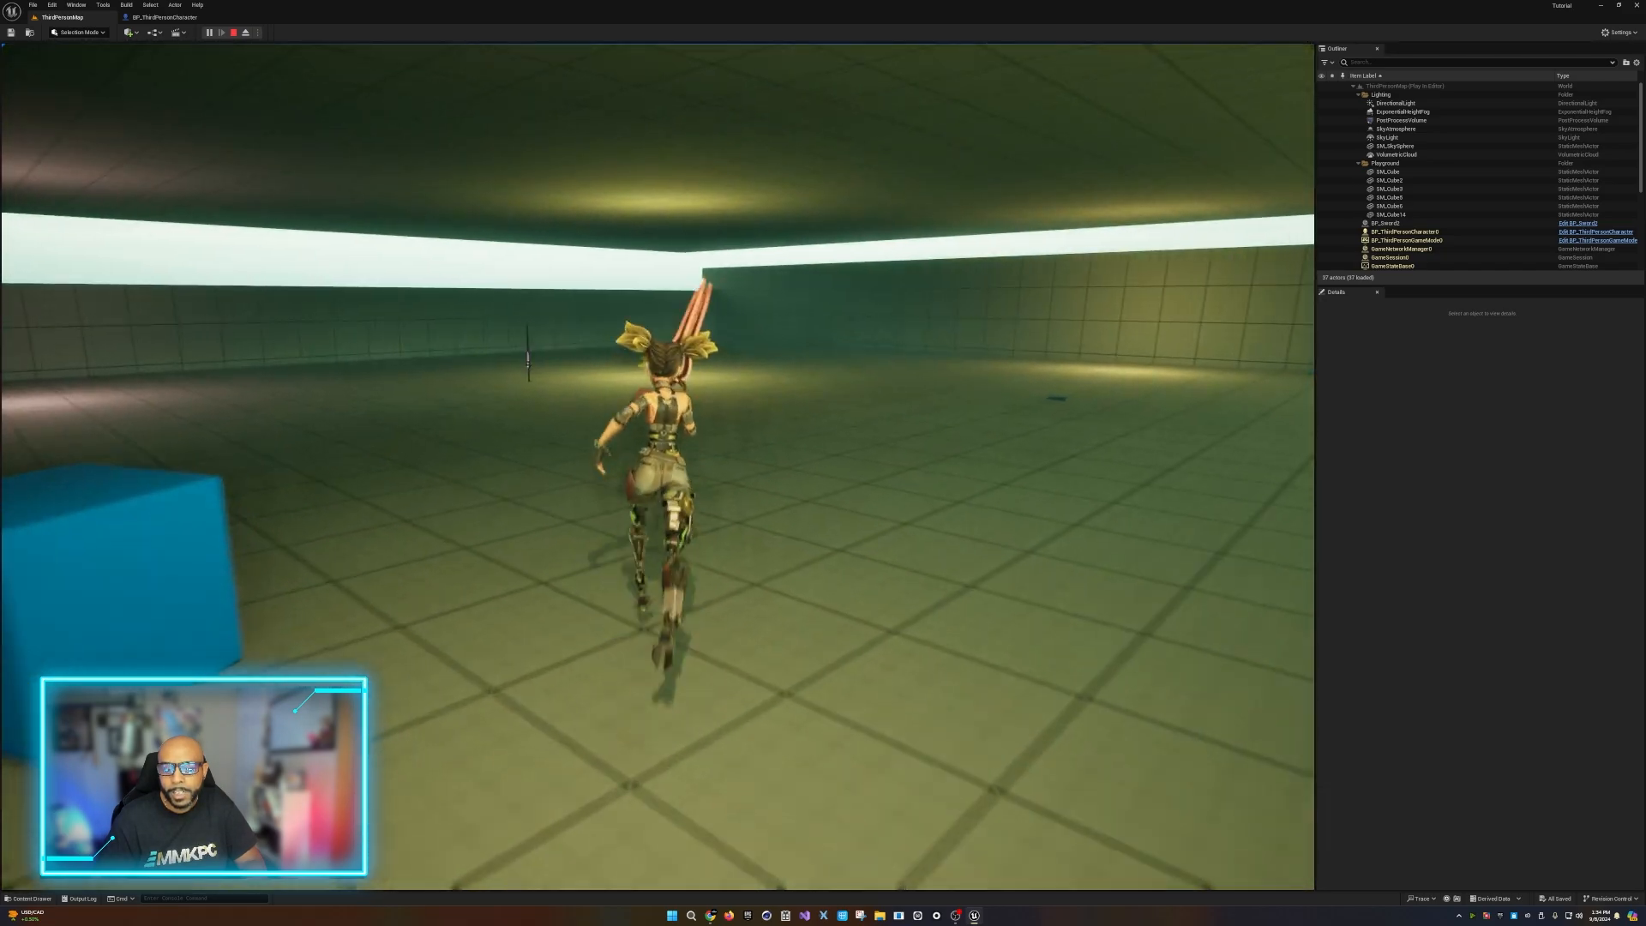
{"action": "key", "text": "d"}
{"action": "key", "text": "w"}
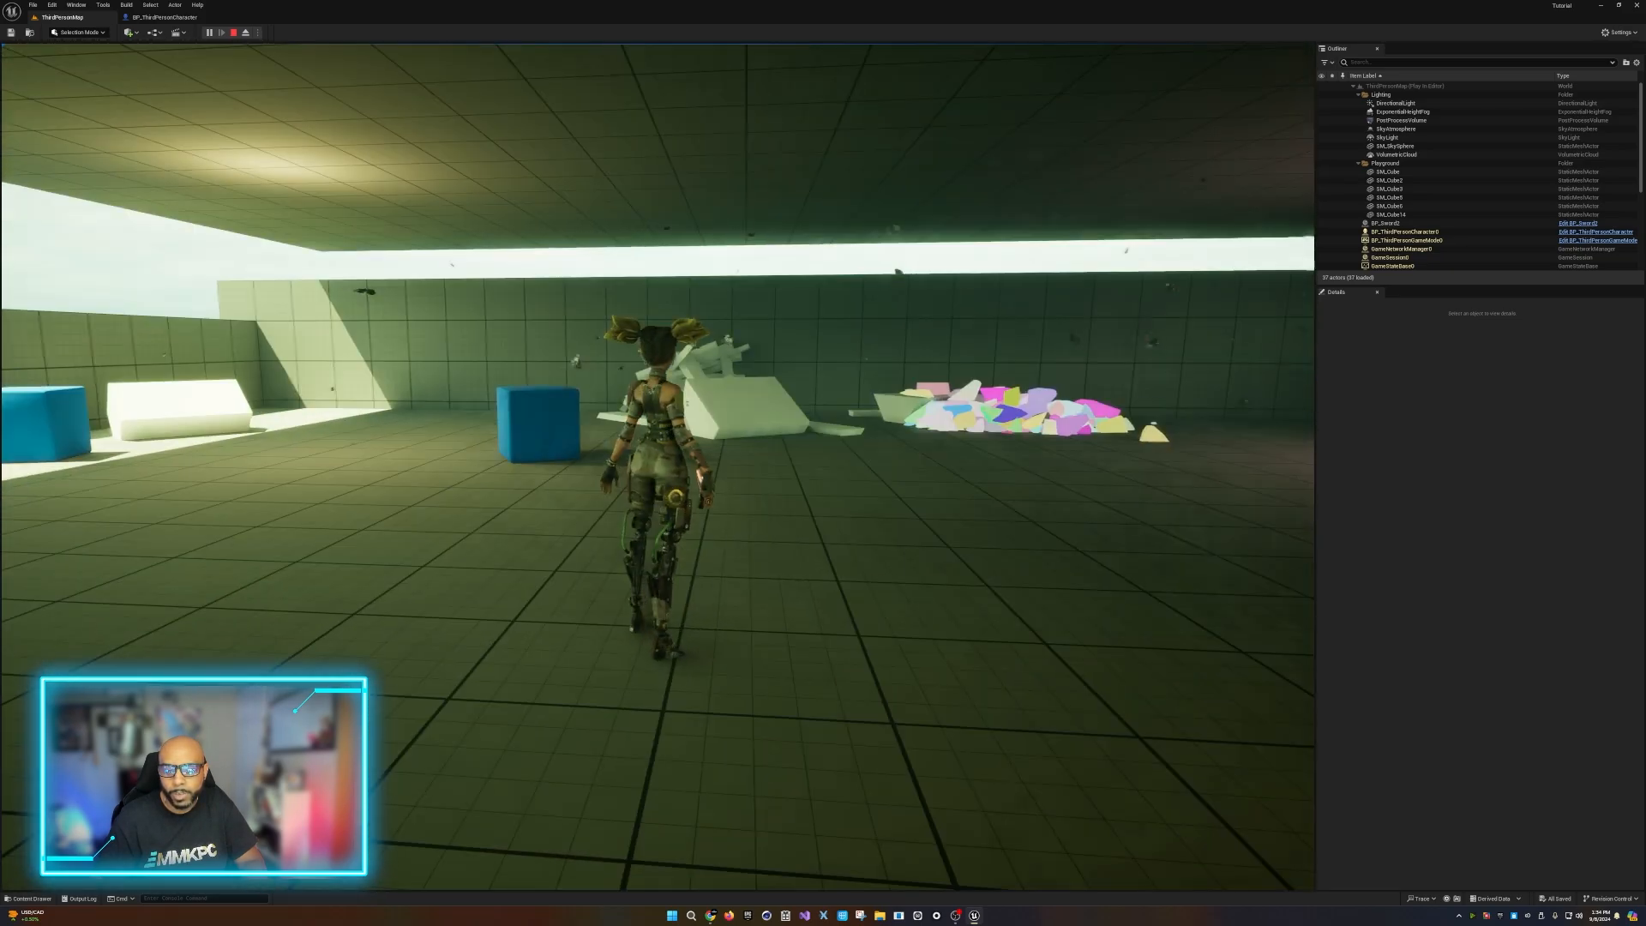
{"action": "key", "text": "Escape"}
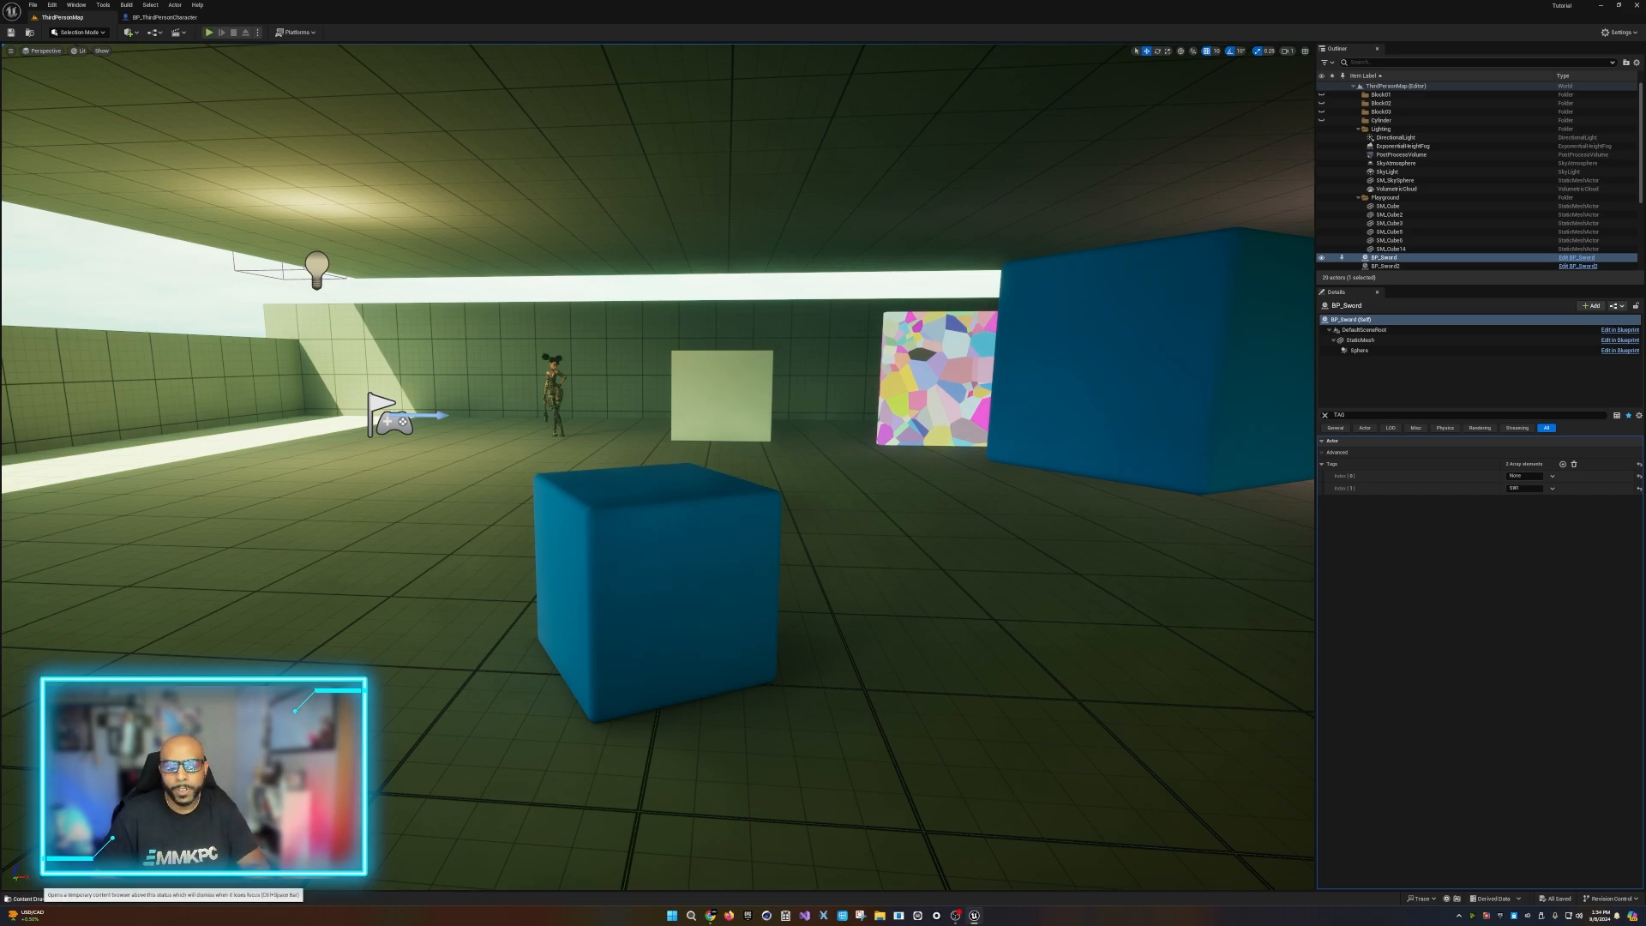
Add a basic sphere shape to ThirdPersonMap and raise it clear above the blue cube.
{"action": "left_click", "coordinate": [31, 898]}
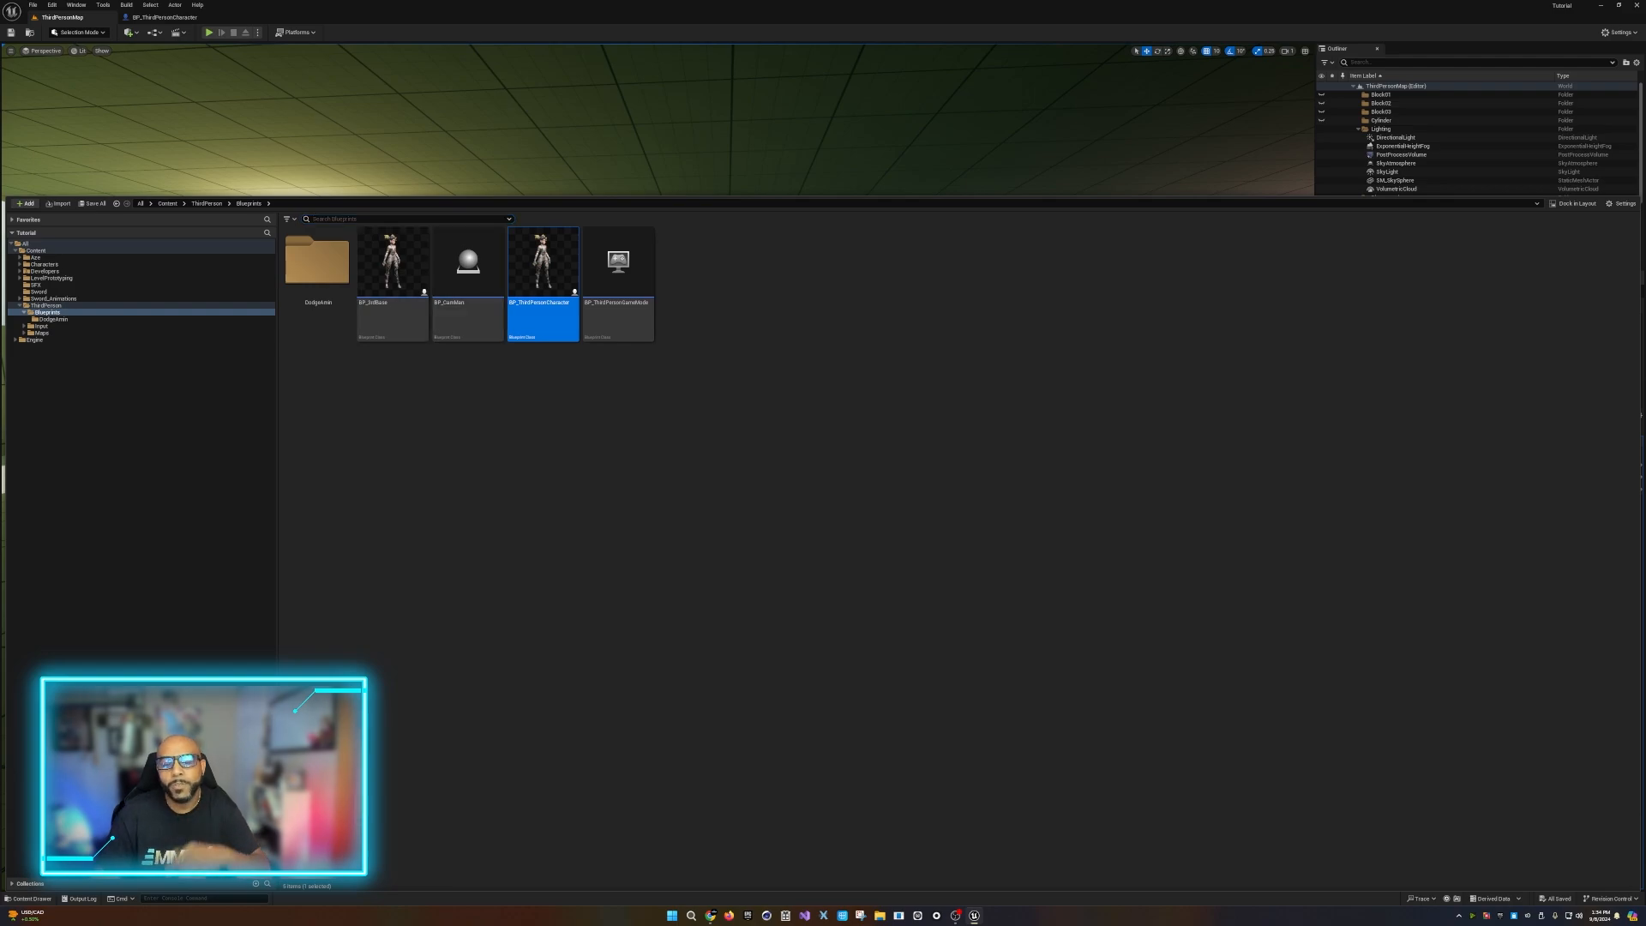
{"action": "key", "text": "ctrl+space"}
{"action": "left_click", "coordinate": [129, 32]}
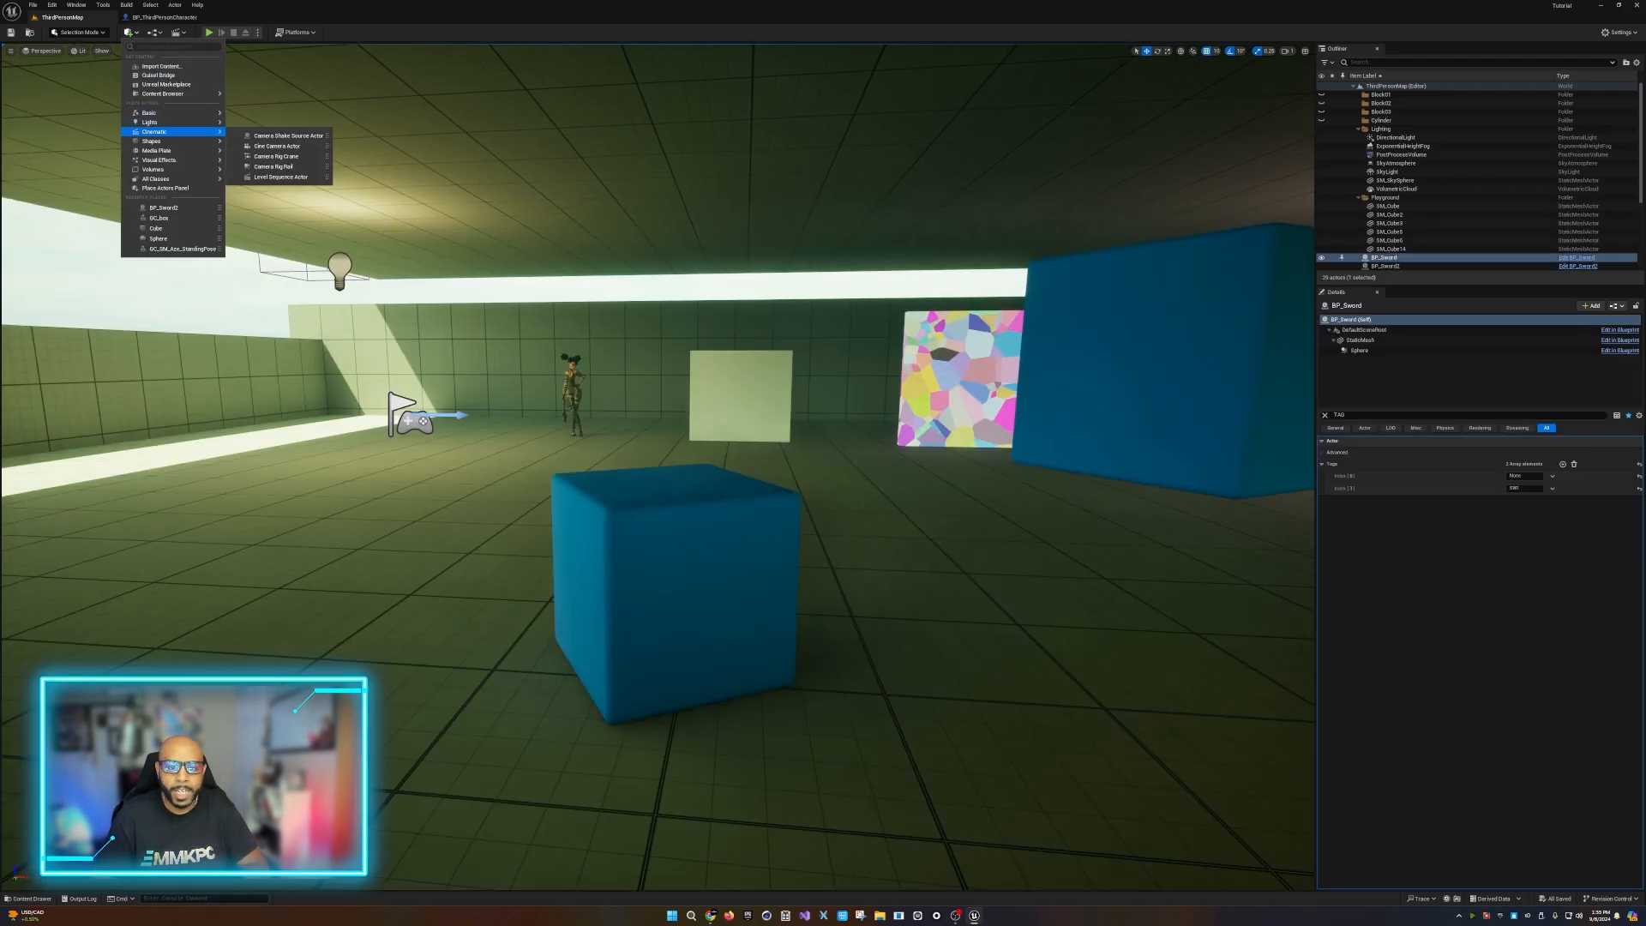
{"action": "mouse_move", "coordinate": [172, 141]}
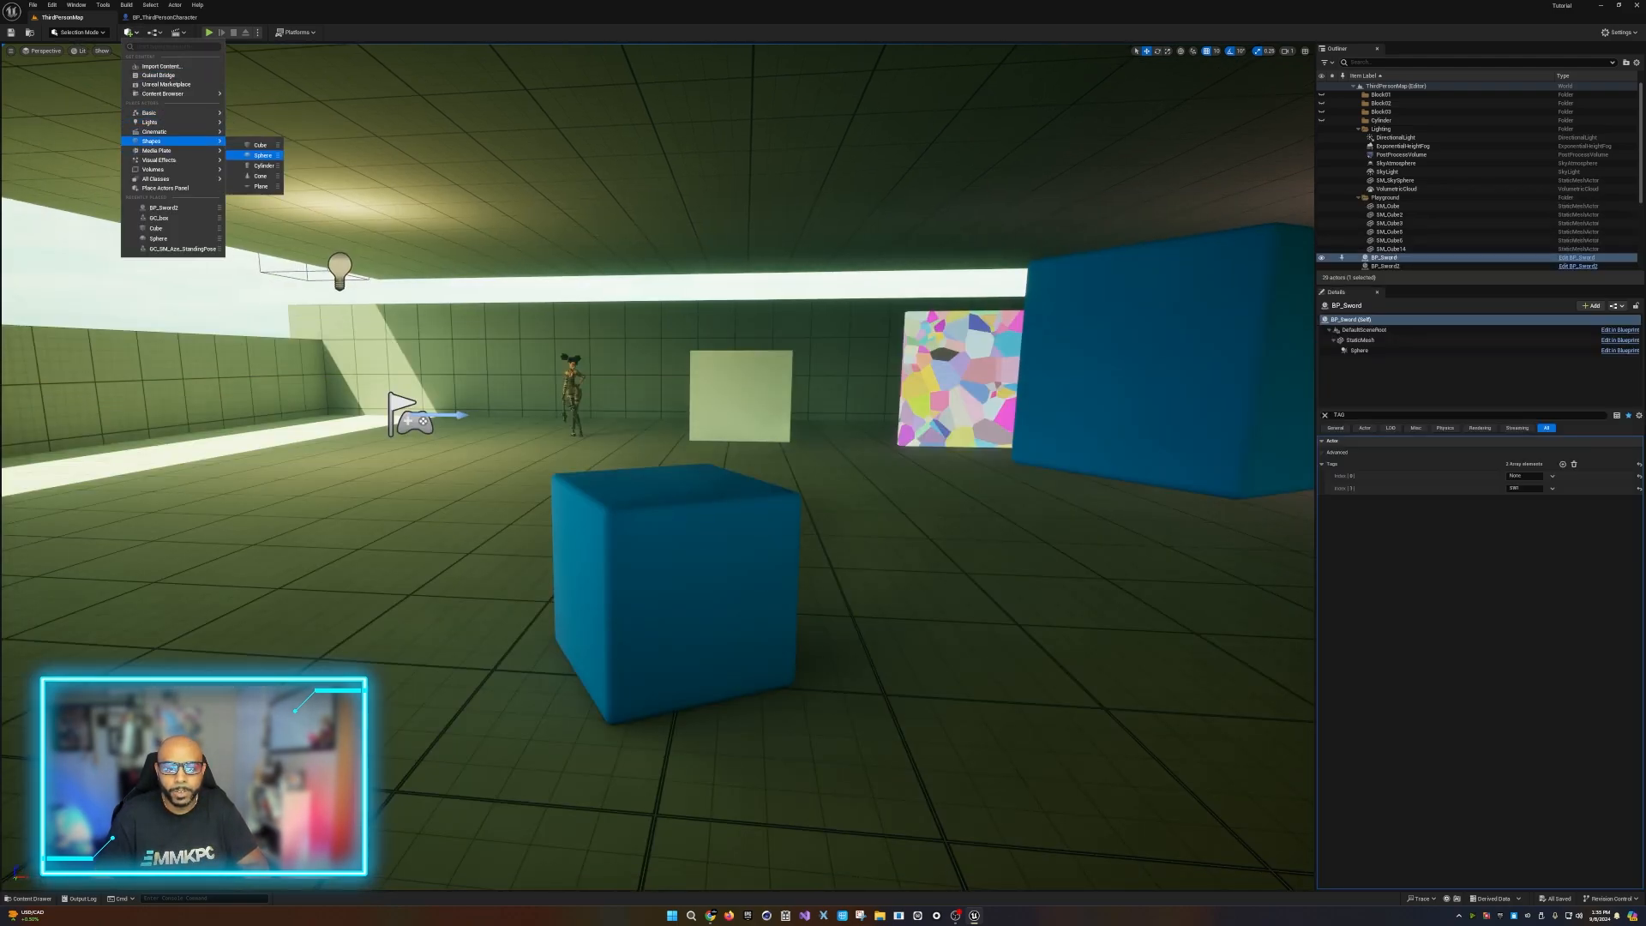
{"action": "left_click", "coordinate": [253, 154]}
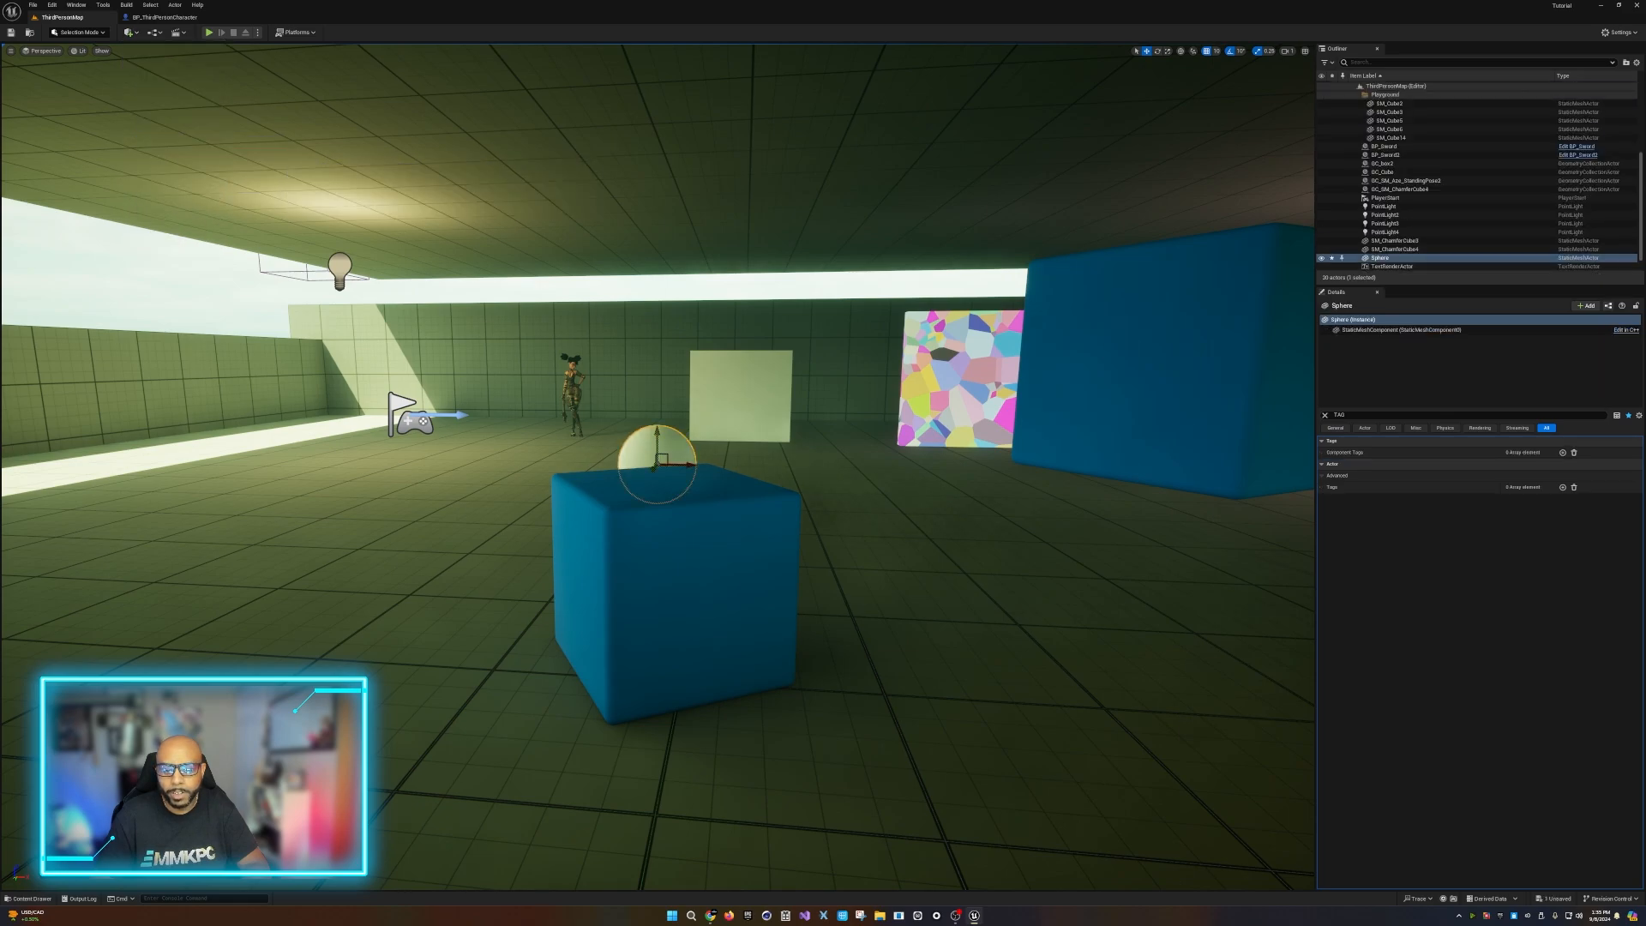
{"action": "left_click_drag", "start_coordinate": [656, 436], "coordinate": [657, 365]}
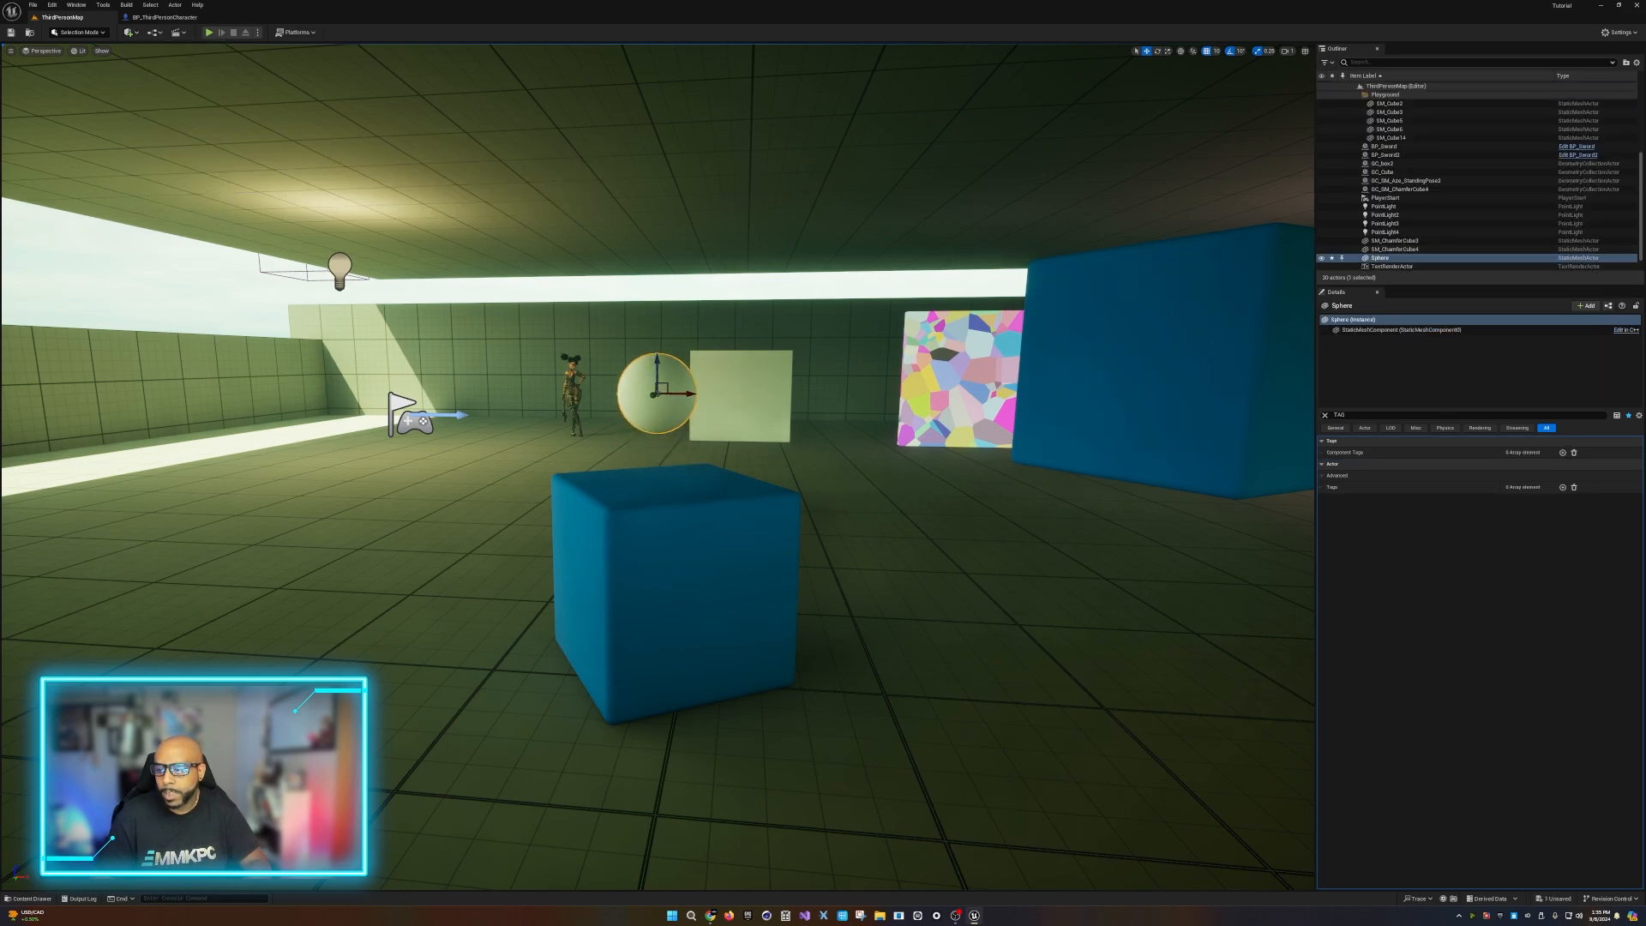
Scale the sphere uniformly to 2 and move it away from the blue cube, in front of the player start.
{"action": "left_click", "coordinate": [1388, 258]}
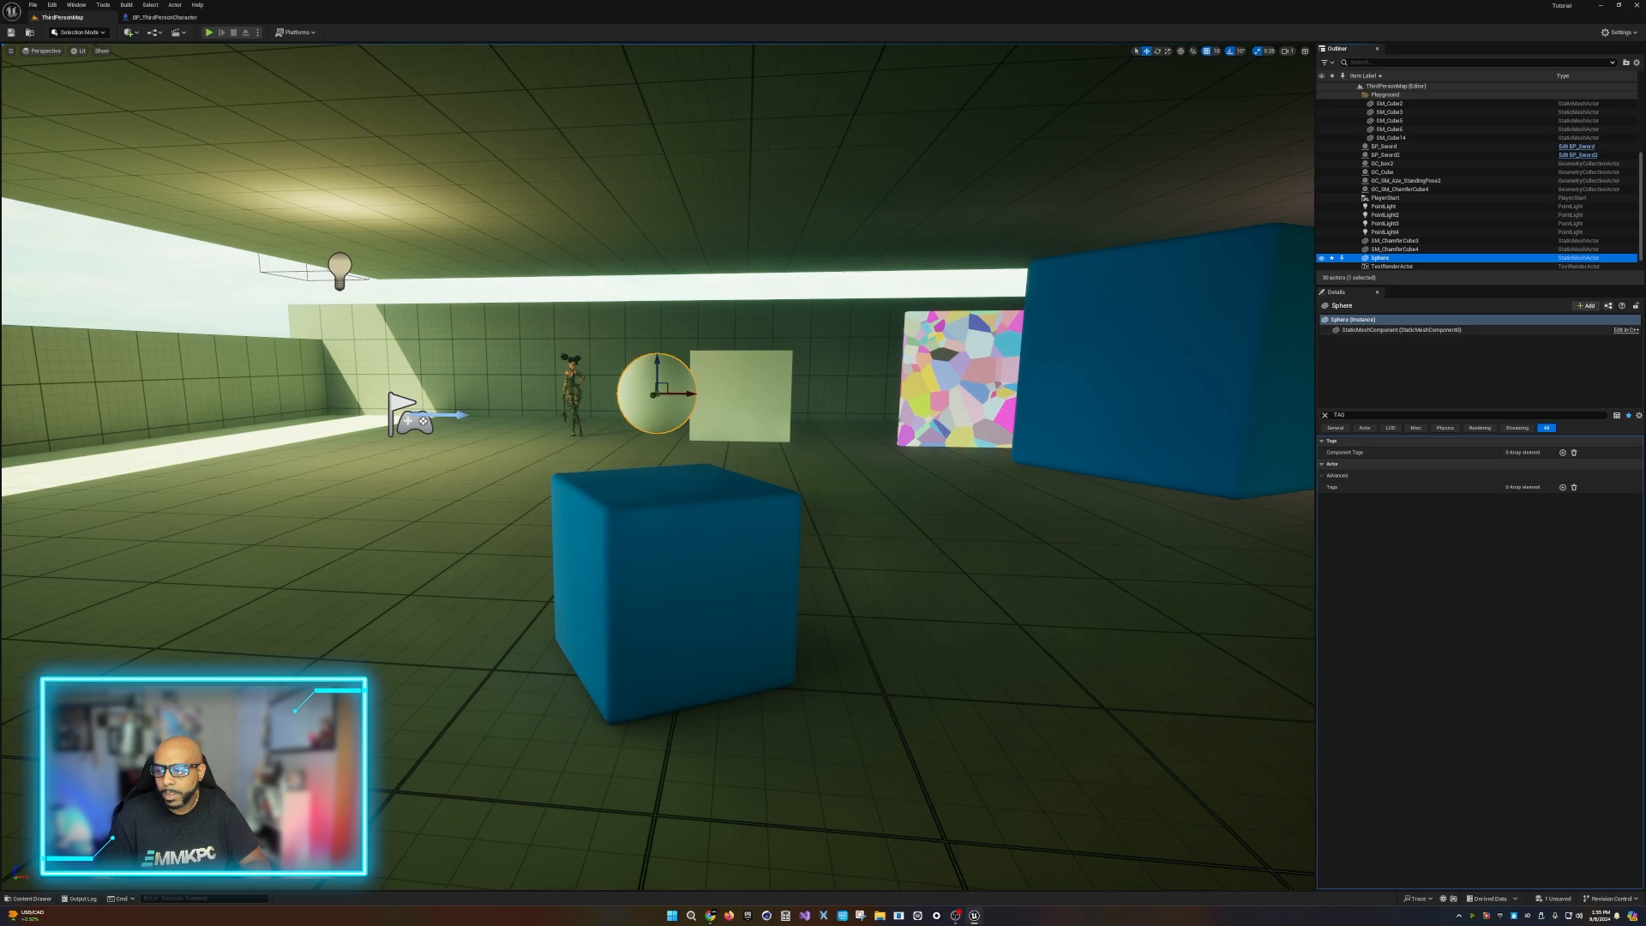
{"action": "left_click", "coordinate": [1324, 415]}
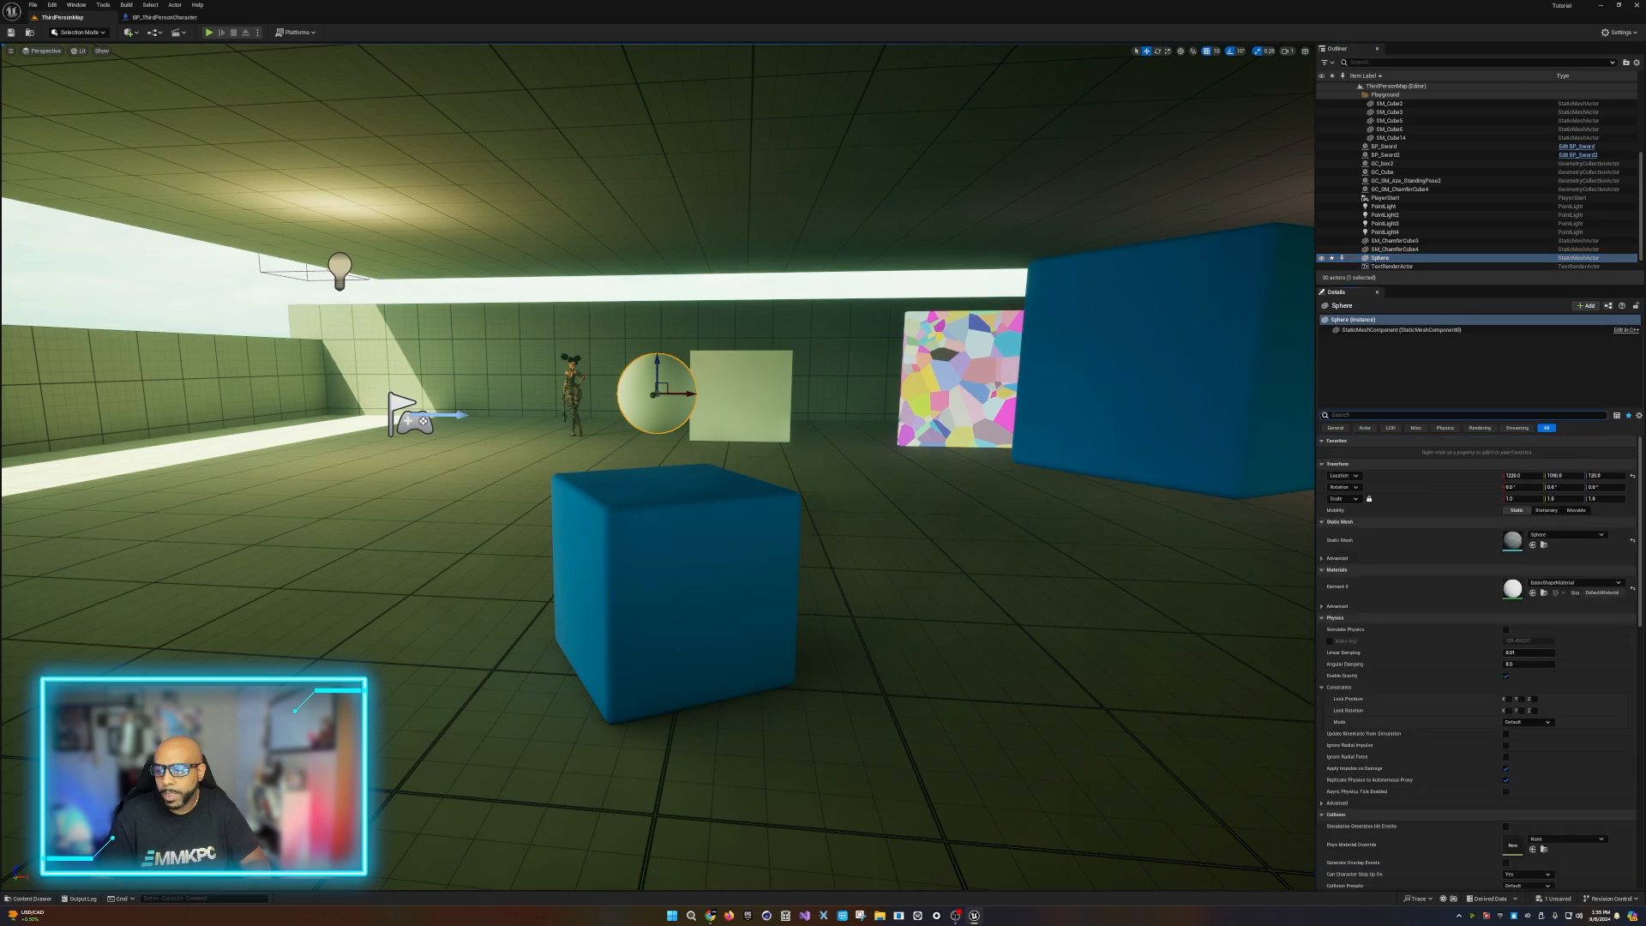
{"action": "left_click", "coordinate": [1523, 499]}
{"action": "type", "text": "2"}
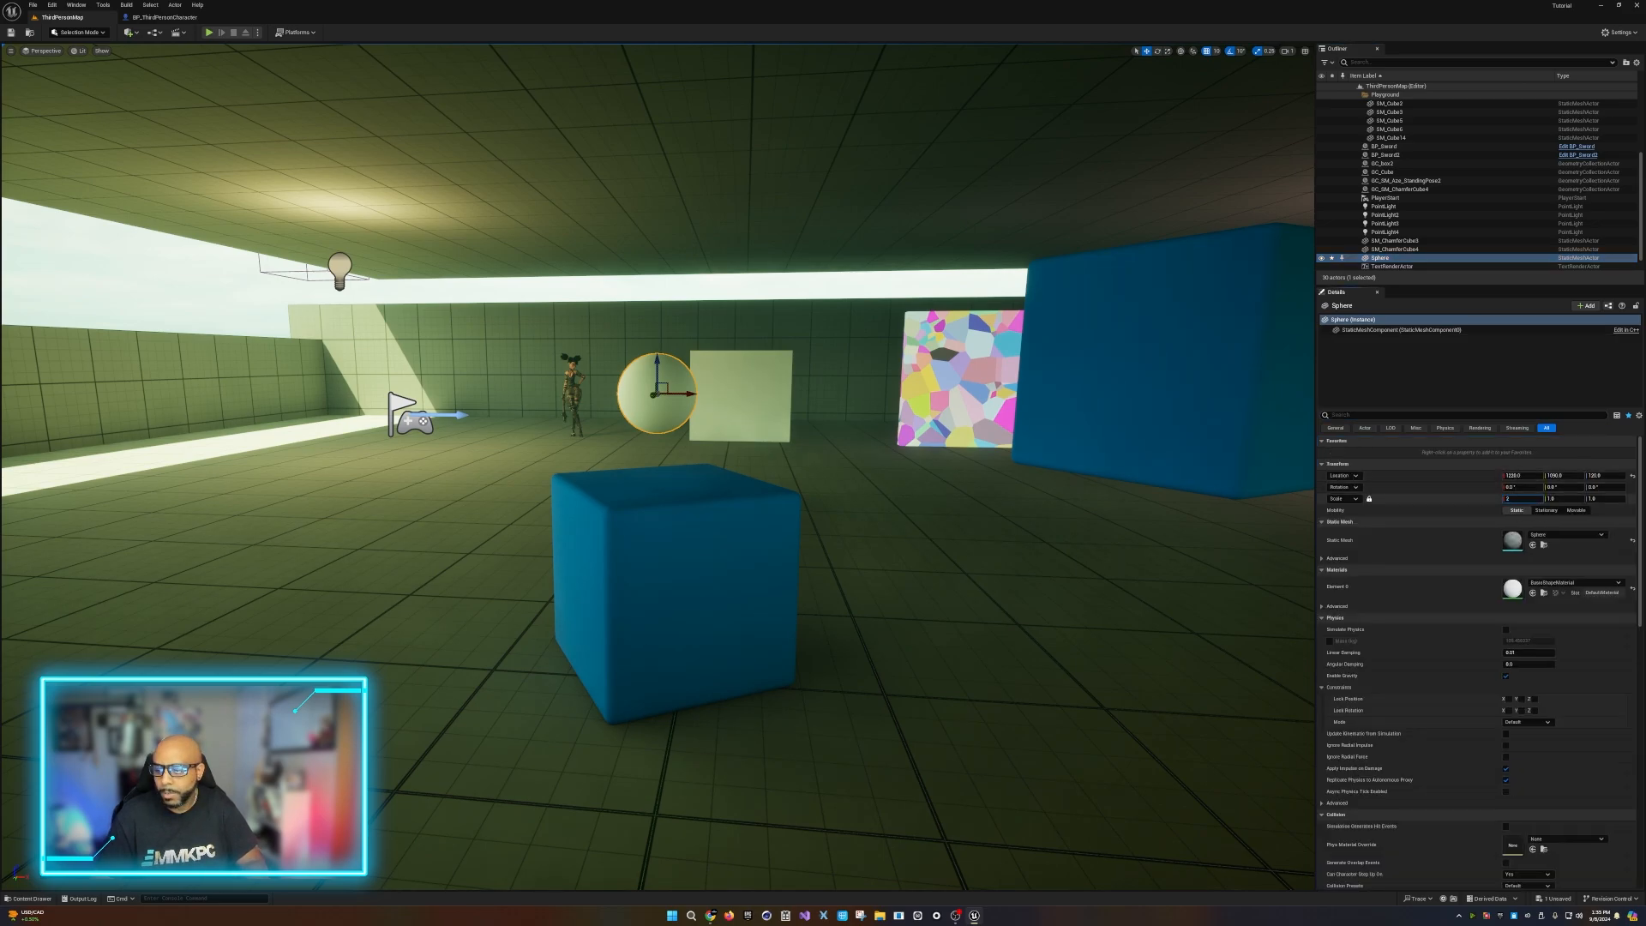
{"action": "left_click", "coordinate": [1191, 363]}
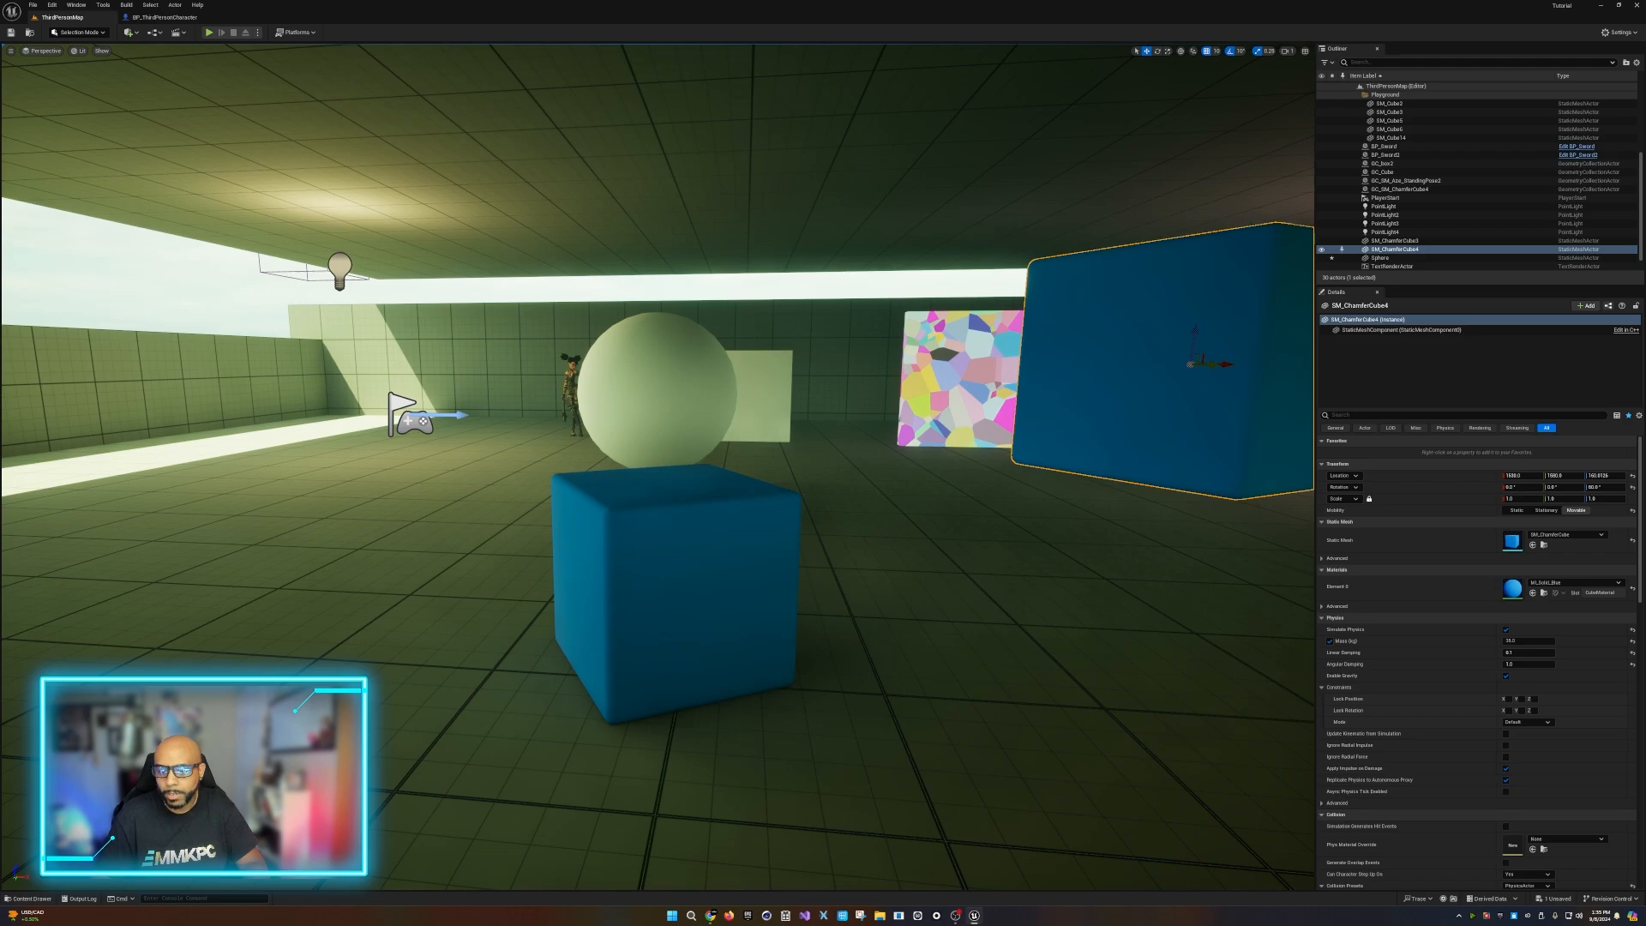
{"action": "left_click", "coordinate": [657, 393]}
{"action": "left_click_drag", "start_coordinate": [657, 367], "coordinate": [434, 352]}
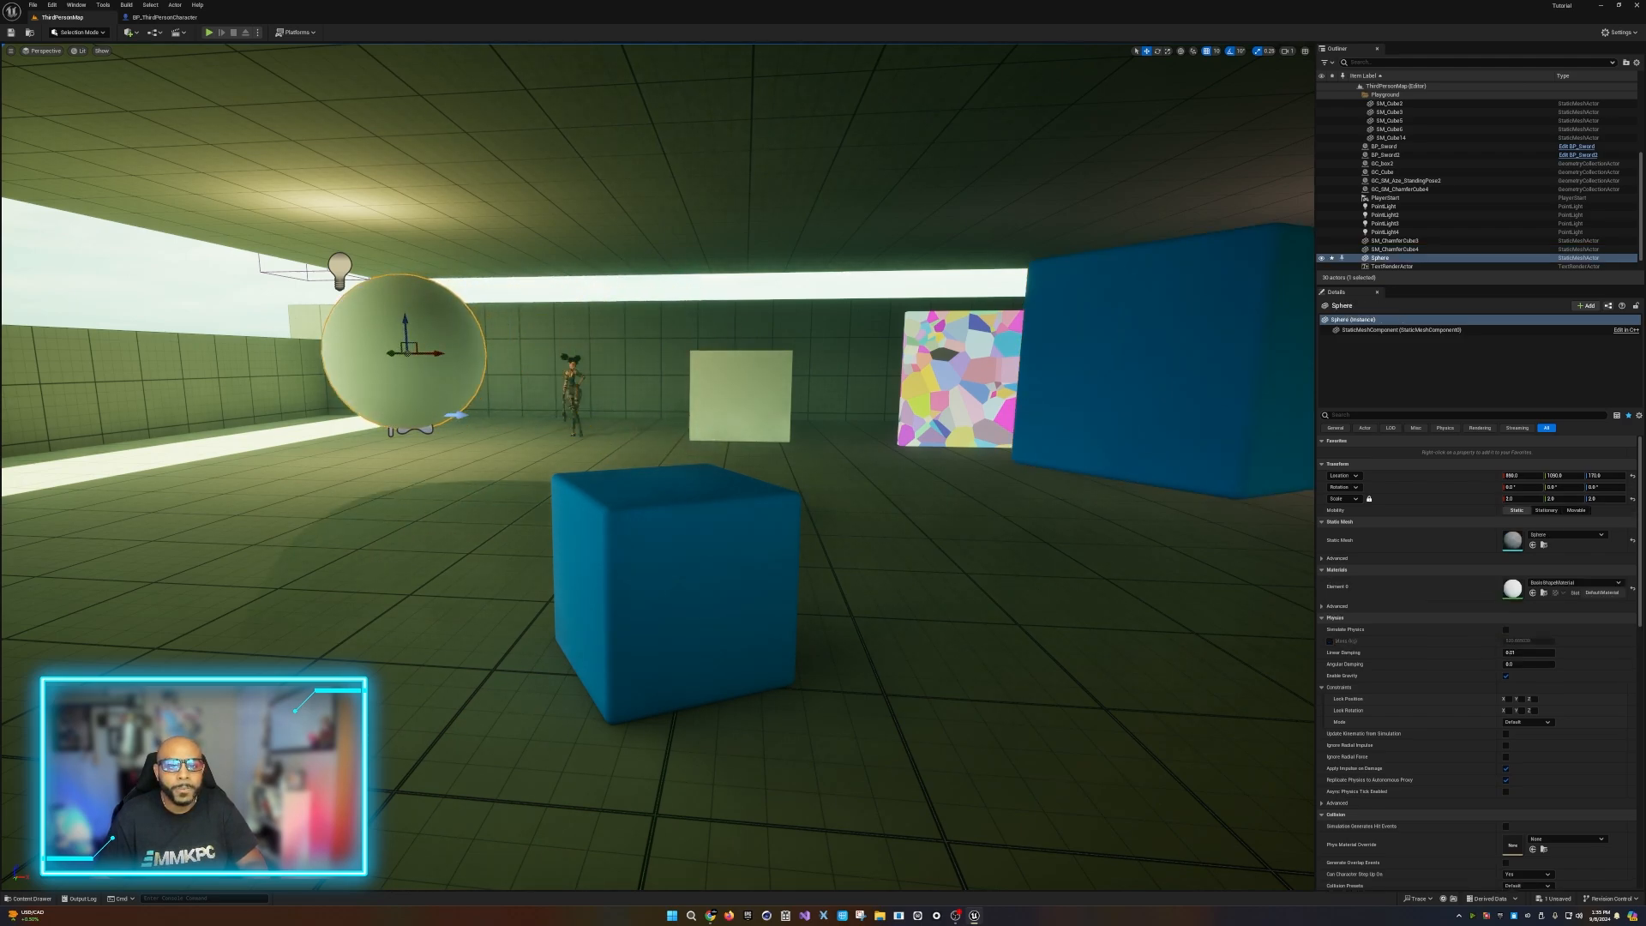
Switch to Fracture mode and create a geometry collection named GC_Sphere from the sphere in the Content folder.
{"action": "left_click", "coordinate": [79, 32]}
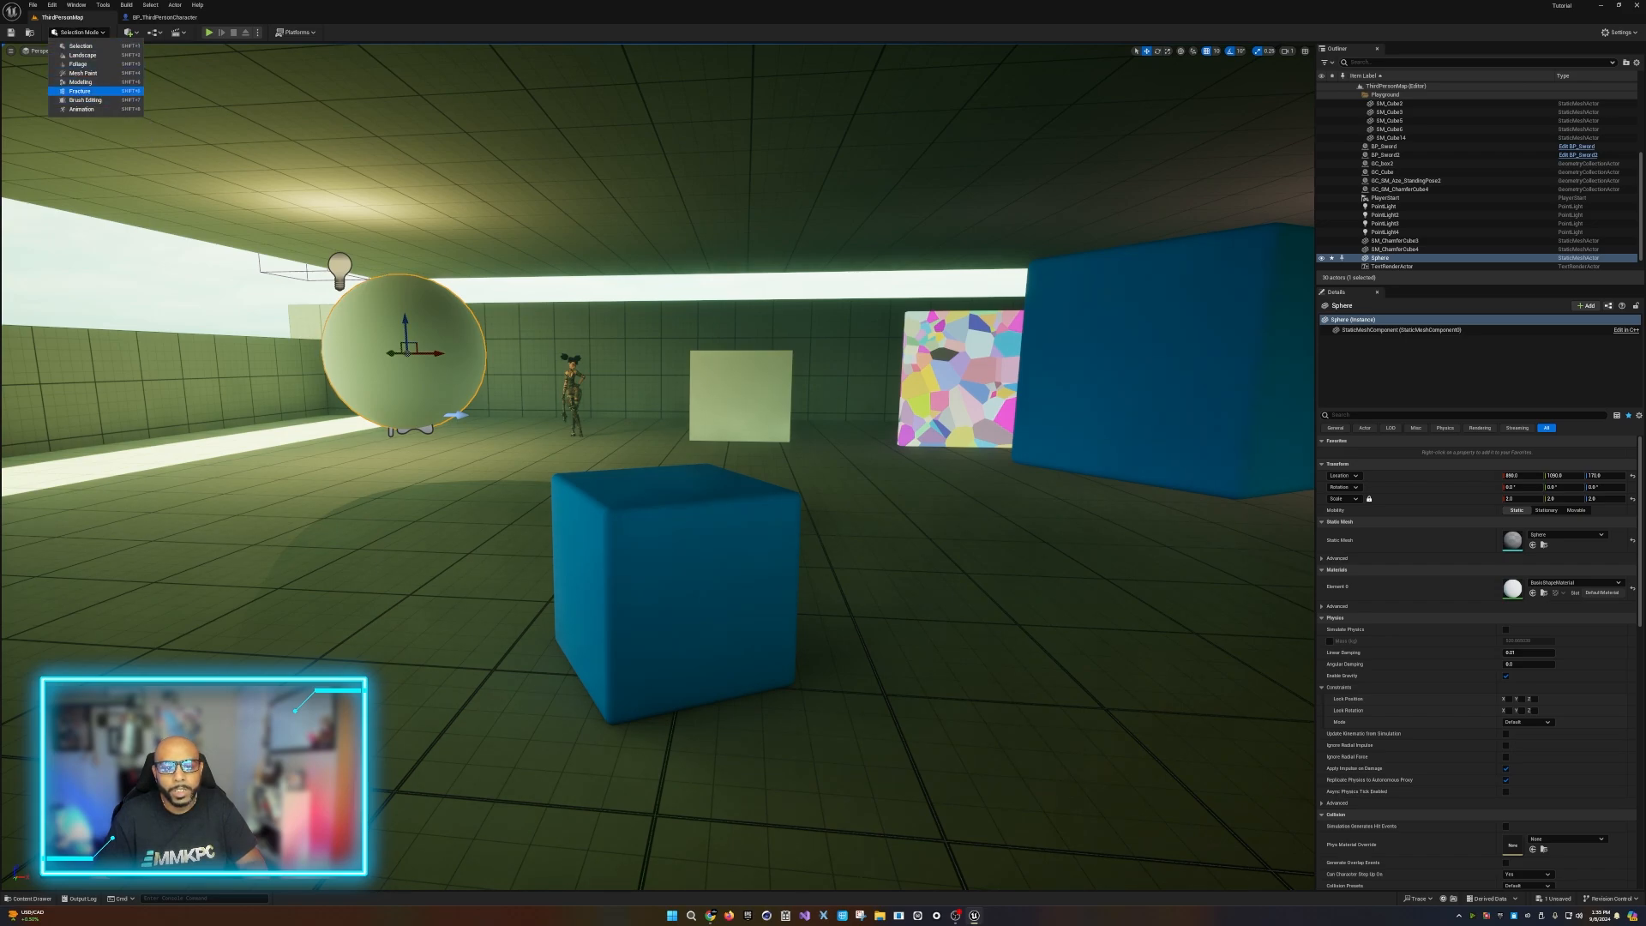
{"action": "left_click", "coordinate": [80, 91]}
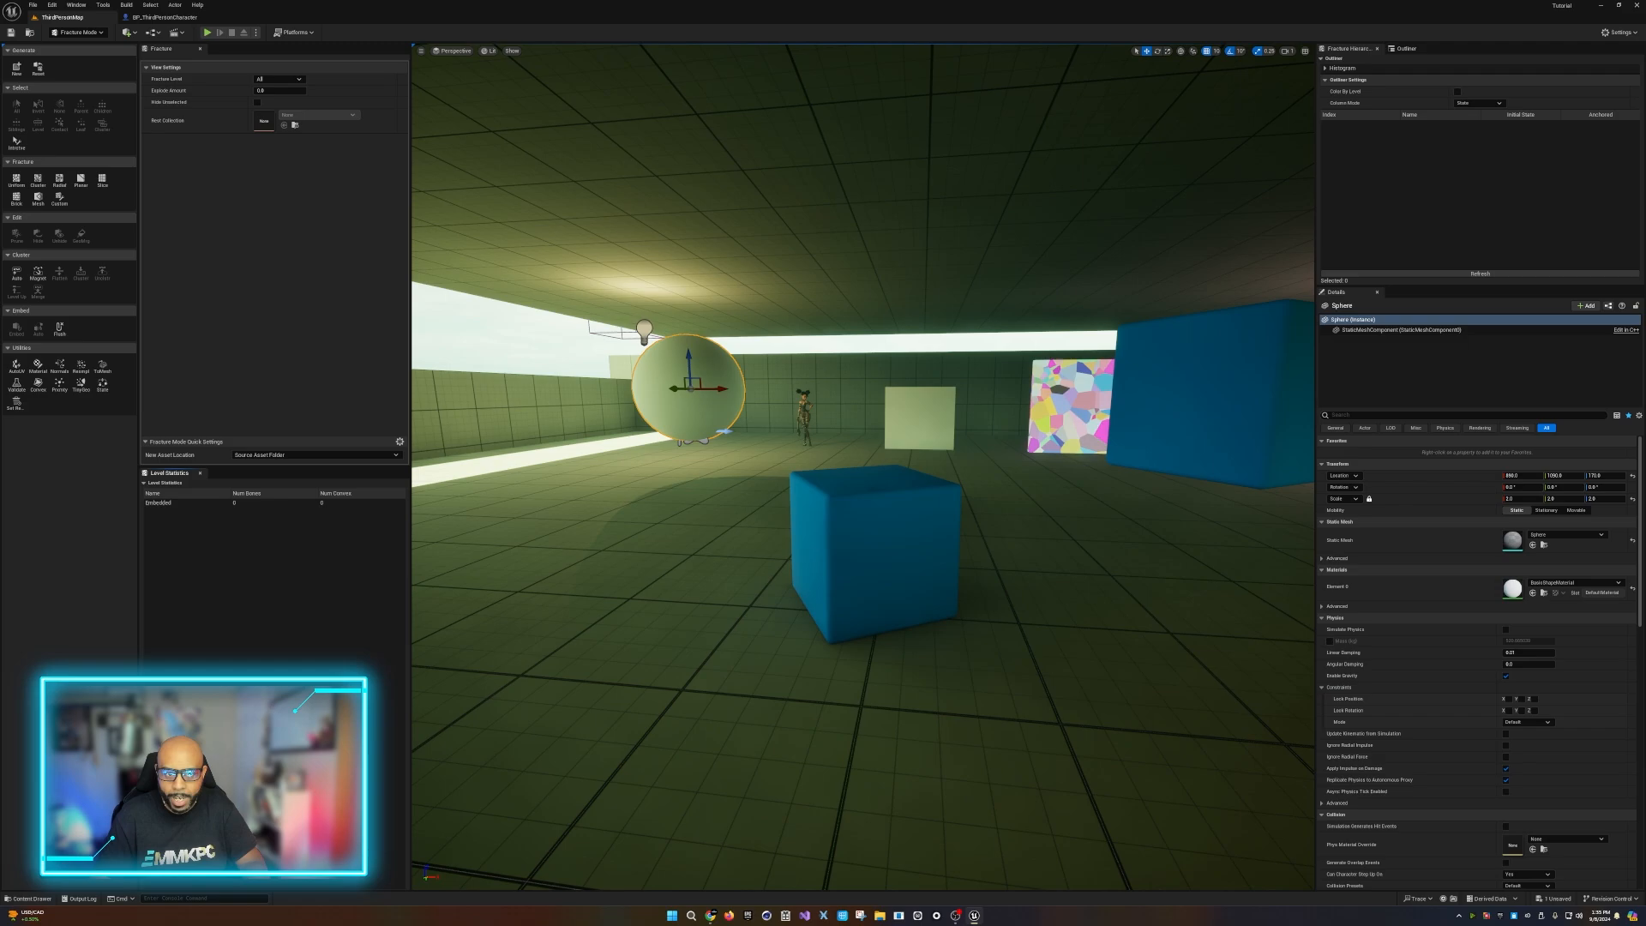
{"action": "left_click", "coordinate": [16, 67]}
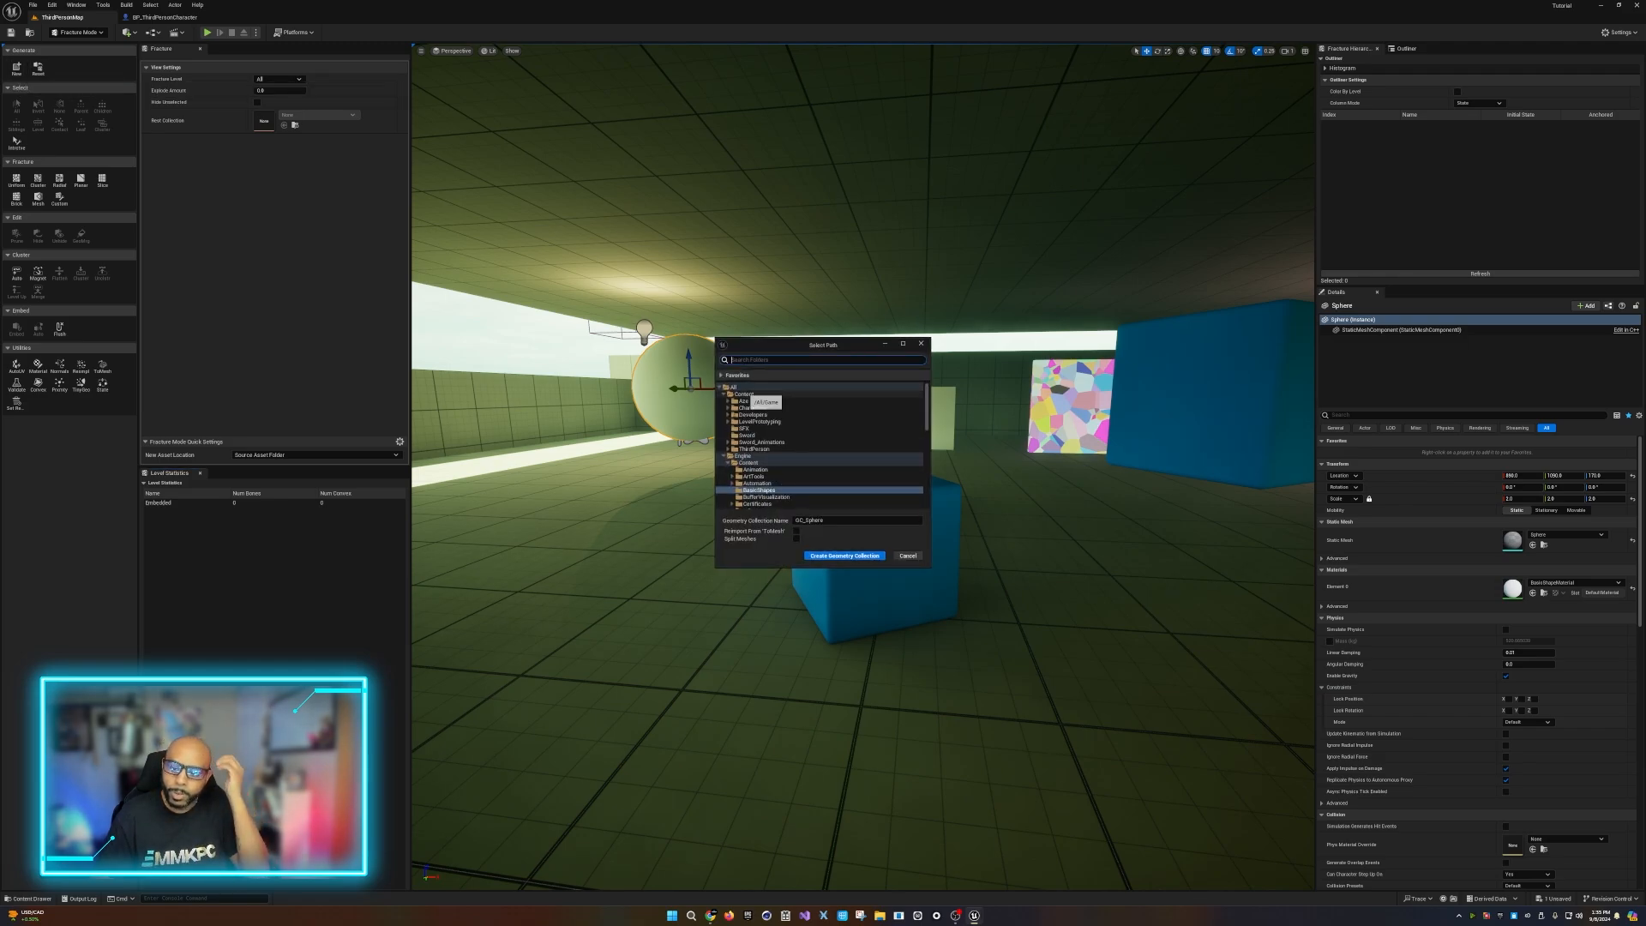
{"action": "left_click", "coordinate": [744, 393]}
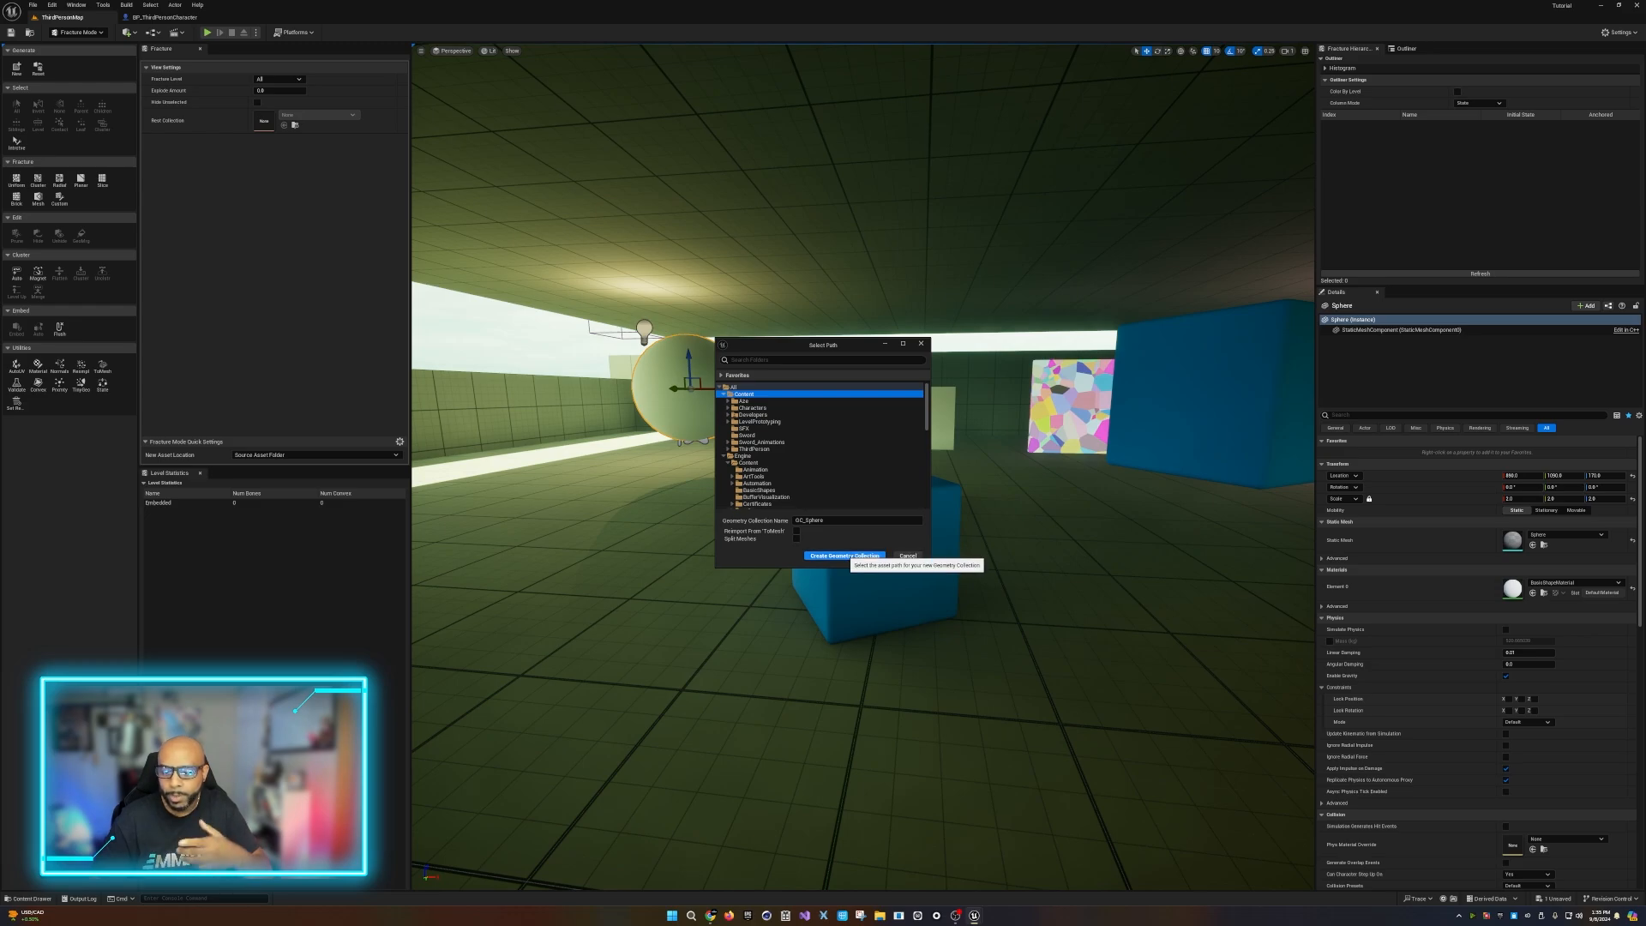
{"action": "left_click", "coordinate": [844, 556]}
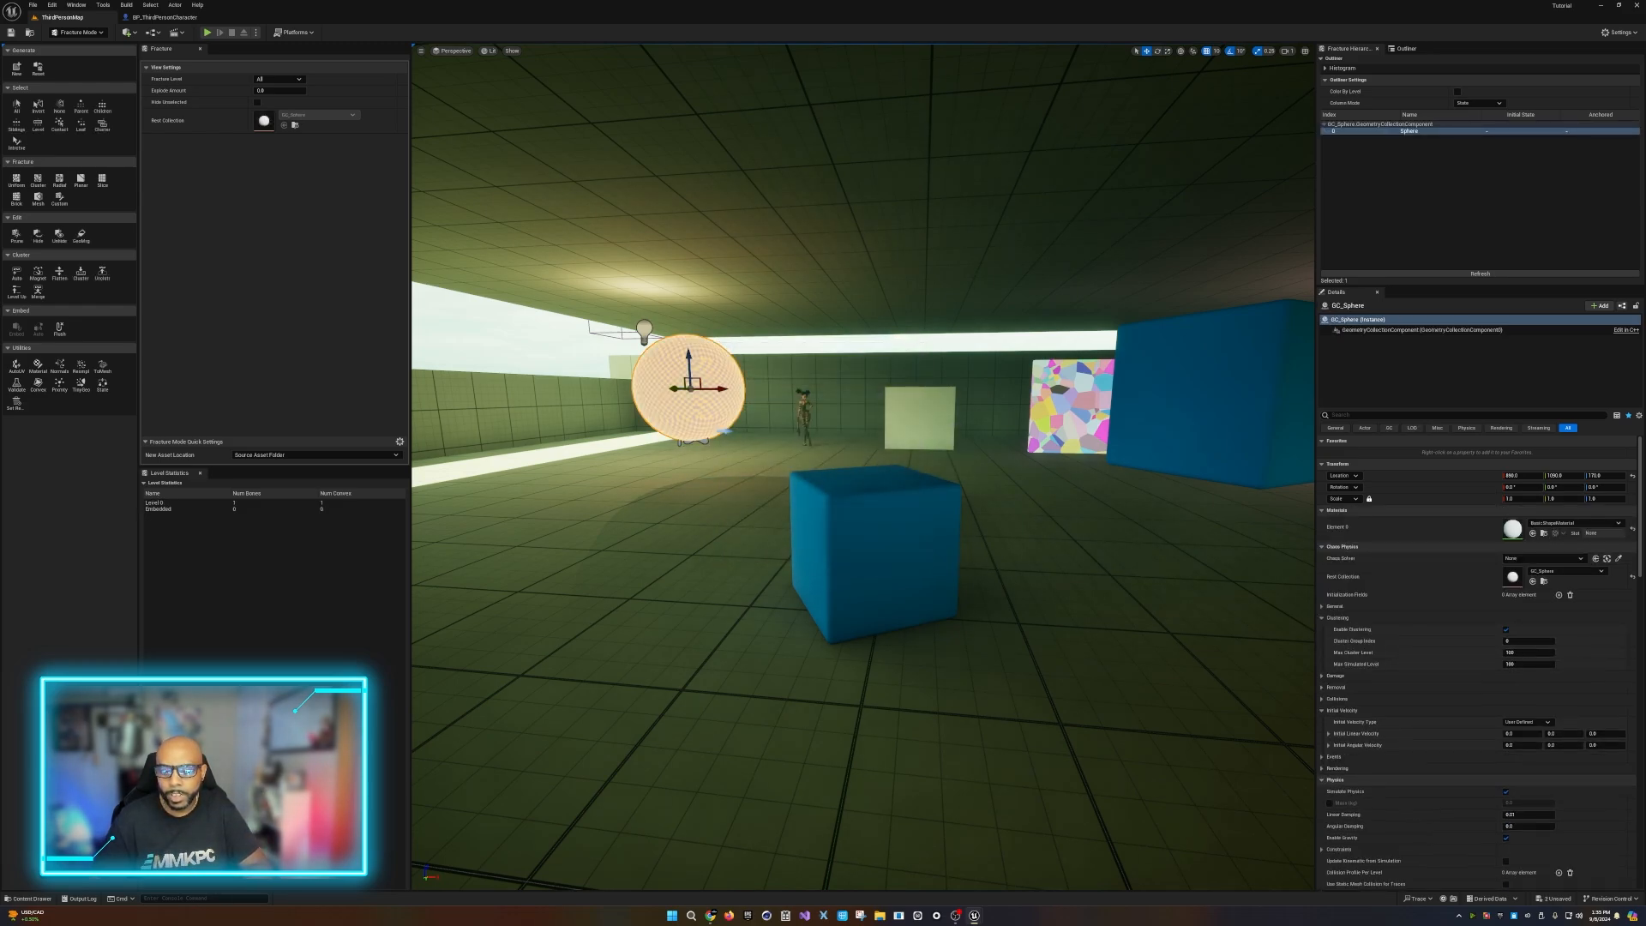
Undo a misplaced move of GC_Sphere and shift it slightly along its X axis toward the standing figure.
{"action": "left_click_drag", "start_coordinate": [675, 388], "coordinate": [642, 394]}
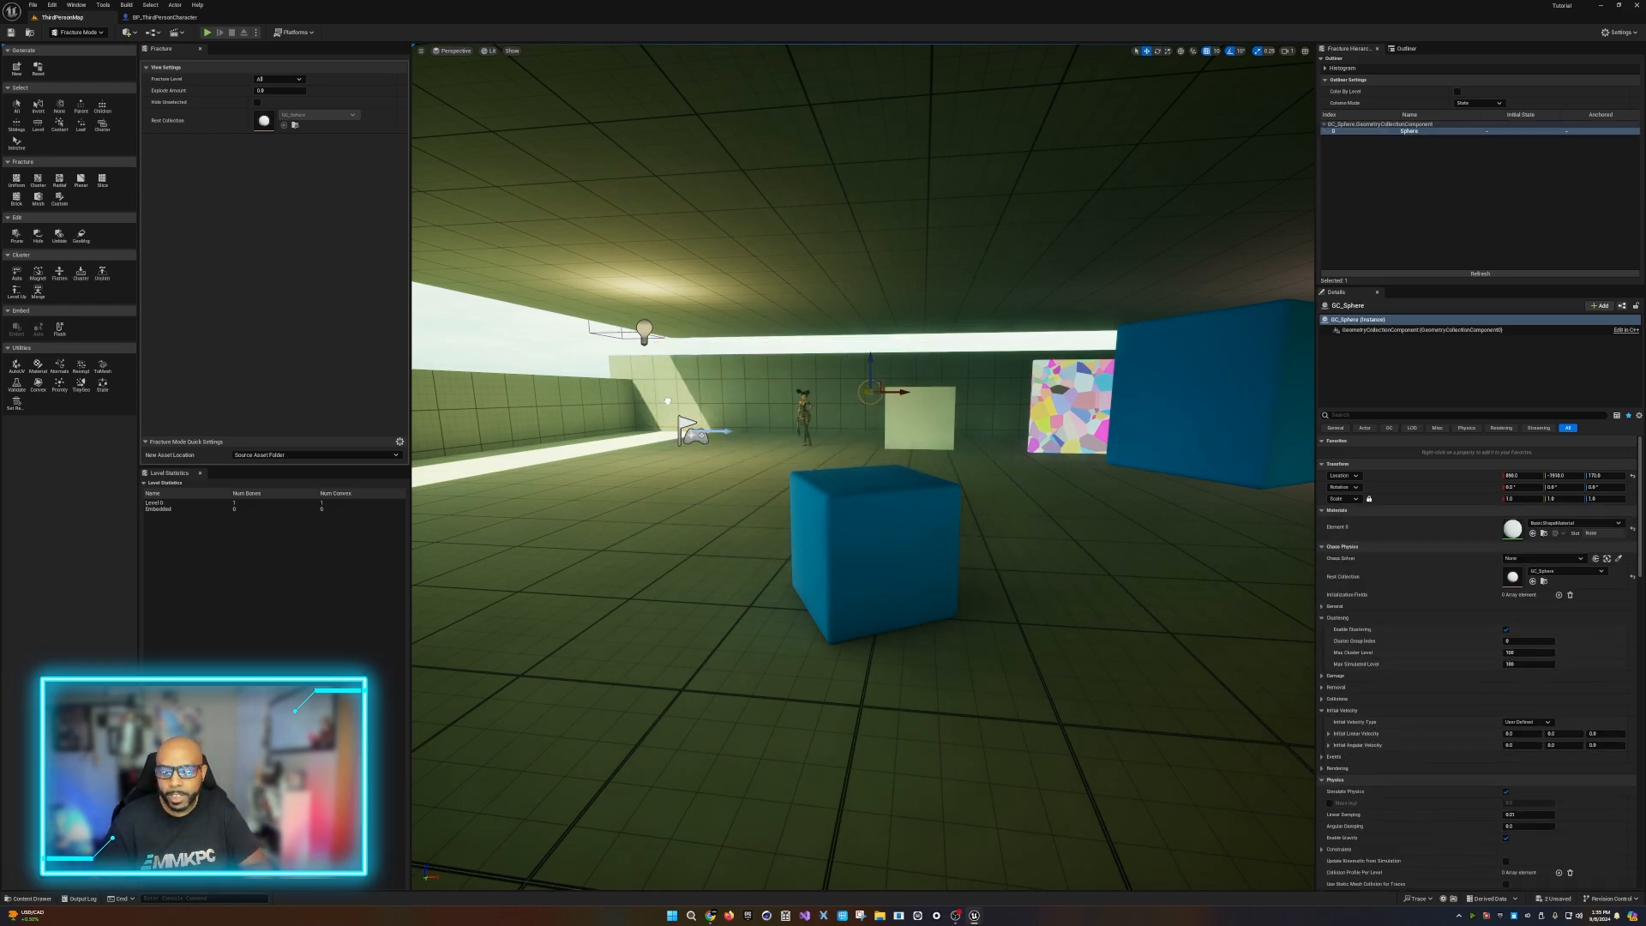
{"action": "key", "text": "ctrl+z"}
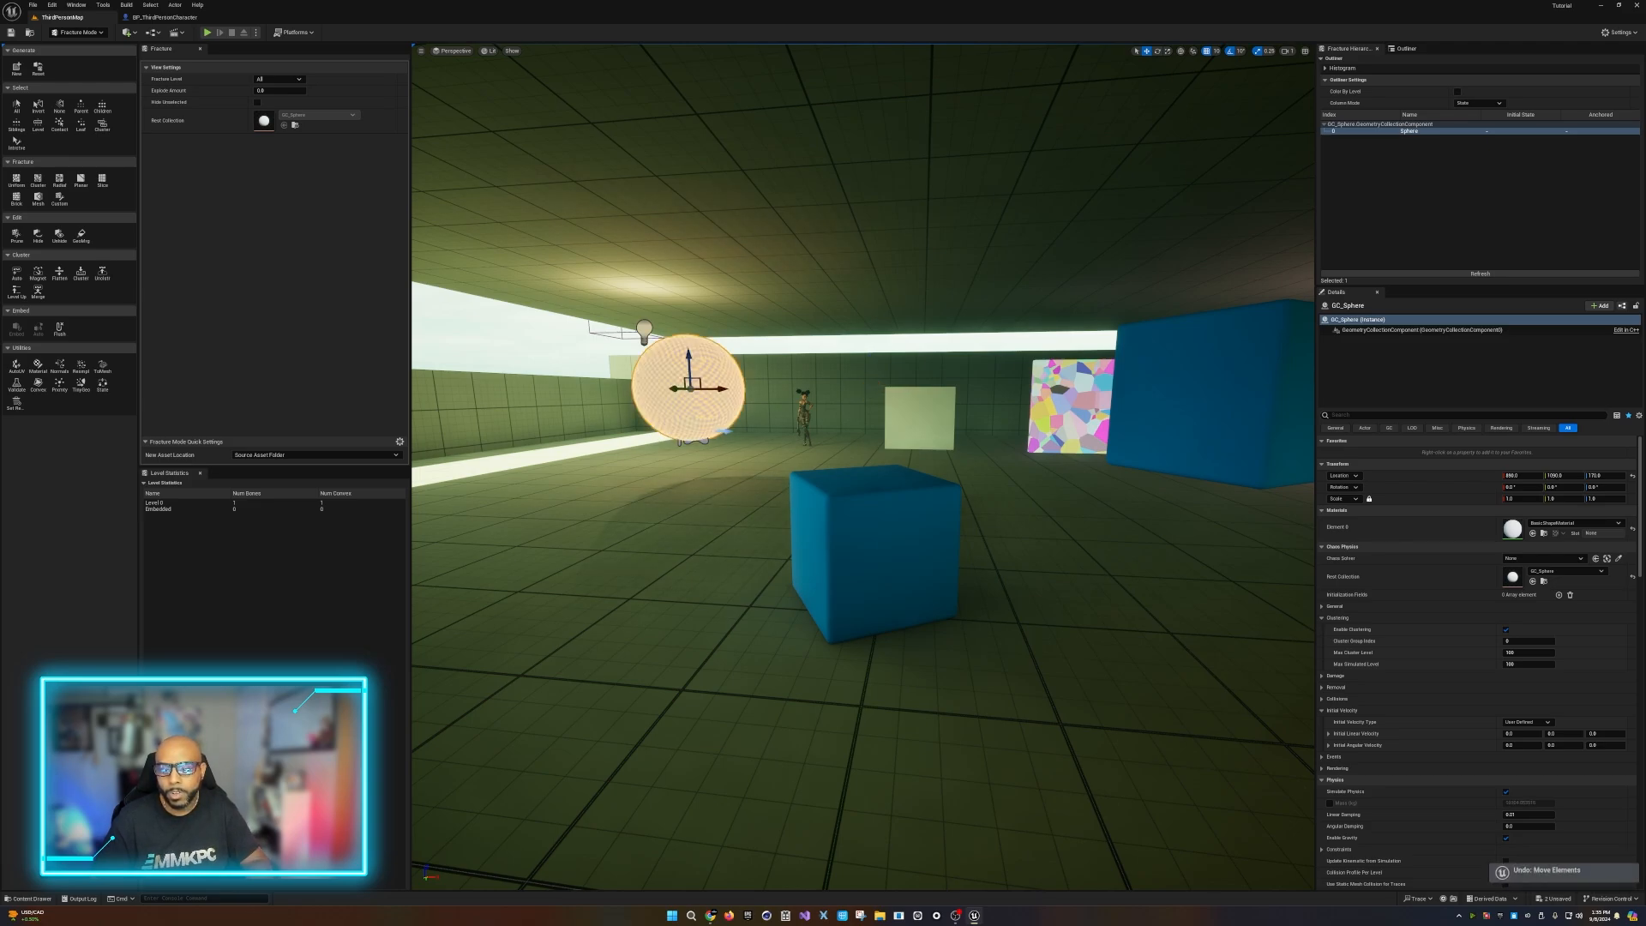
{"action": "left_click_drag", "start_coordinate": [712, 389], "coordinate": [752, 389]}
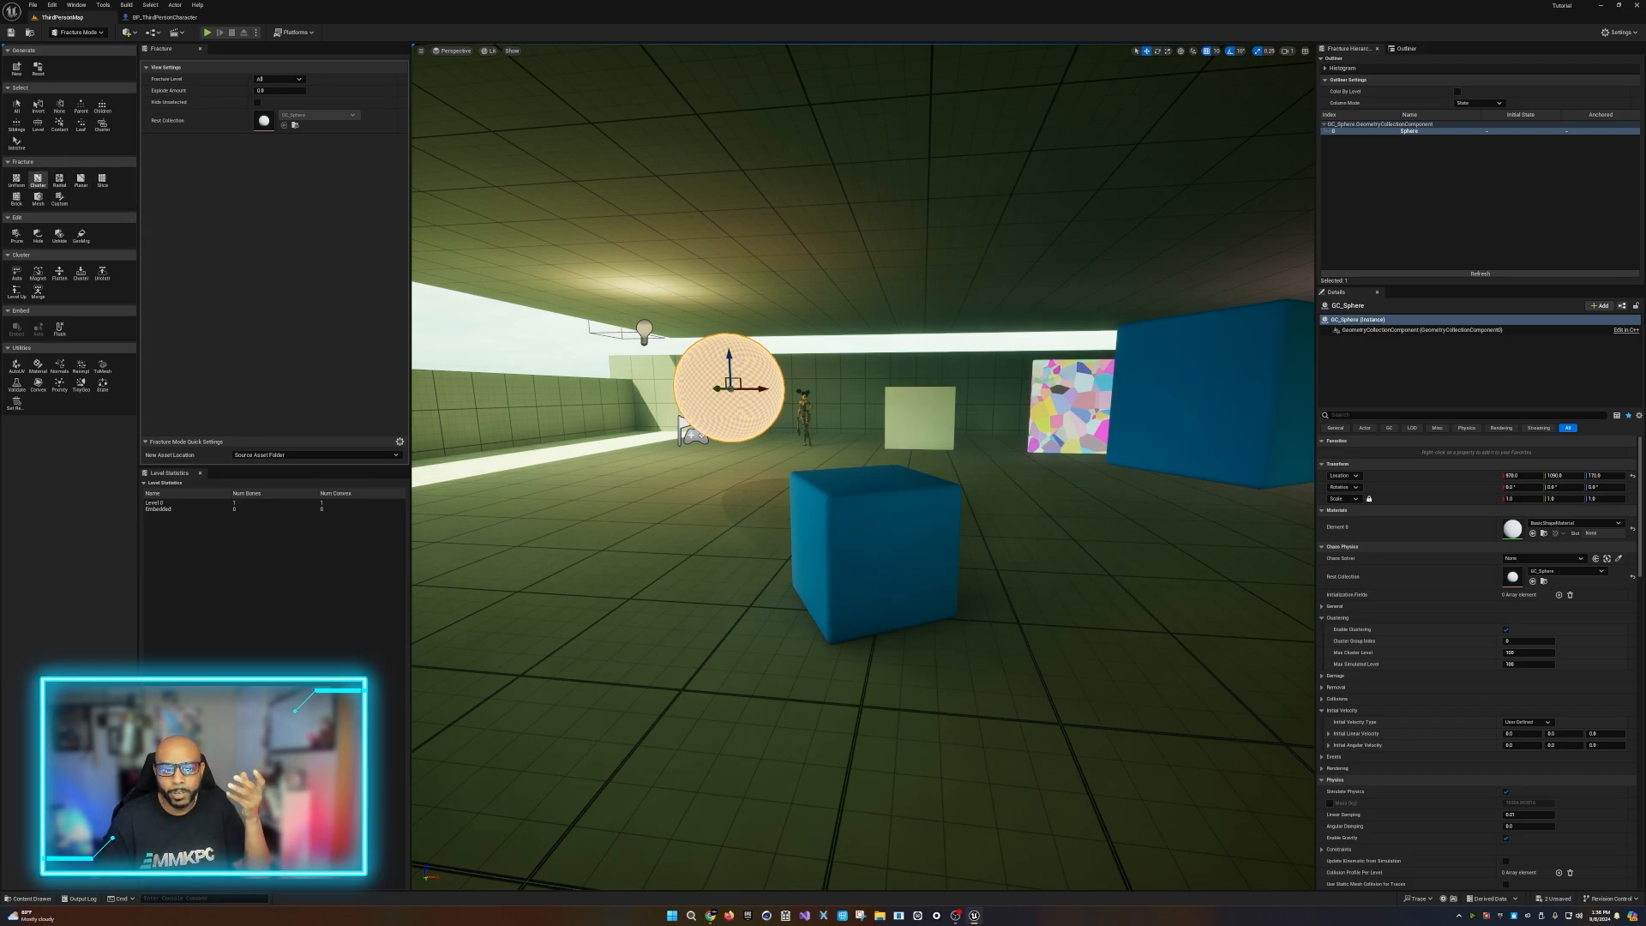
Fracture GC_Sphere with the Cluster method and save the level.
{"action": "left_click", "coordinate": [38, 179]}
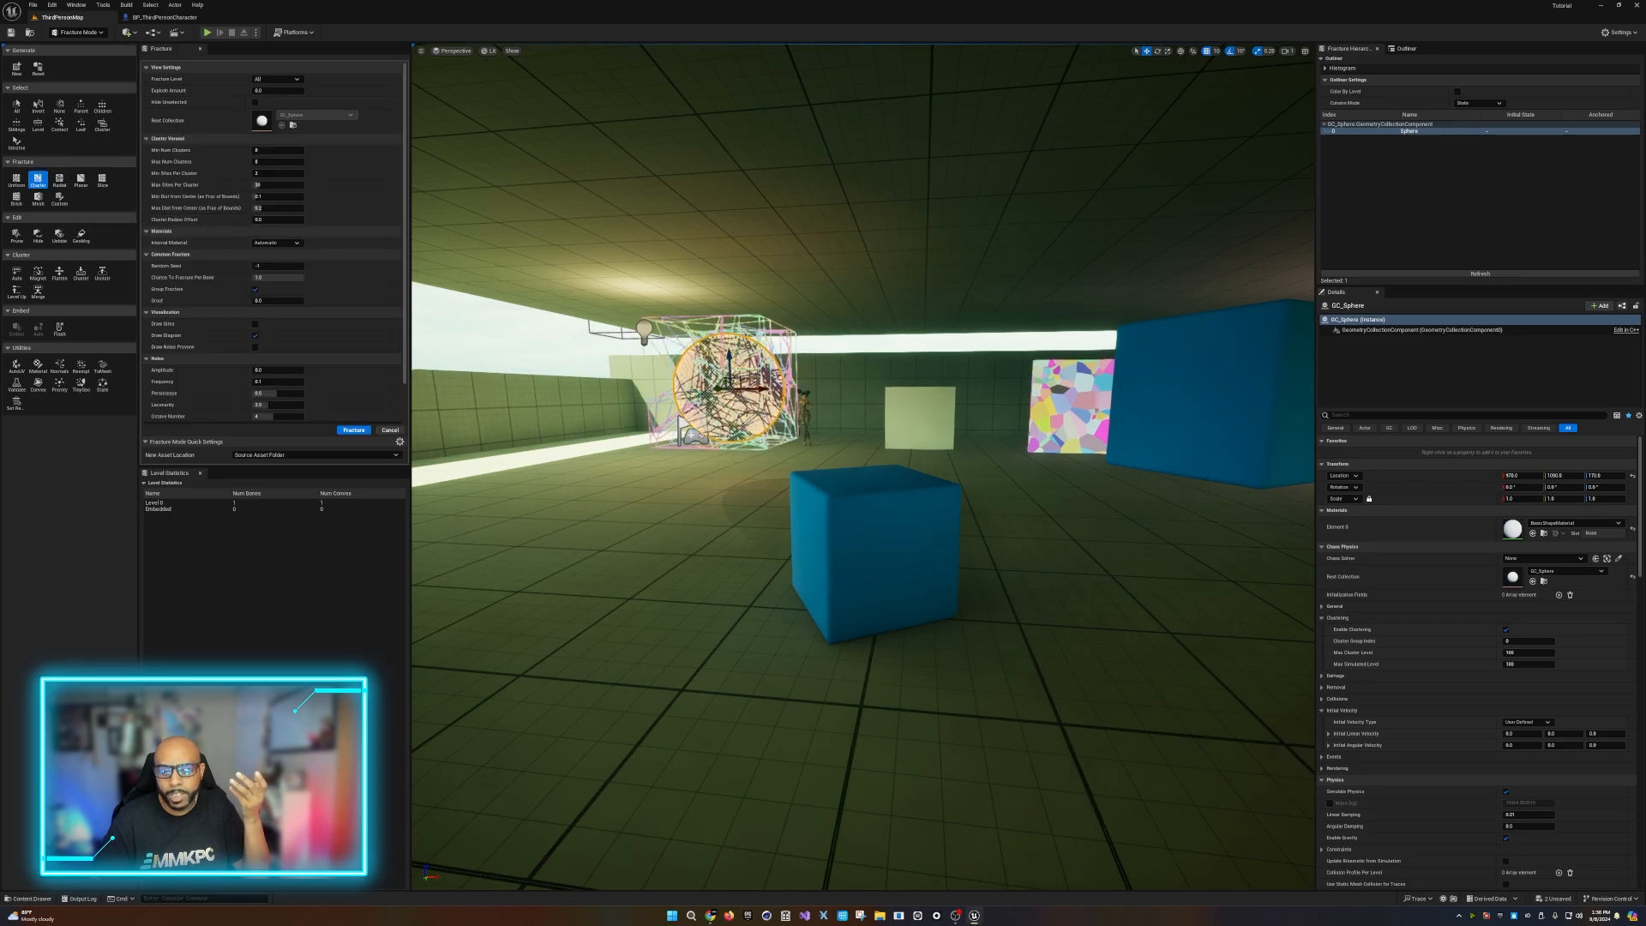
{"action": "scroll", "coordinate": [862, 467], "scroll_direction": "up", "scroll_amount": 4}
{"action": "right_click_drag", "start_coordinate": [863, 466], "coordinate": [900, 528]}
{"action": "key", "text": "w"}
{"action": "scroll", "coordinate": [994, 565], "scroll_direction": "up", "scroll_amount": 1}
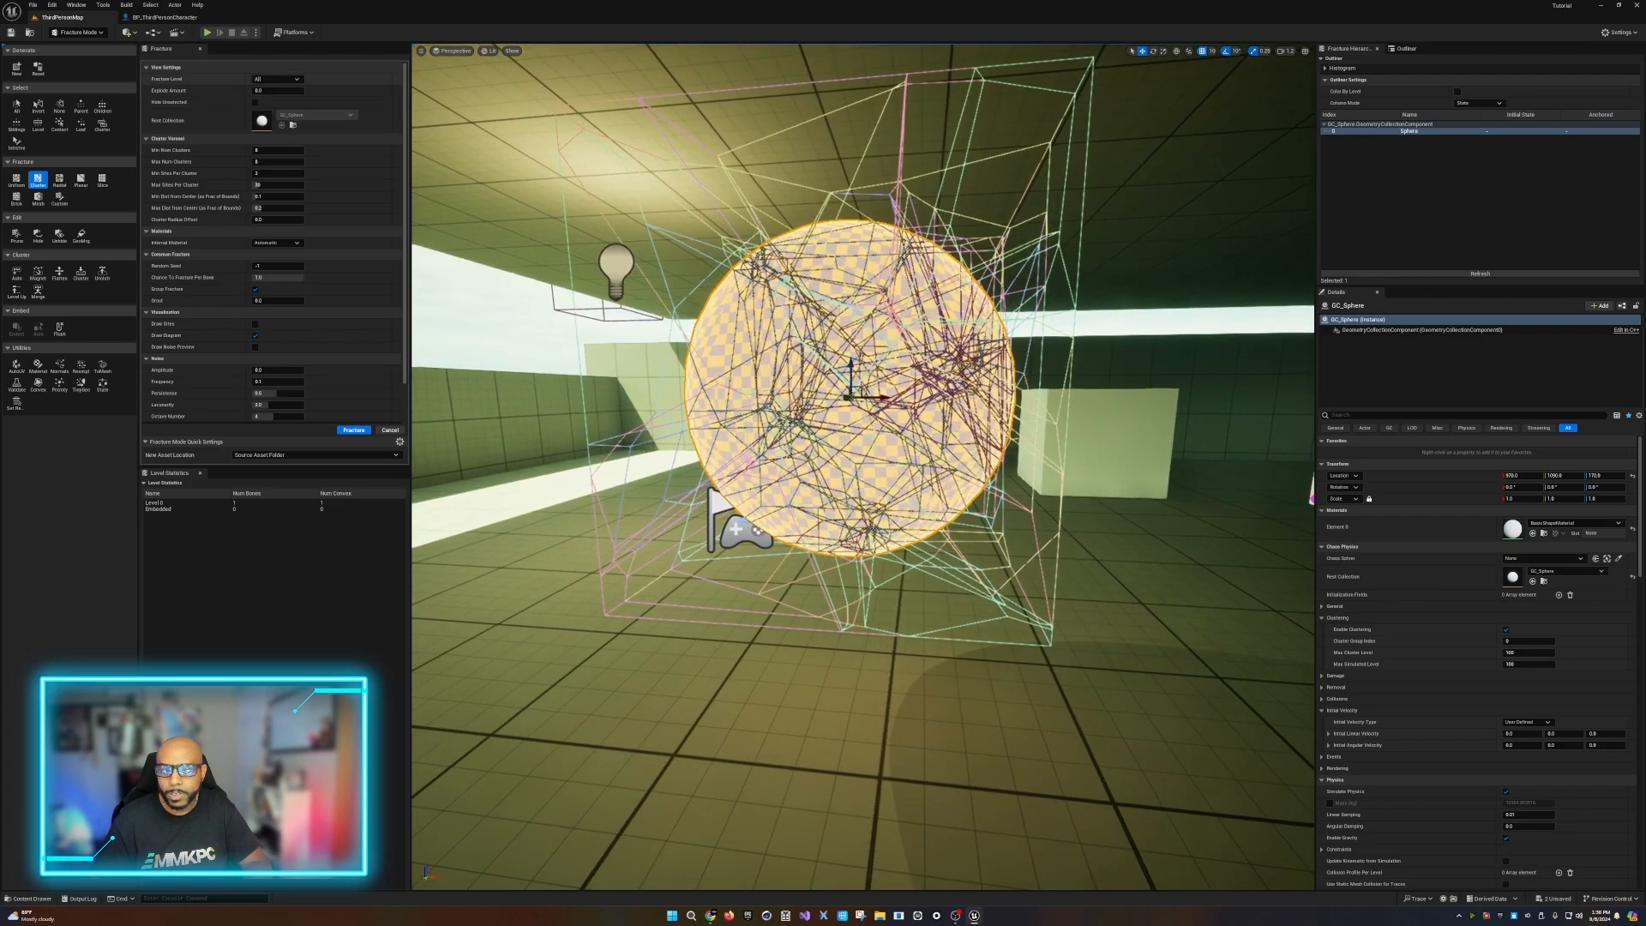
{"action": "mouse_move", "coordinate": [269, 91]}
{"action": "left_mouse_down"}
{"action": "mouse_move", "coordinate": [308, 91]}
{"action": "mouse_move", "coordinate": [252, 91]}
{"action": "left_mouse_up"}
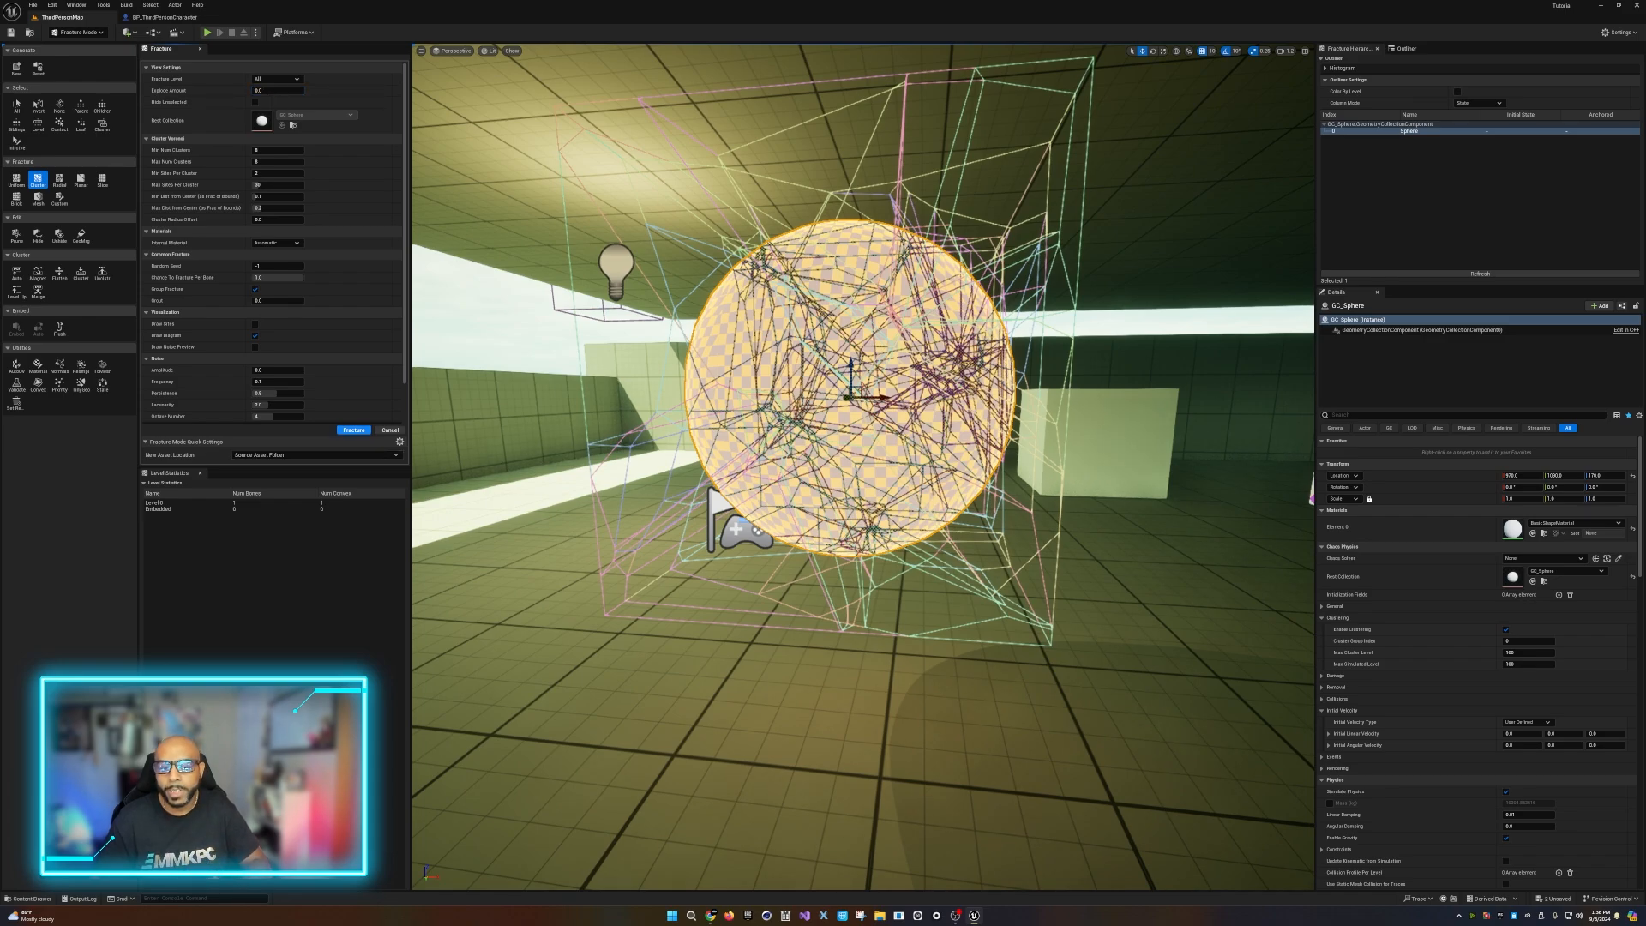
{"action": "left_click", "coordinate": [354, 430]}
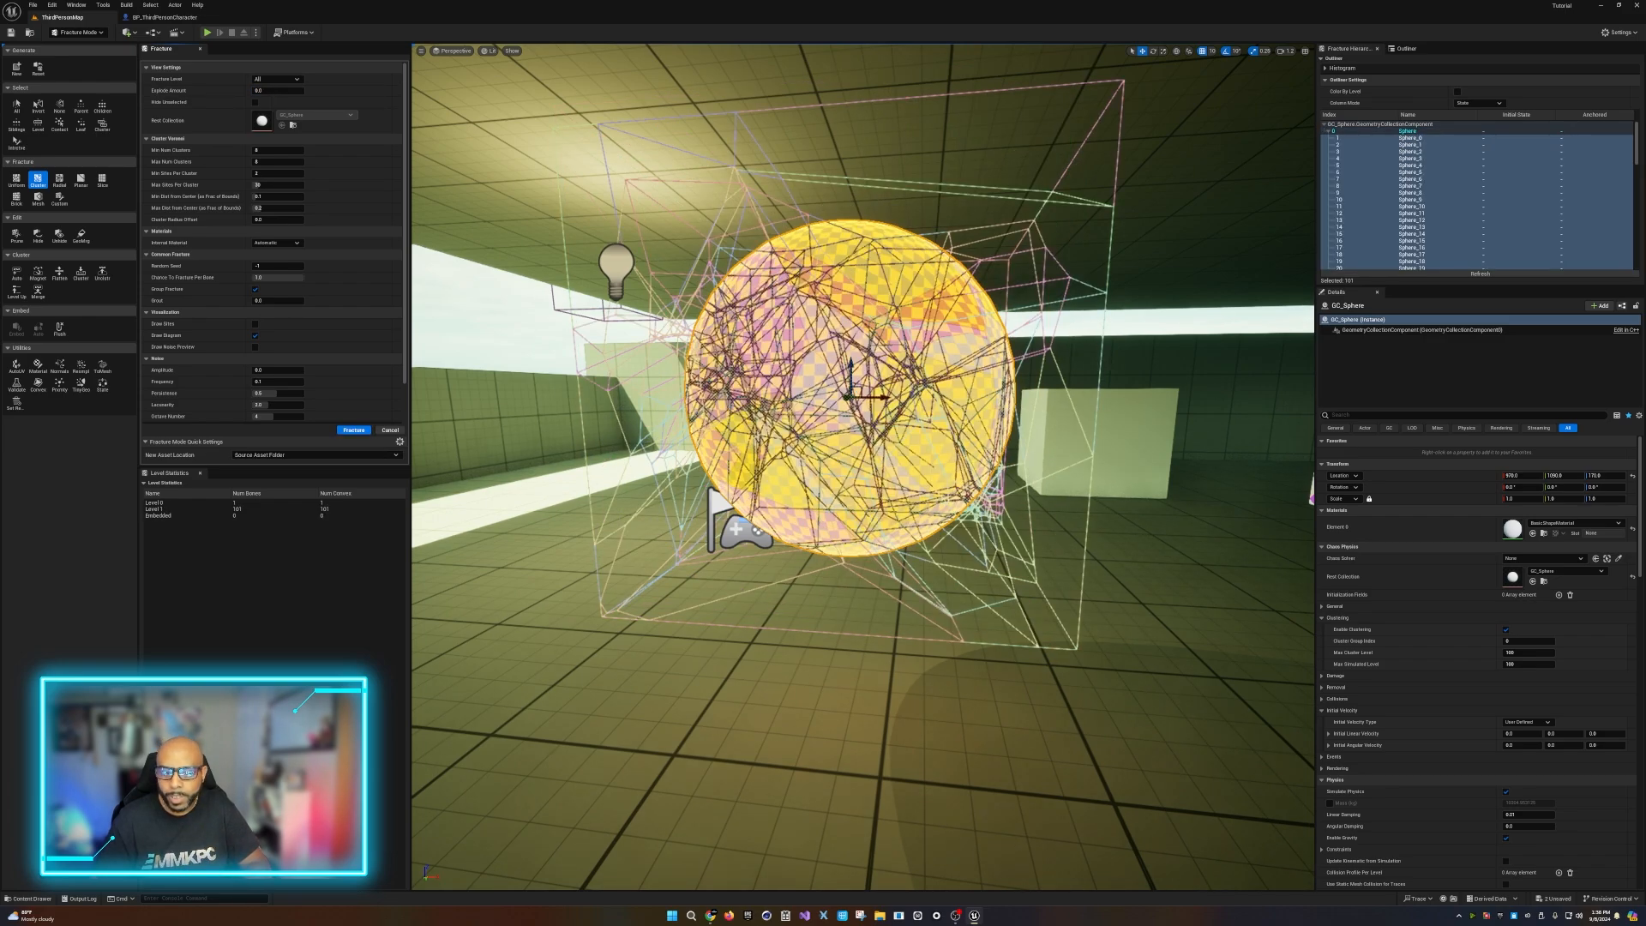
{"action": "mouse_move", "coordinate": [257, 91]}
{"action": "left_mouse_down"}
{"action": "mouse_move", "coordinate": [291, 91]}
{"action": "mouse_move", "coordinate": [255, 90]}
{"action": "left_mouse_up"}
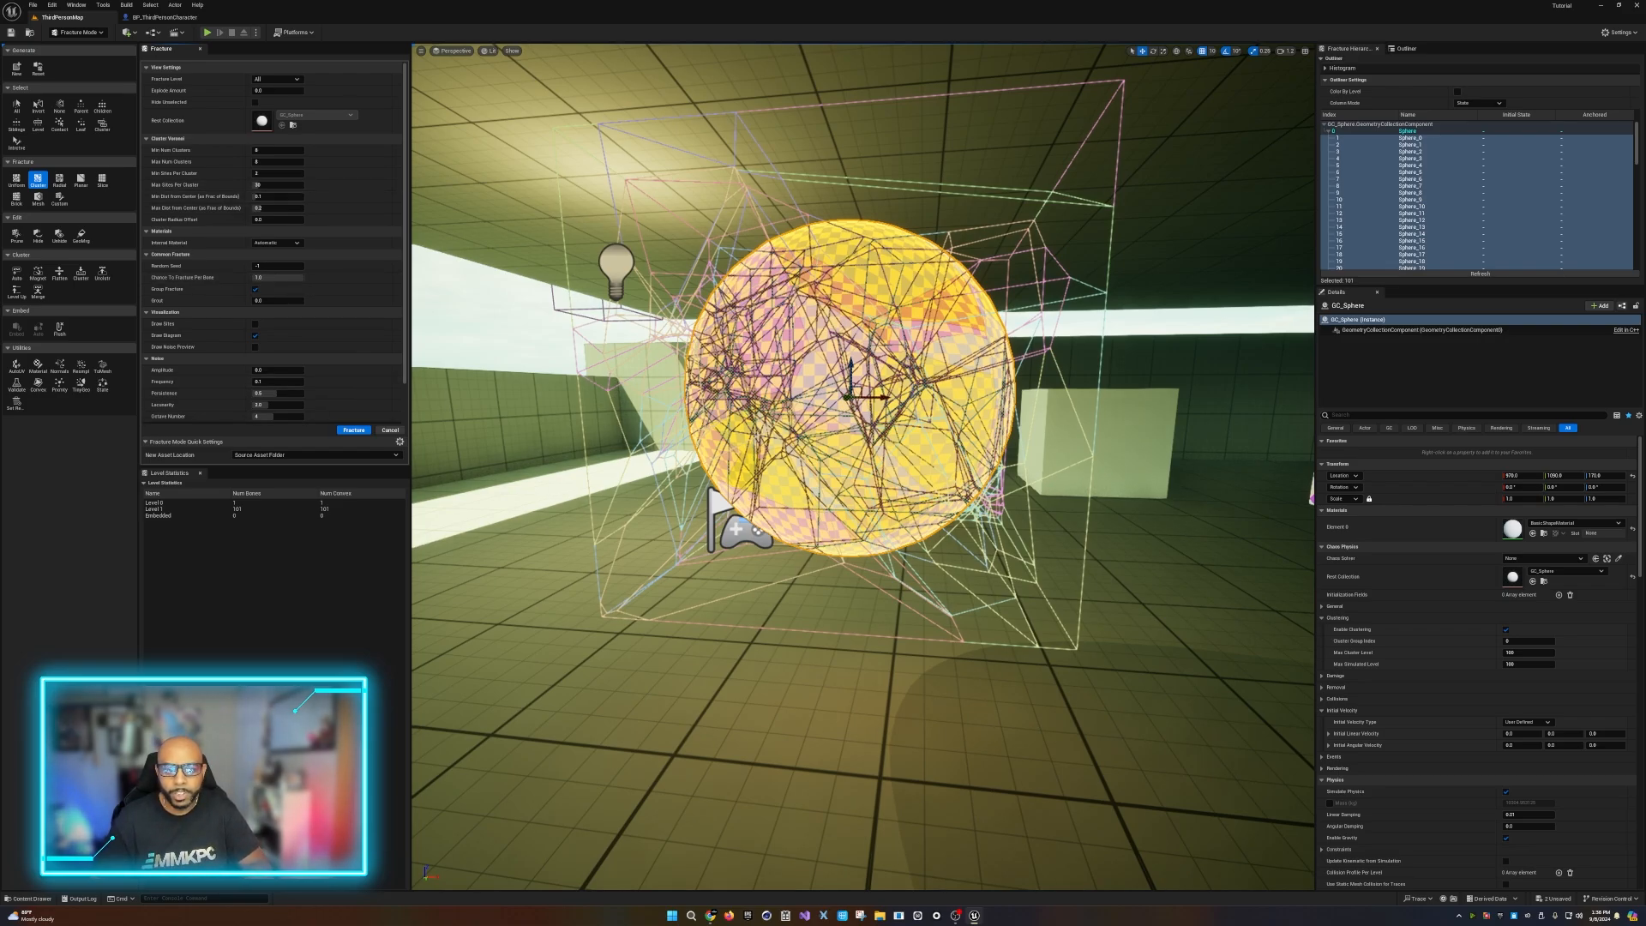
{"action": "left_click", "coordinate": [11, 32]}
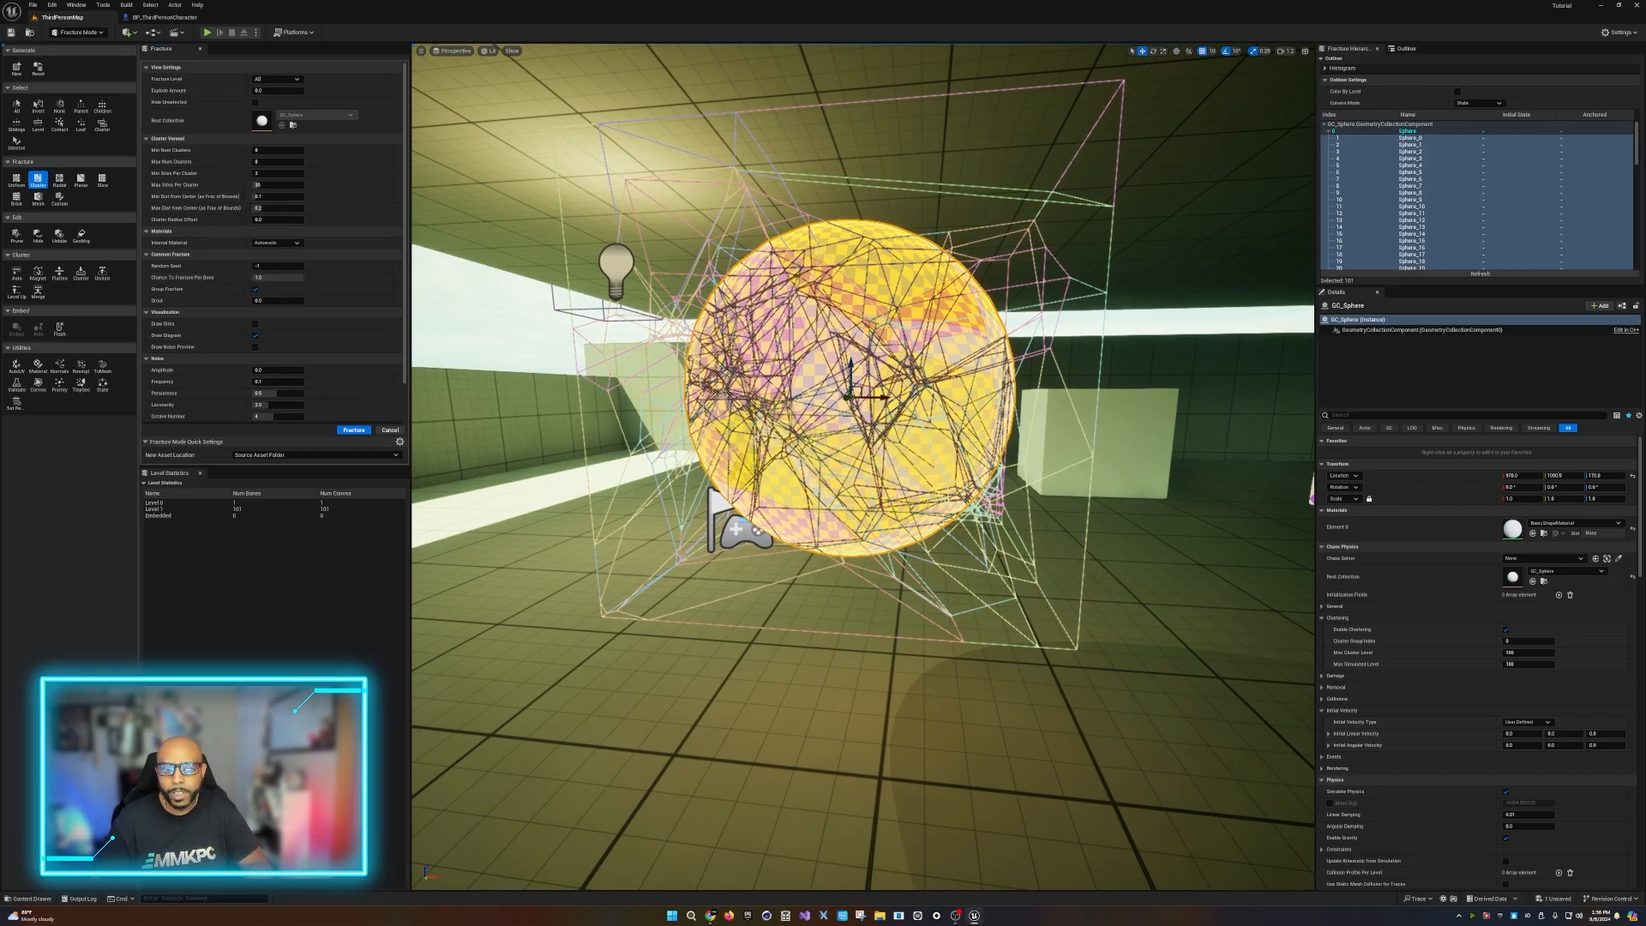
Play the level, walk the character toward the fractured sphere, and end the play session.
{"action": "left_click", "coordinate": [207, 32]}
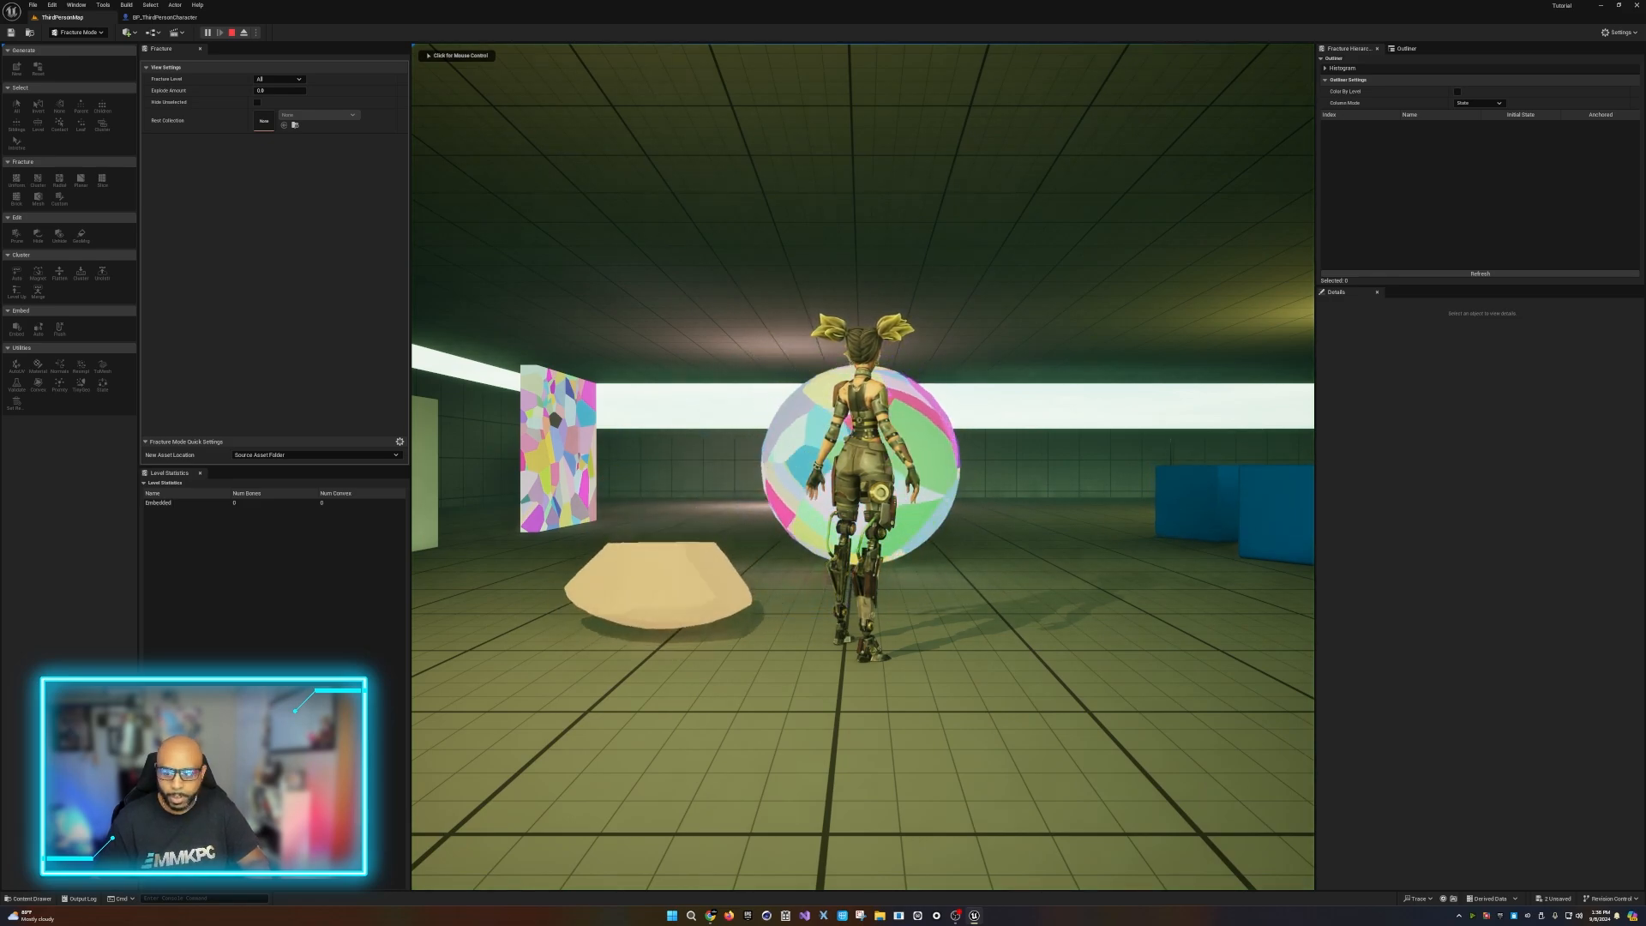
{"action": "left_click", "coordinate": [862, 466]}
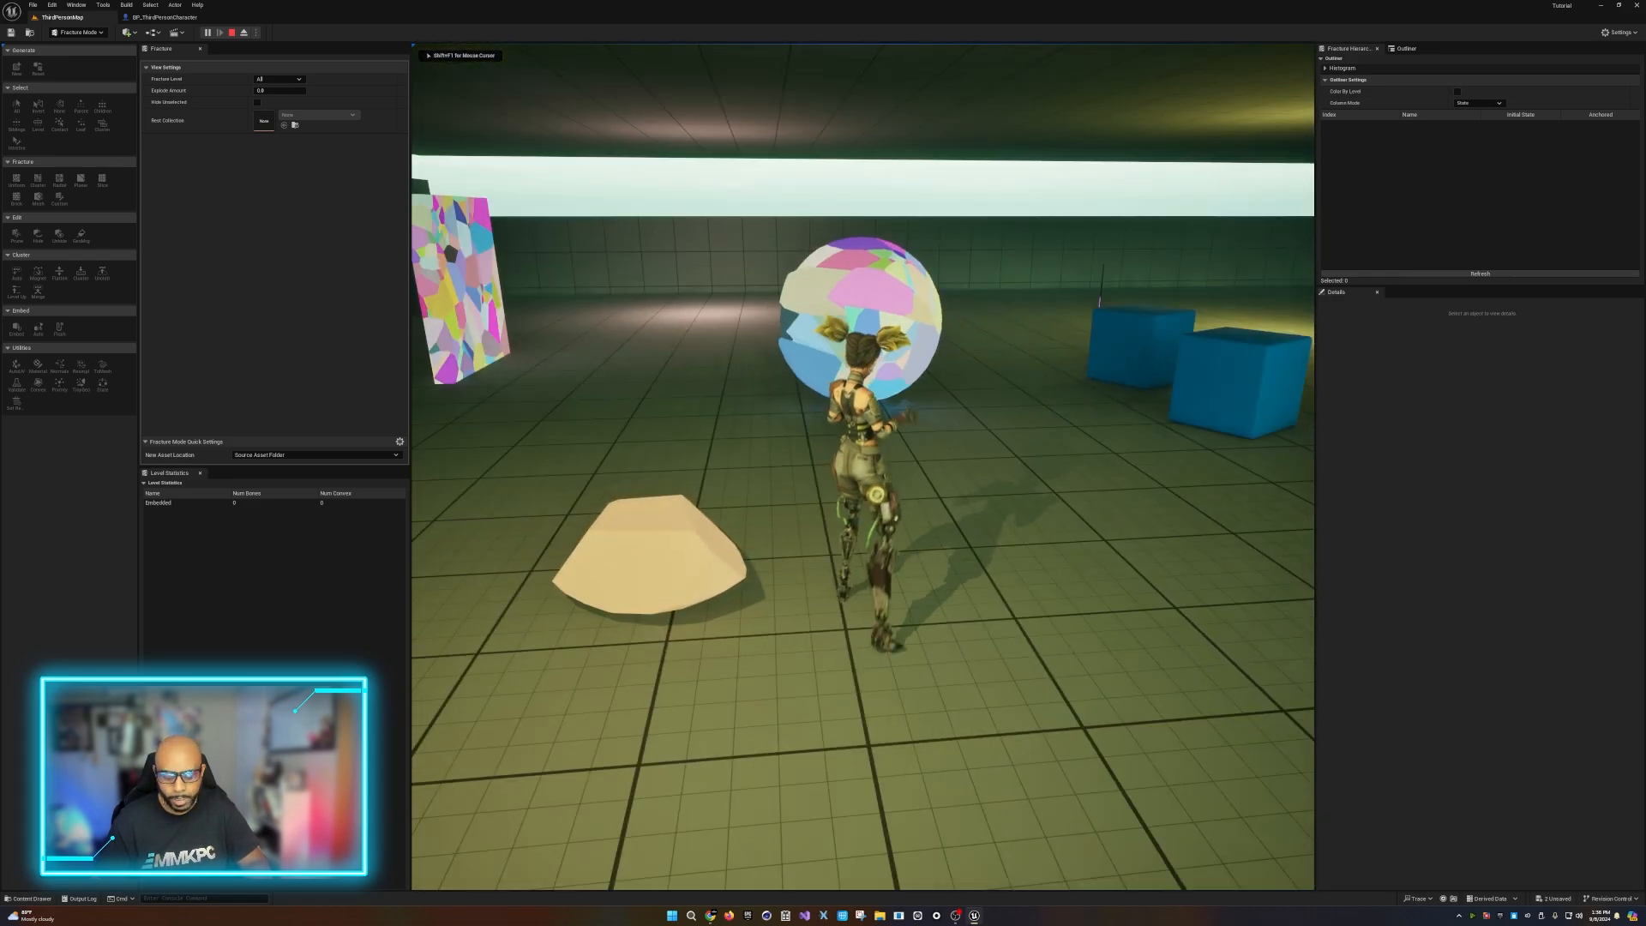
{"action": "key", "text": "Escape"}
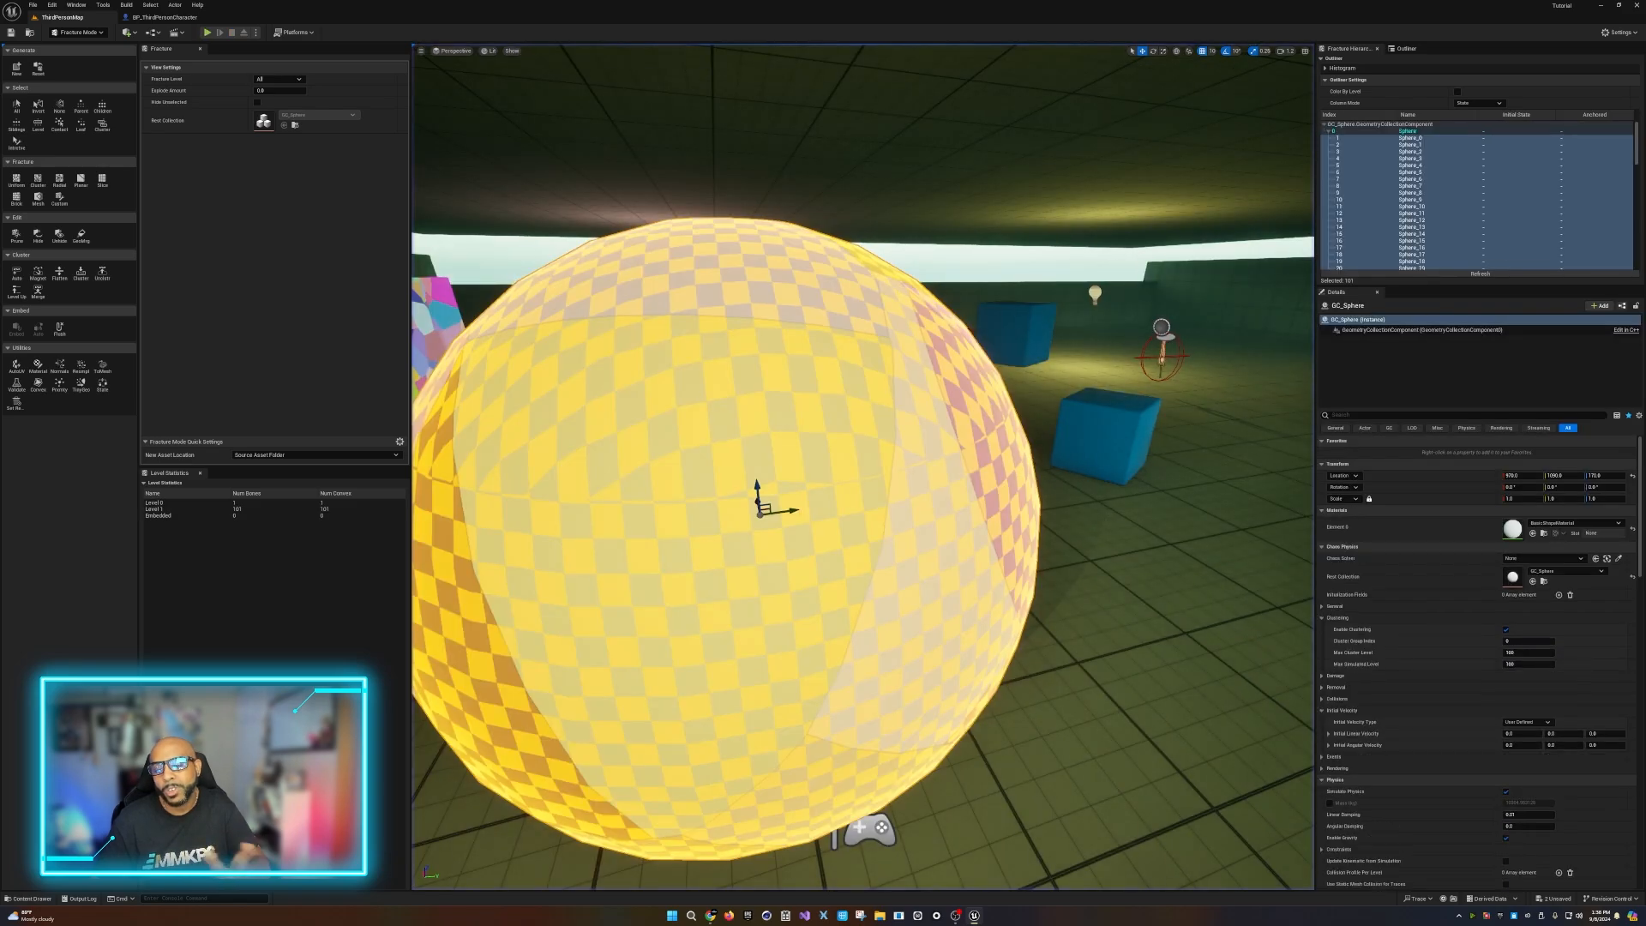
Move GC_Sphere to the side of the player start and lower it to just above the floor.
{"action": "left_click_drag", "start_coordinate": [794, 510], "coordinate": [1231, 447]}
{"action": "right_click_drag", "start_coordinate": [1231, 446], "coordinate": [1311, 416]}
{"action": "right_click_drag", "start_coordinate": [799, 576], "coordinate": [733, 557]}
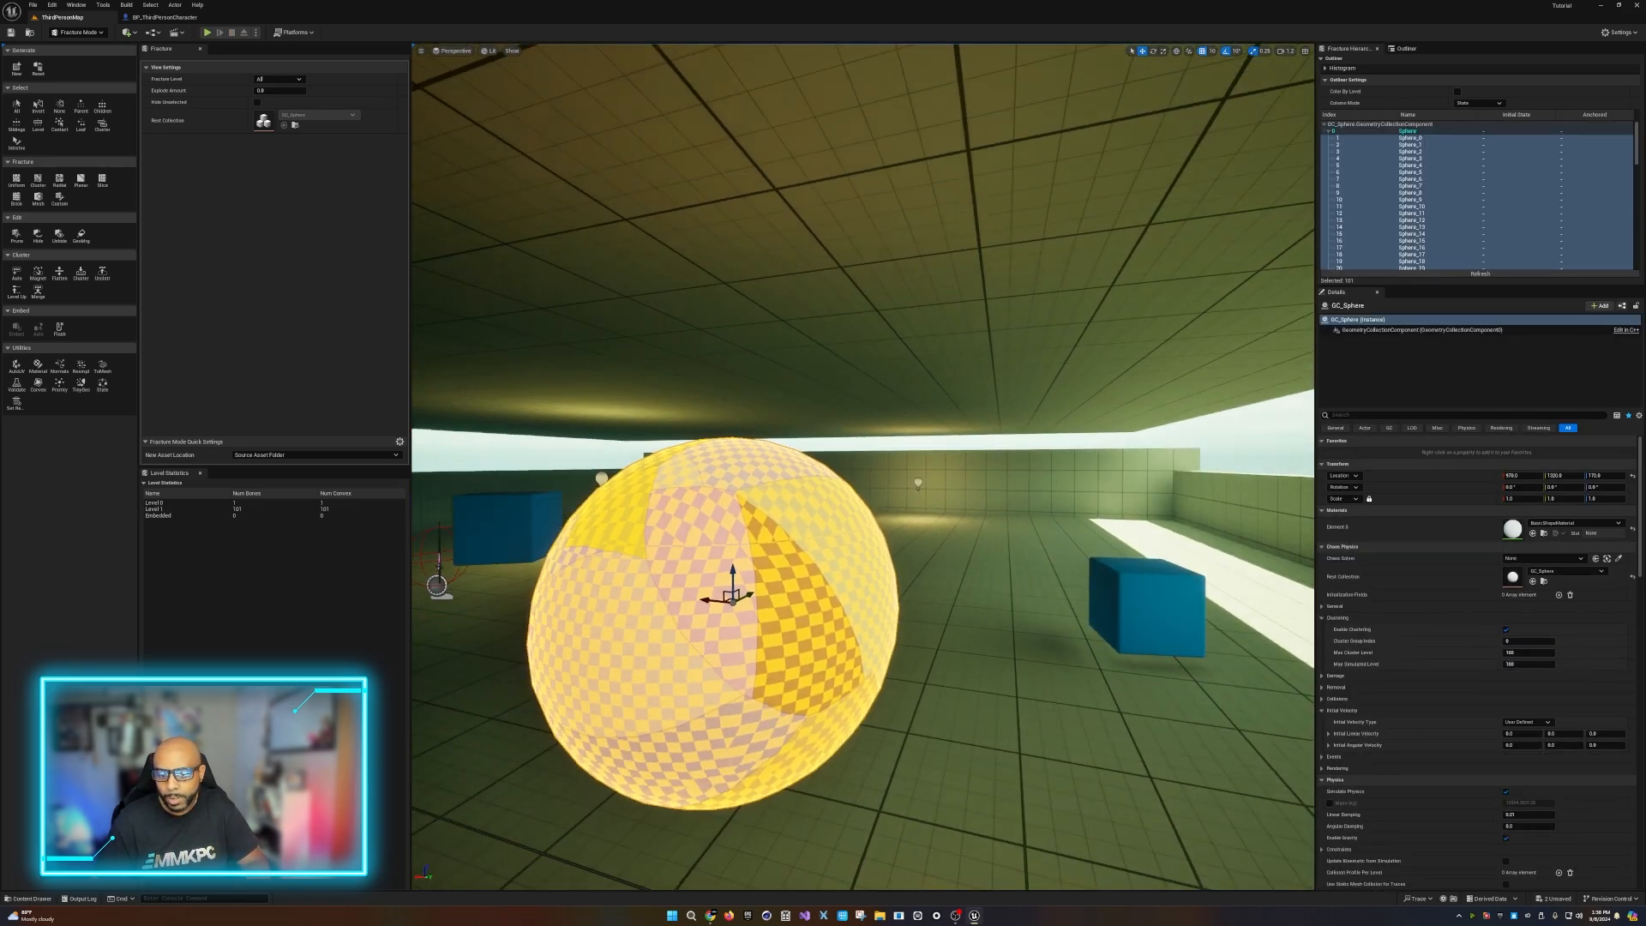
{"action": "left_click_drag", "start_coordinate": [734, 559], "coordinate": [734, 658]}
{"action": "right_click_drag", "start_coordinate": [734, 658], "coordinate": [686, 703]}
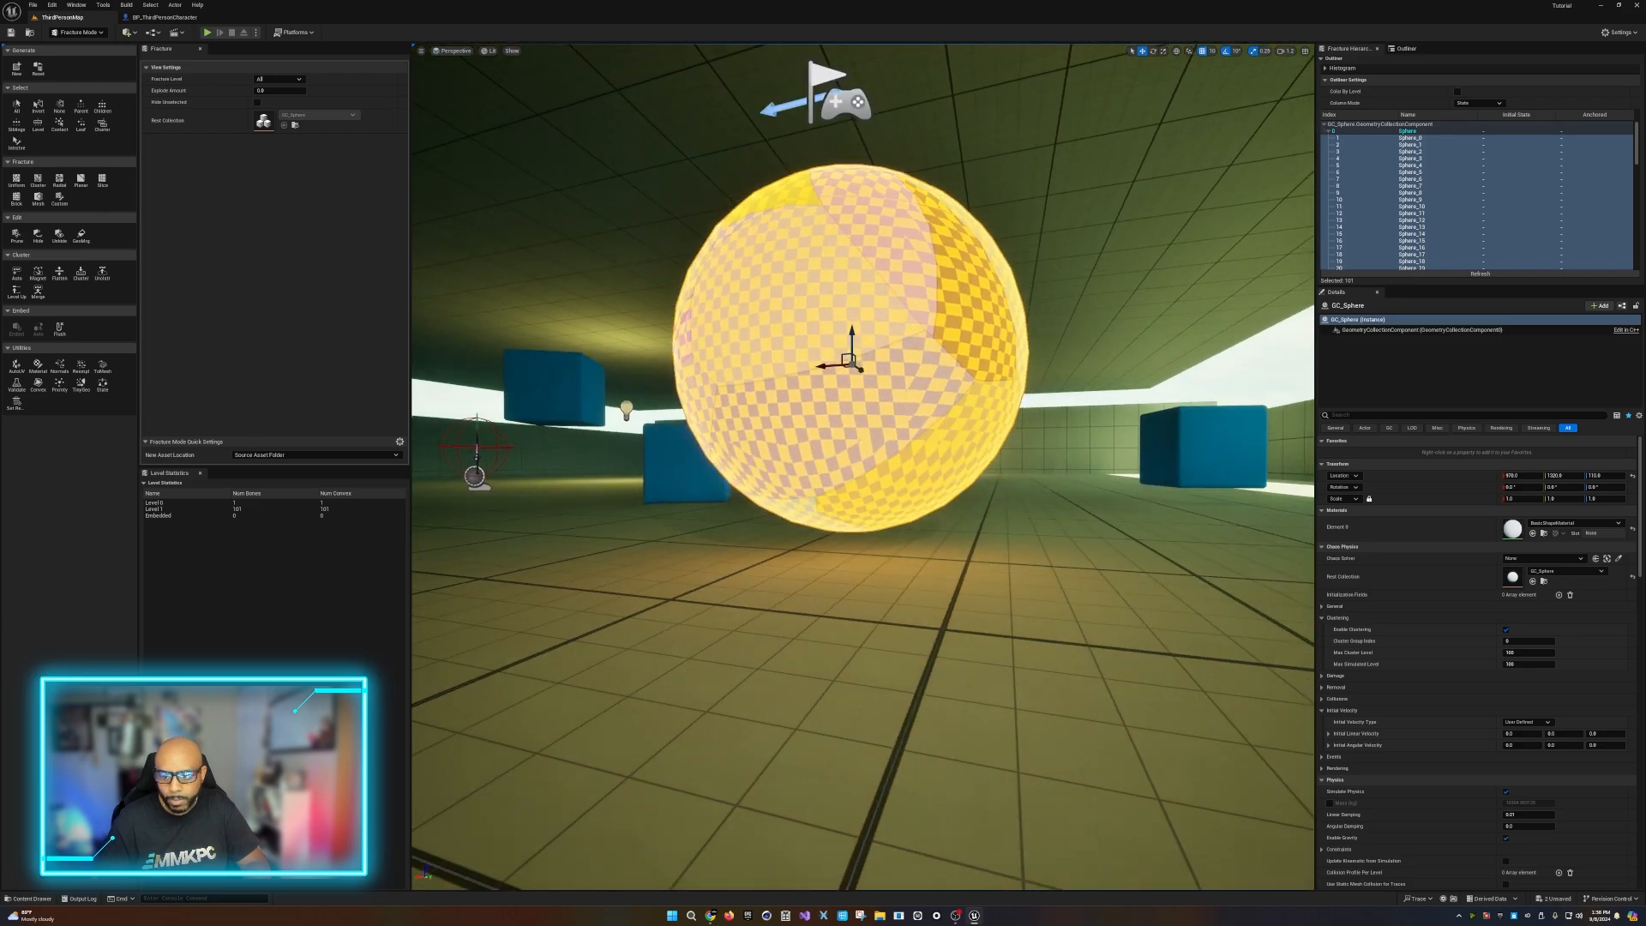
{"action": "left_click_drag", "start_coordinate": [853, 328], "coordinate": [847, 353]}
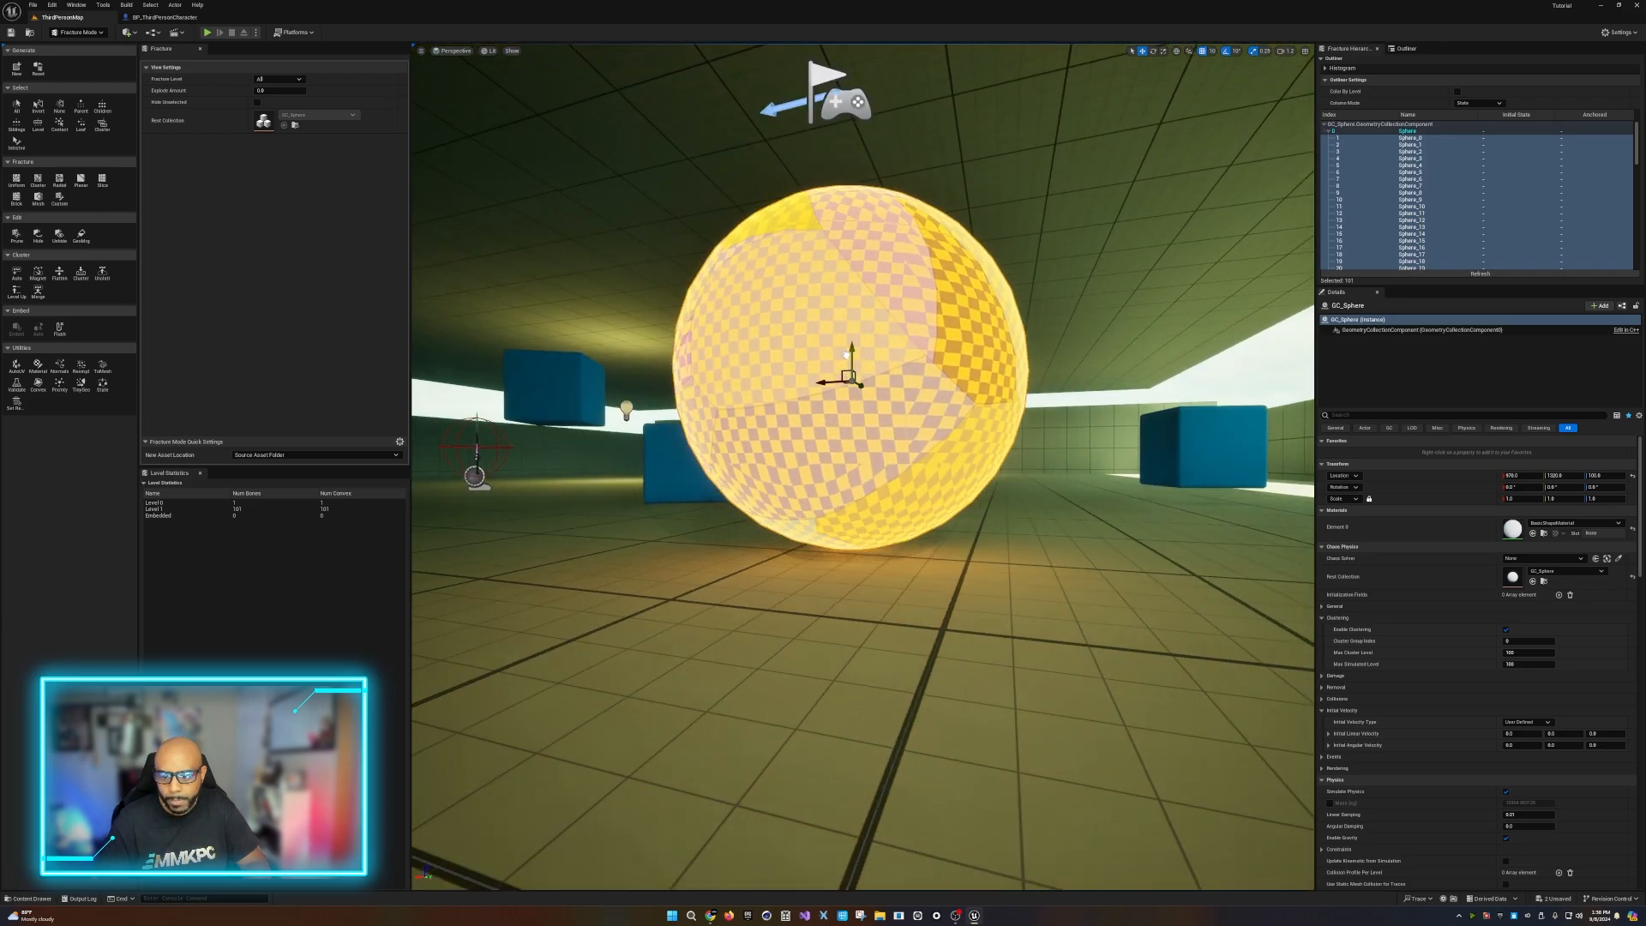
Play the level, run the character into the fractured sphere to test how it breaks, and end the session.
{"action": "left_click", "coordinate": [207, 32]}
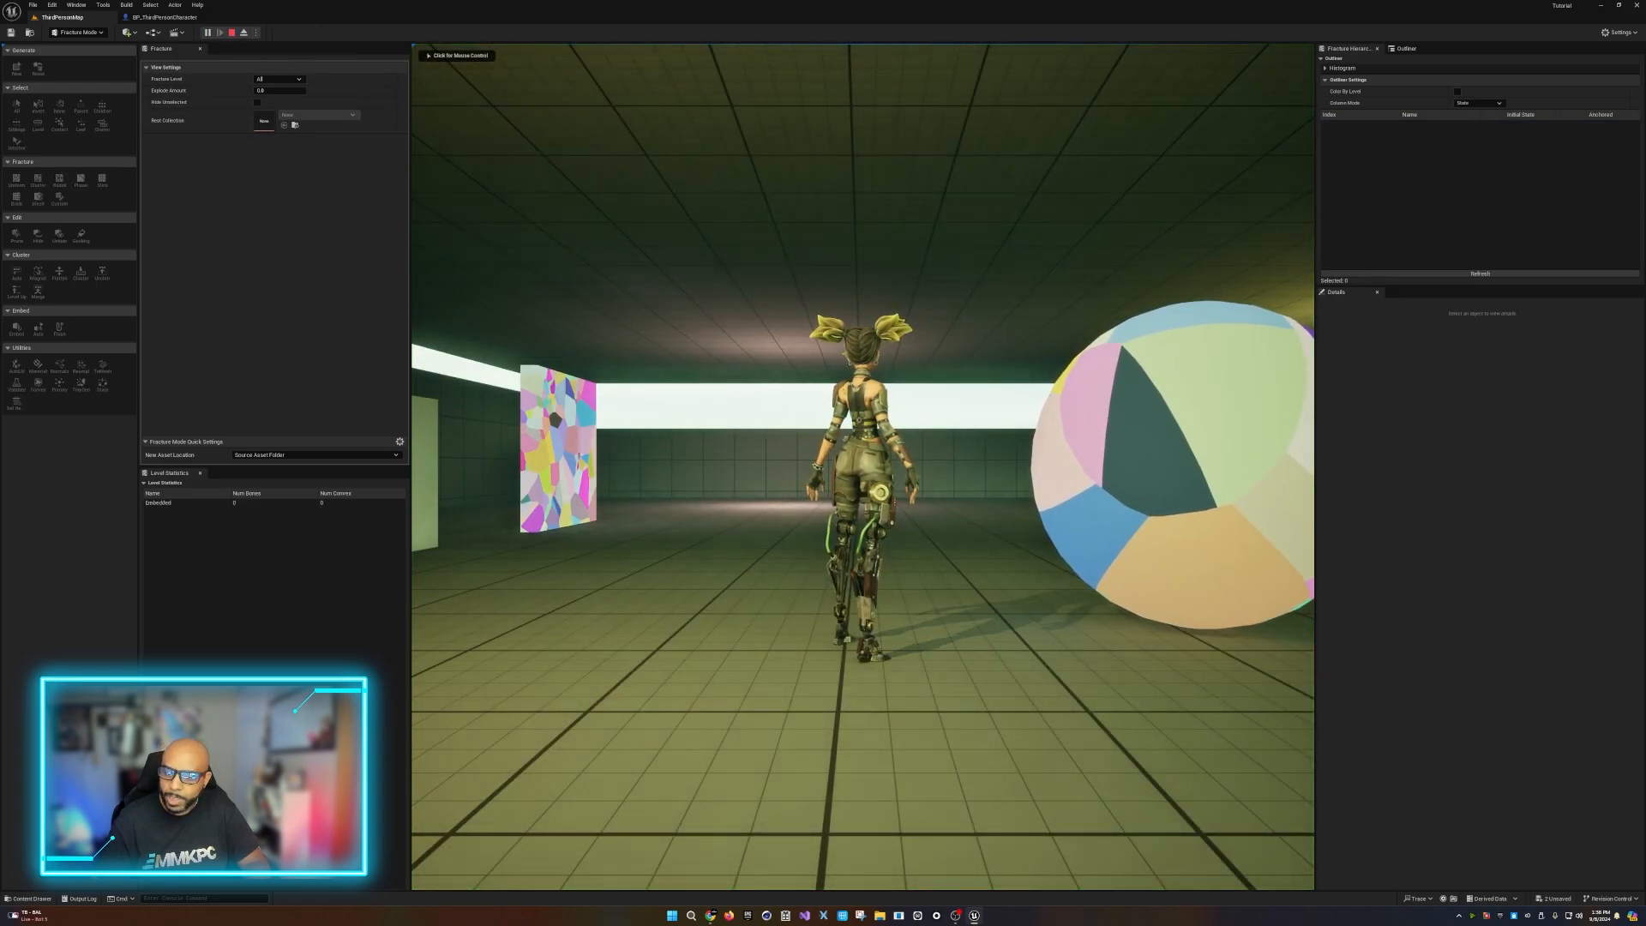
{"action": "left_click", "coordinate": [862, 466]}
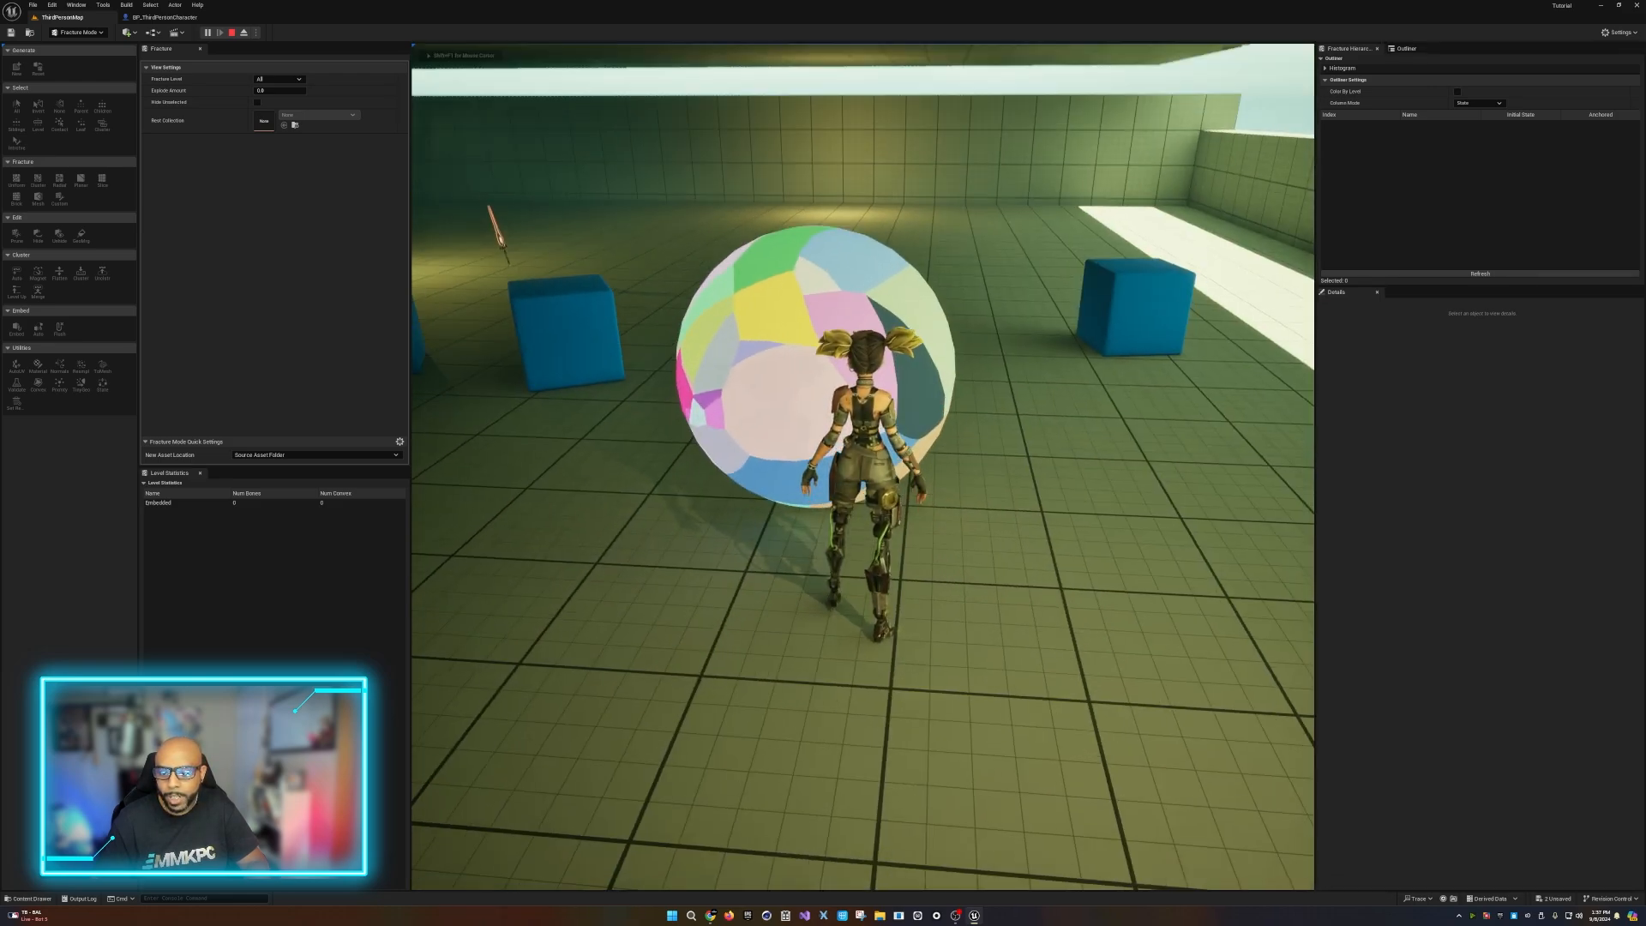
{"action": "key", "text": "w"}
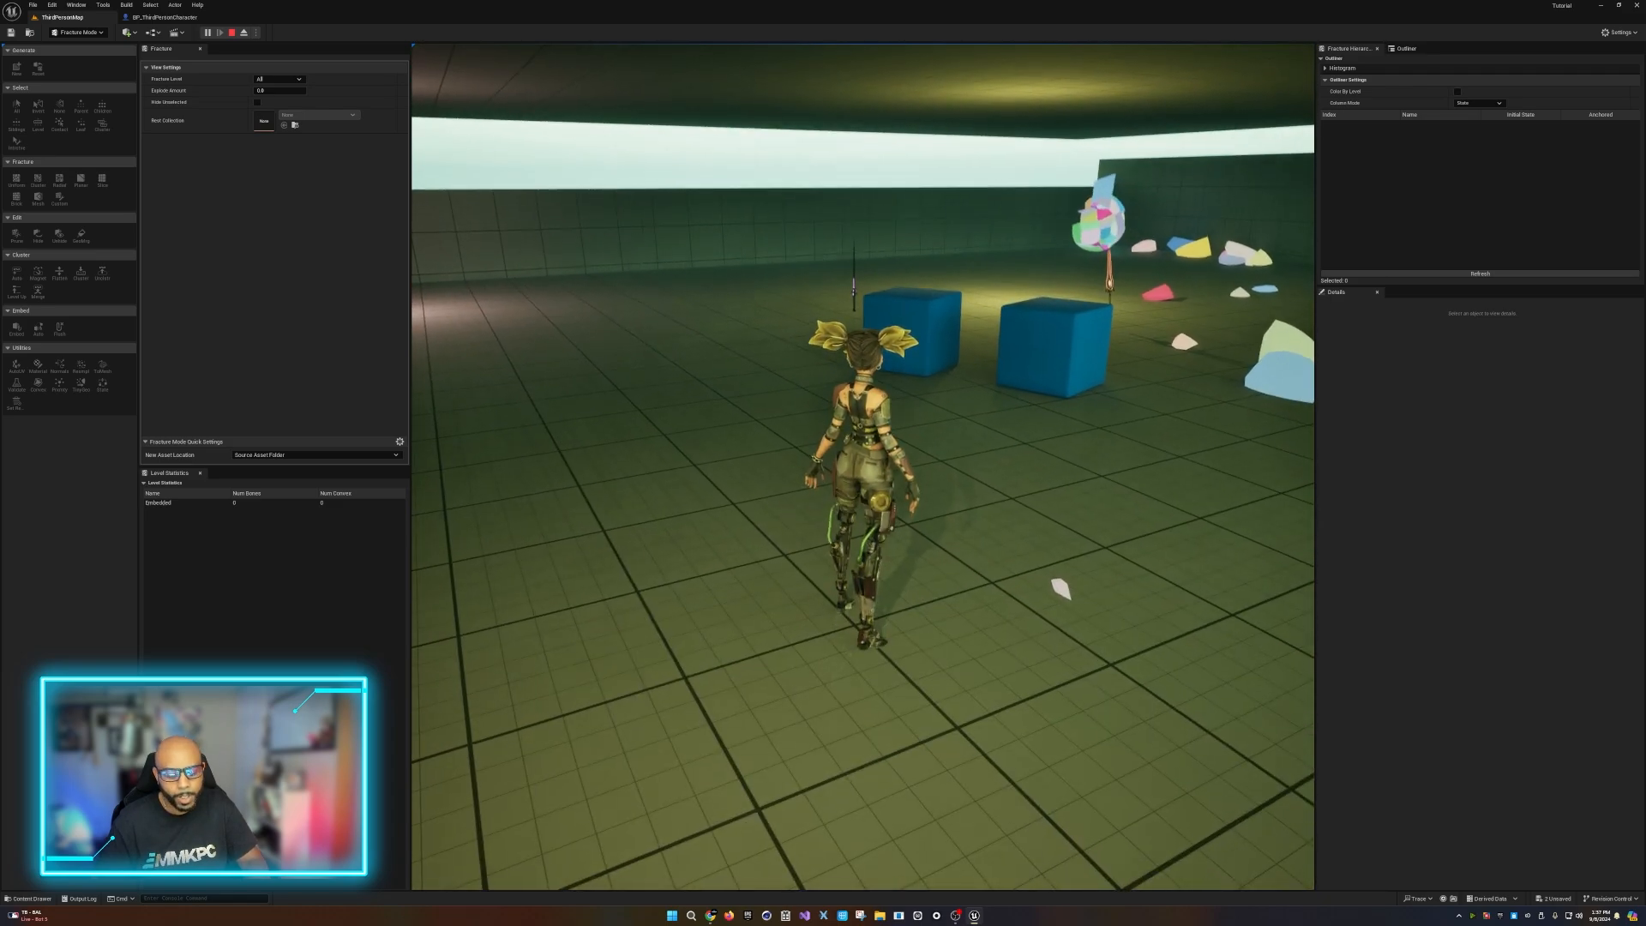
{"action": "key", "text": "Escape"}
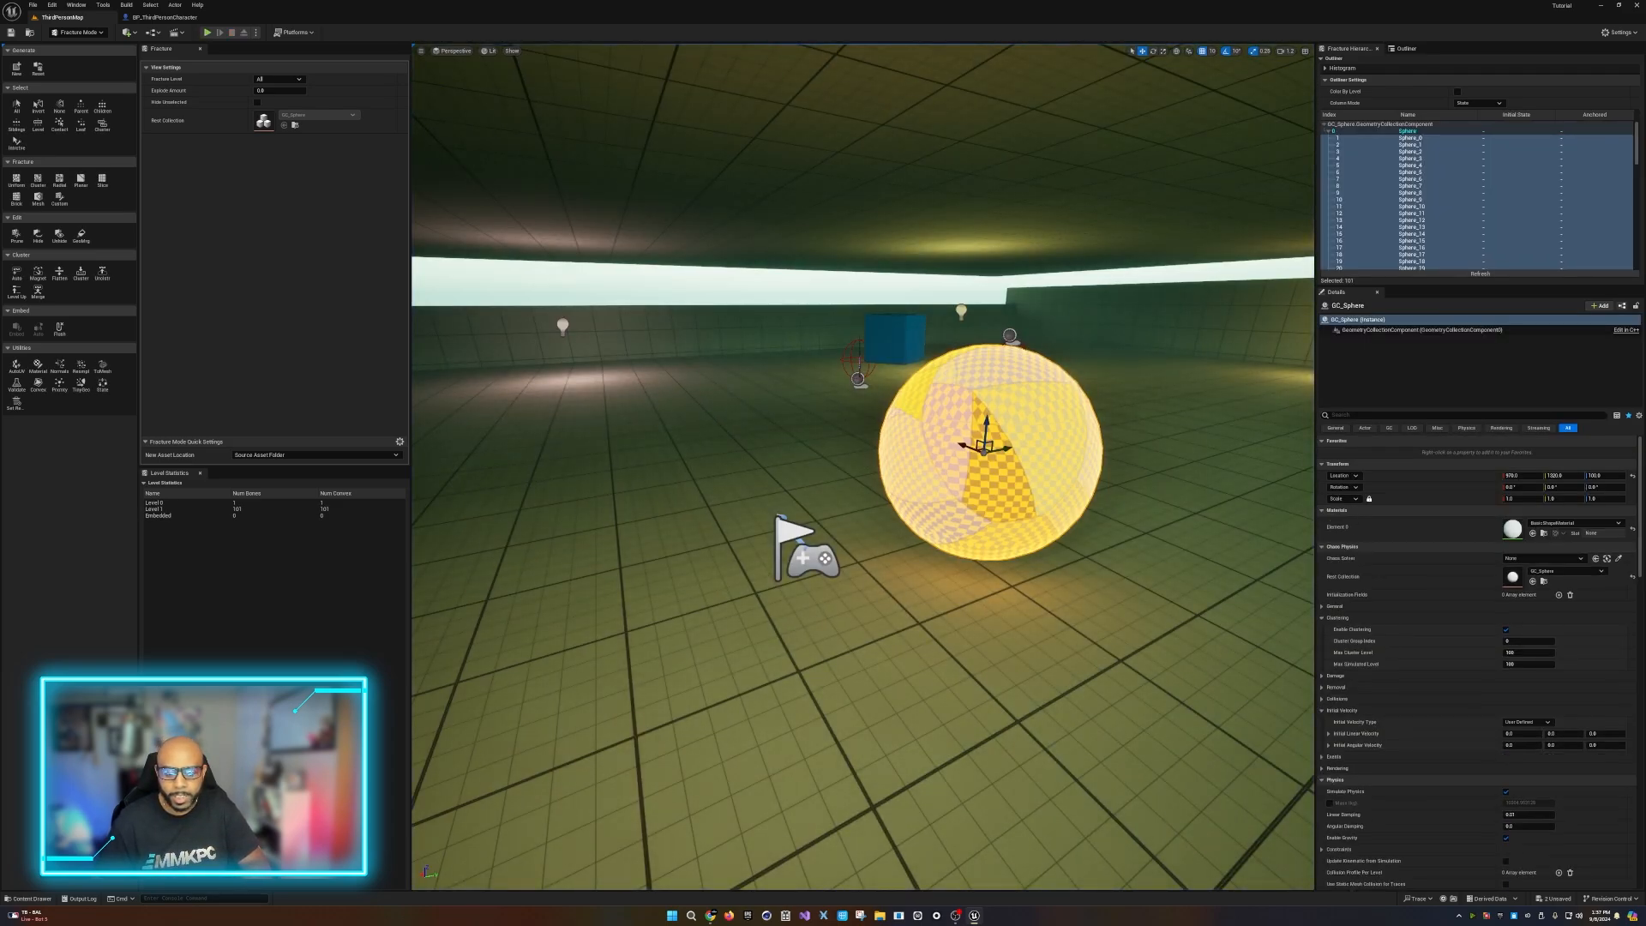
Delete the fractured sphere from the level and place GC_Sphere from the Content folder near the player start.
{"action": "key", "text": "Delete"}
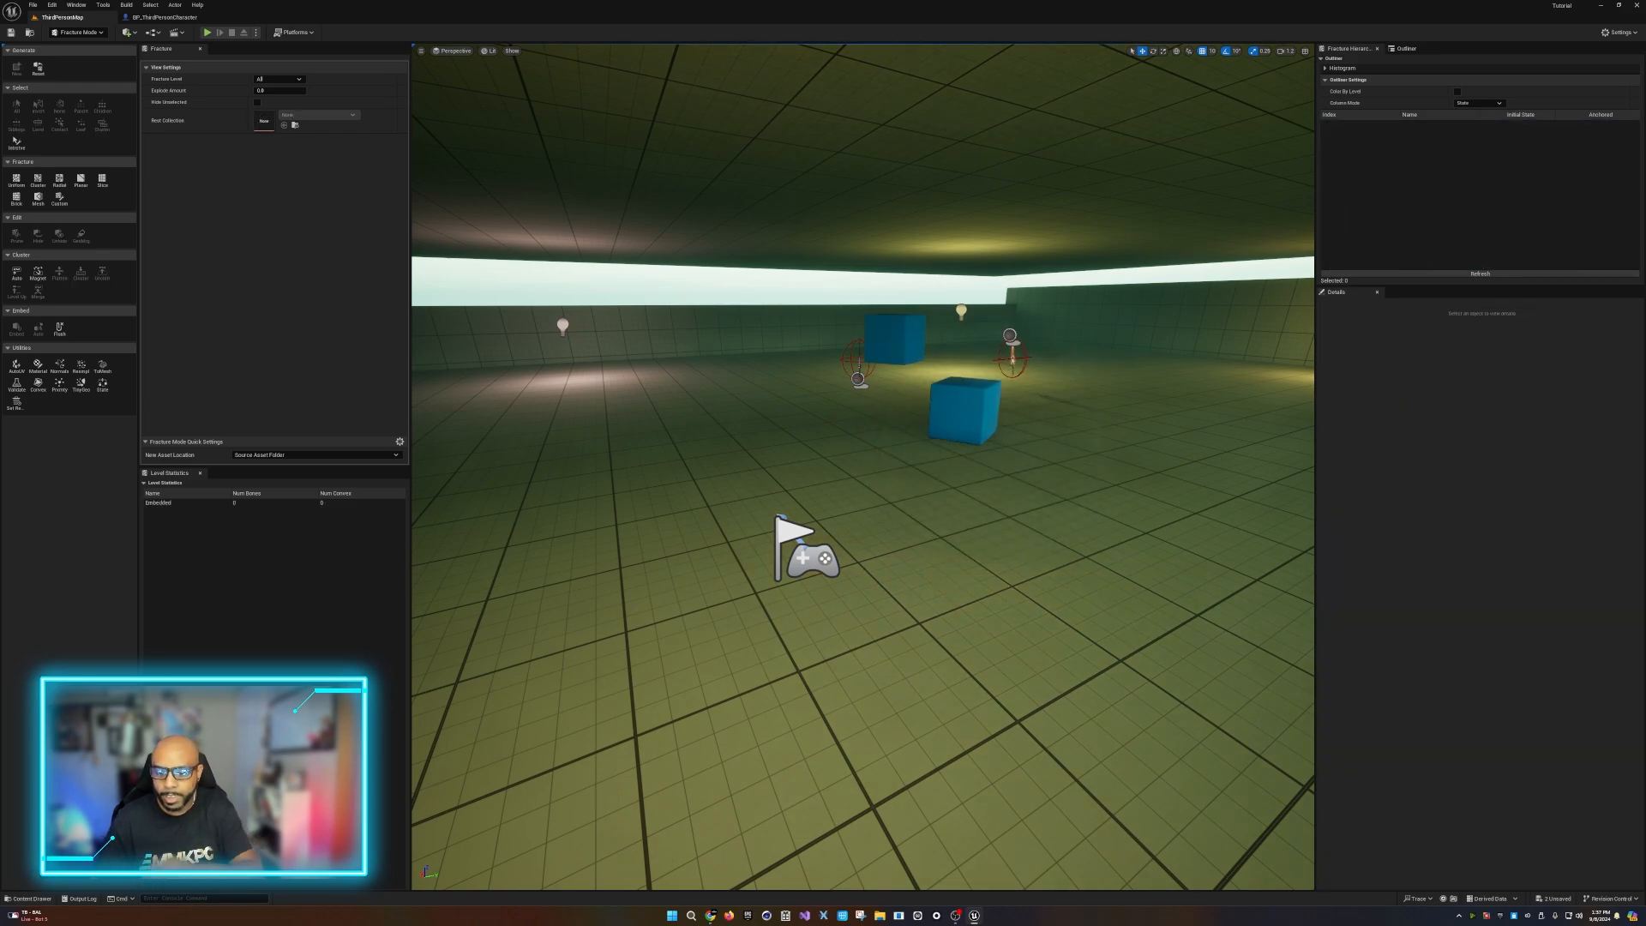
{"action": "left_click", "coordinate": [30, 899]}
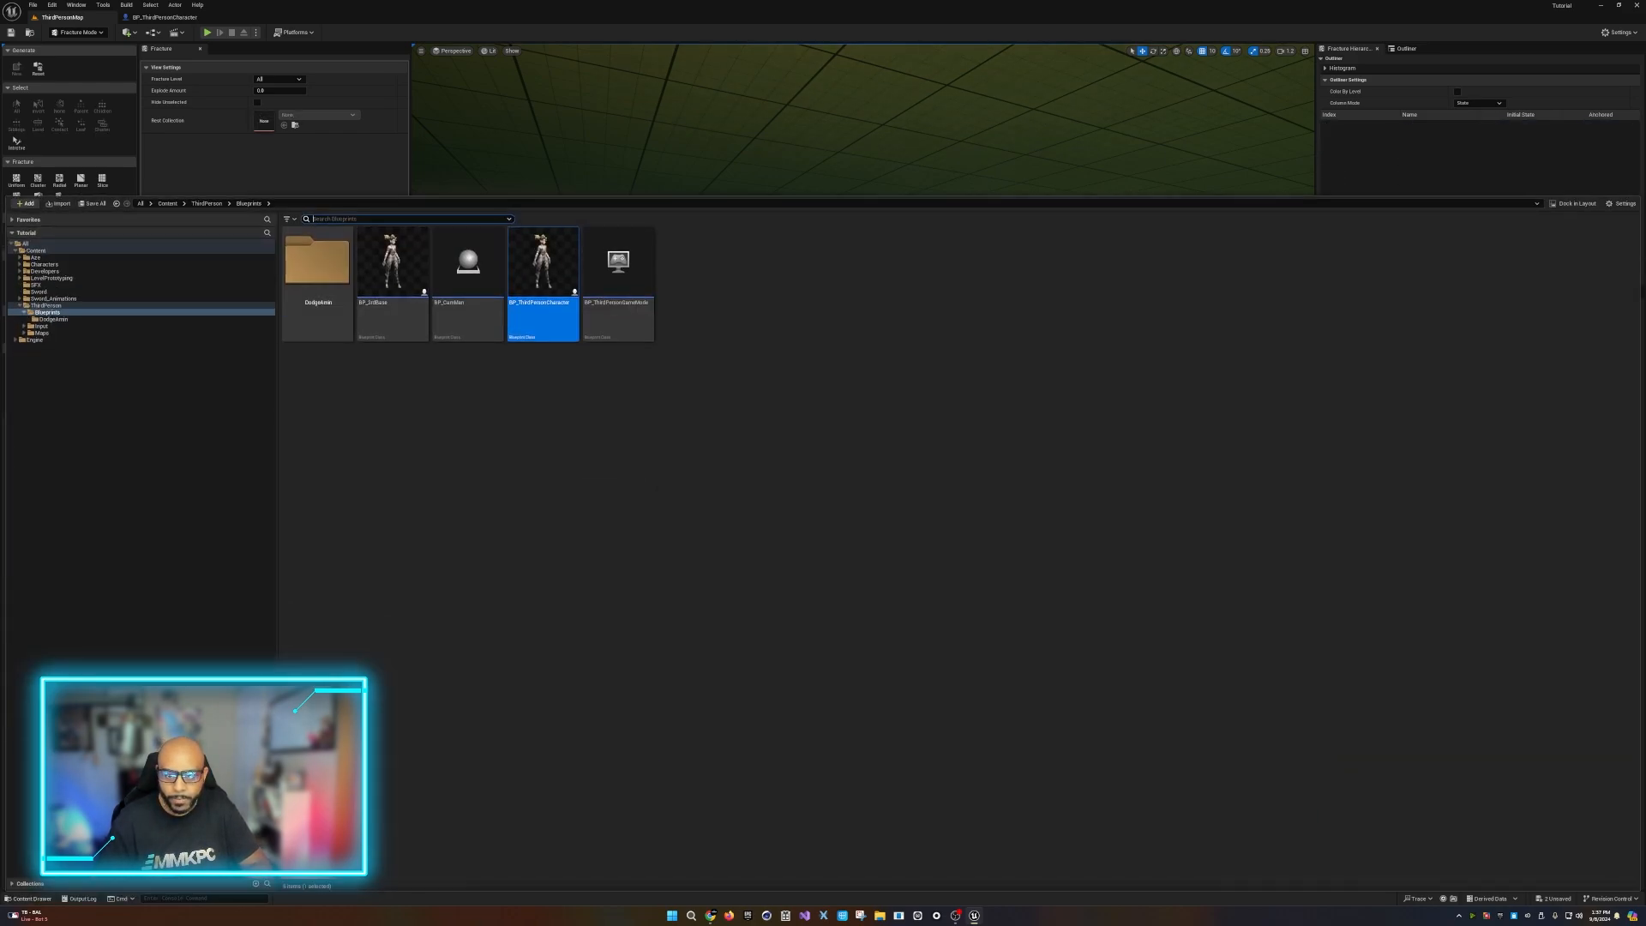
{"action": "left_click", "coordinate": [36, 250]}
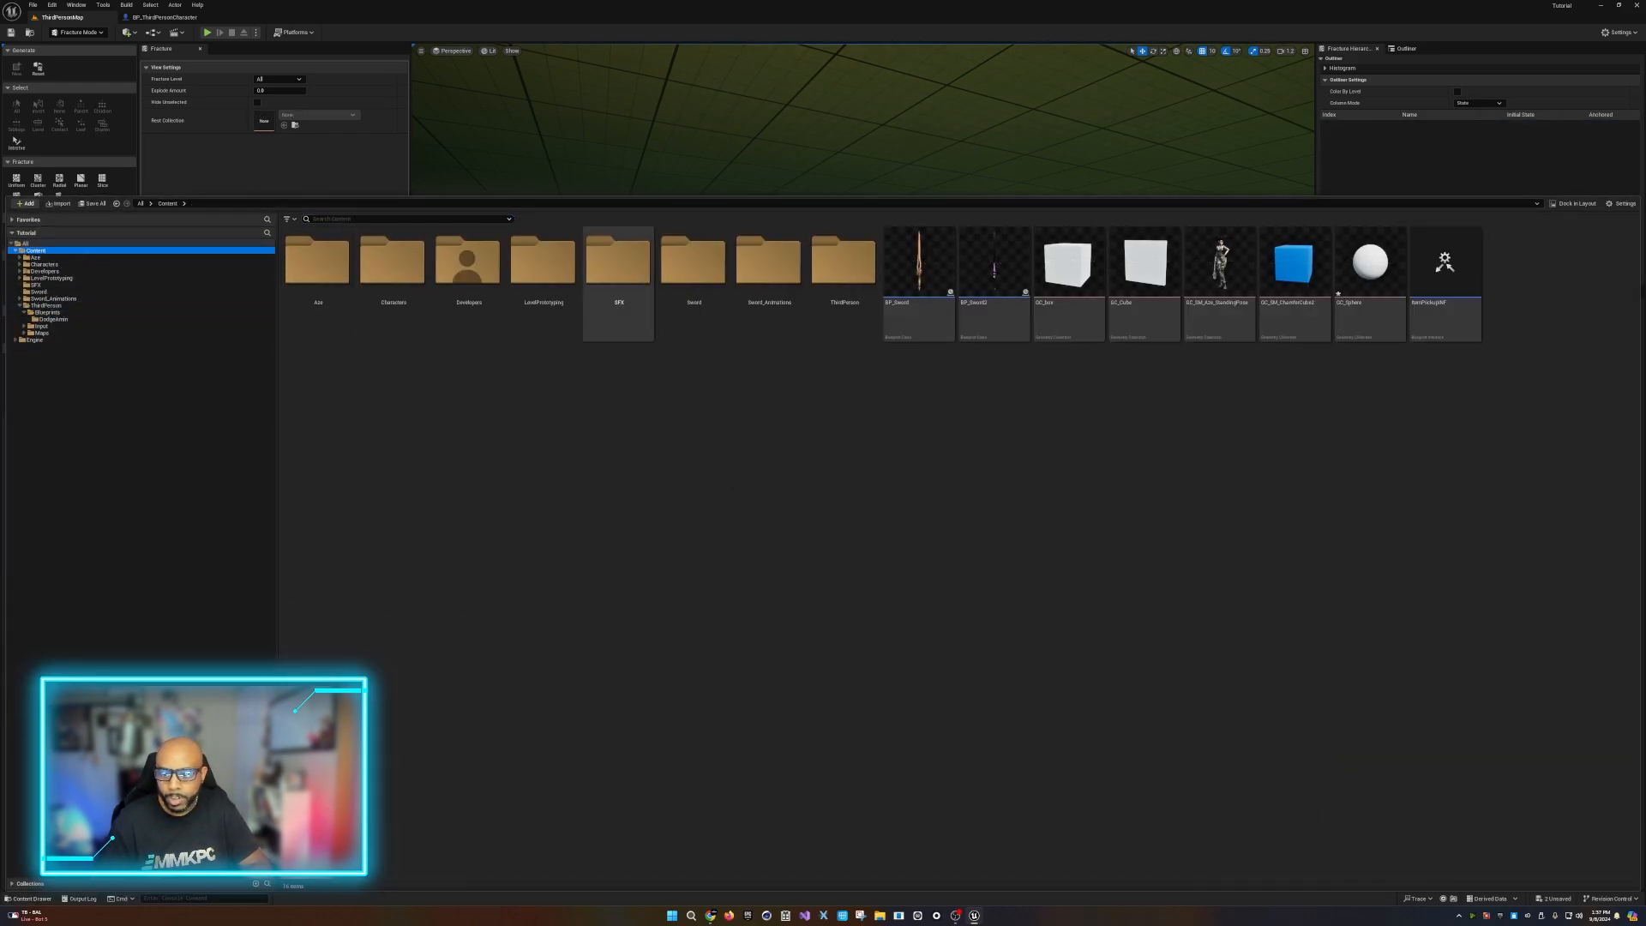
{"action": "left_click_drag", "start_coordinate": [1370, 261], "coordinate": [1003, 456]}
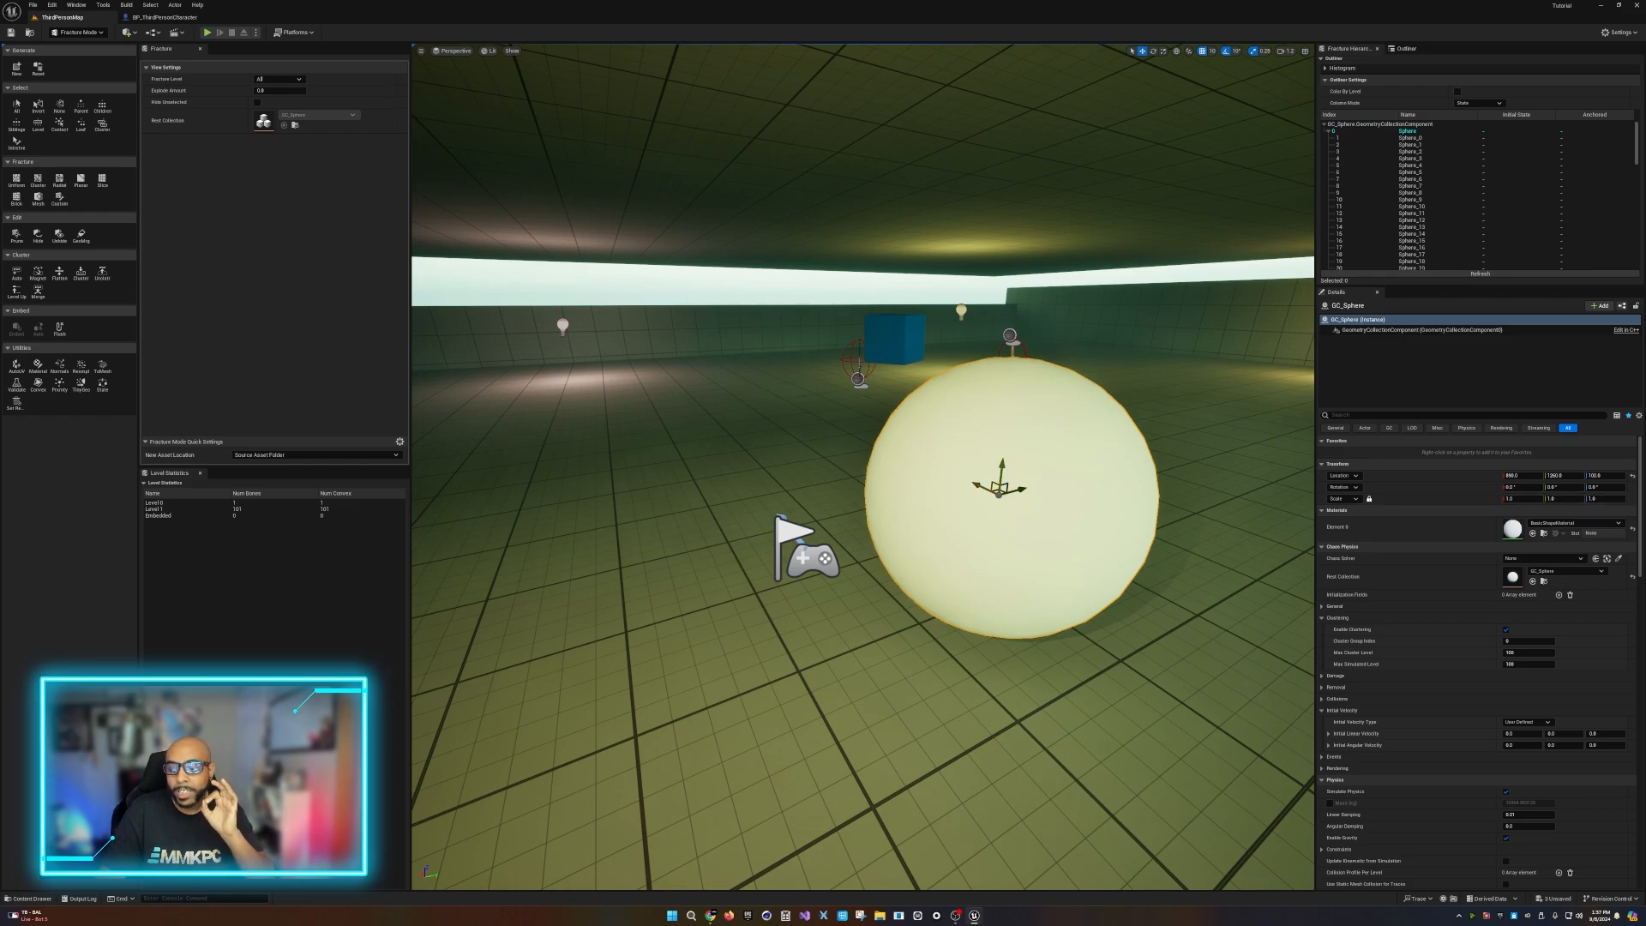
Scale the placed GC_Sphere uniformly to 0.5.
{"action": "left_click", "coordinate": [1511, 499]}
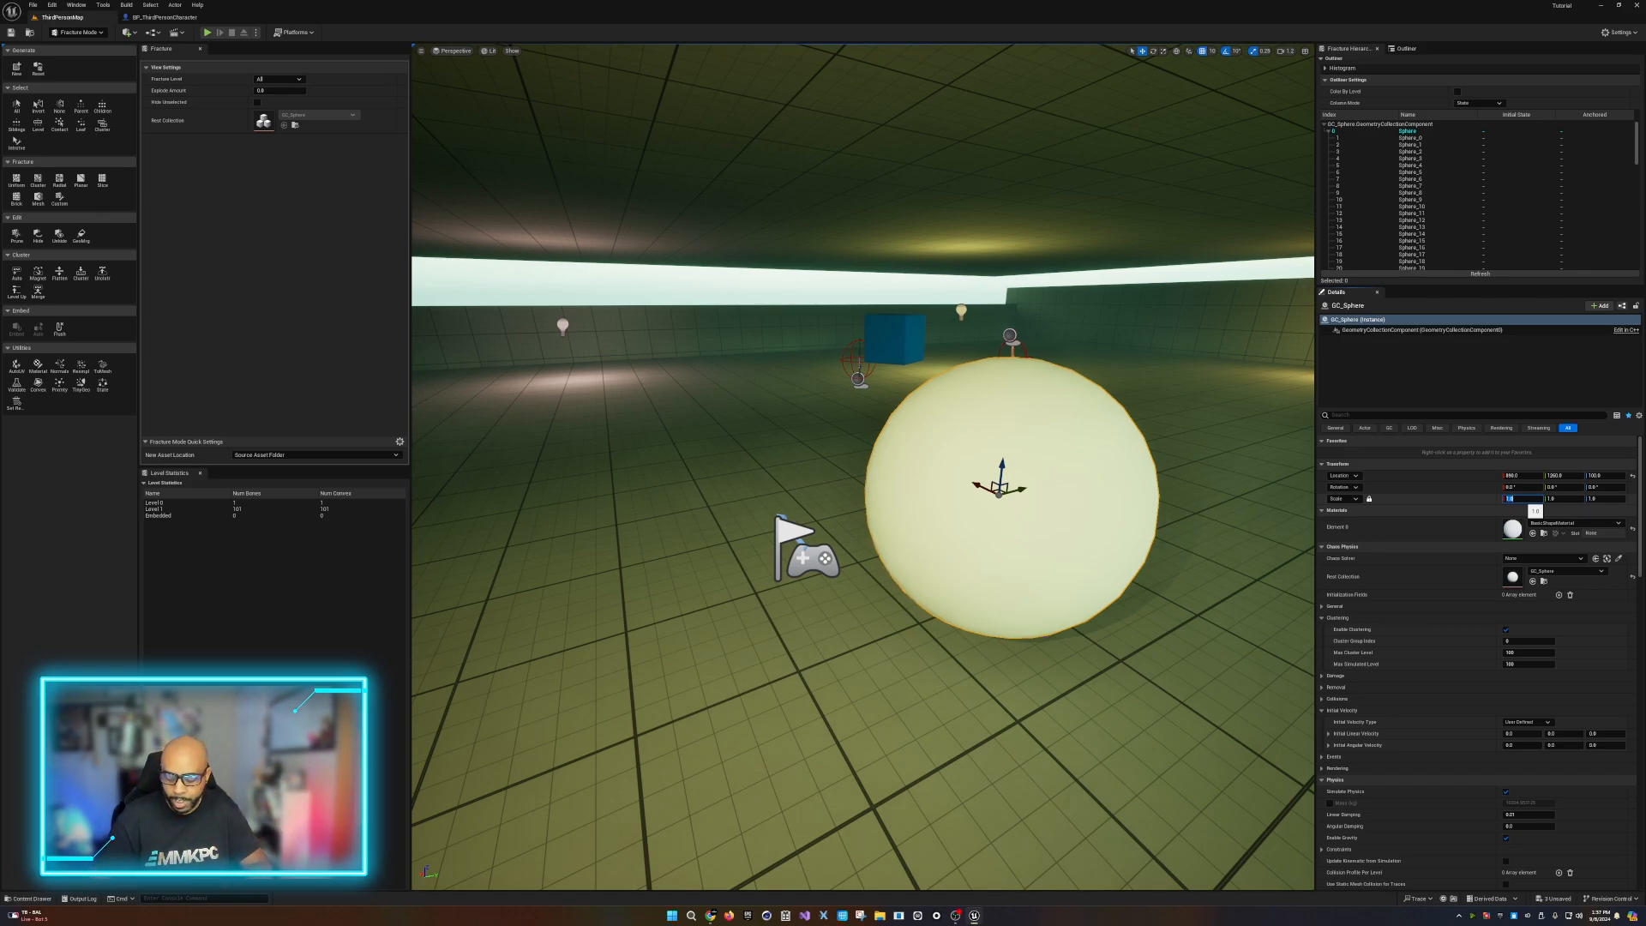
{"action": "key", "text": "Return"}
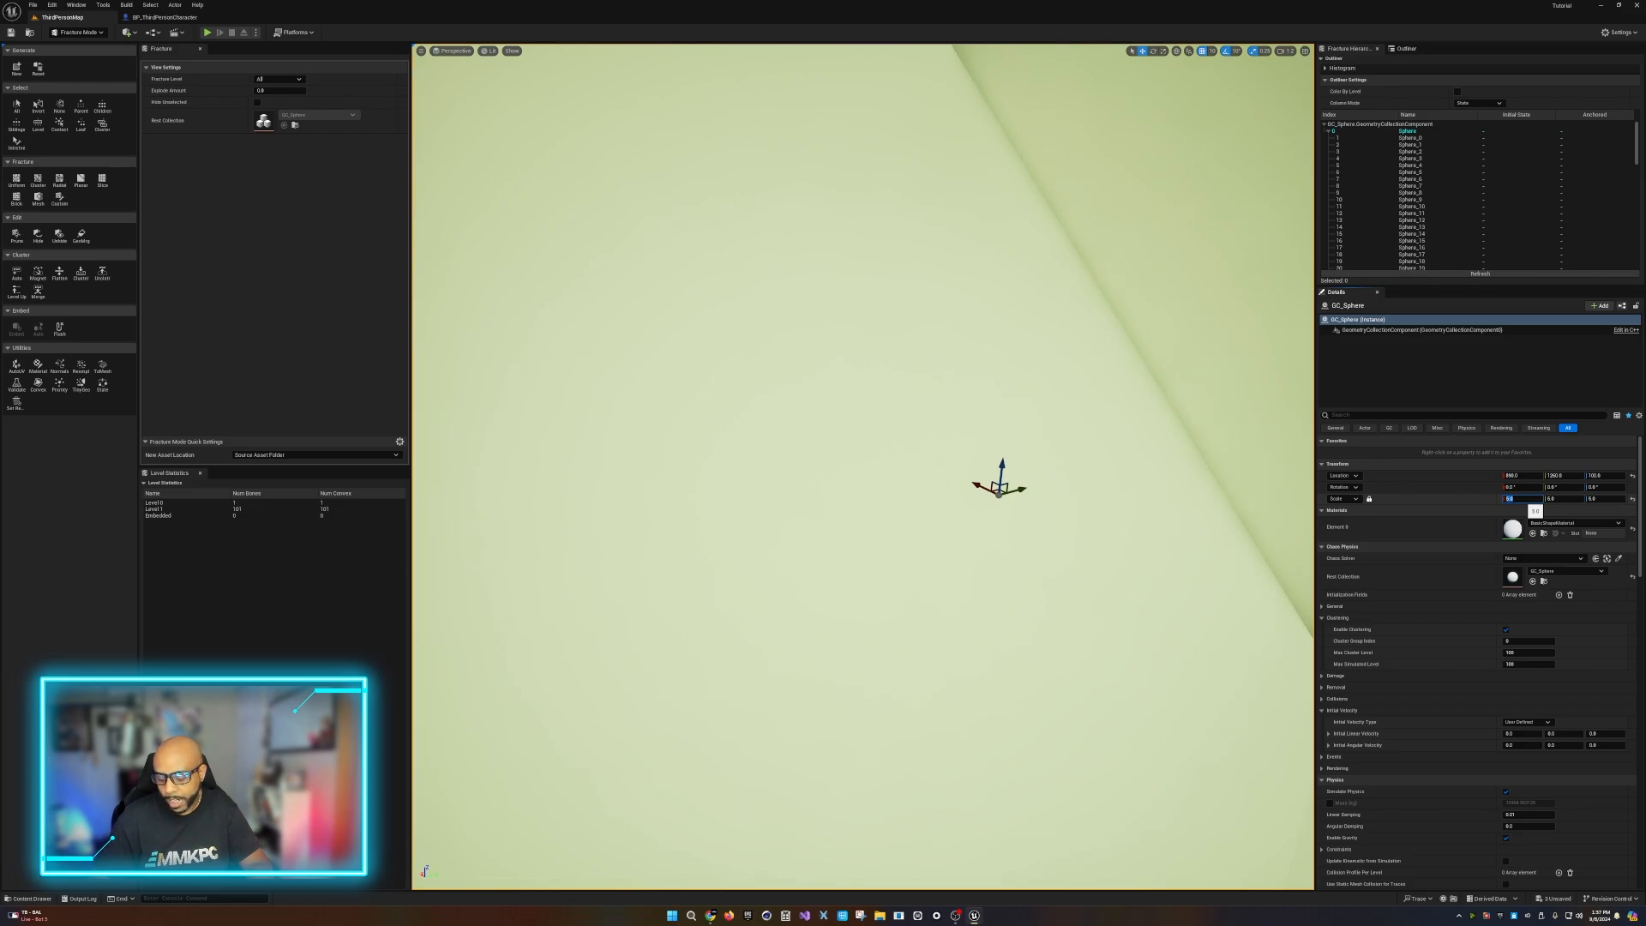
{"action": "key", "text": "Return"}
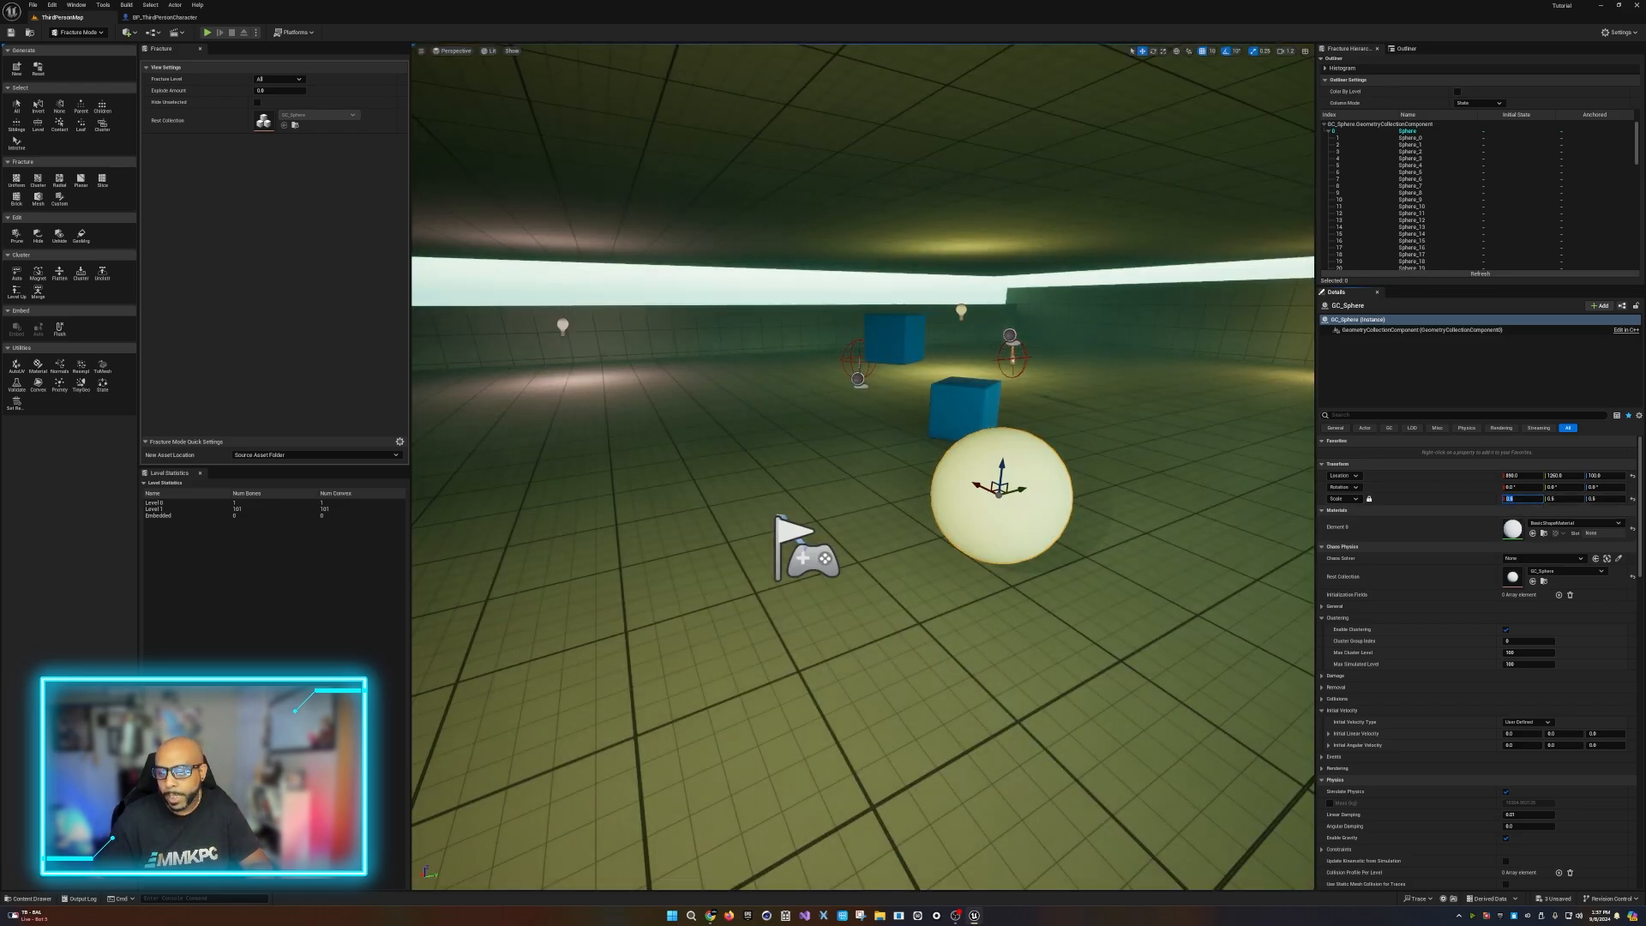
Raise the sphere slightly and duplicate it twice to form a row of three spheres along the X axis.
{"action": "mouse_move", "coordinate": [1001, 468]}
{"action": "left_mouse_down"}
{"action": "mouse_move", "coordinate": [1004, 426]}
{"action": "mouse_move", "coordinate": [1004, 442]}
{"action": "left_mouse_up"}
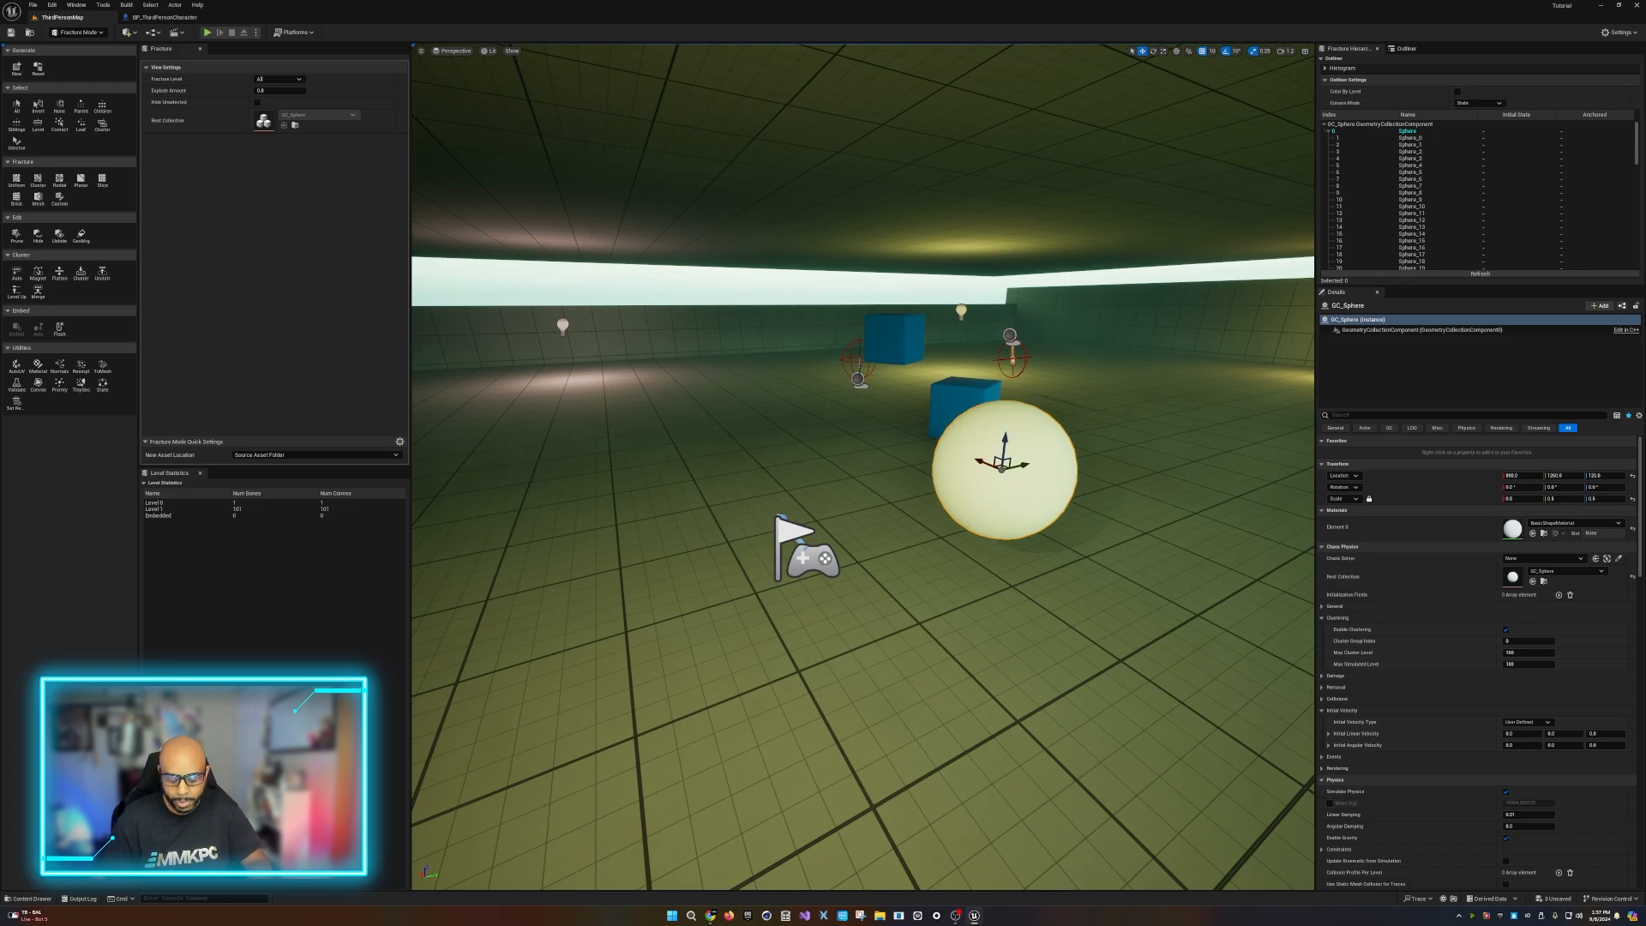
{"action": "left_click_drag", "start_coordinate": [989, 464], "coordinate": [816, 388], "text": "alt"}
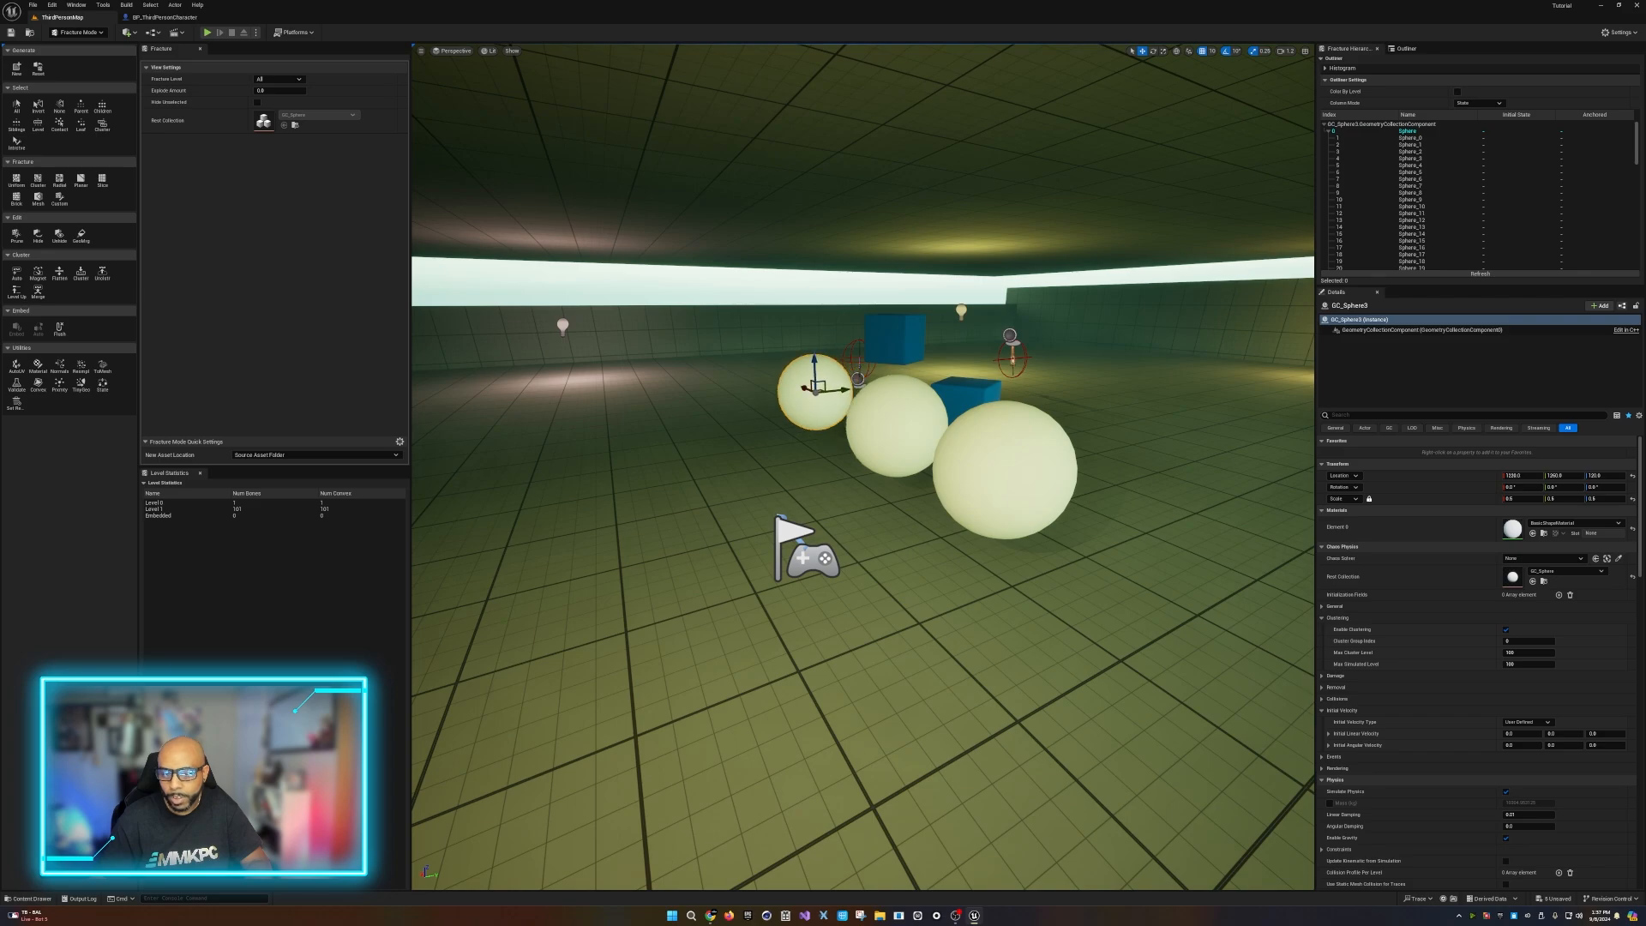
Play the level, pick up the purple sword, smash the three white spheres with it, and end the session.
{"action": "left_click", "coordinate": [206, 31]}
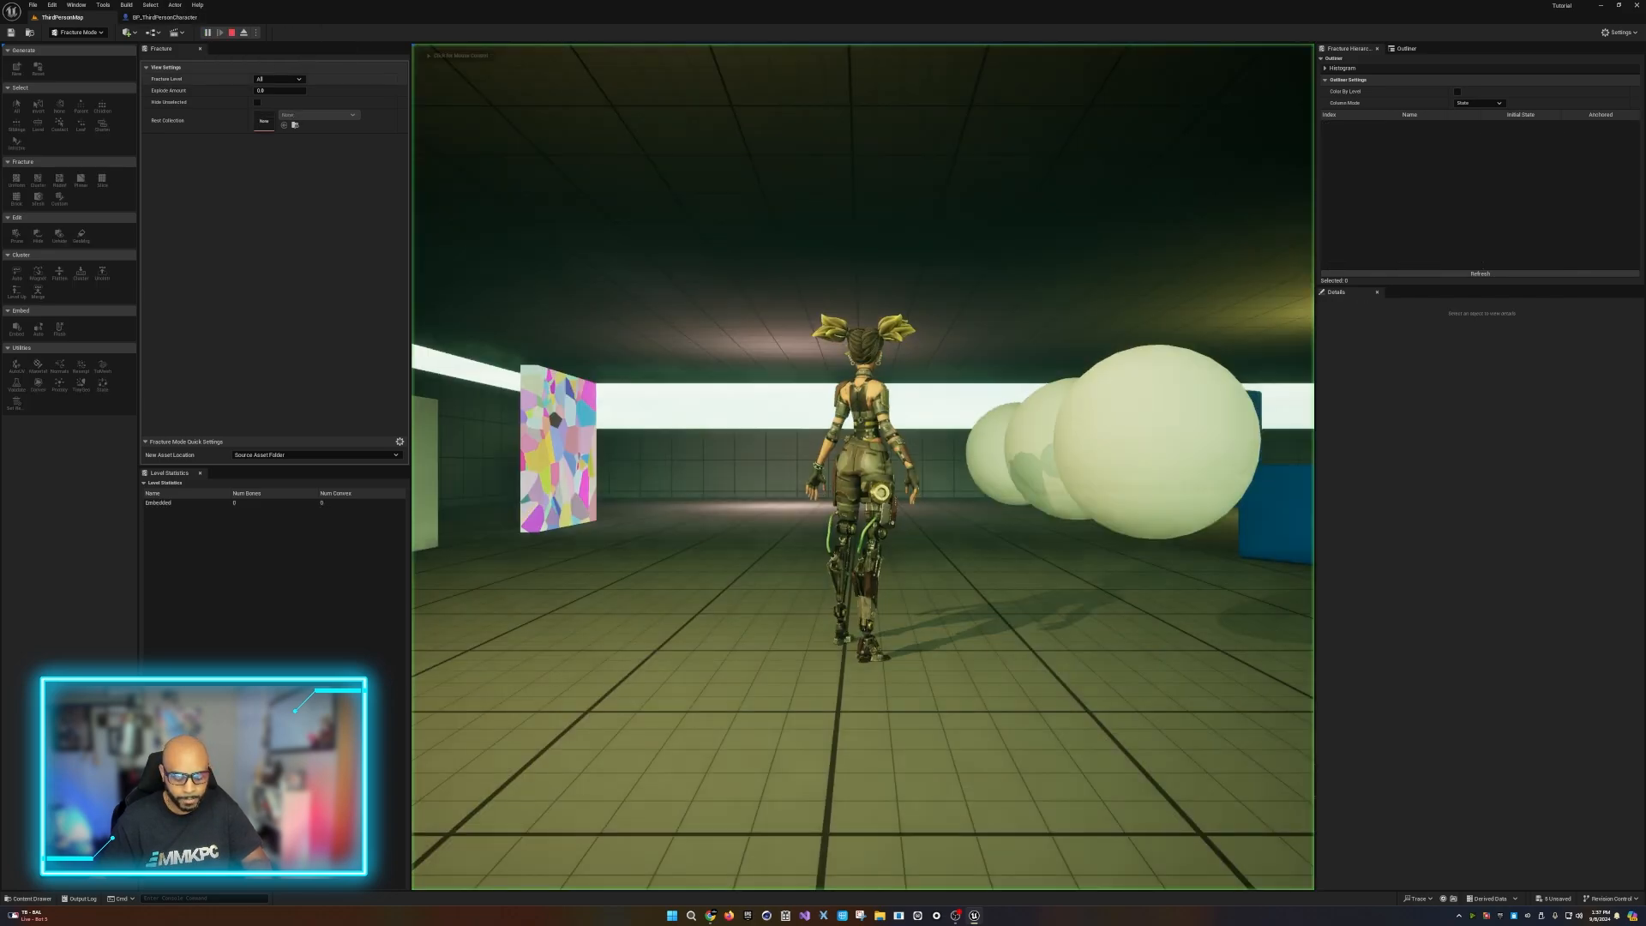
{"action": "left_click", "coordinate": [862, 467]}
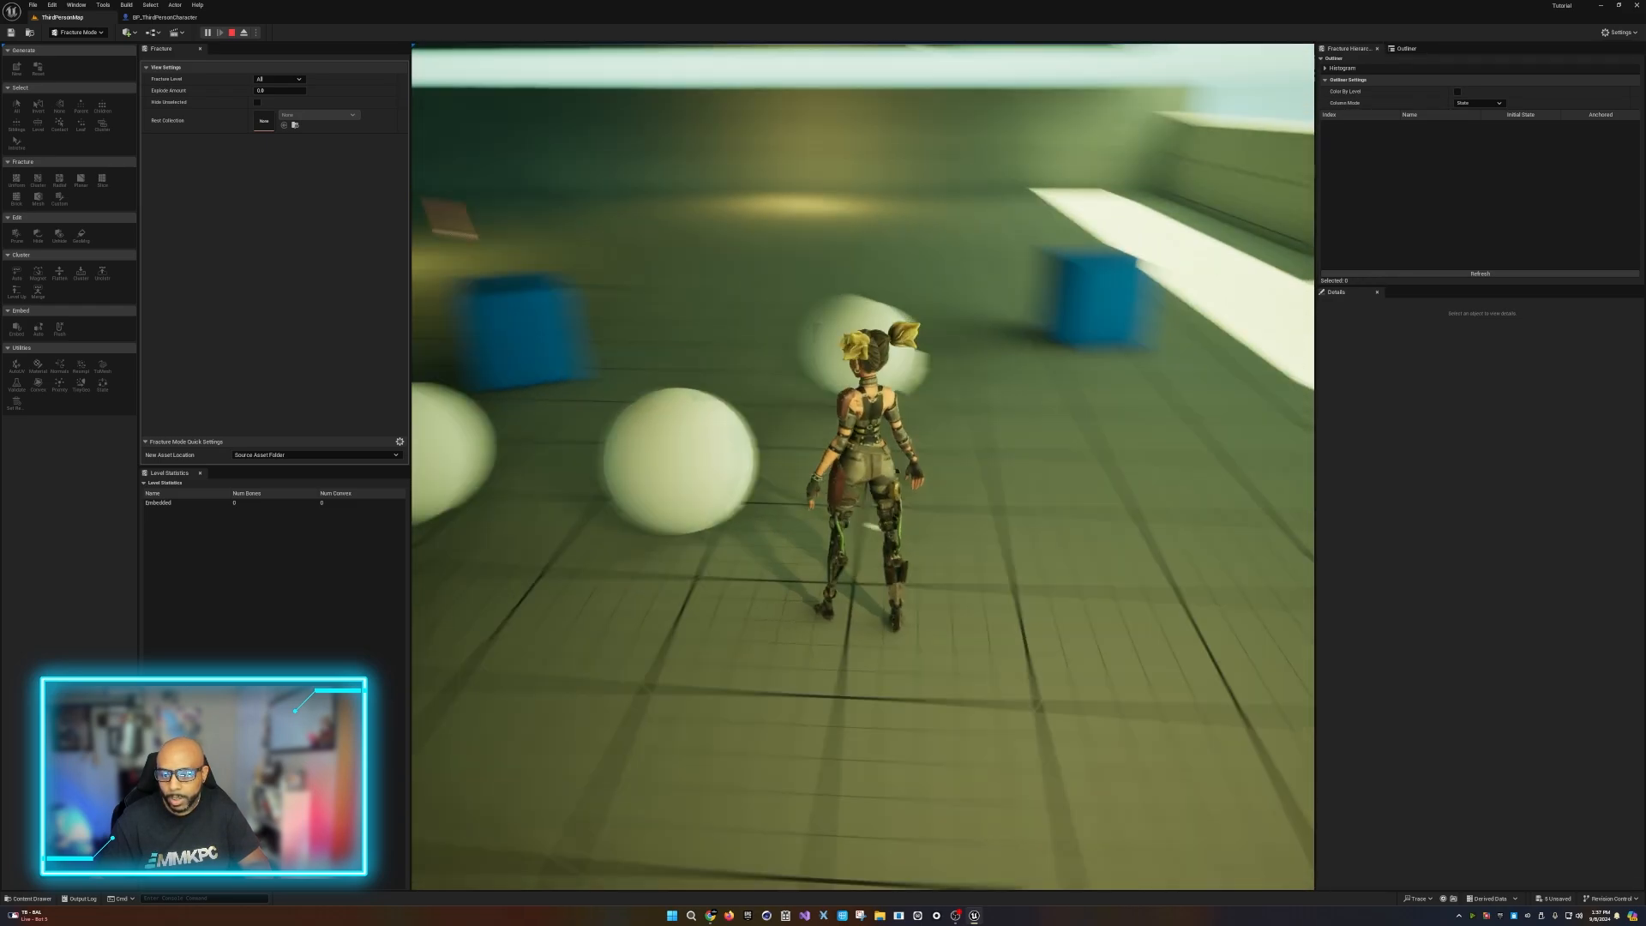
{"action": "key", "text": "w"}
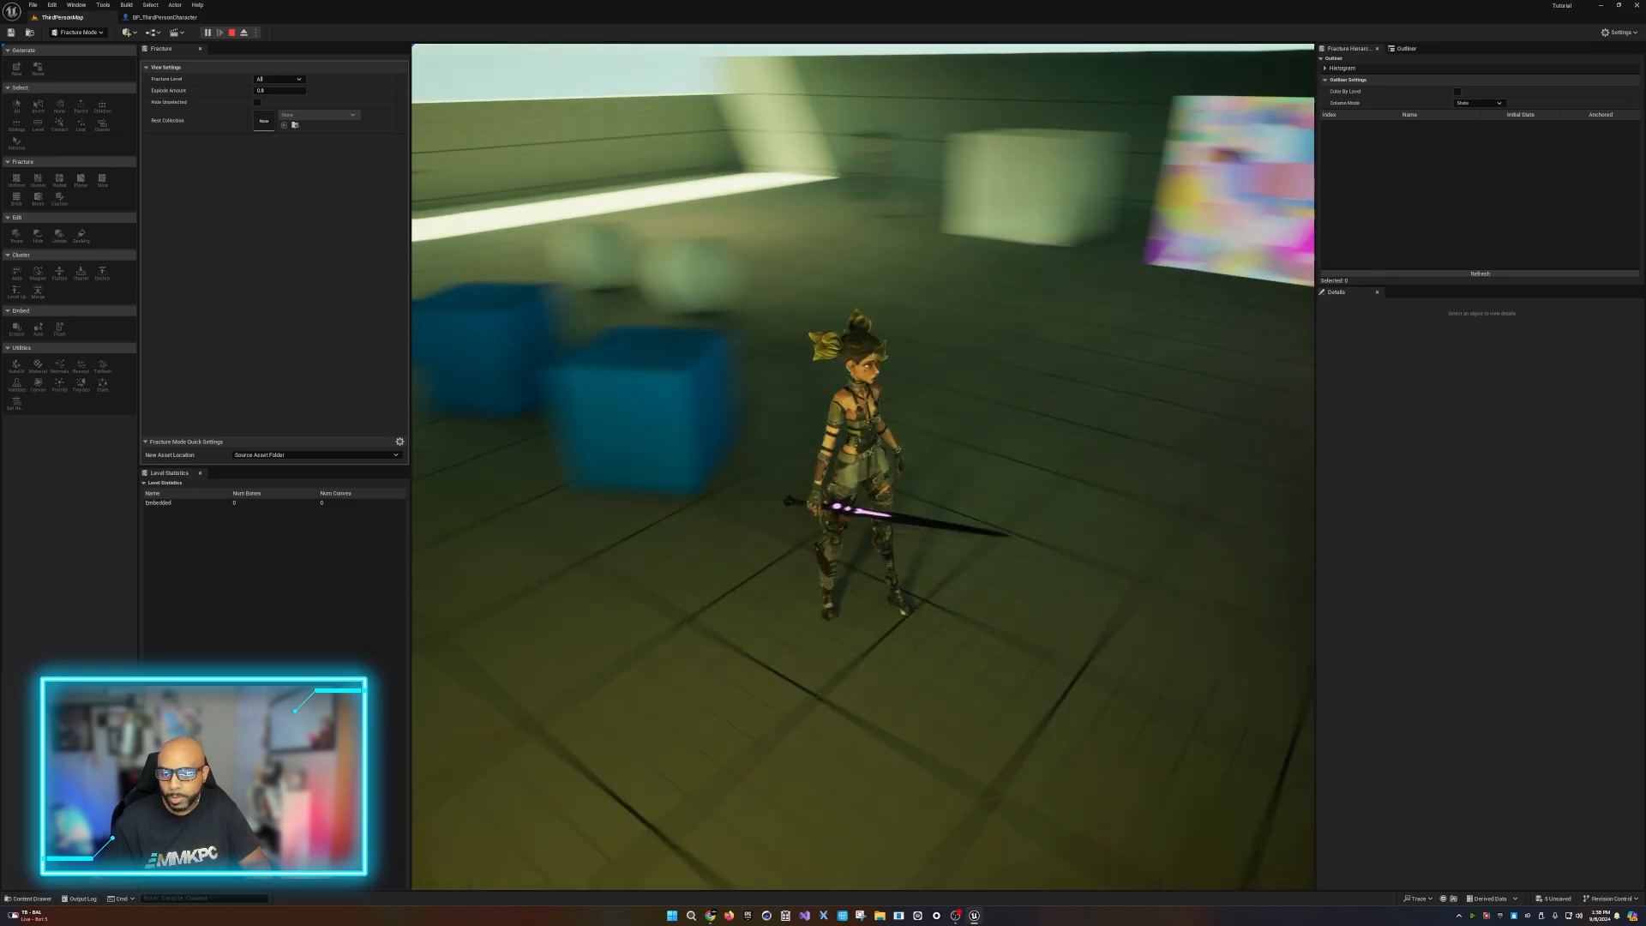
{"action": "key", "text": "w"}
{"action": "key", "text": "w"}
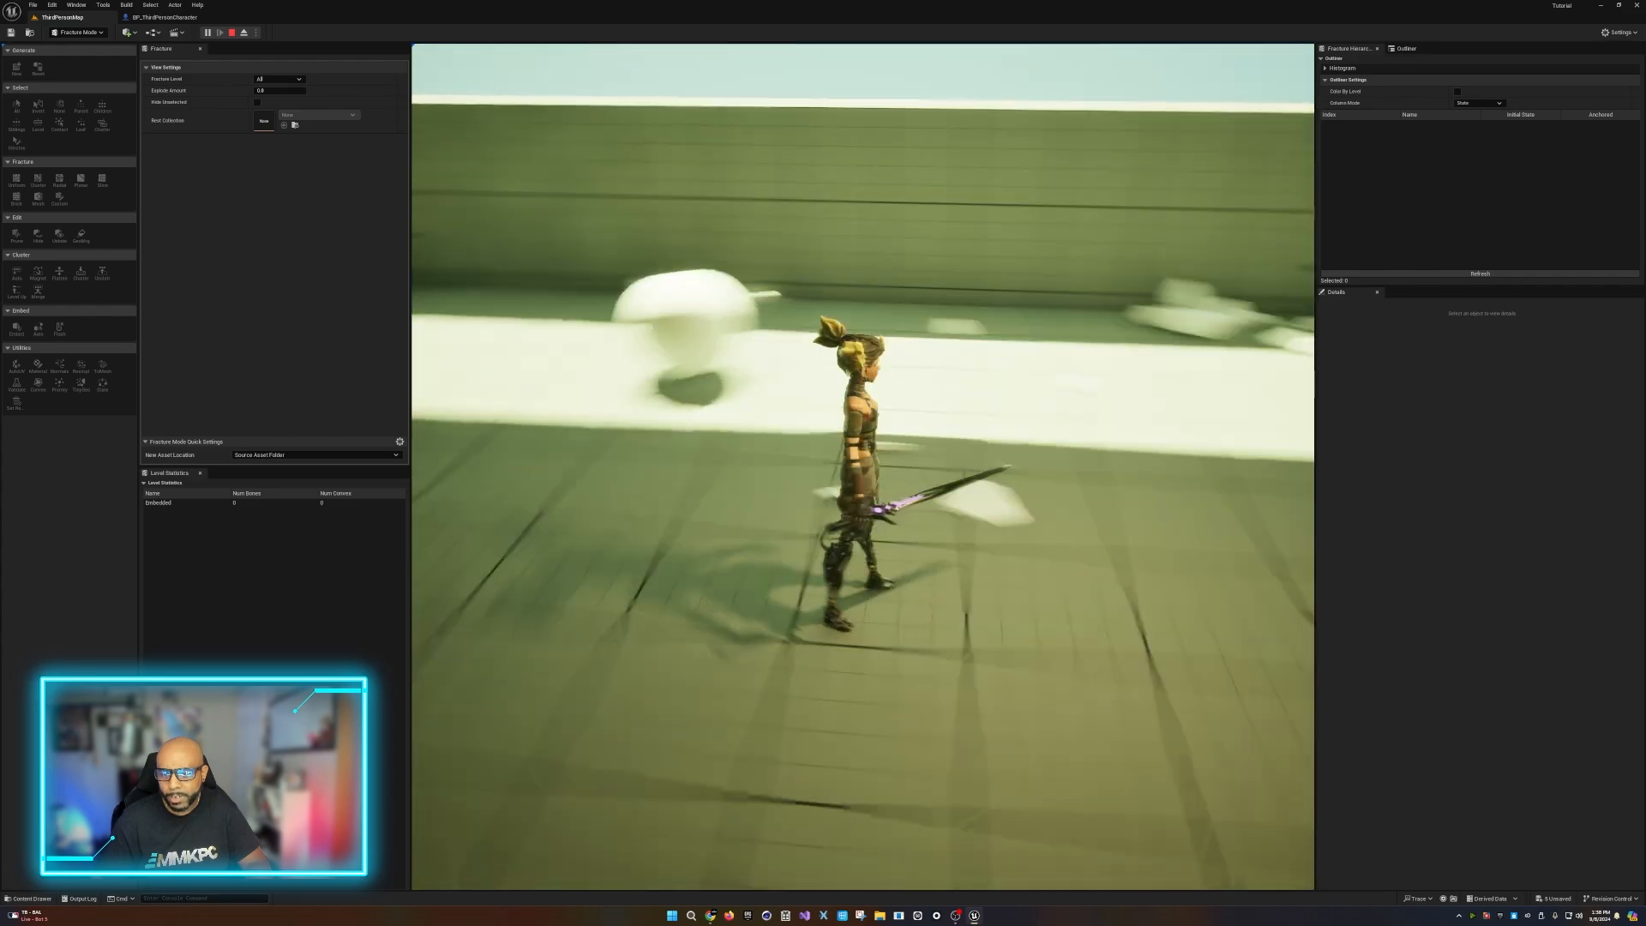
{"action": "key", "text": "w"}
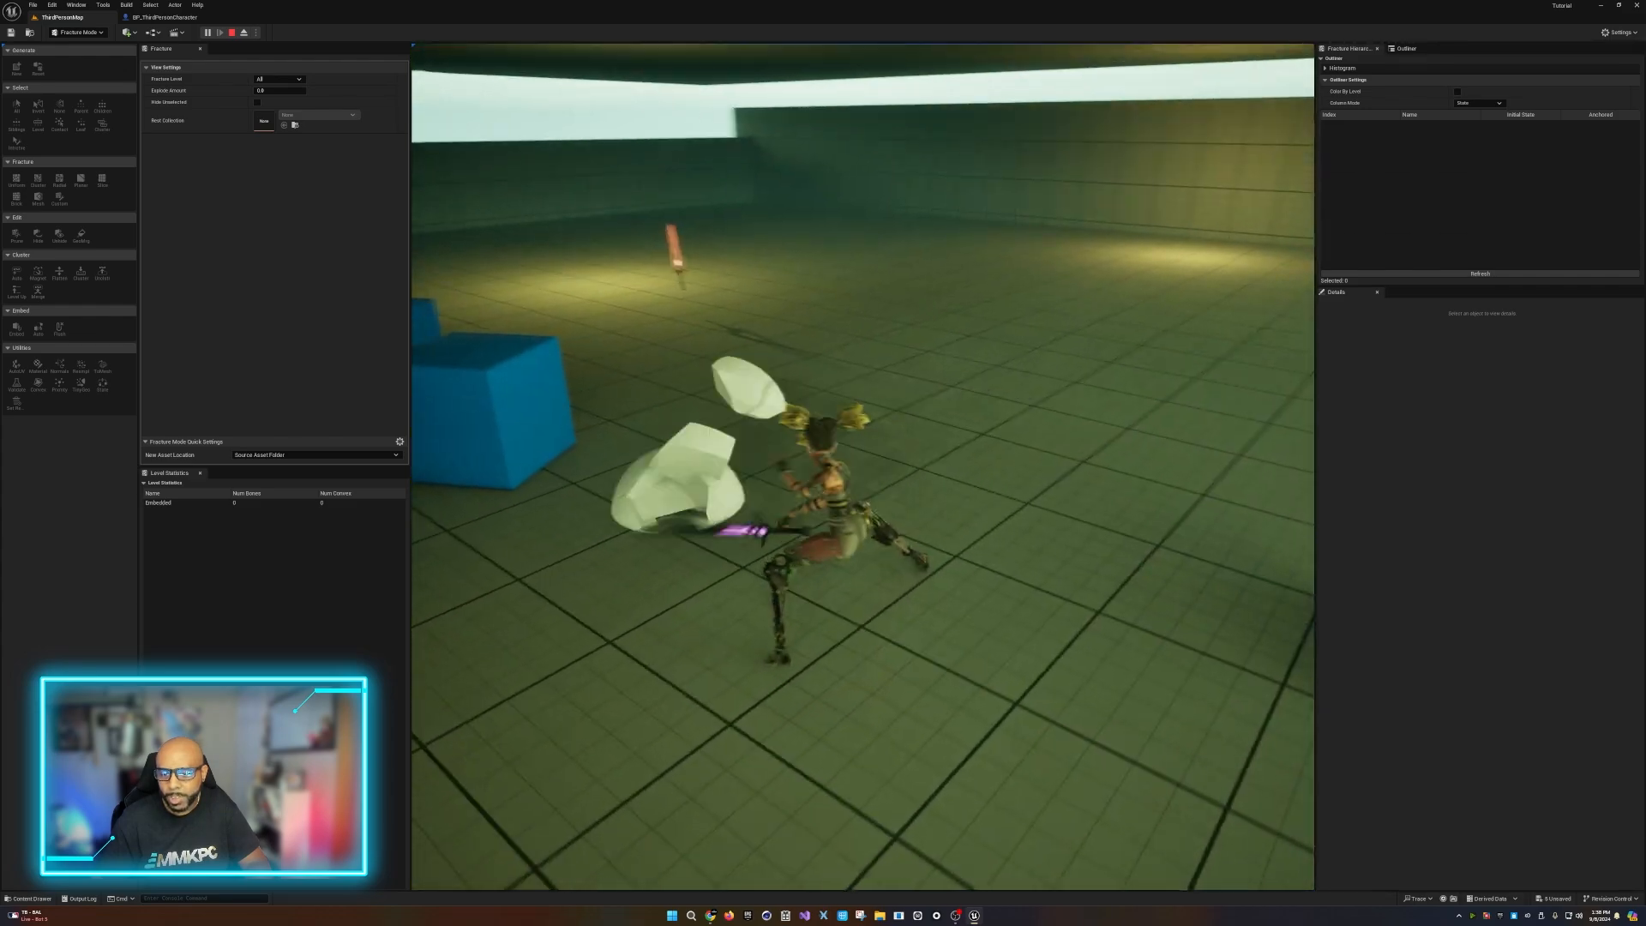
{"action": "key", "text": "w"}
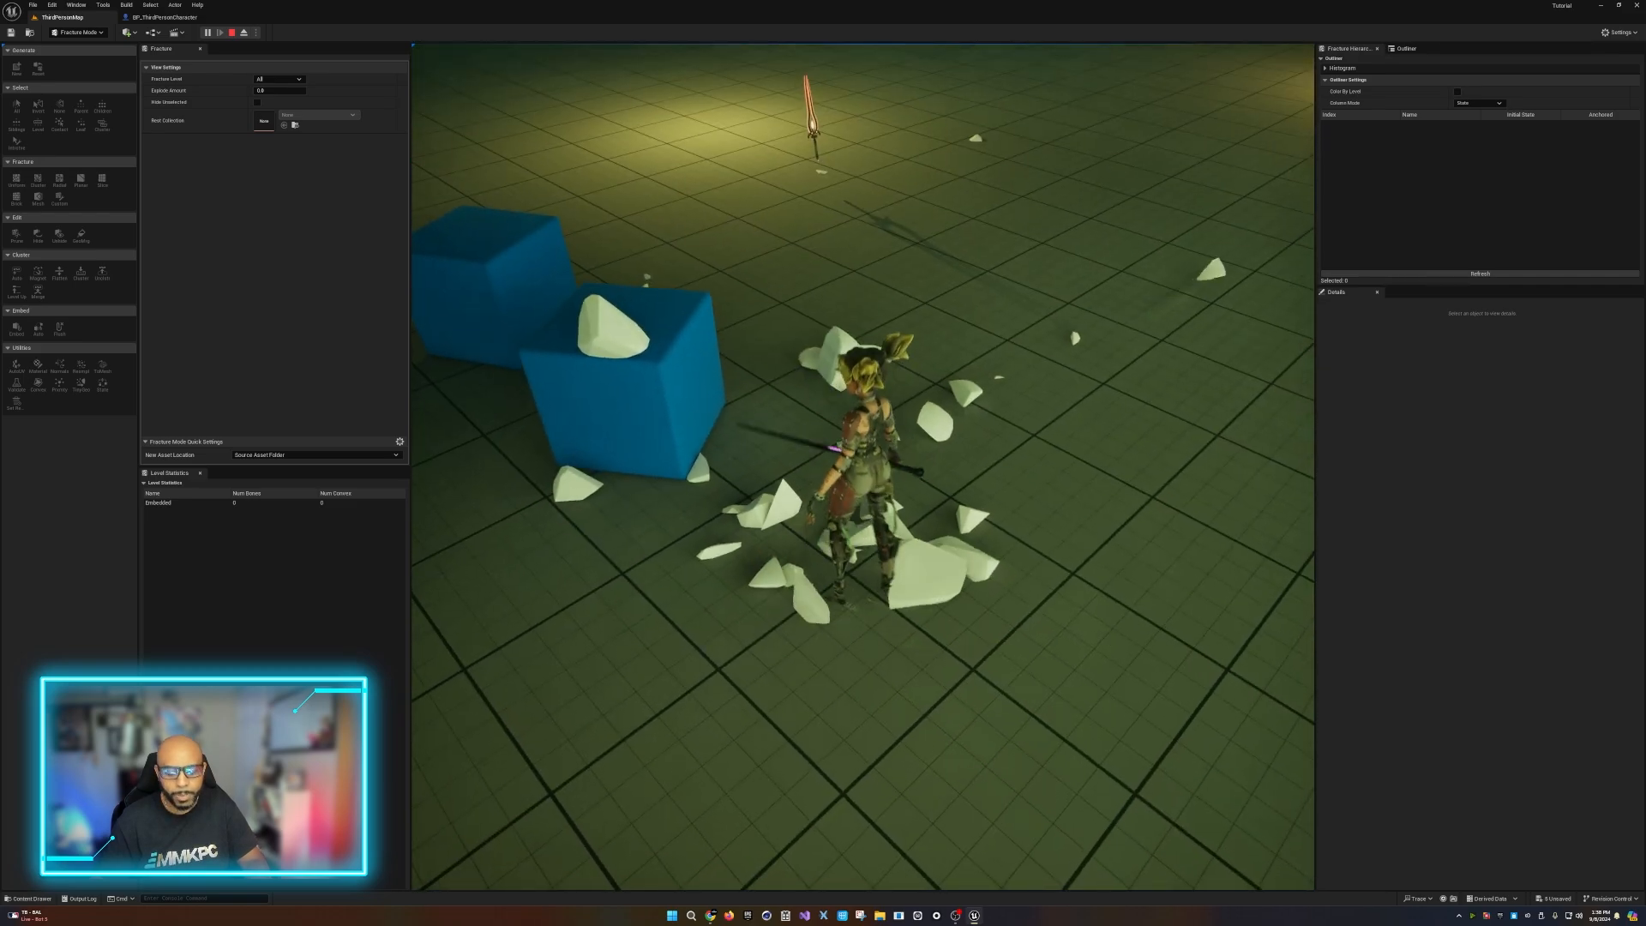
{"action": "key", "text": "Escape"}
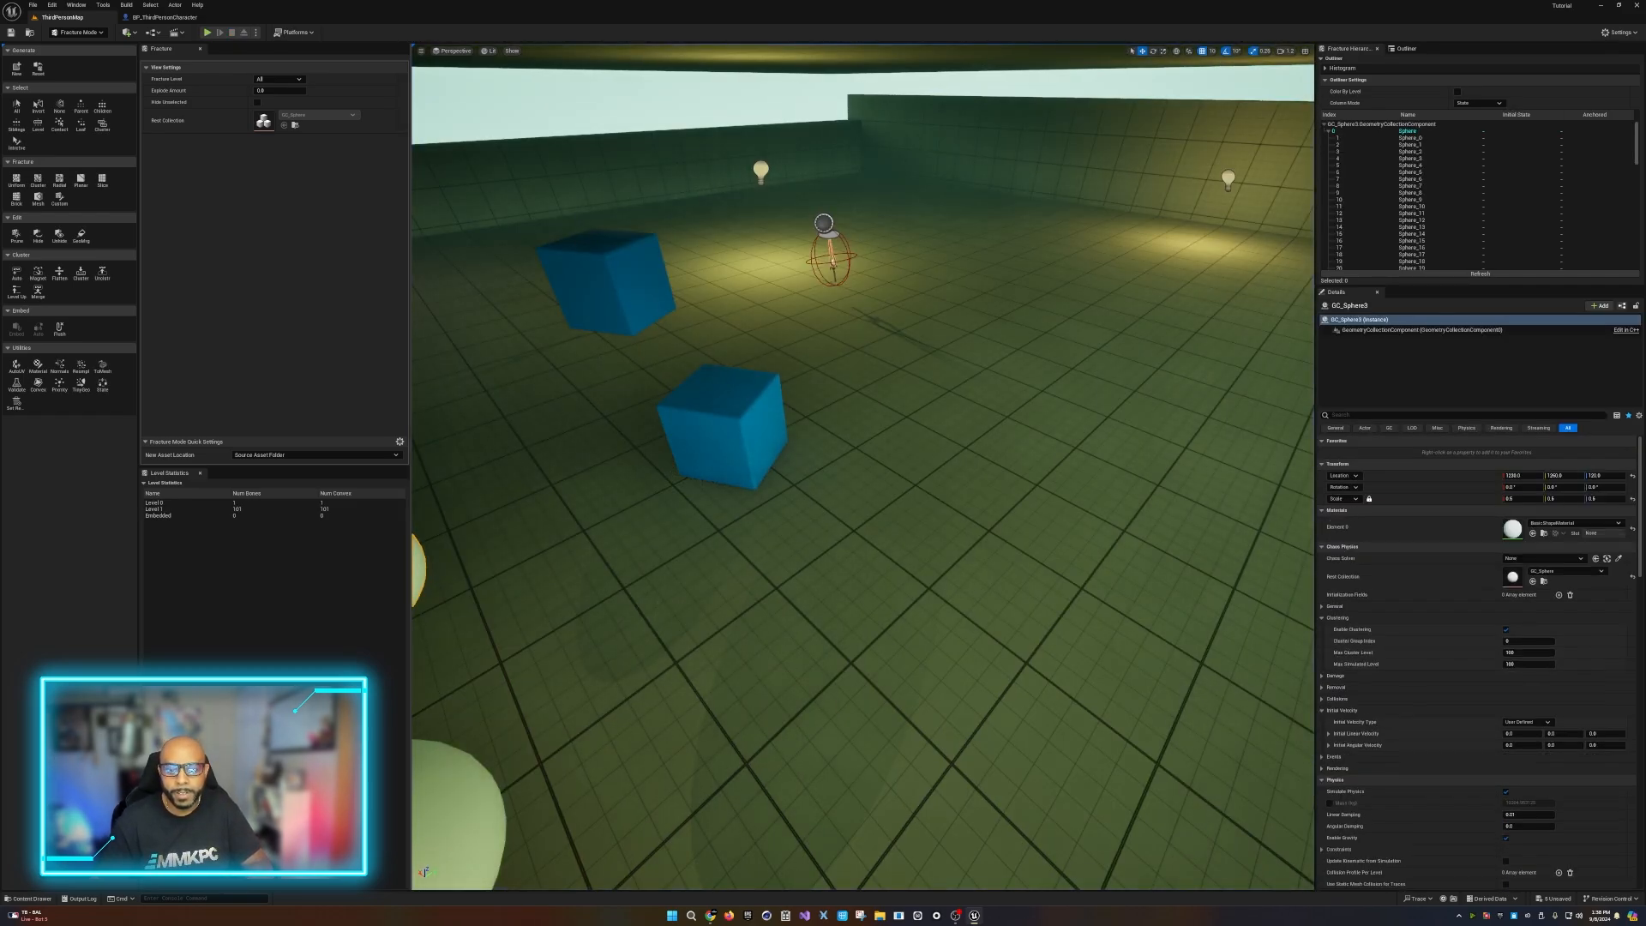
Add a cube shape to the level and position it above the floor in front of the blue cubes.
{"action": "right_click_drag", "start_coordinate": [862, 466], "coordinate": [768, 466]}
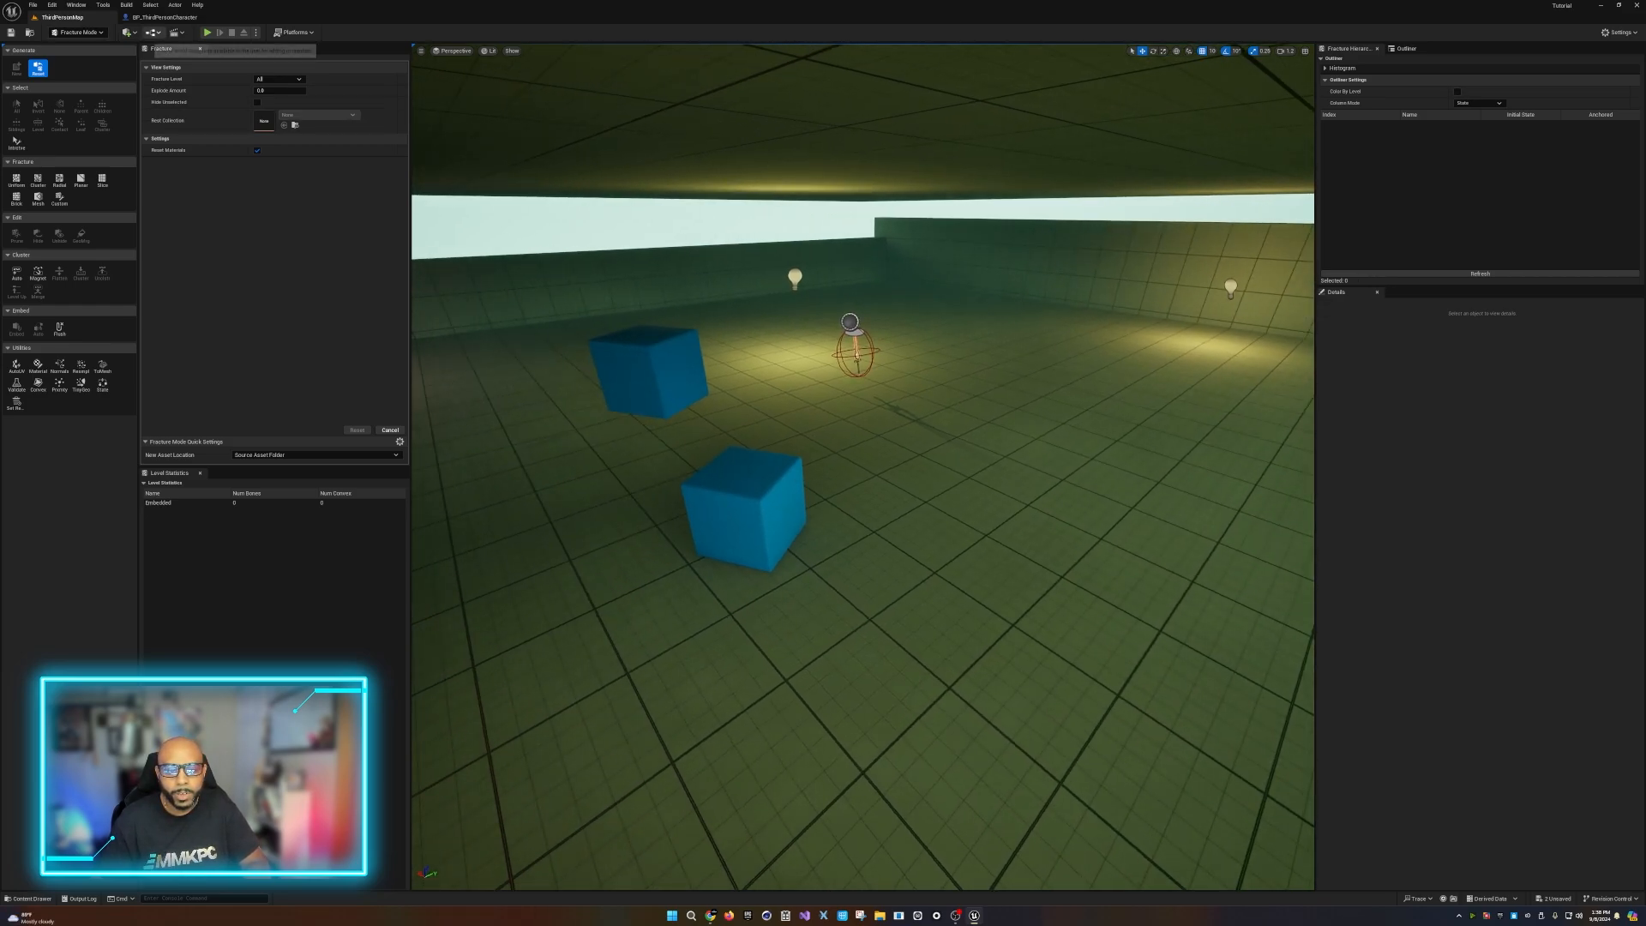
{"action": "left_click", "coordinate": [129, 32]}
{"action": "mouse_move", "coordinate": [159, 141]}
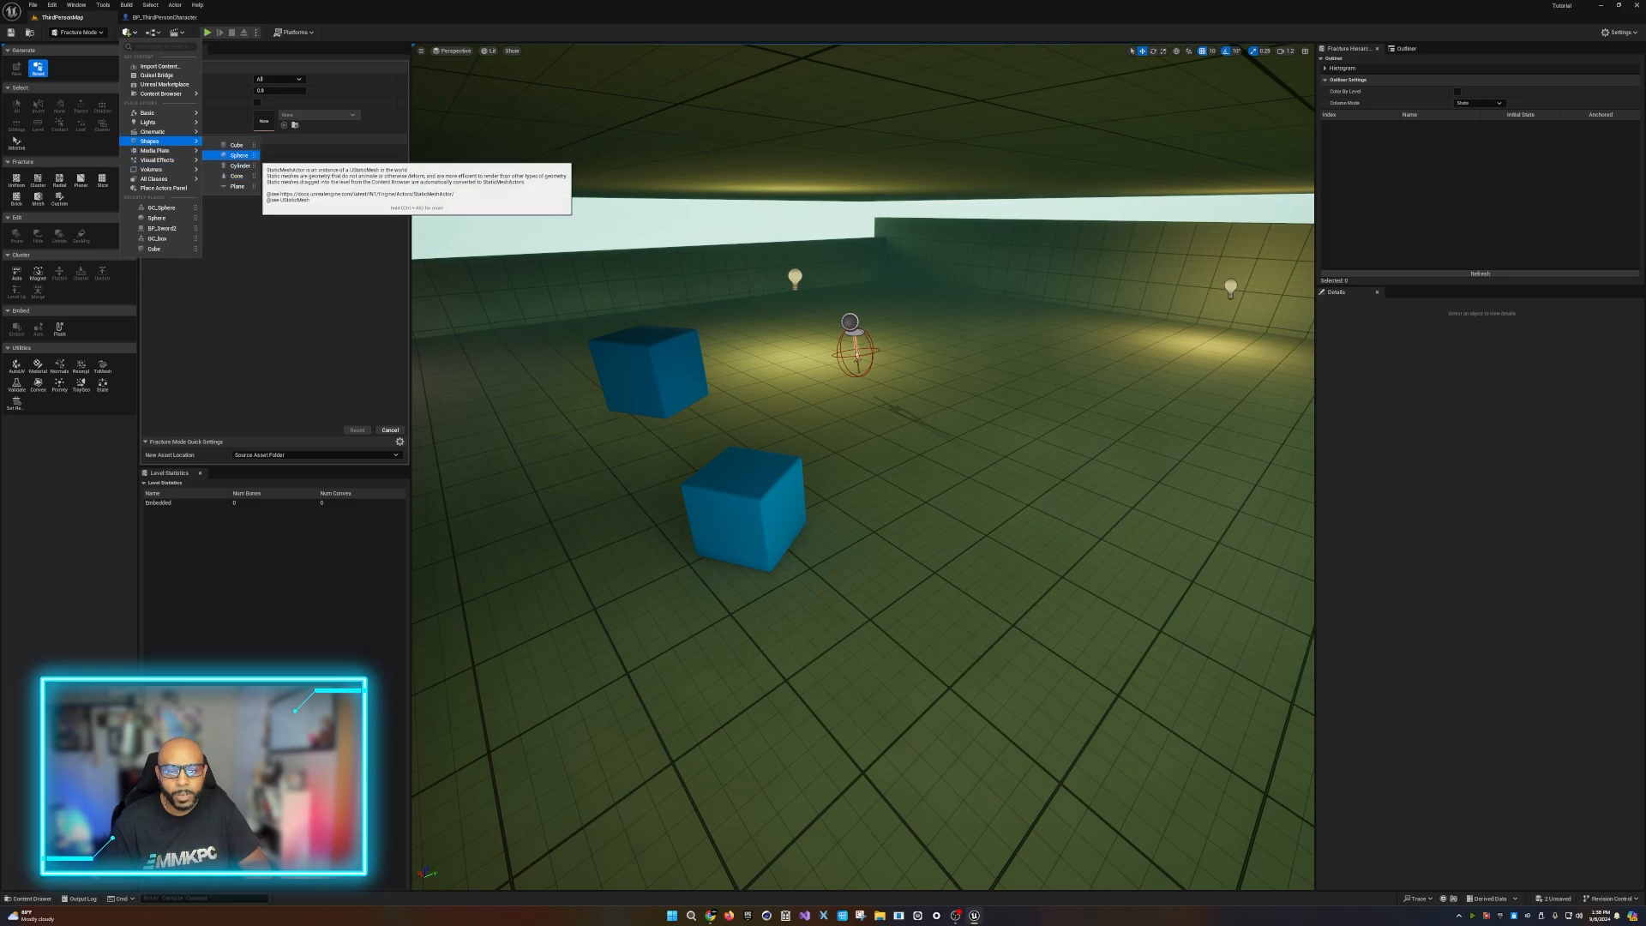
{"action": "left_click", "coordinate": [236, 145]}
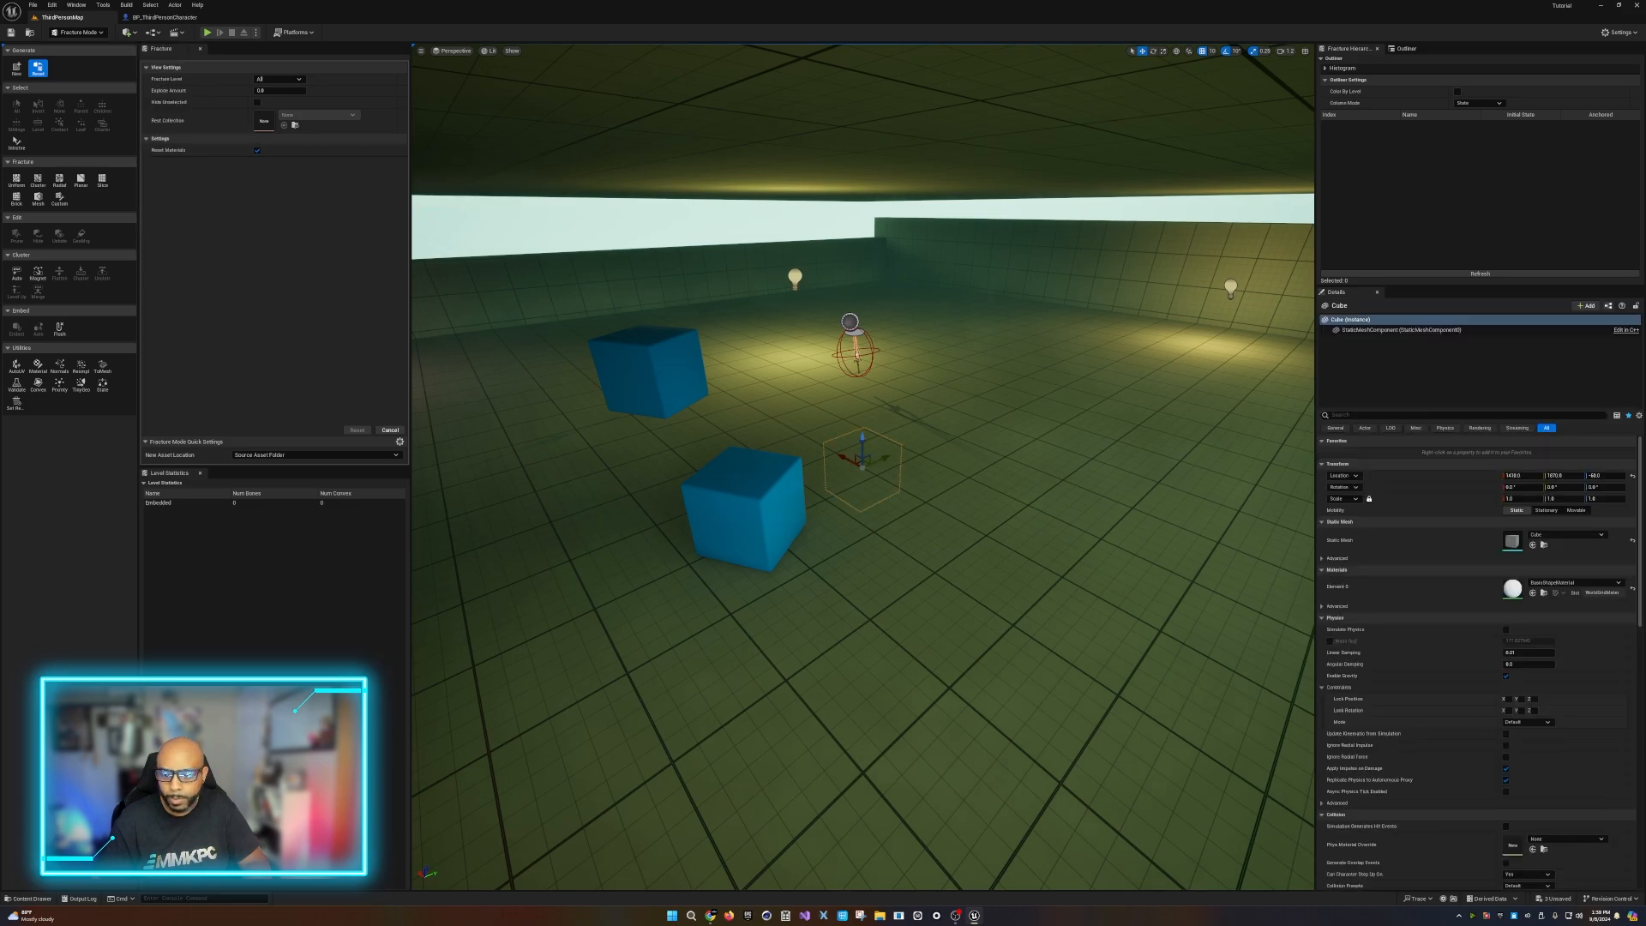
{"action": "left_click_drag", "start_coordinate": [862, 442], "coordinate": [862, 694]}
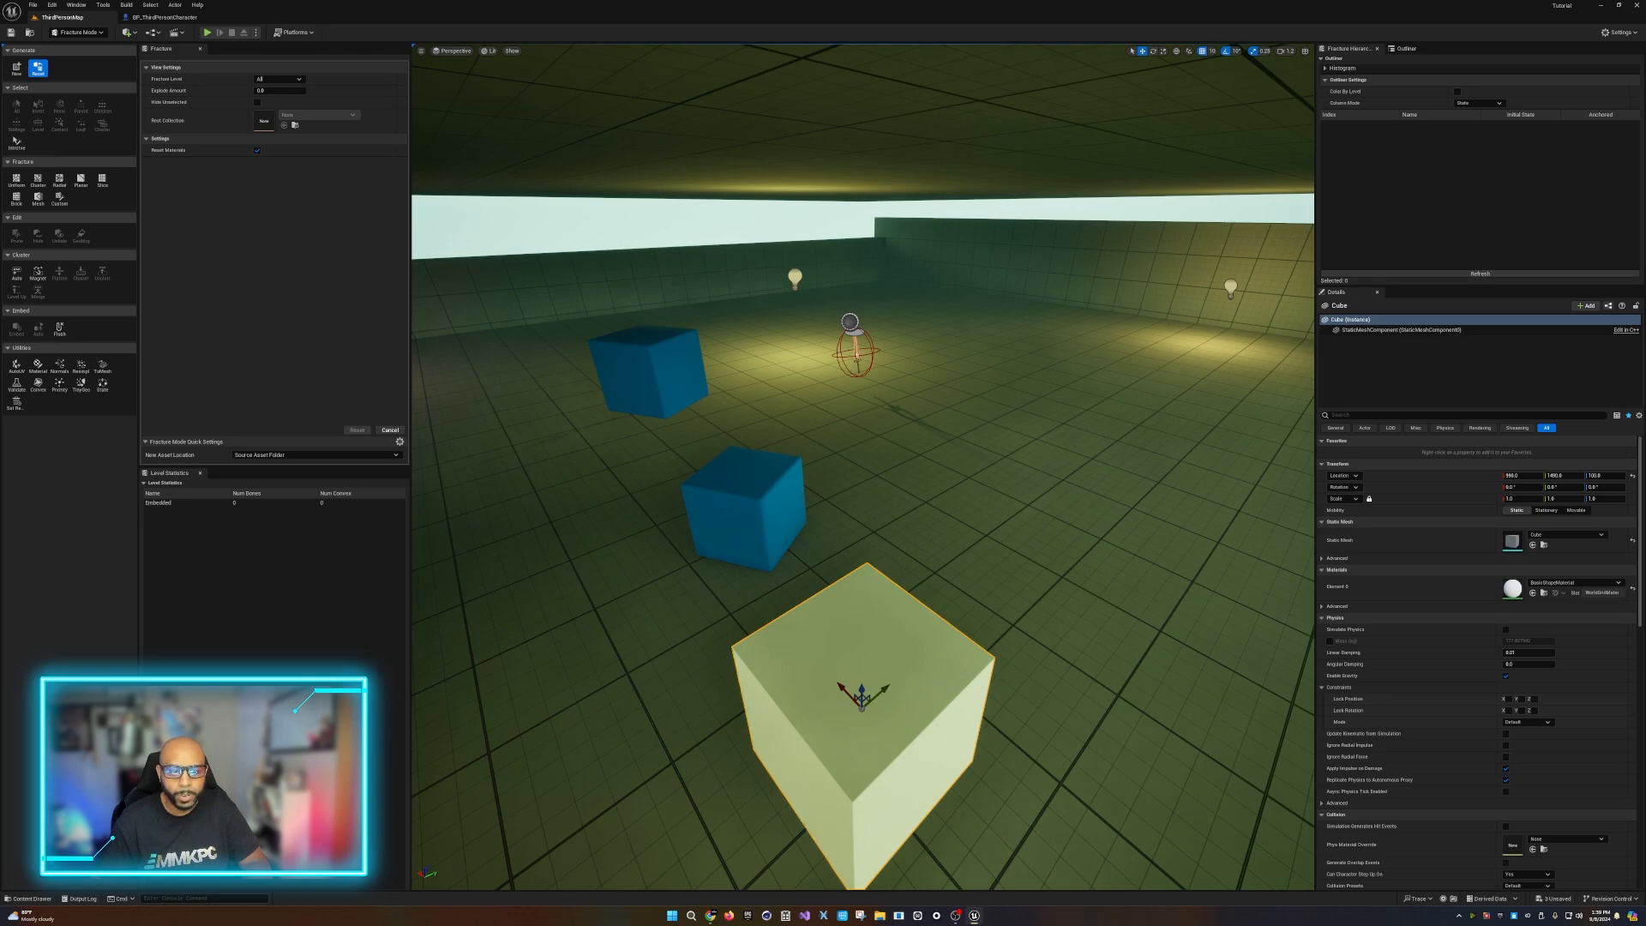
Create a geometry collection named GC_Cube3 from the new cube in the Content folder.
{"action": "left_click", "coordinate": [17, 69]}
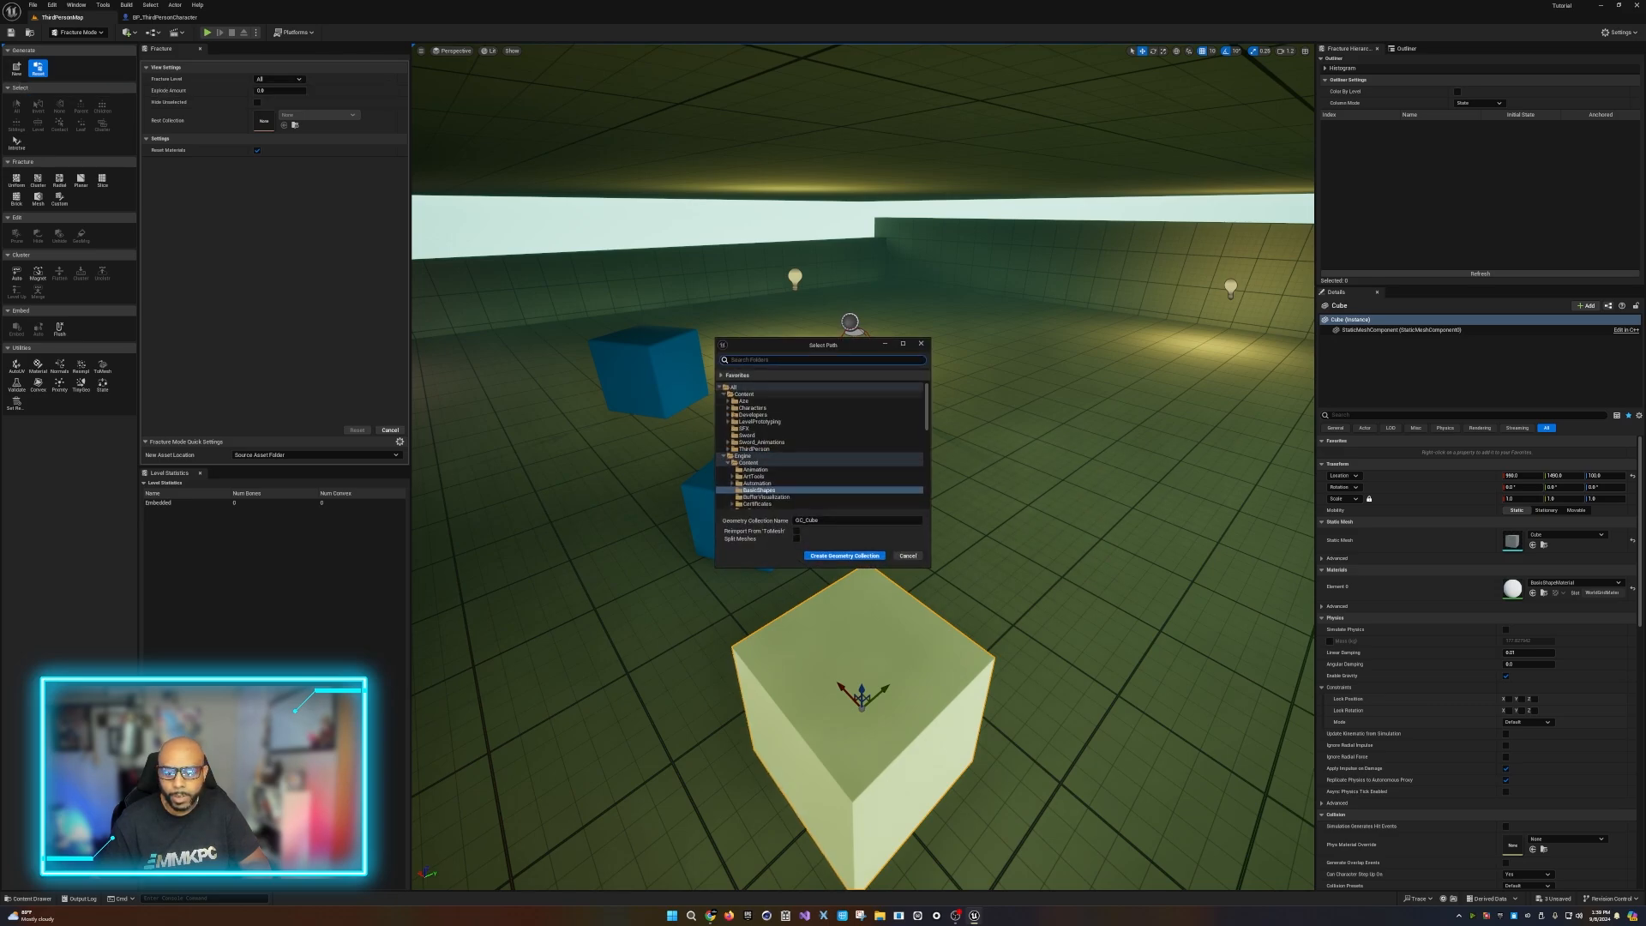
{"action": "left_click", "coordinate": [755, 394]}
{"action": "left_click", "coordinate": [824, 519]}
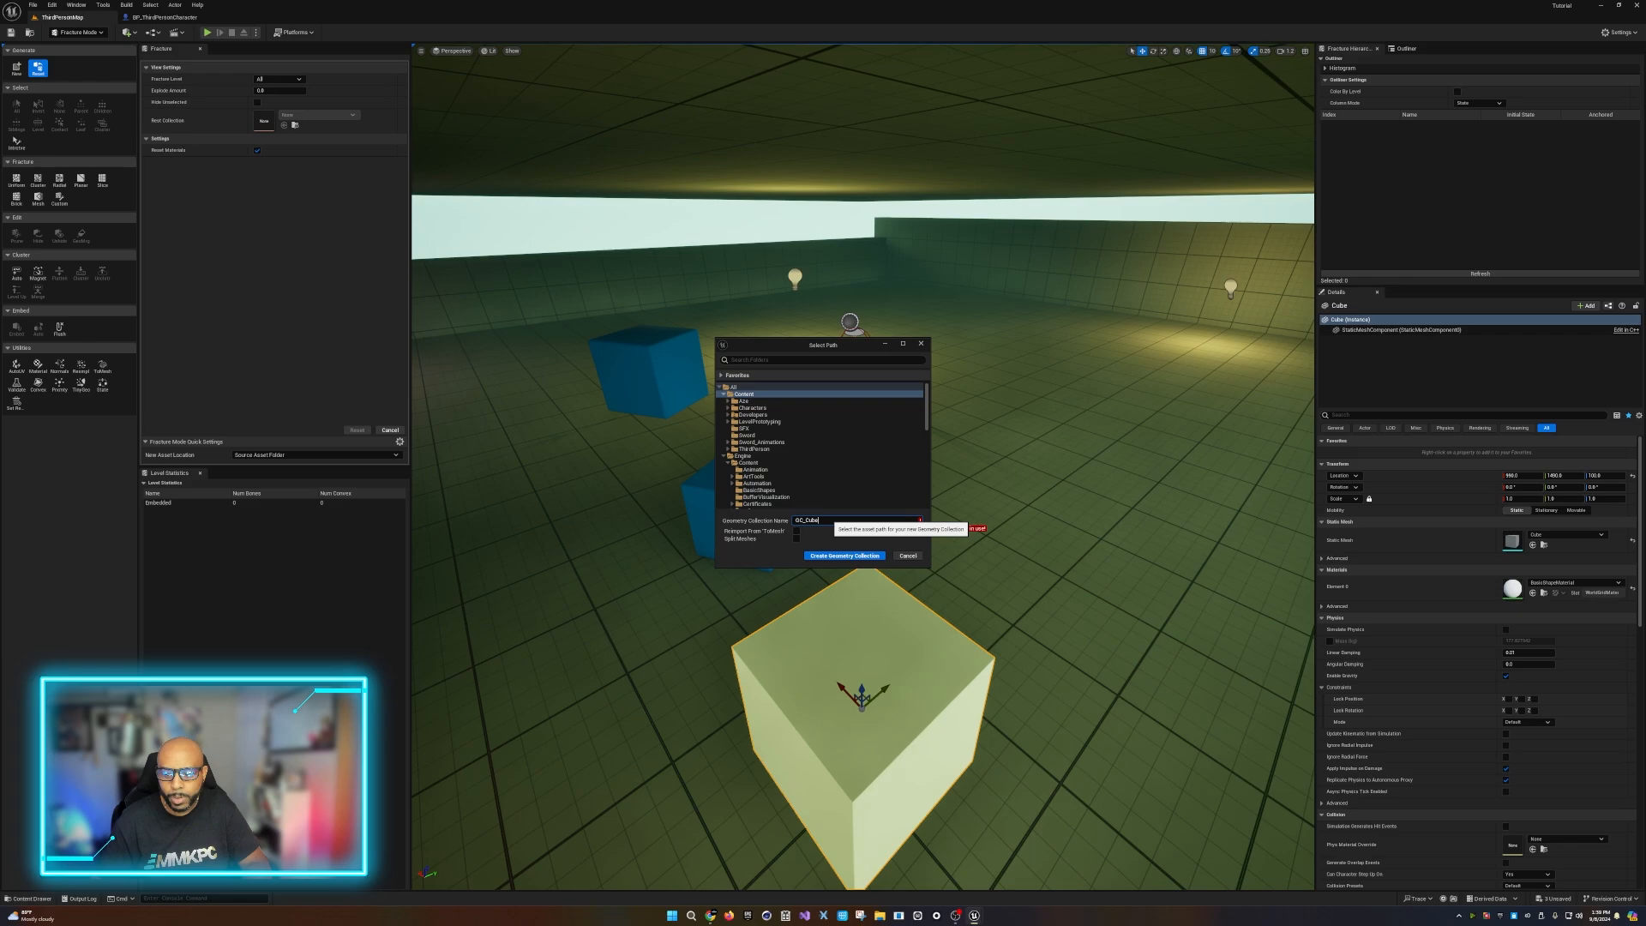
{"action": "type", "text": "3"}
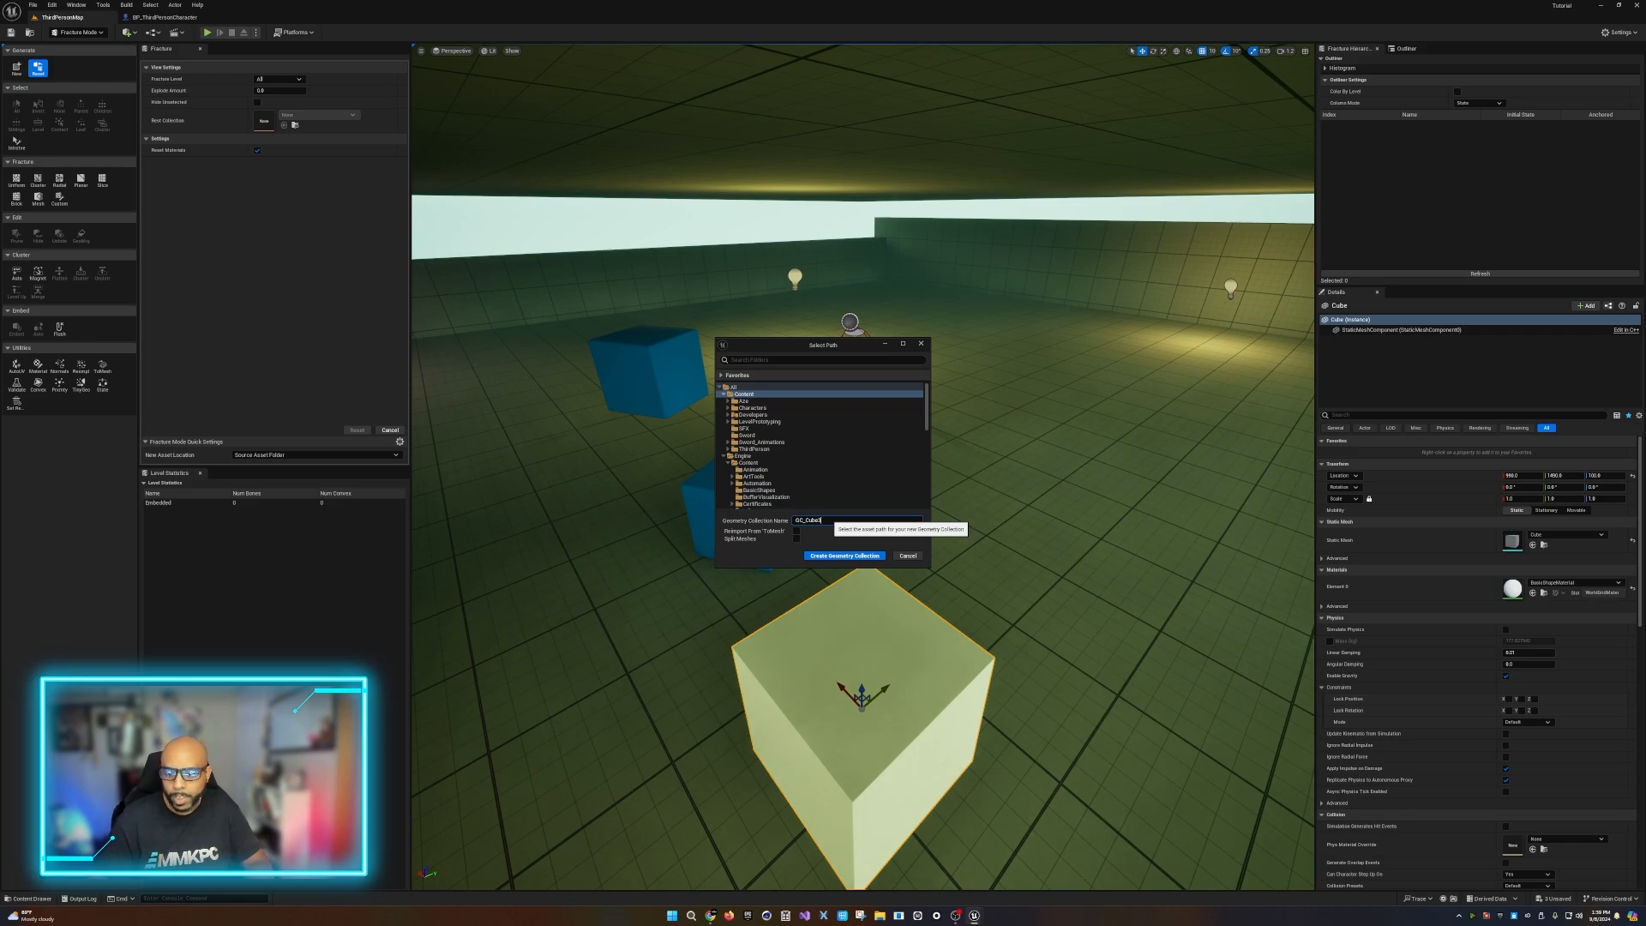
{"action": "left_click", "coordinate": [844, 555]}
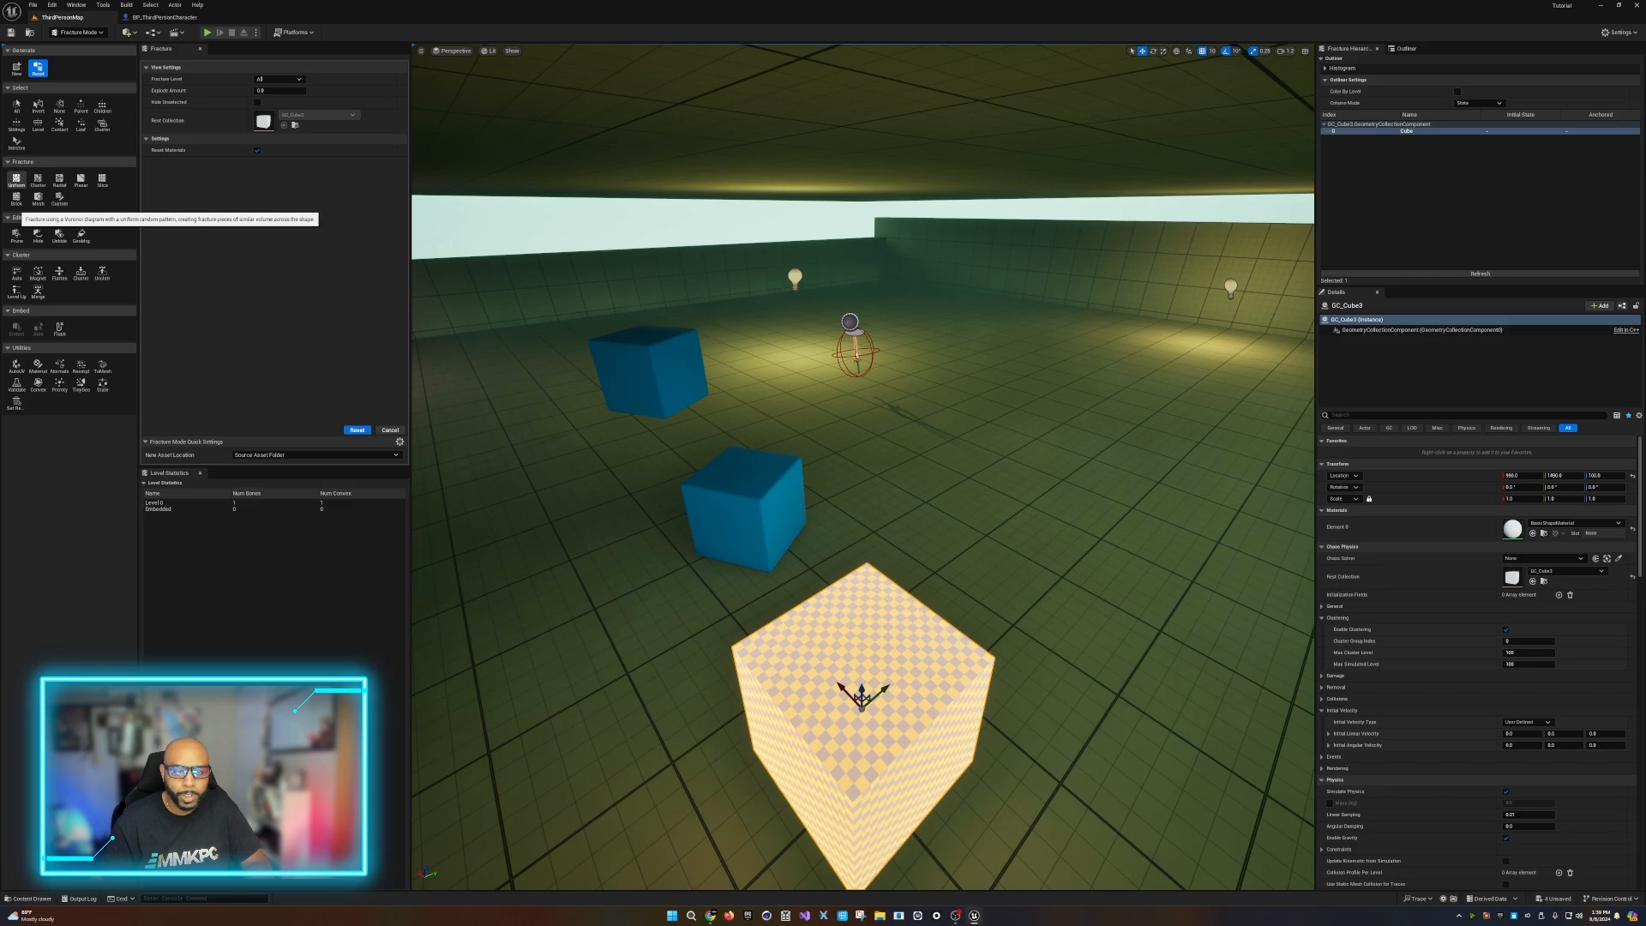
Fracture the cube uniformly with 30 minimum and 40 maximum Voronoi sites, and save the level.
{"action": "left_click", "coordinate": [17, 180]}
{"action": "scroll", "coordinate": [862, 466], "scroll_direction": "down", "scroll_amount": 4}
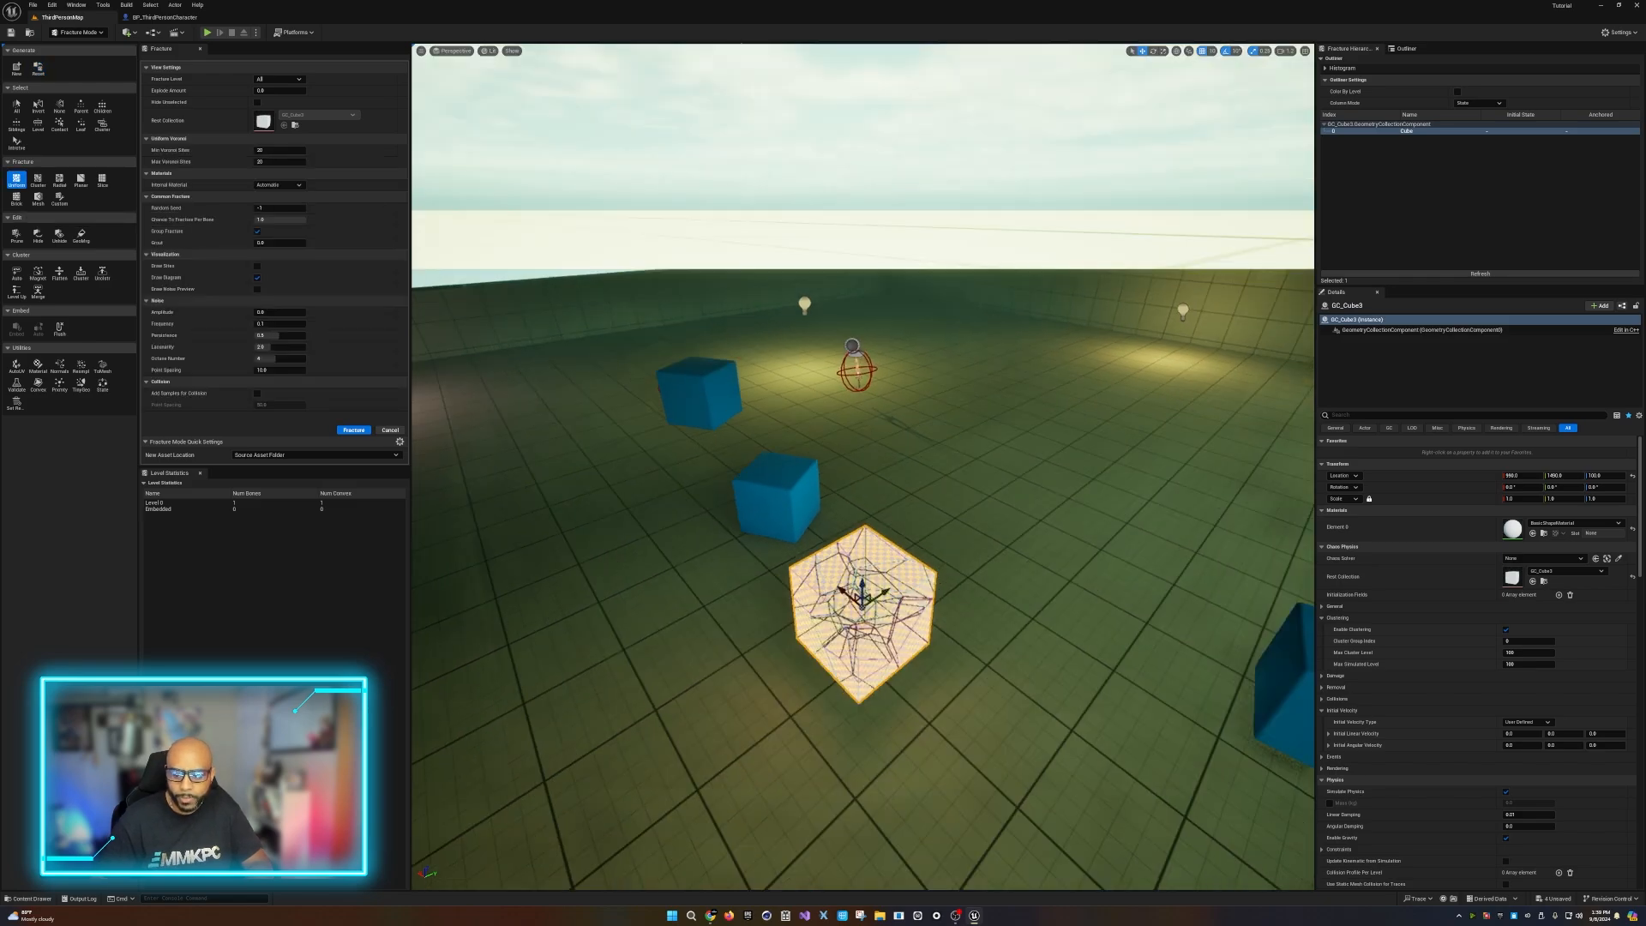
{"action": "middle_click_drag", "start_coordinate": [862, 466], "coordinate": [863, 677]}
{"action": "key", "text": "f"}
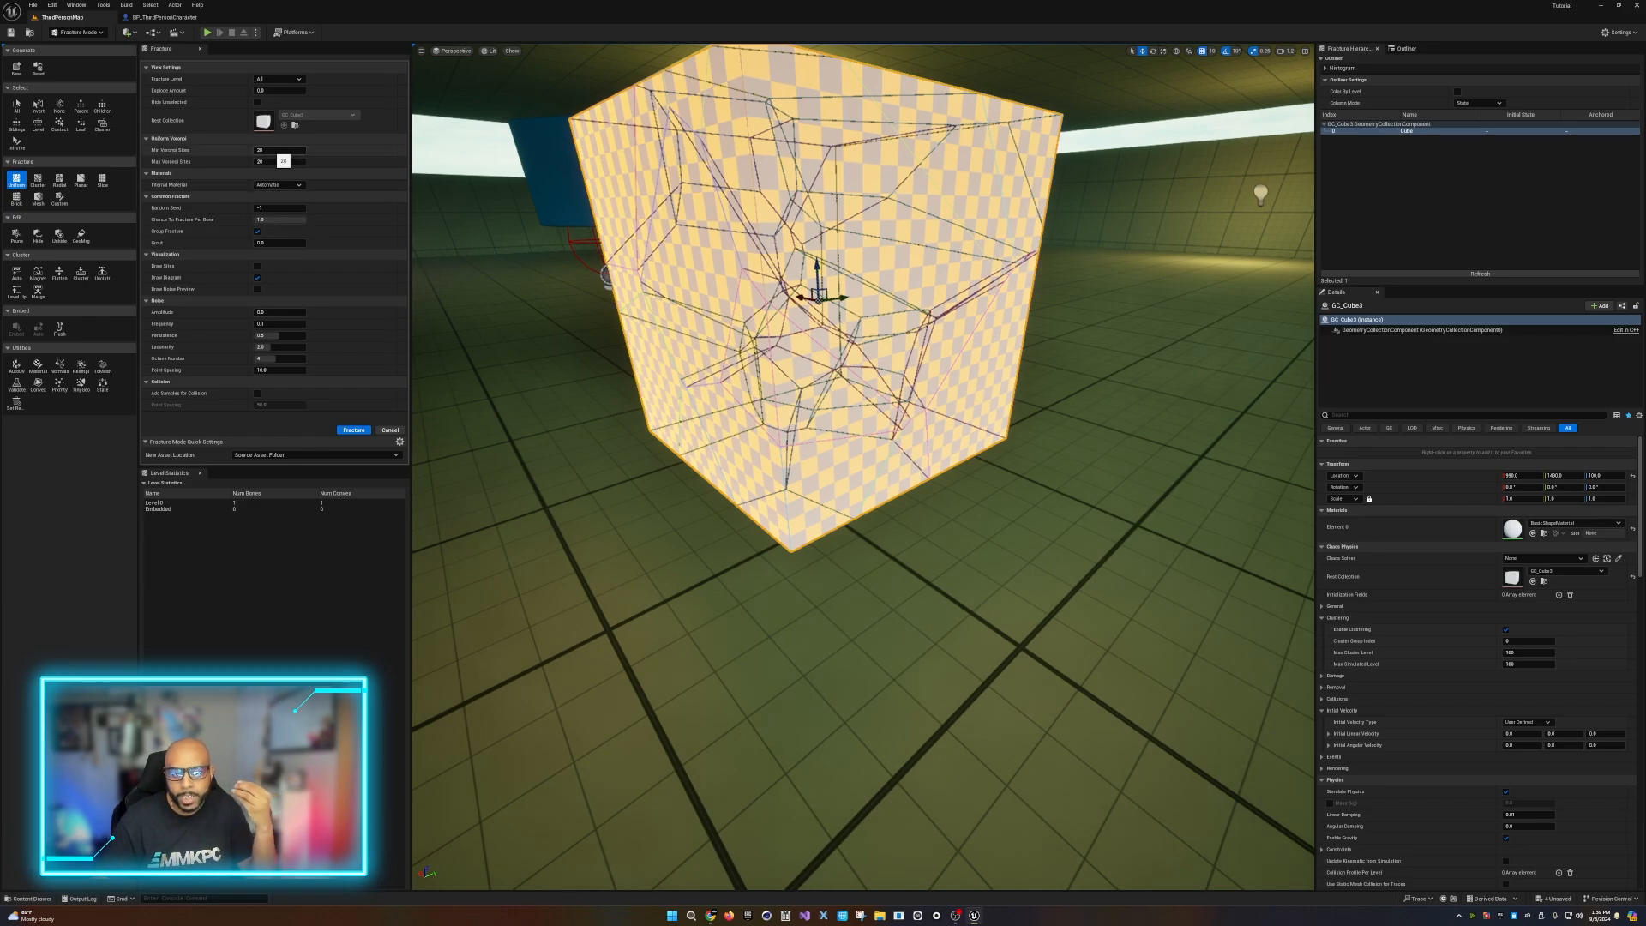
{"action": "left_click", "coordinate": [280, 151]}
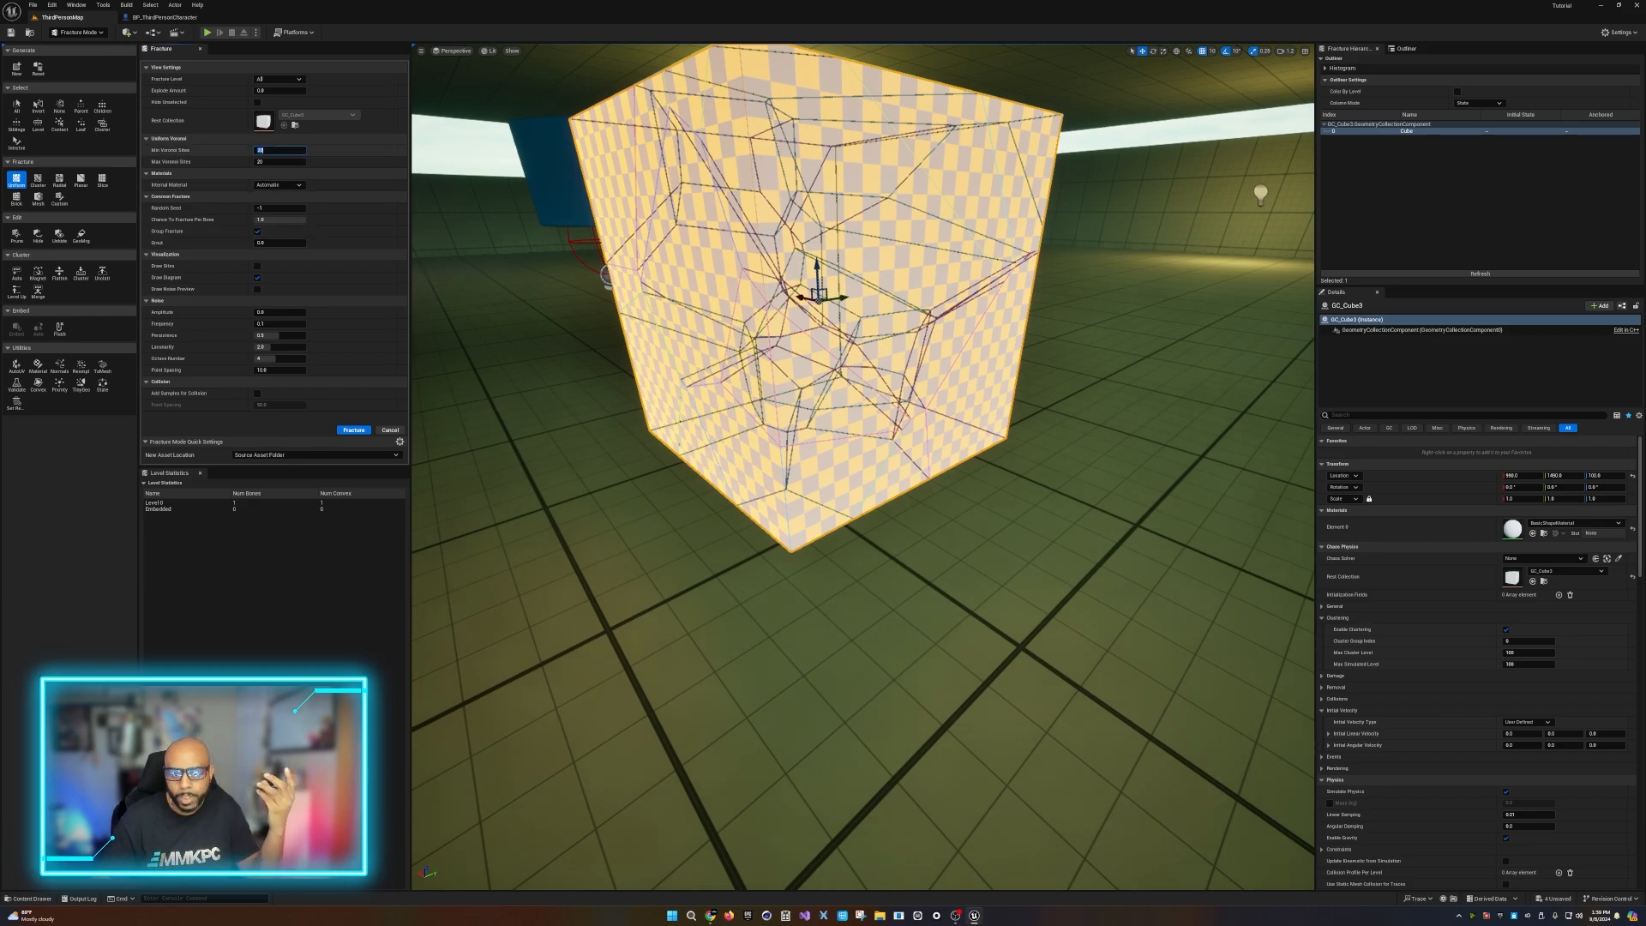
{"action": "type", "text": "30"}
{"action": "key", "text": "Return"}
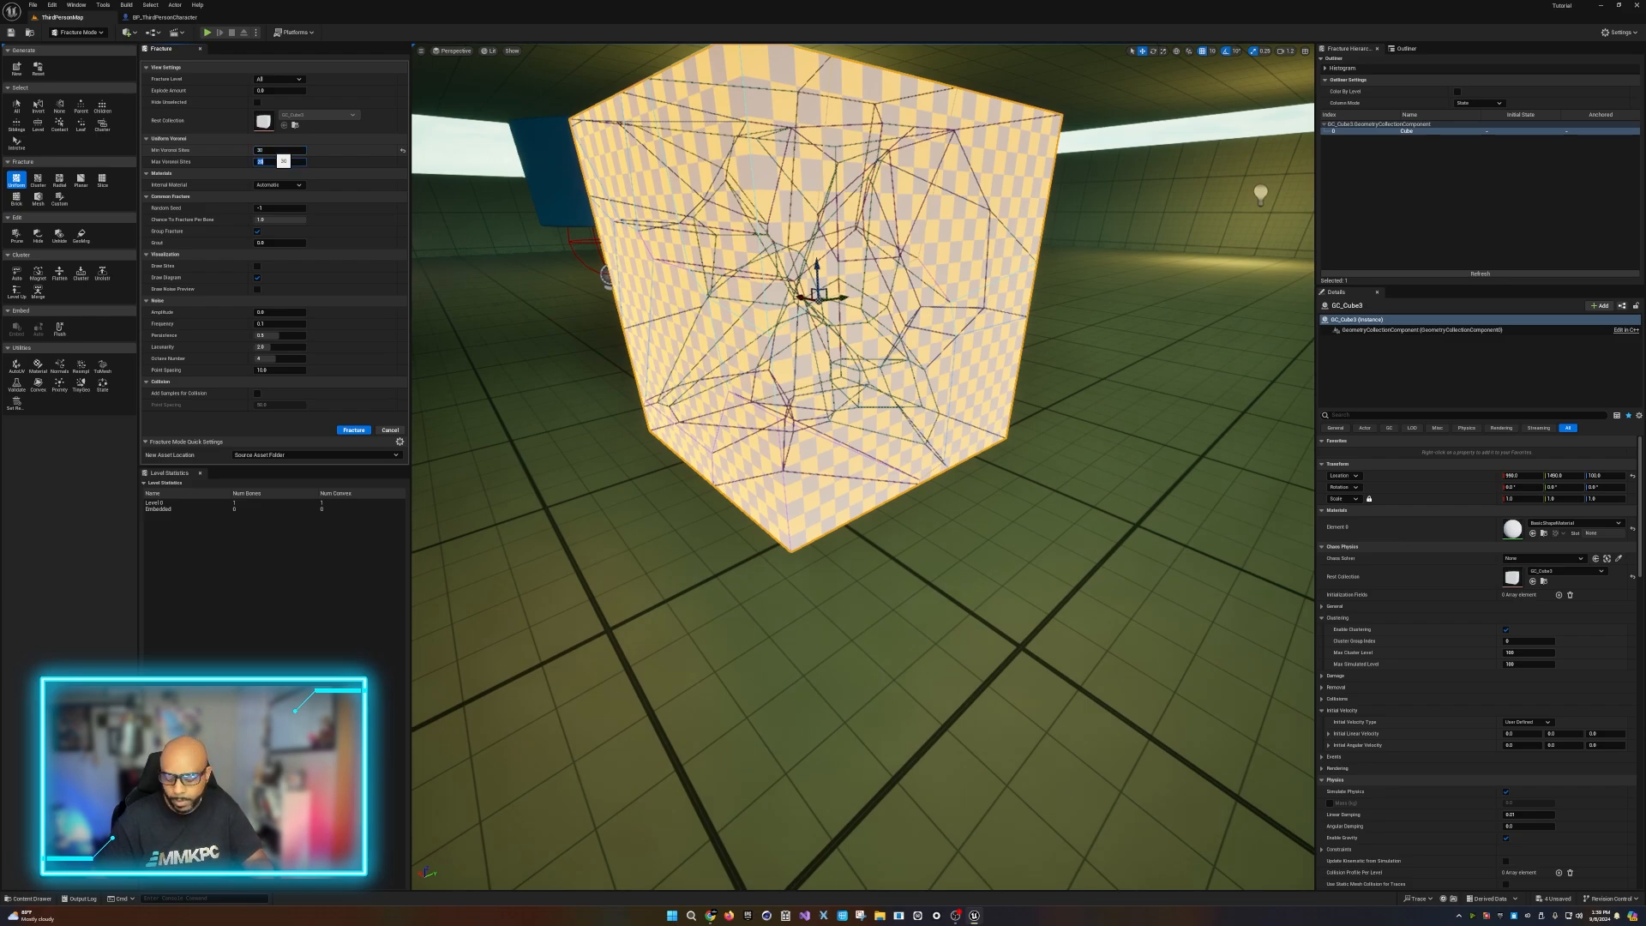
{"action": "type", "text": "40"}
{"action": "key", "text": "Return"}
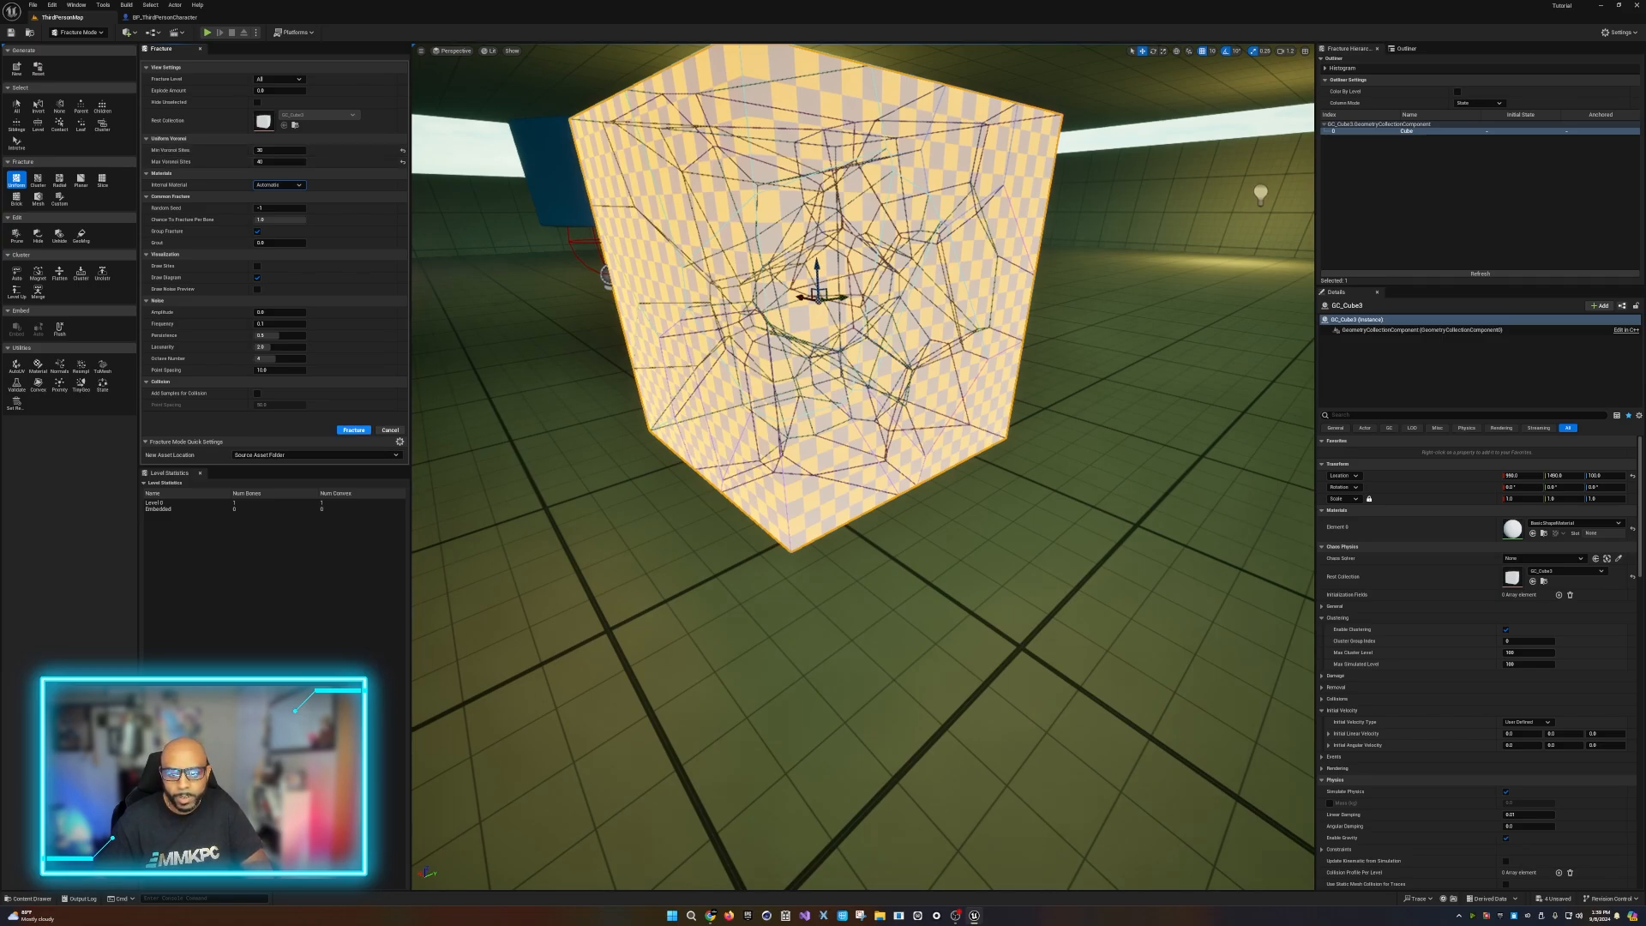
{"action": "left_click", "coordinate": [353, 429]}
{"action": "mouse_move", "coordinate": [270, 91]}
{"action": "left_mouse_down"}
{"action": "mouse_move", "coordinate": [293, 91]}
{"action": "mouse_move", "coordinate": [255, 91]}
{"action": "left_mouse_up"}
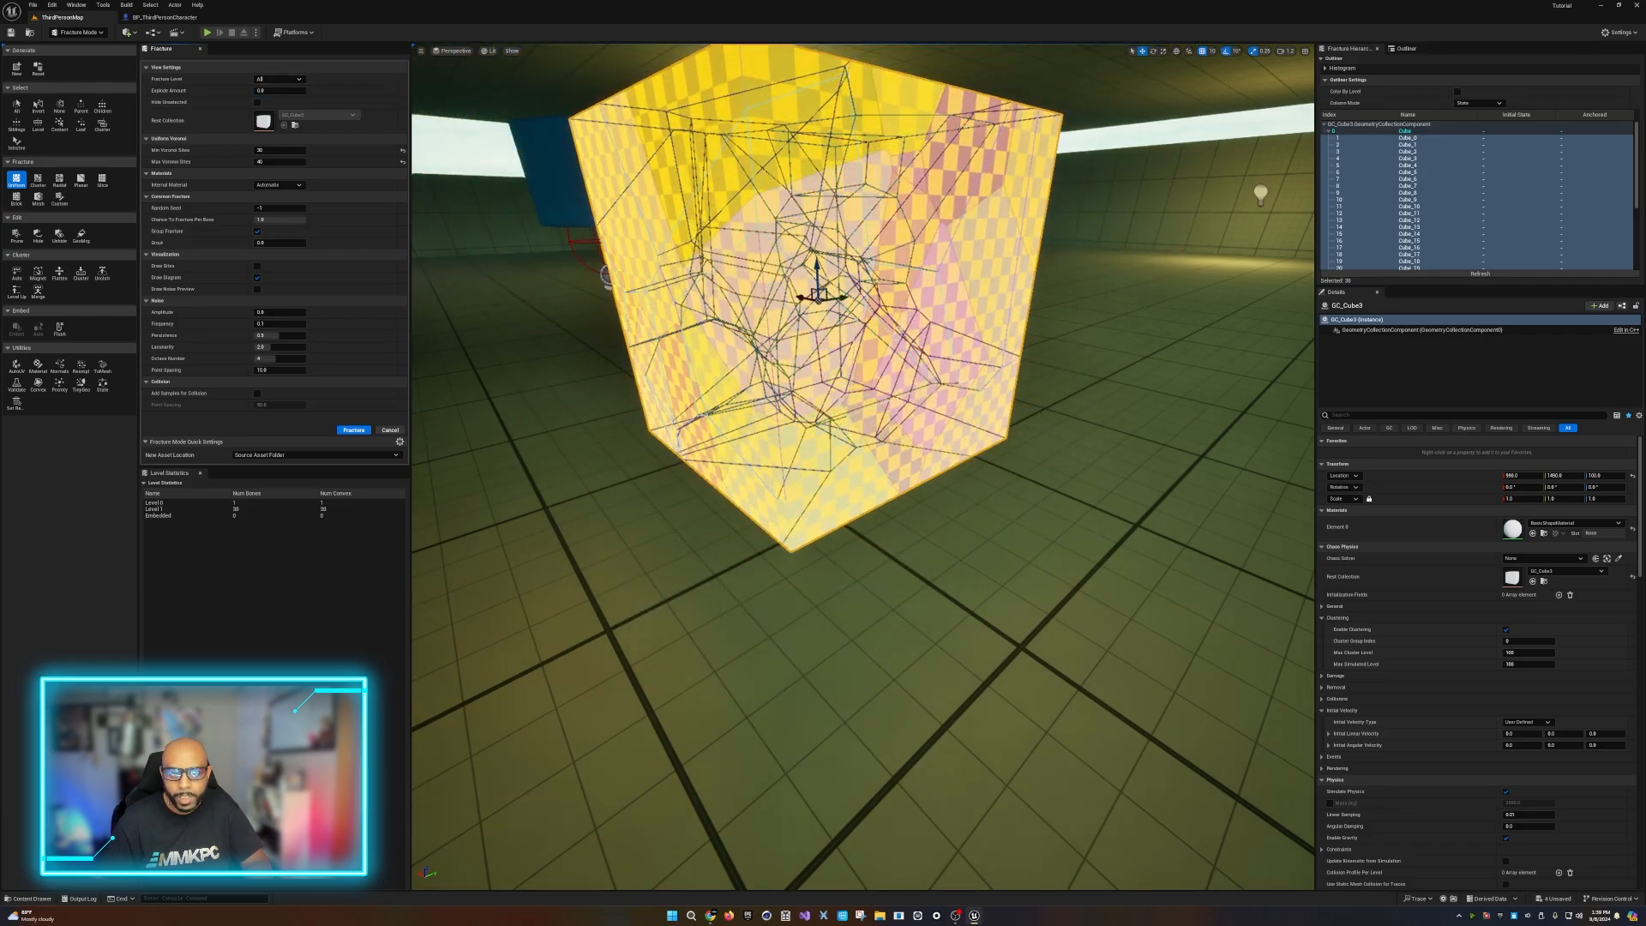
{"action": "left_click", "coordinate": [11, 32]}
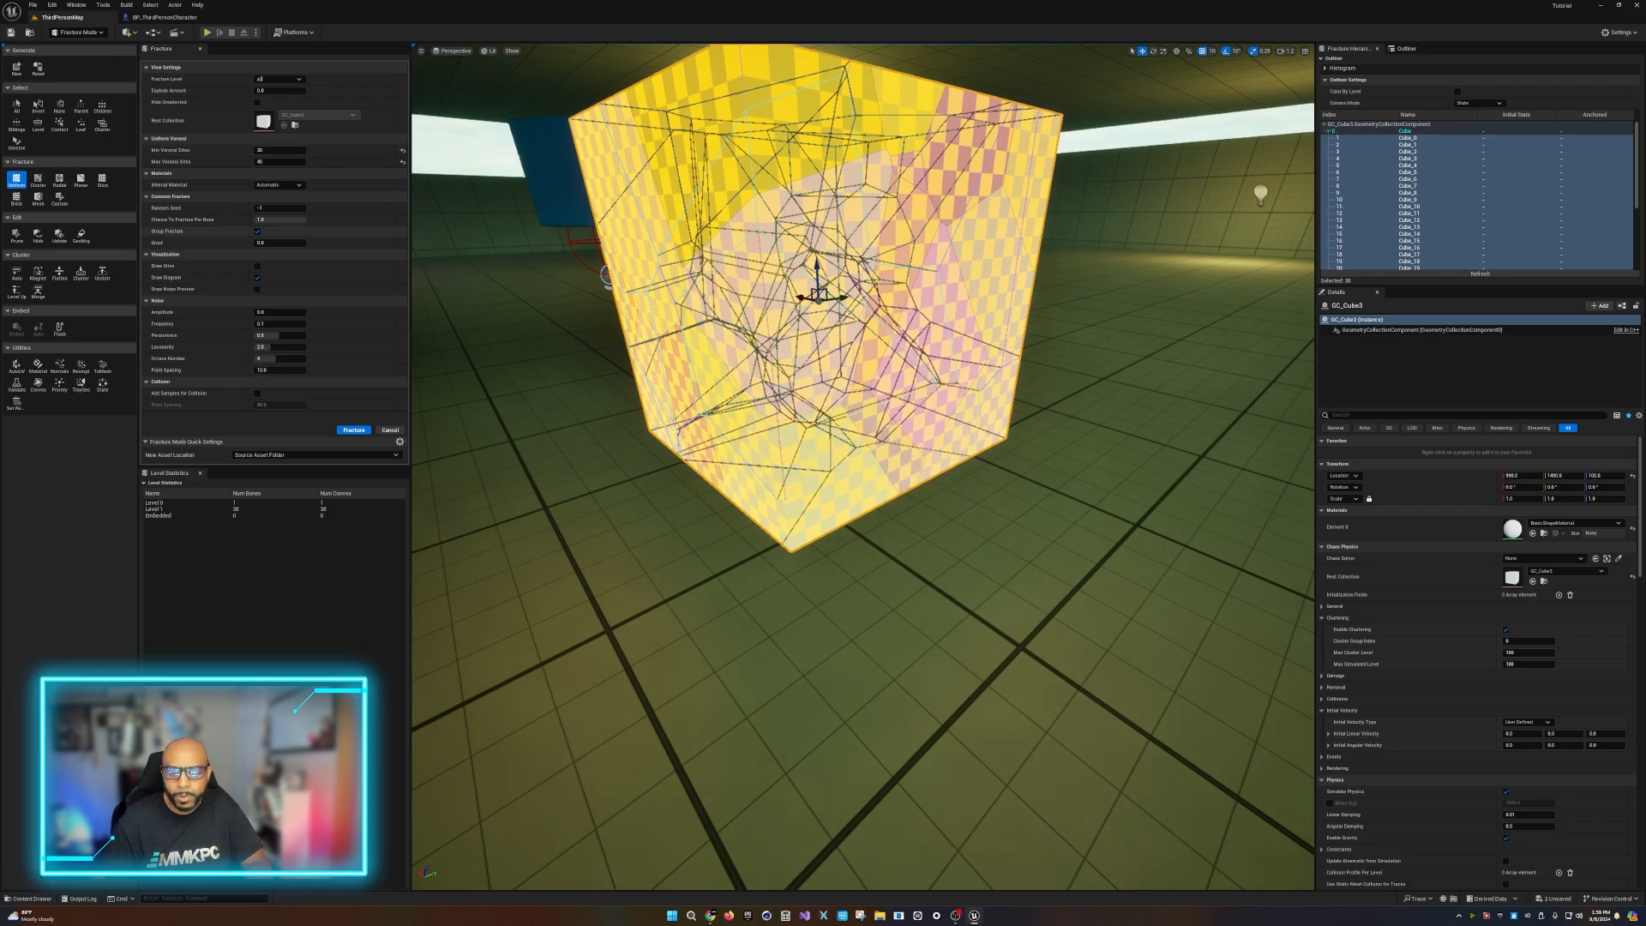
Open the GC_Cube3 asset from the Content folder and change its mass.
{"action": "left_click", "coordinate": [31, 898]}
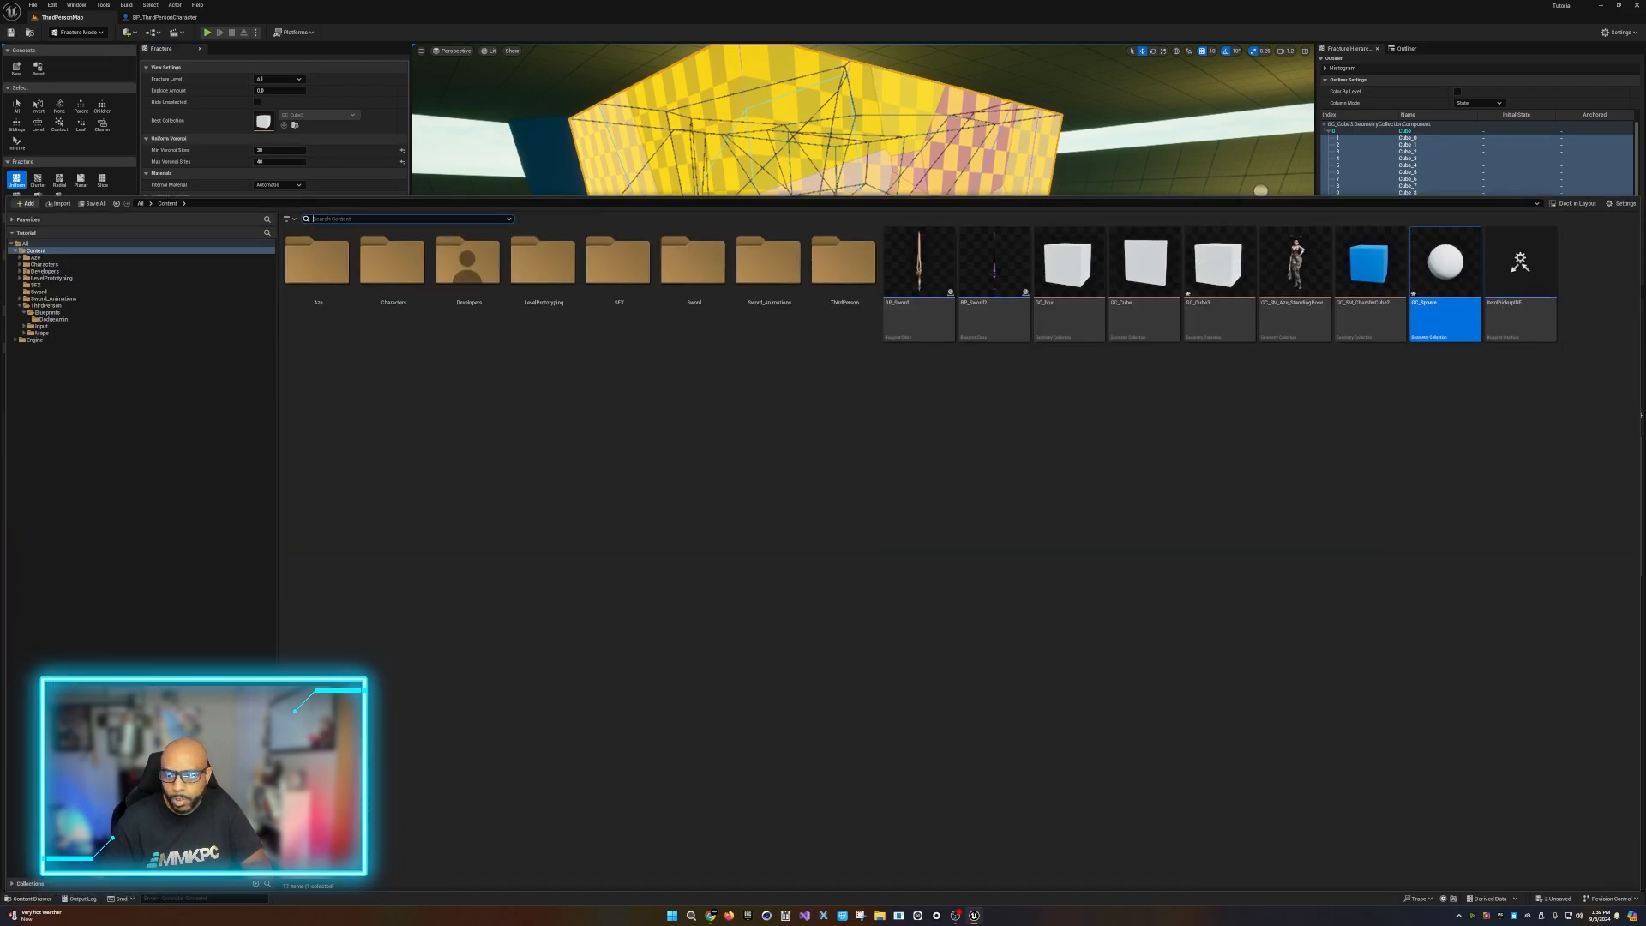
{"action": "double_click", "coordinate": [1218, 265]}
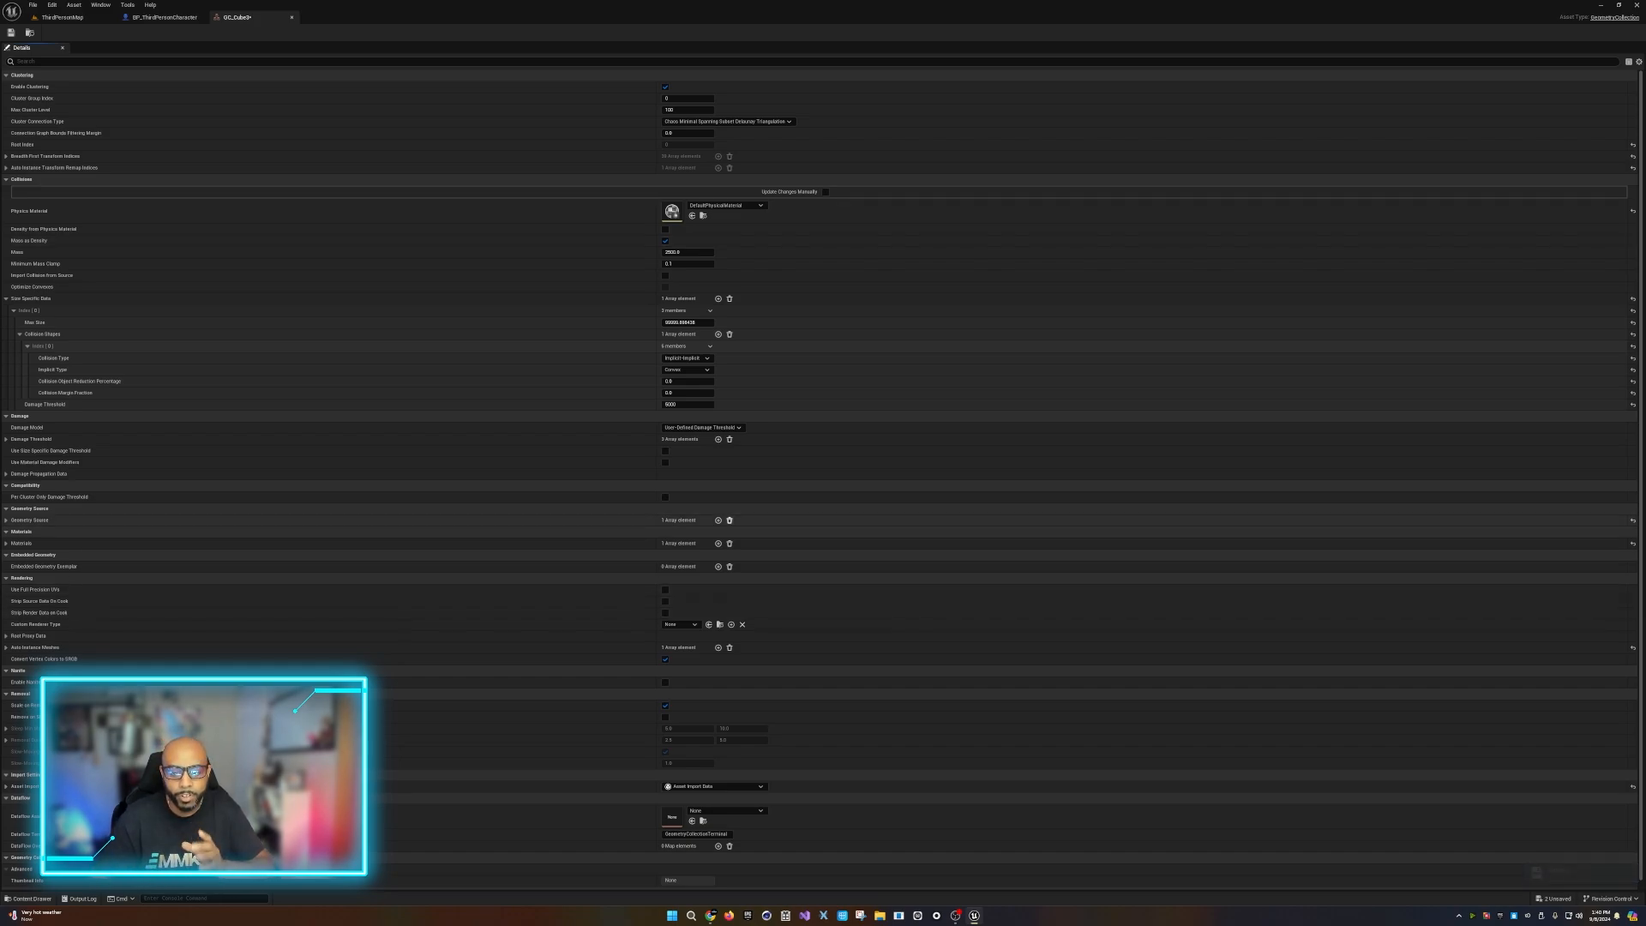
{"action": "left_click", "coordinate": [679, 252]}
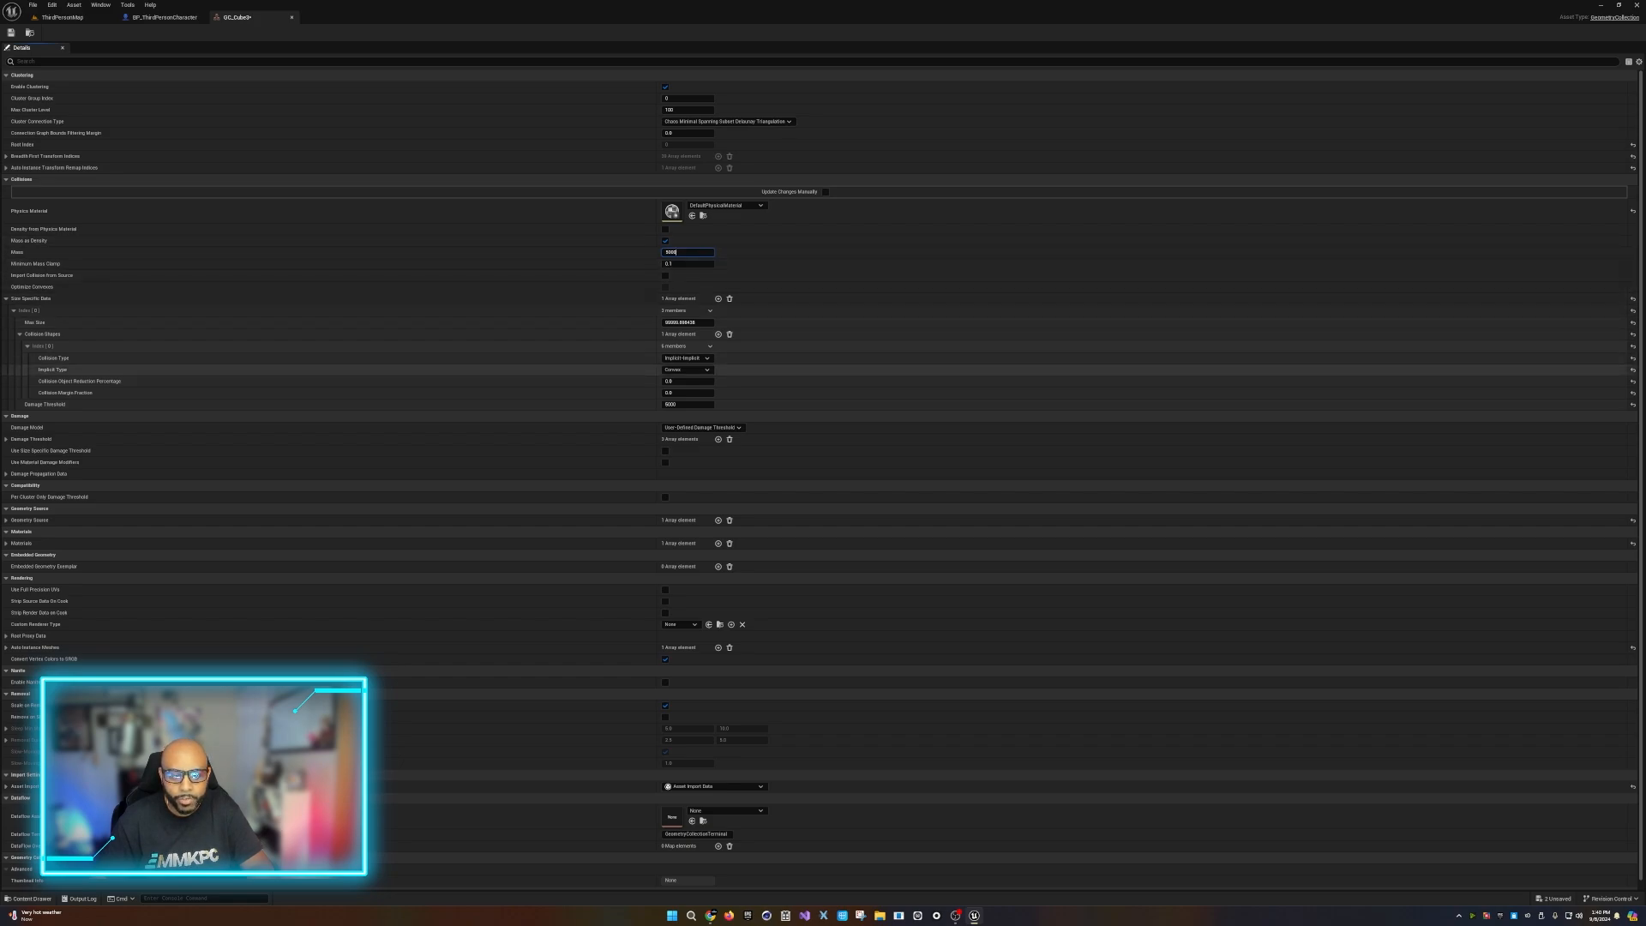
{"action": "key", "text": "Return"}
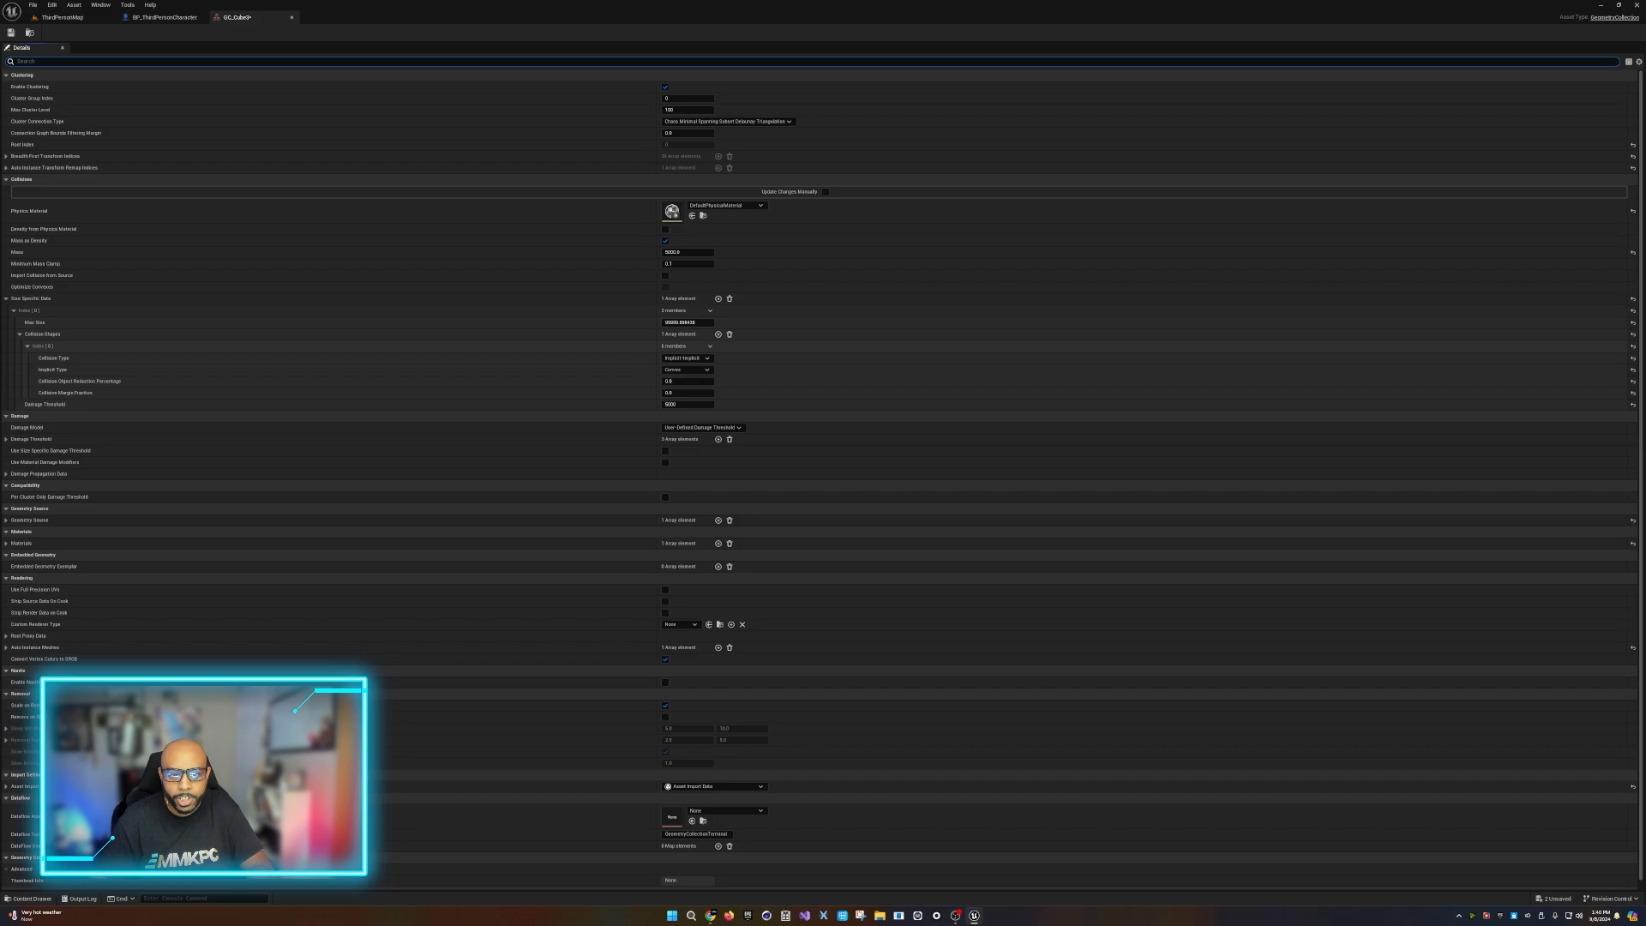
Search the GC_Cube3 asset's properties for gravity and clear the search.
{"action": "type", "text": "da"}
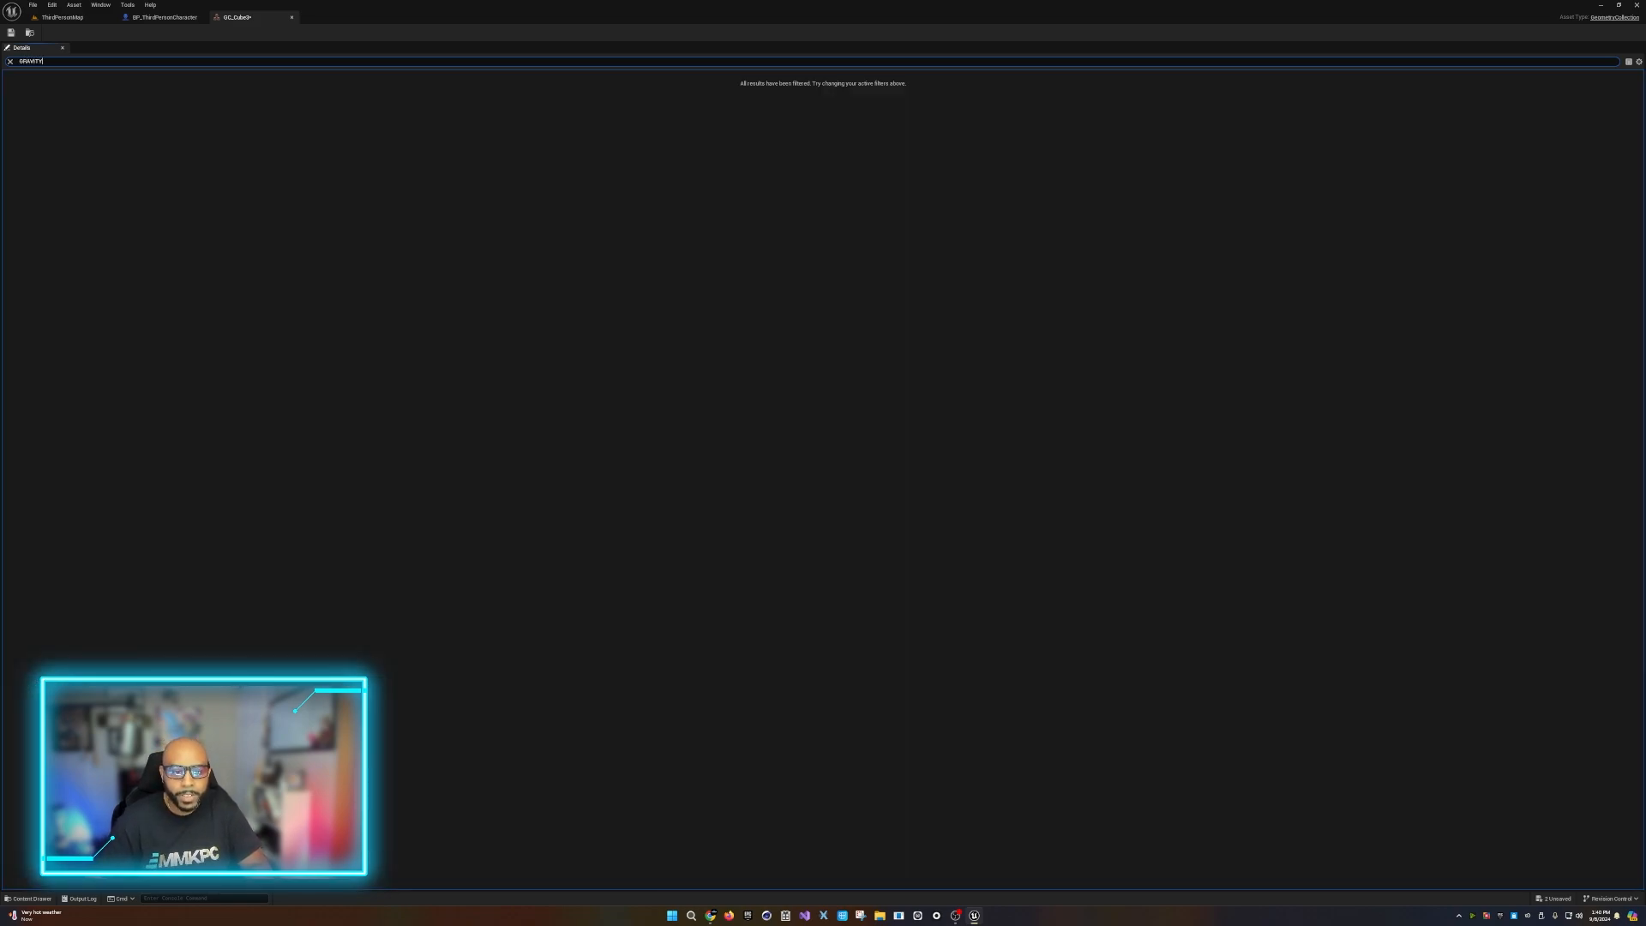
{"action": "key", "text": "BackSpace"}
{"action": "key", "text": "BackSpace"}
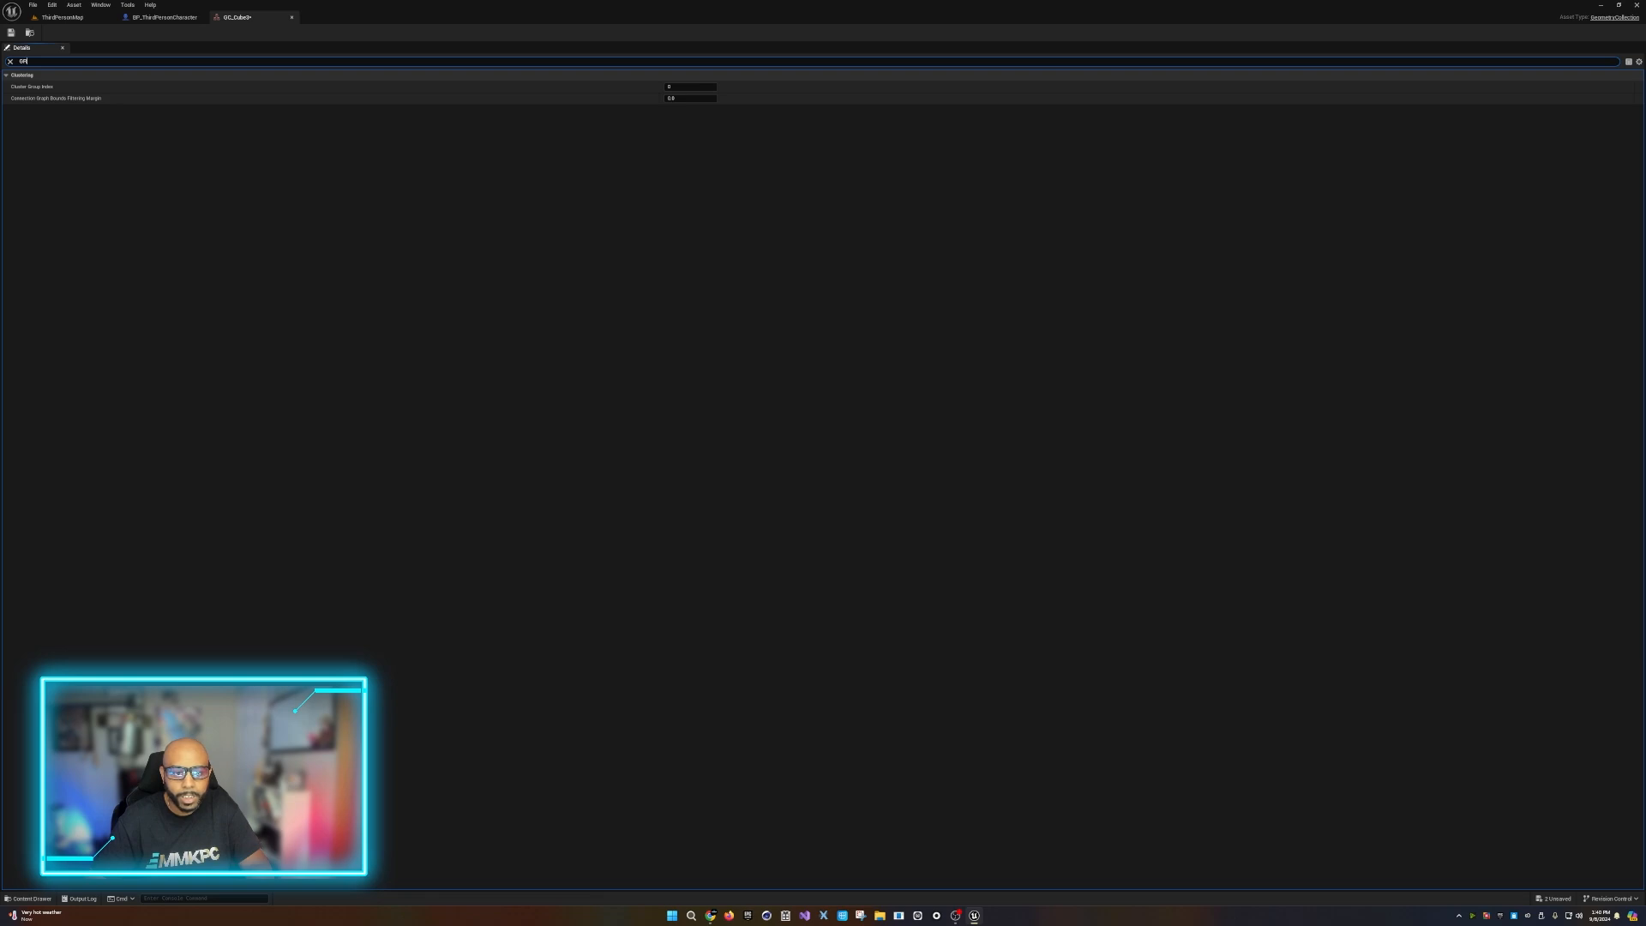
{"action": "key", "text": "BackSpace"}
{"action": "key", "text": "BackSpace"}
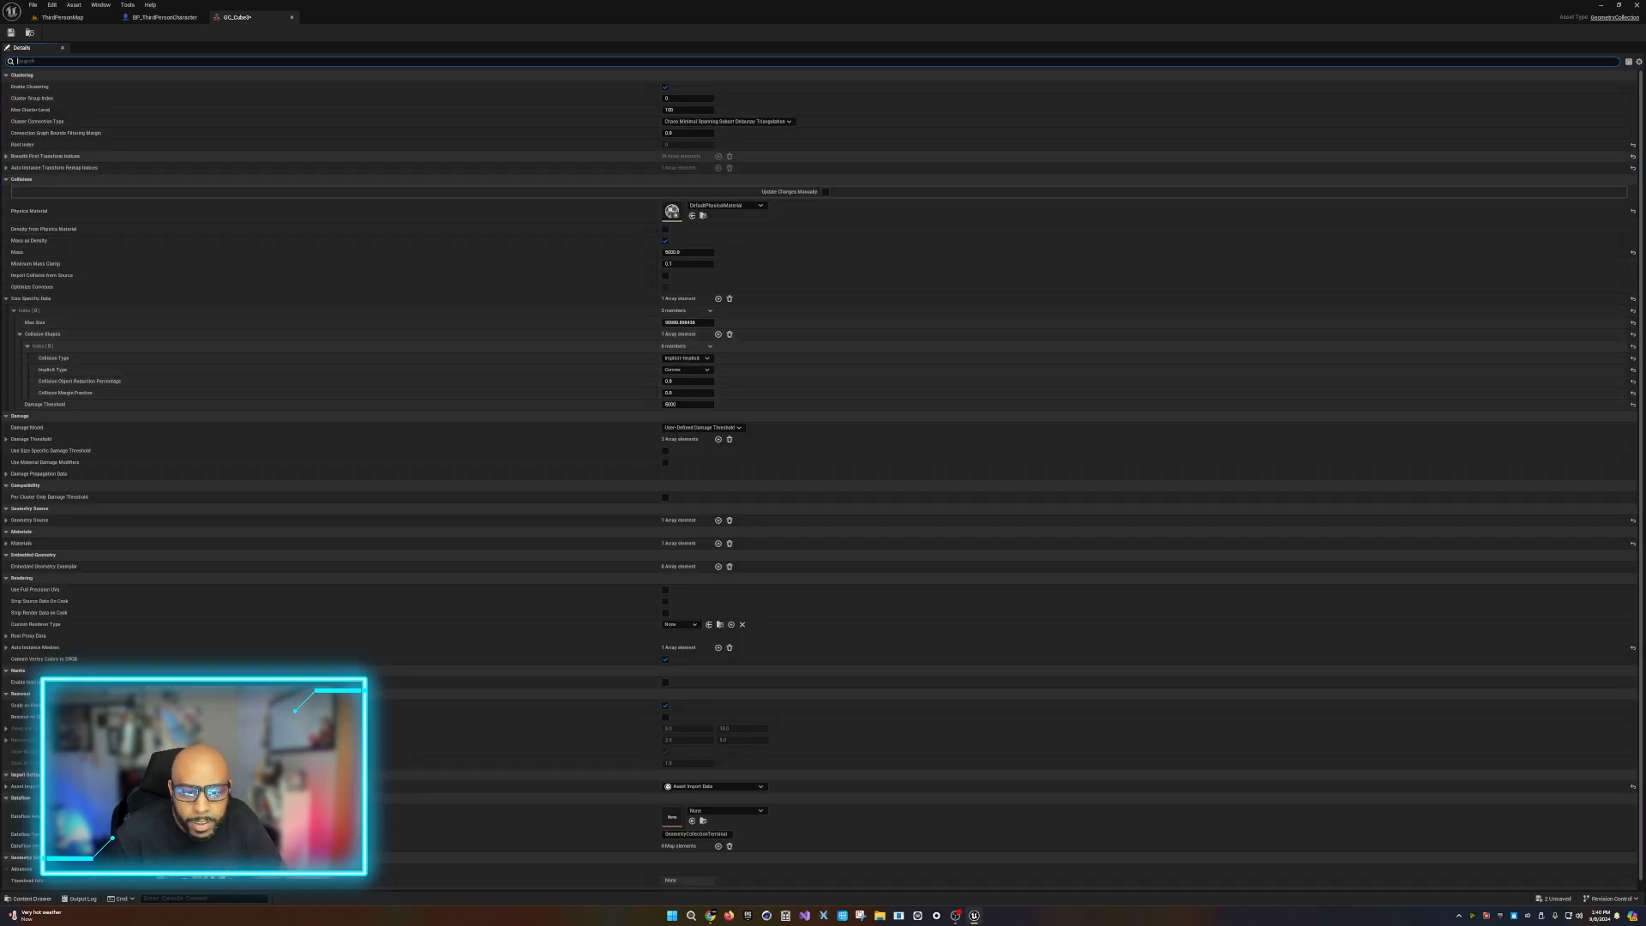
Save the GC_Cube3 asset, return to ThirdPersonMap, and disable gravity on the placed fractured cube, saving the level.
{"action": "left_click", "coordinate": [12, 32]}
{"action": "left_click", "coordinate": [61, 17]}
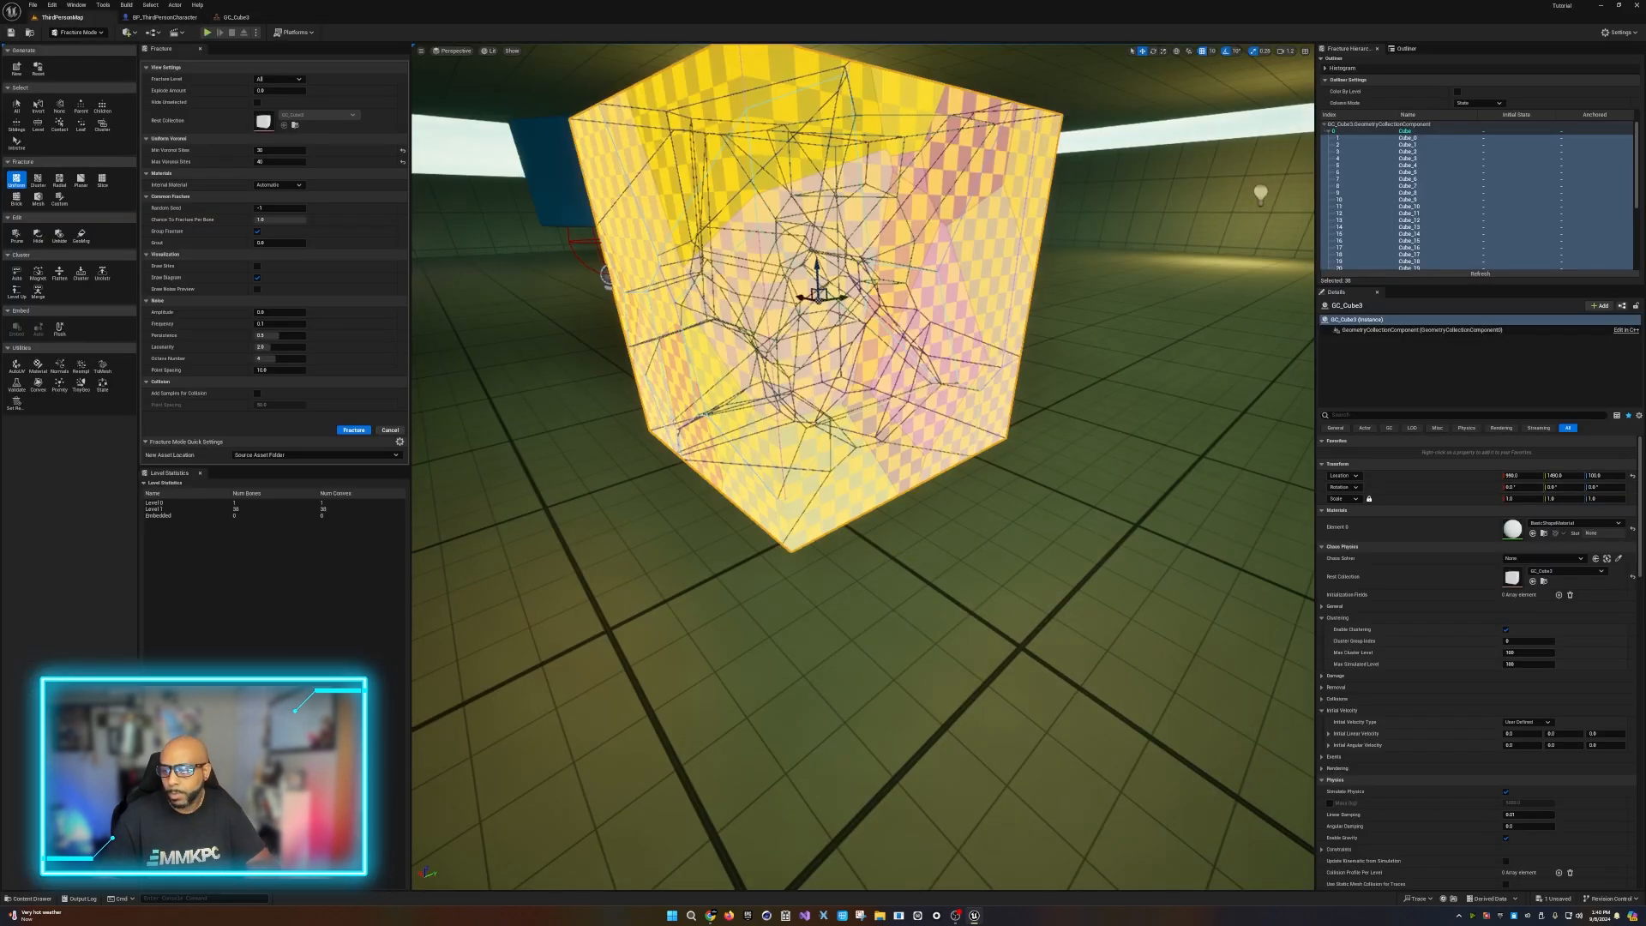
{"action": "type", "text": "GR"}
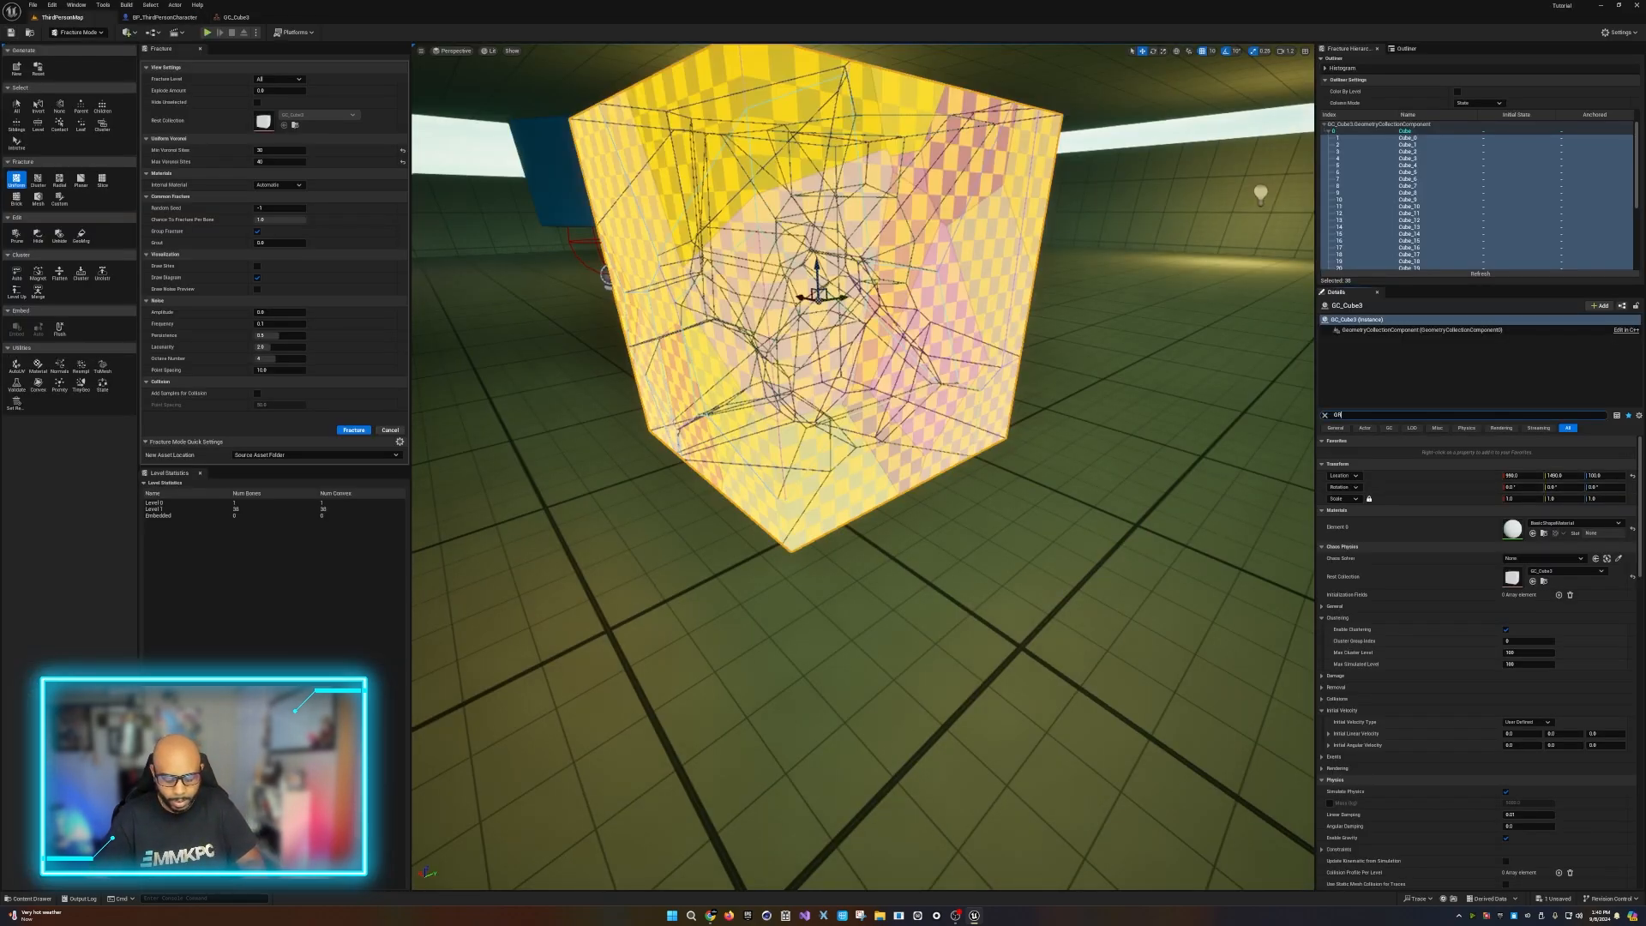
{"action": "type", "text": "AVI"}
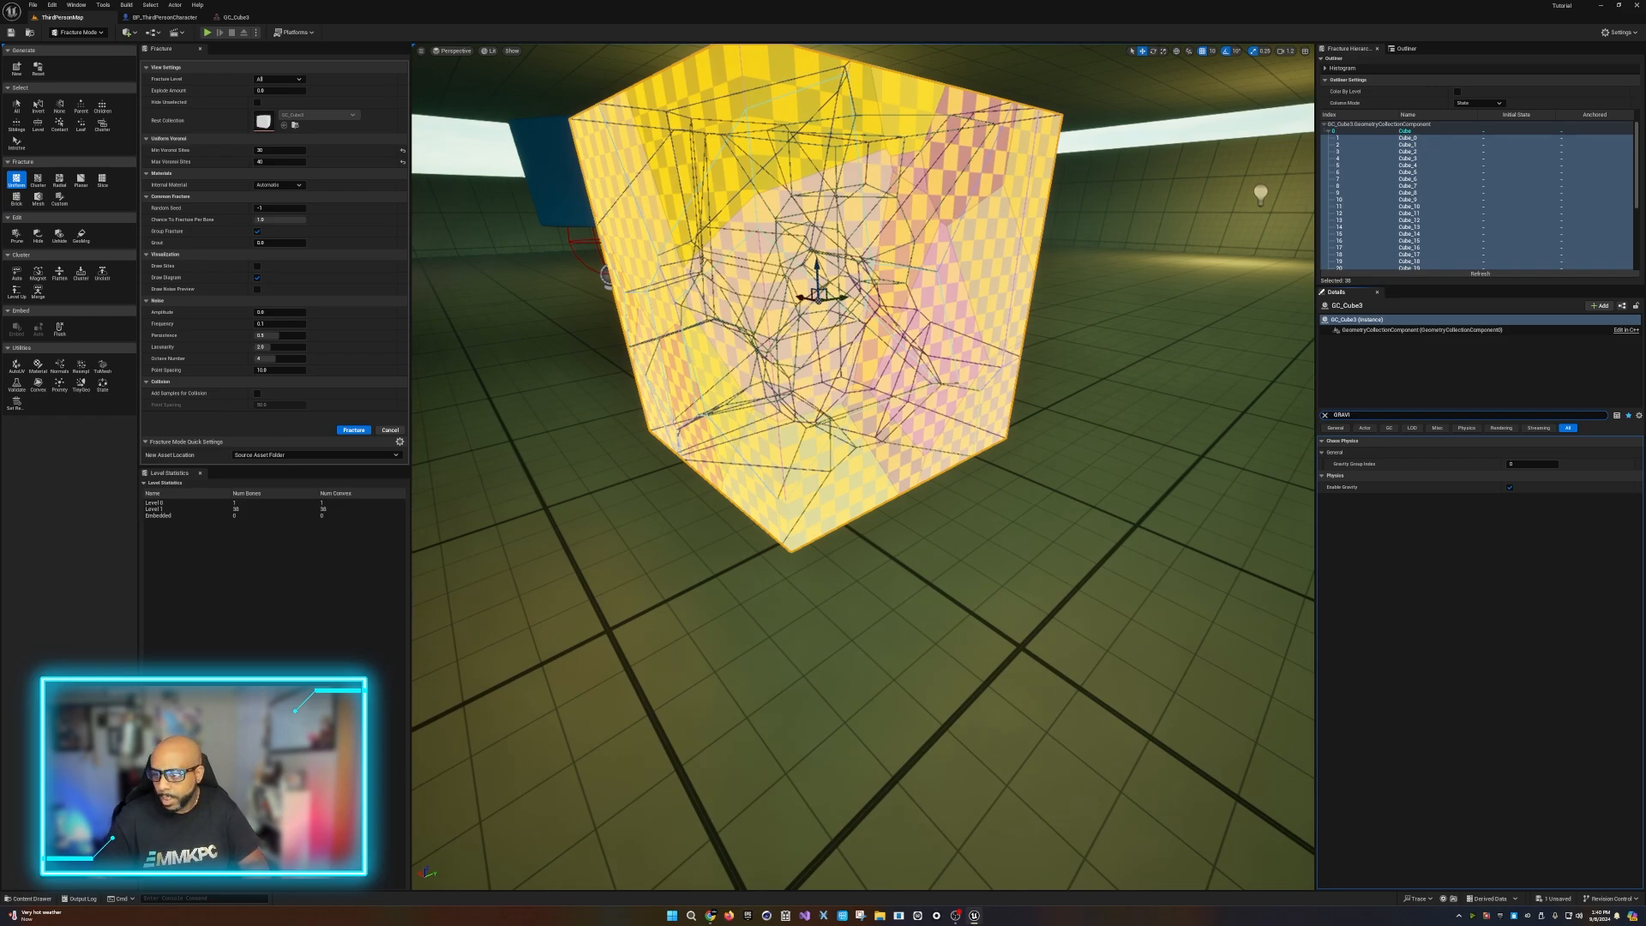
{"action": "left_click", "coordinate": [1509, 487]}
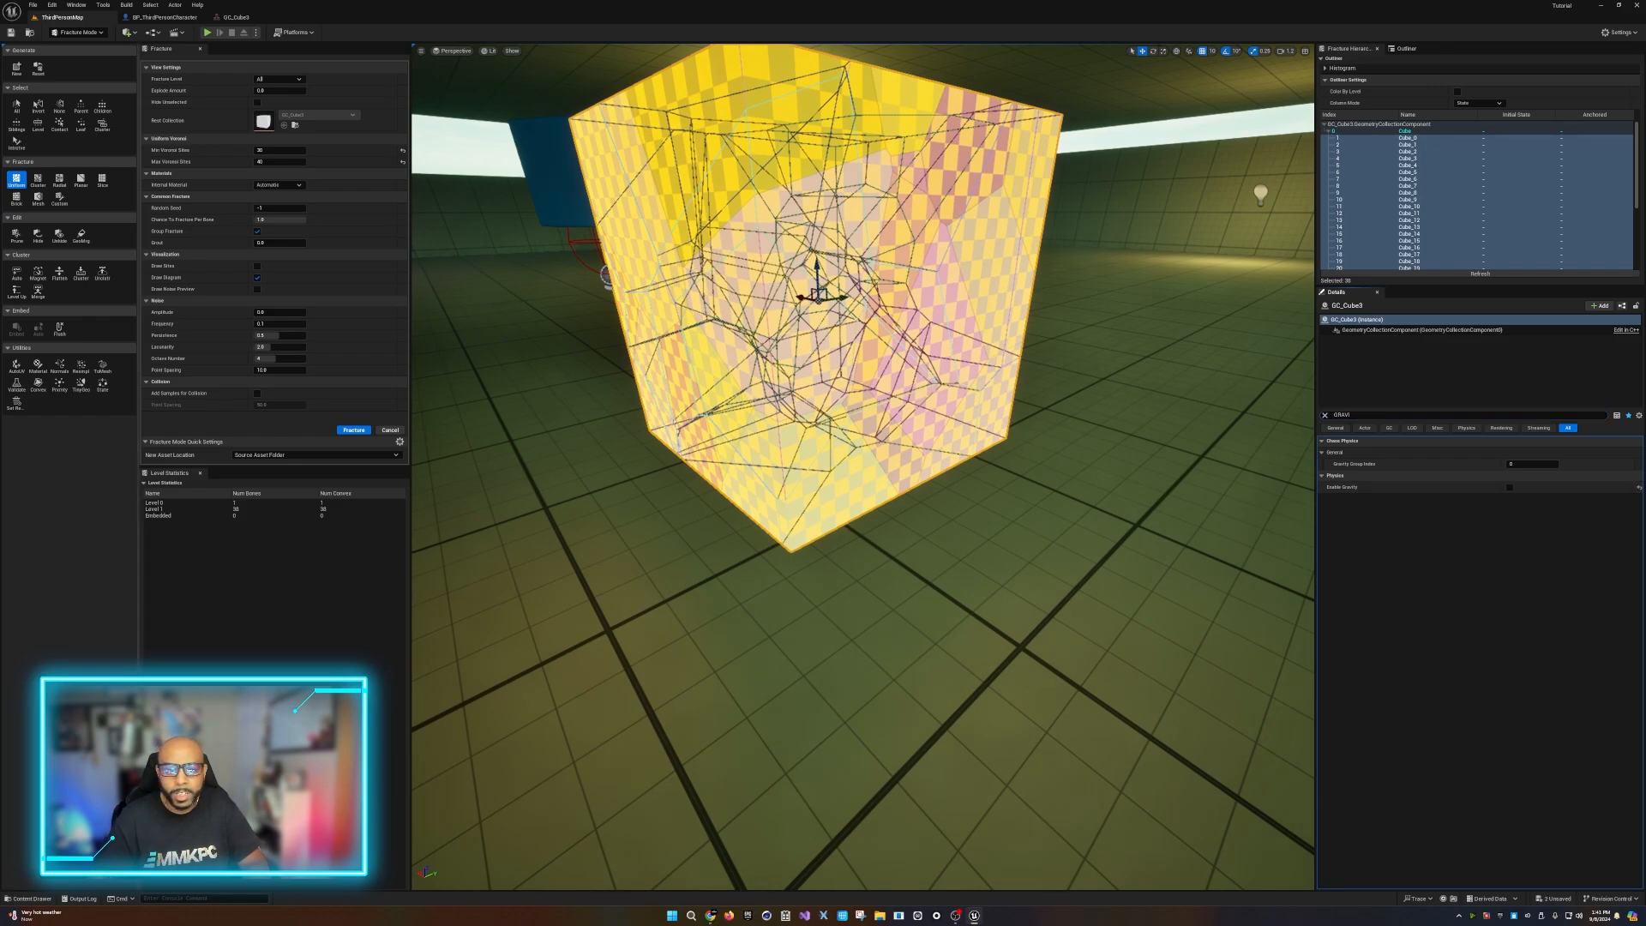
{"action": "key", "text": "ctrl+s"}
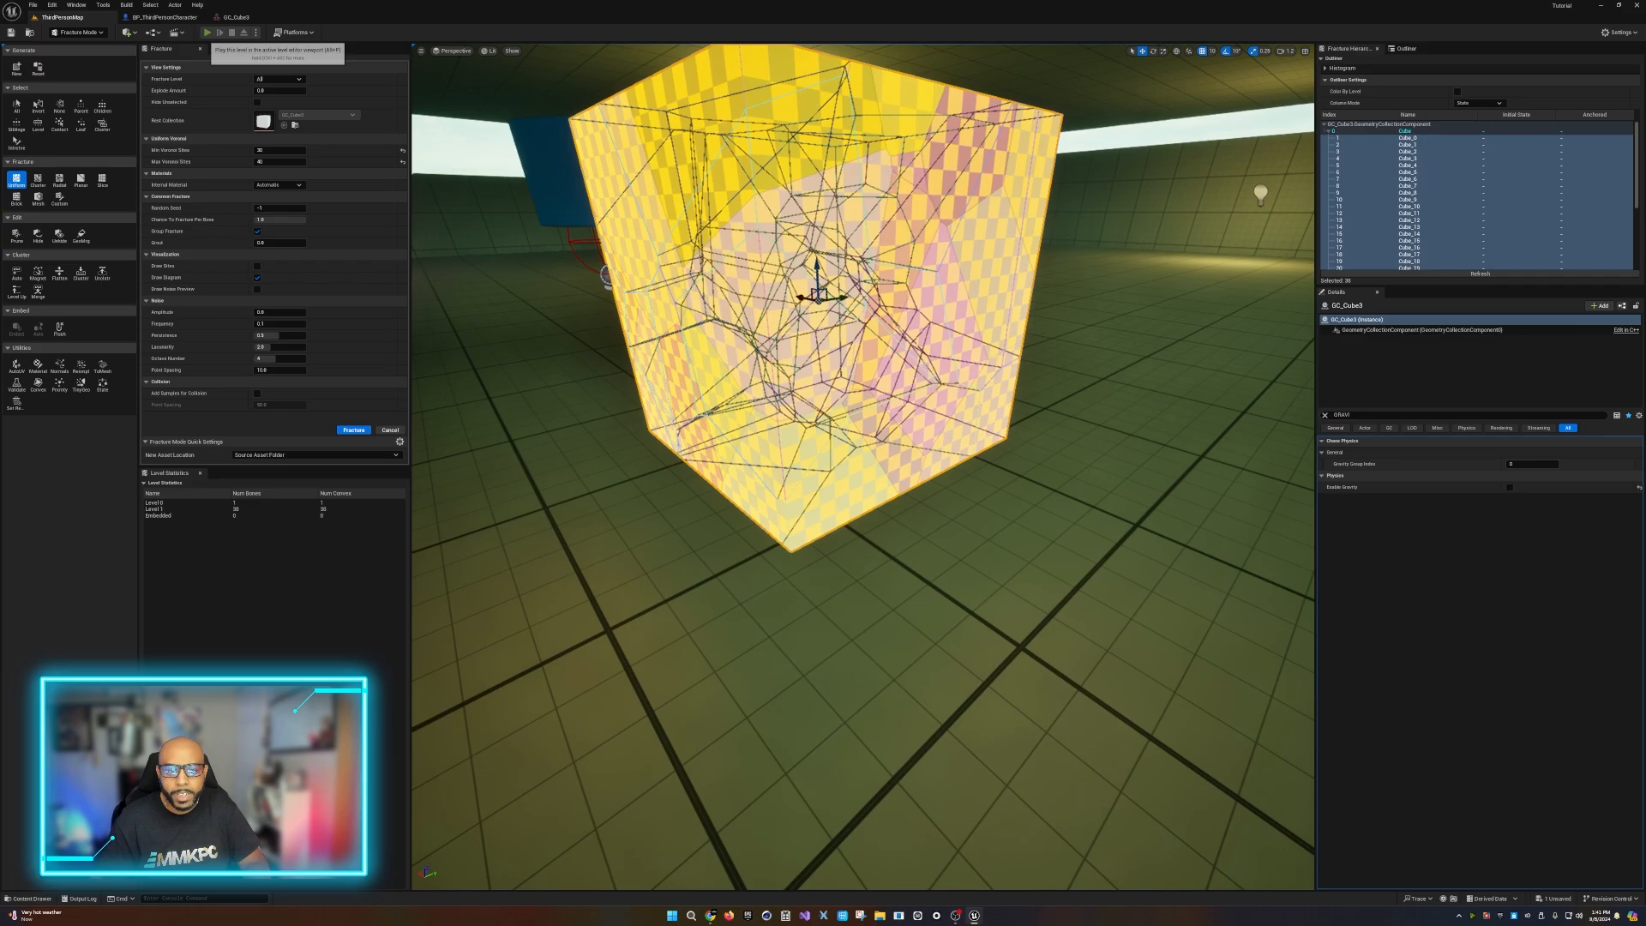
Play the level, run the character into the fractured cube to test how its pieces drift without gravity, and end the session.
{"action": "left_click", "coordinate": [206, 32]}
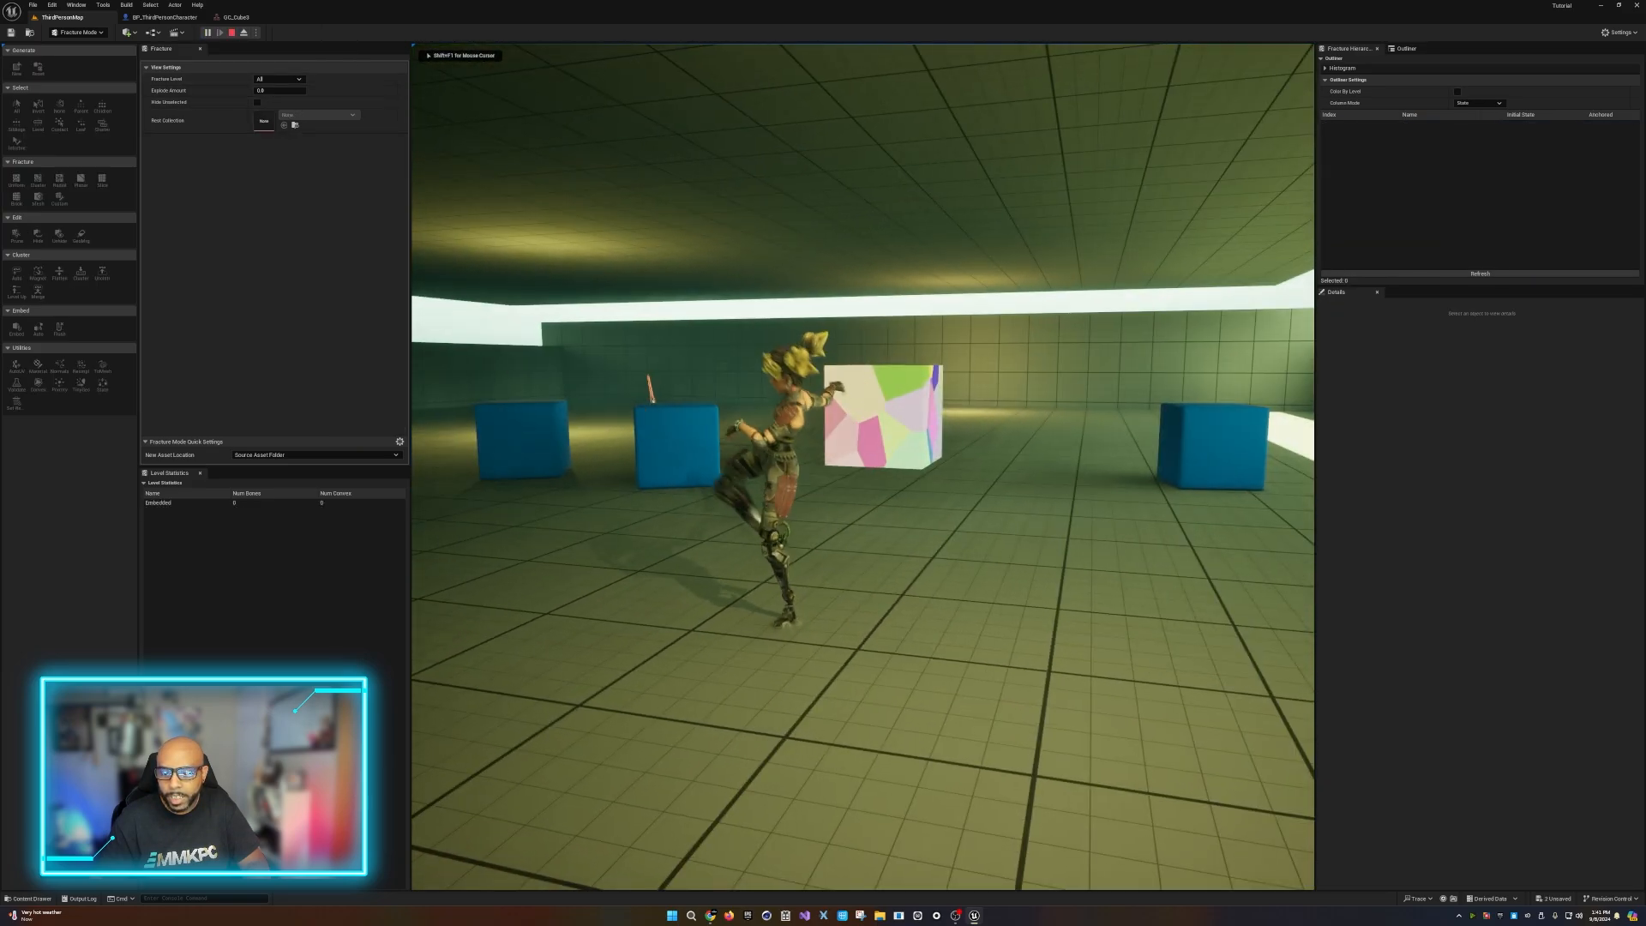
{"action": "key", "text": "w"}
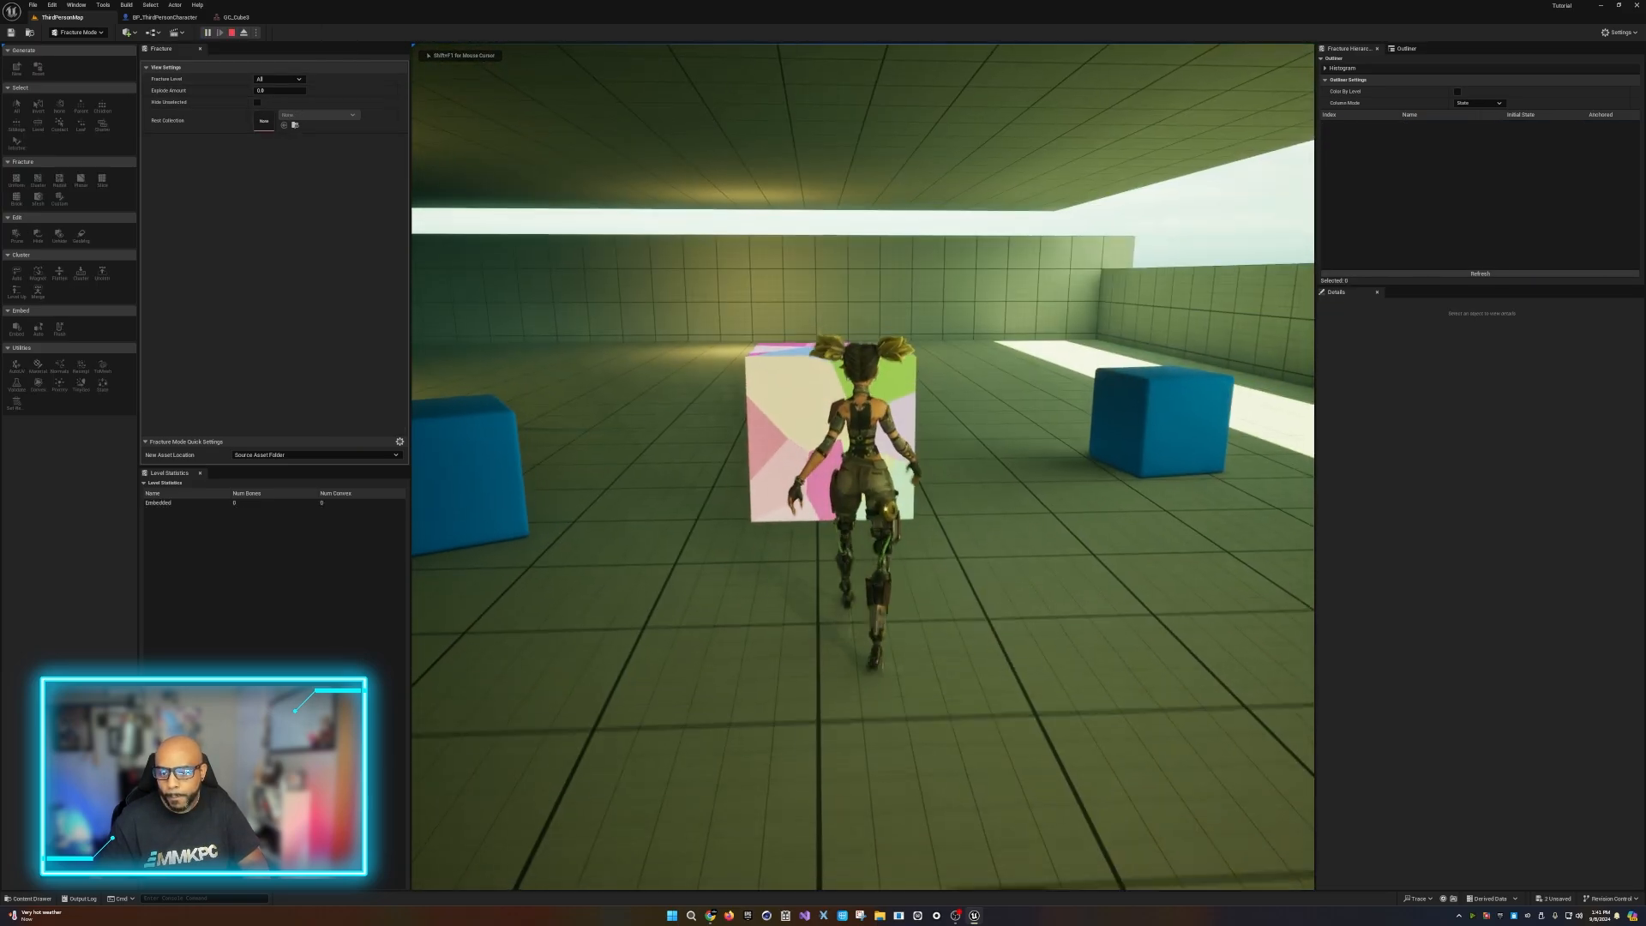
{"action": "key", "text": "s"}
{"action": "key", "text": "d"}
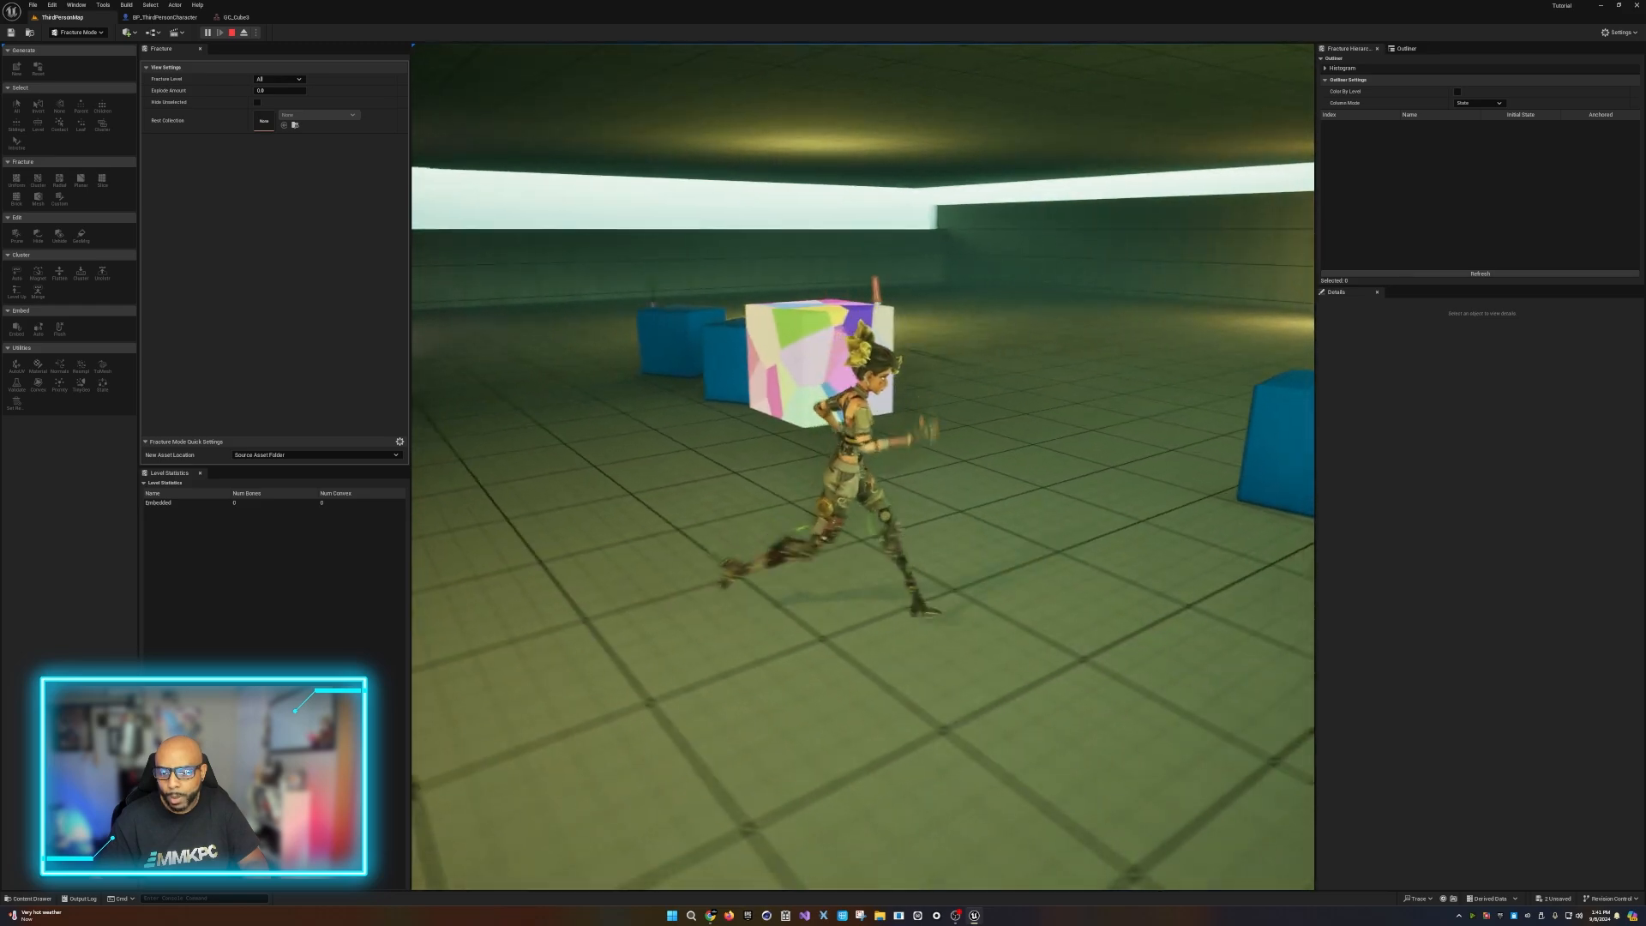
{"action": "key", "text": "w"}
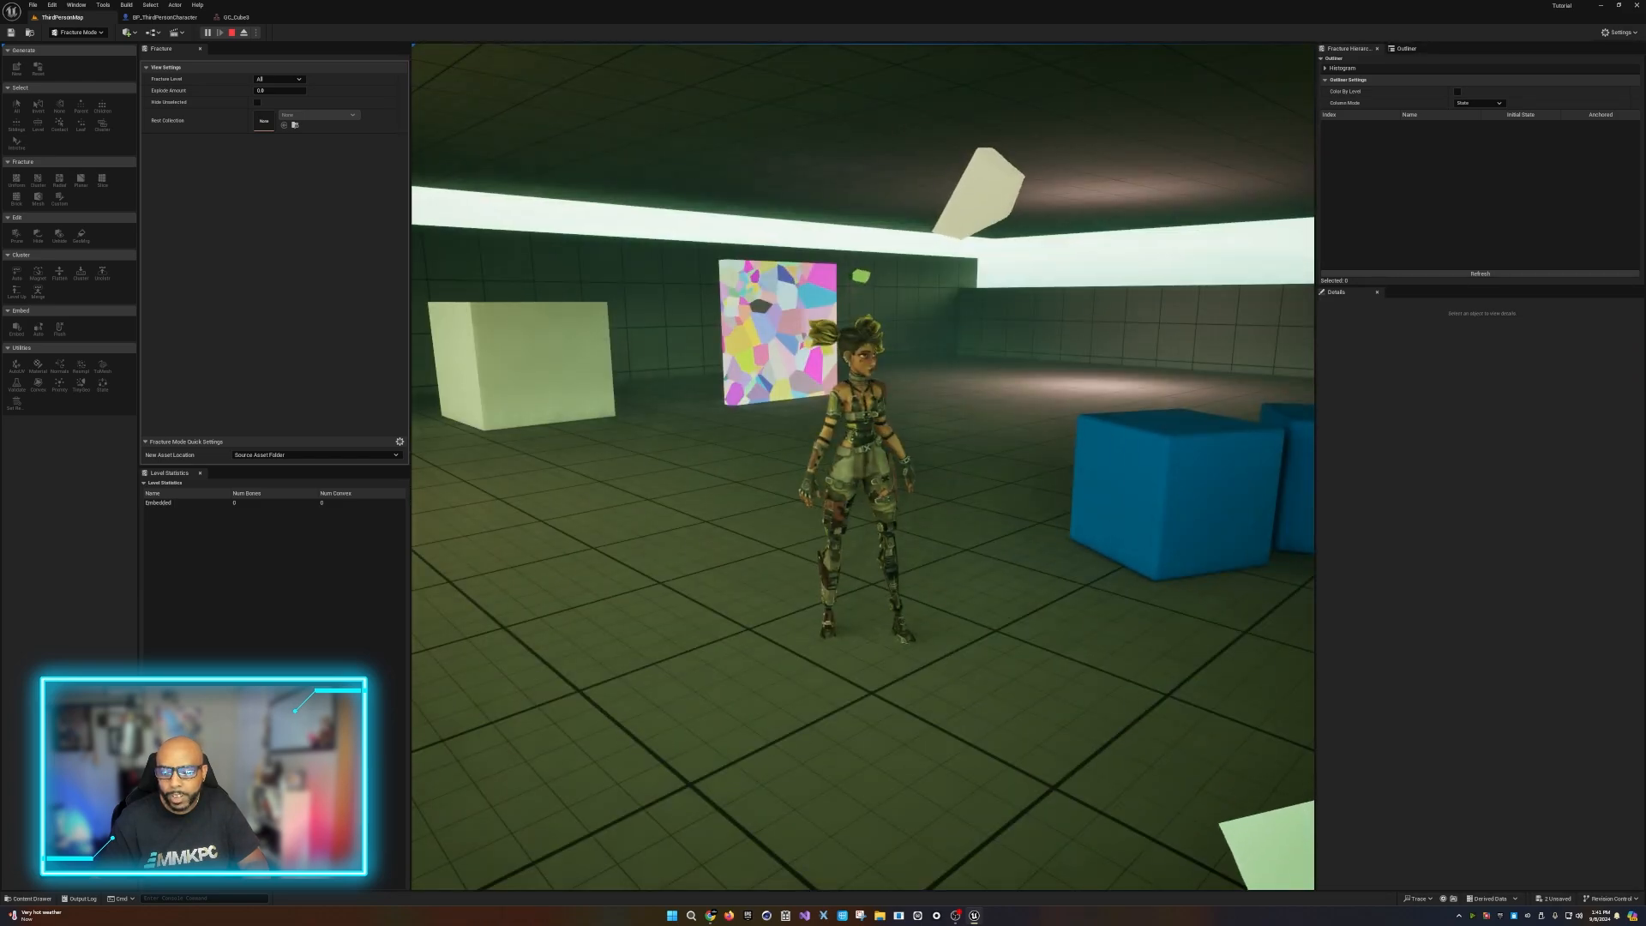
{"action": "key", "text": "w"}
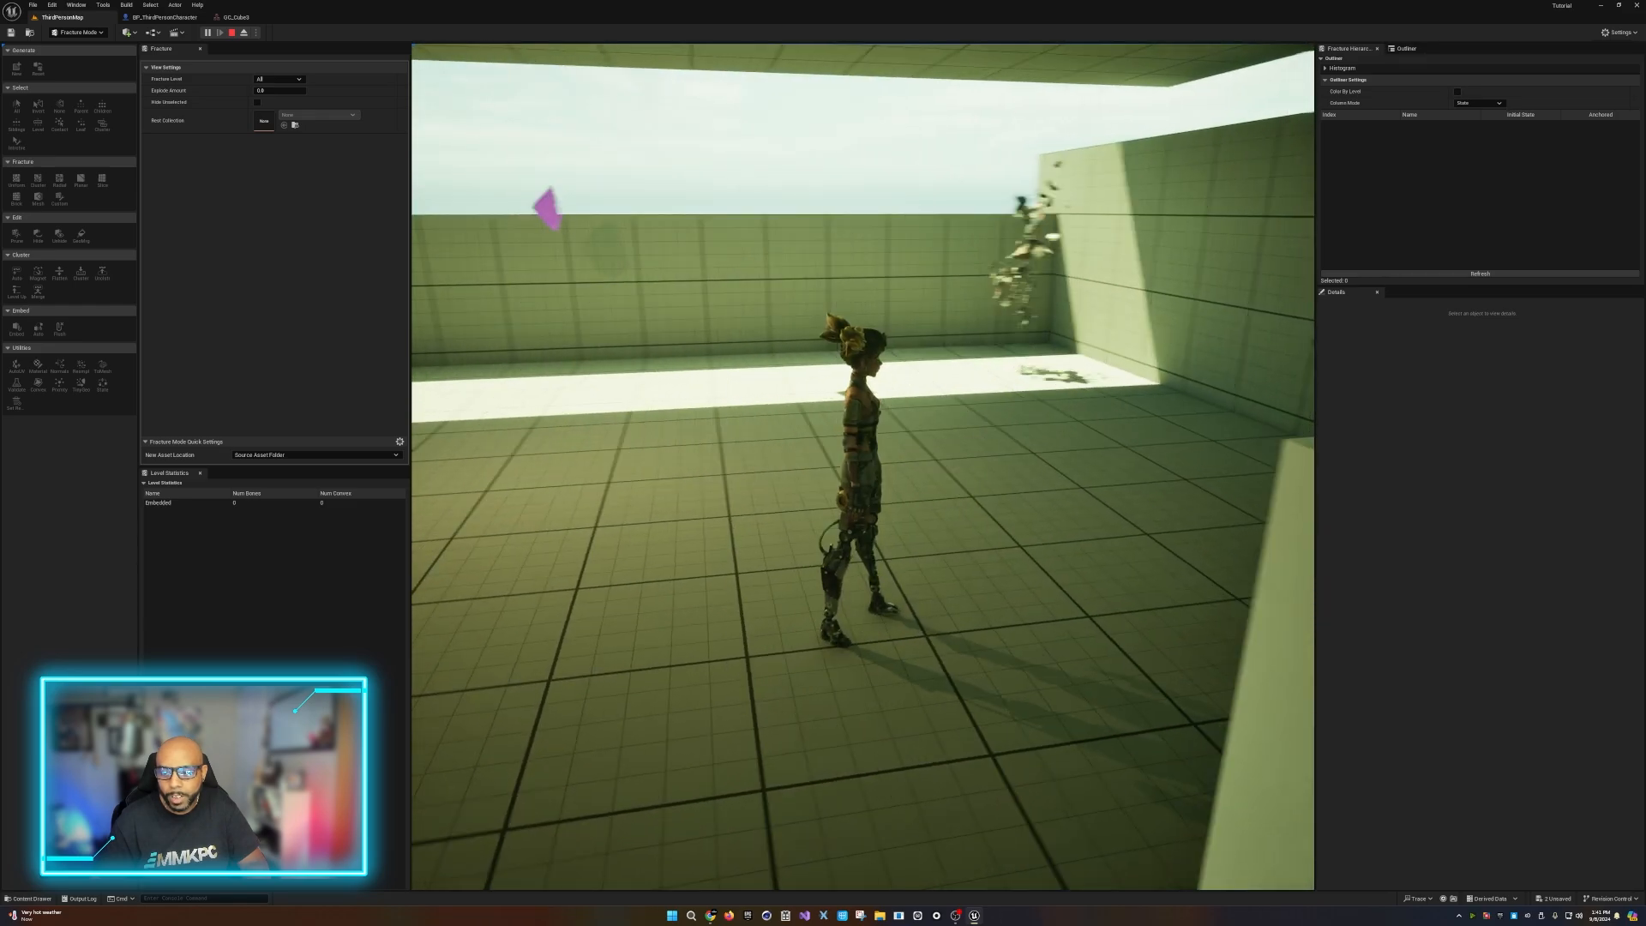
{"action": "key", "text": "w"}
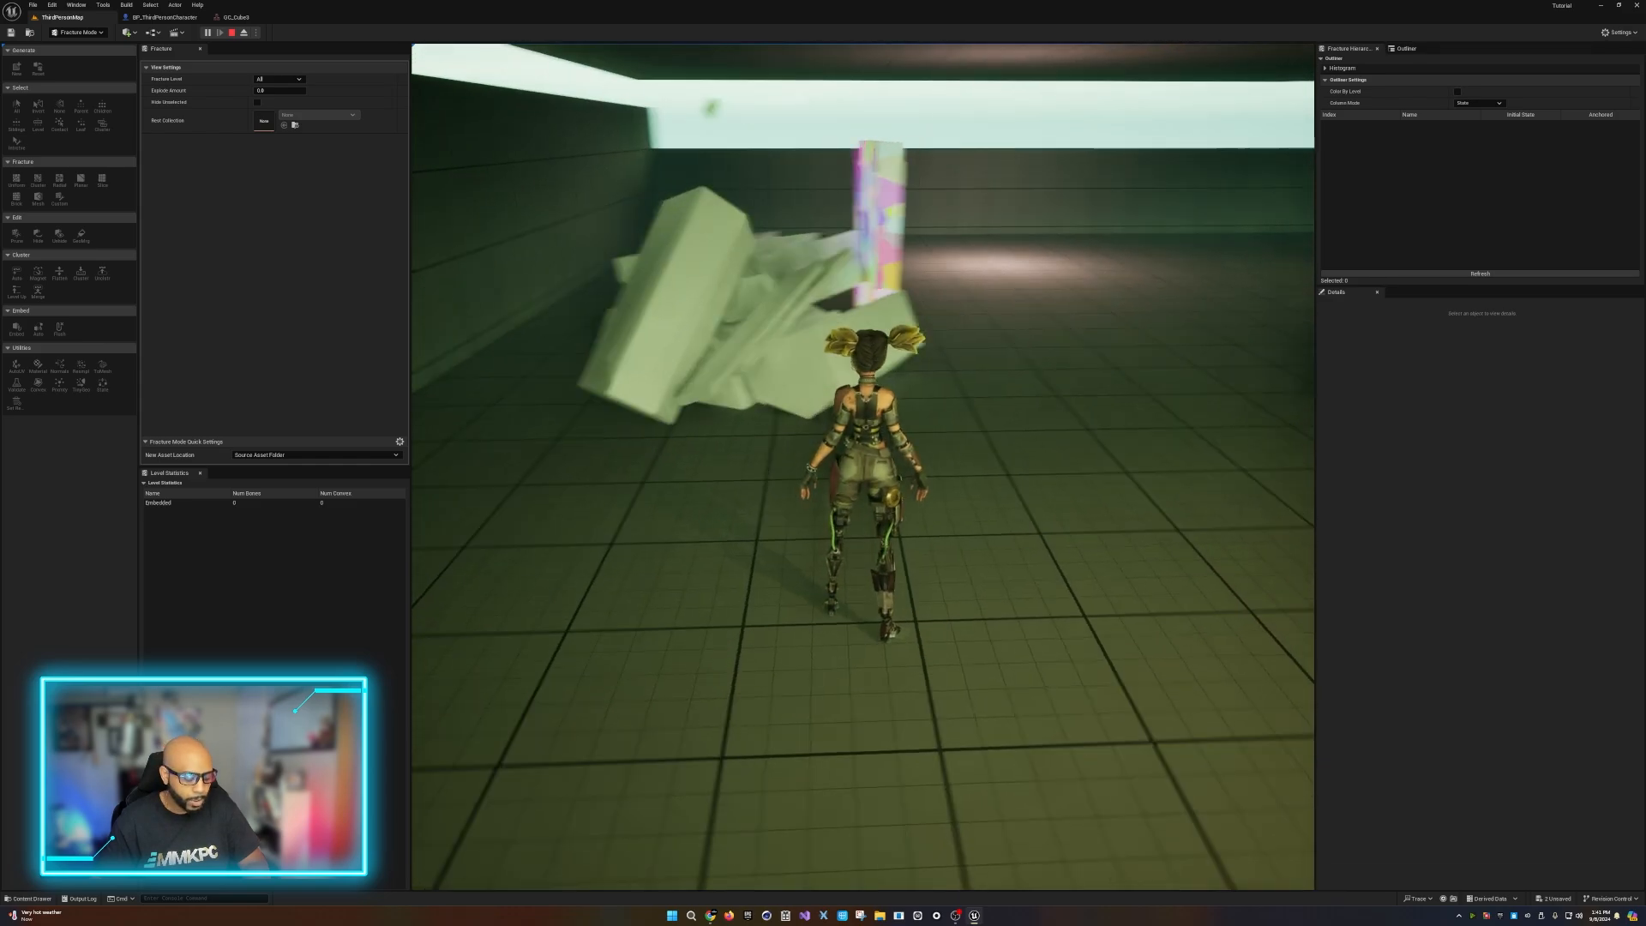
{"action": "key", "text": "w"}
{"action": "key", "text": "Escape"}
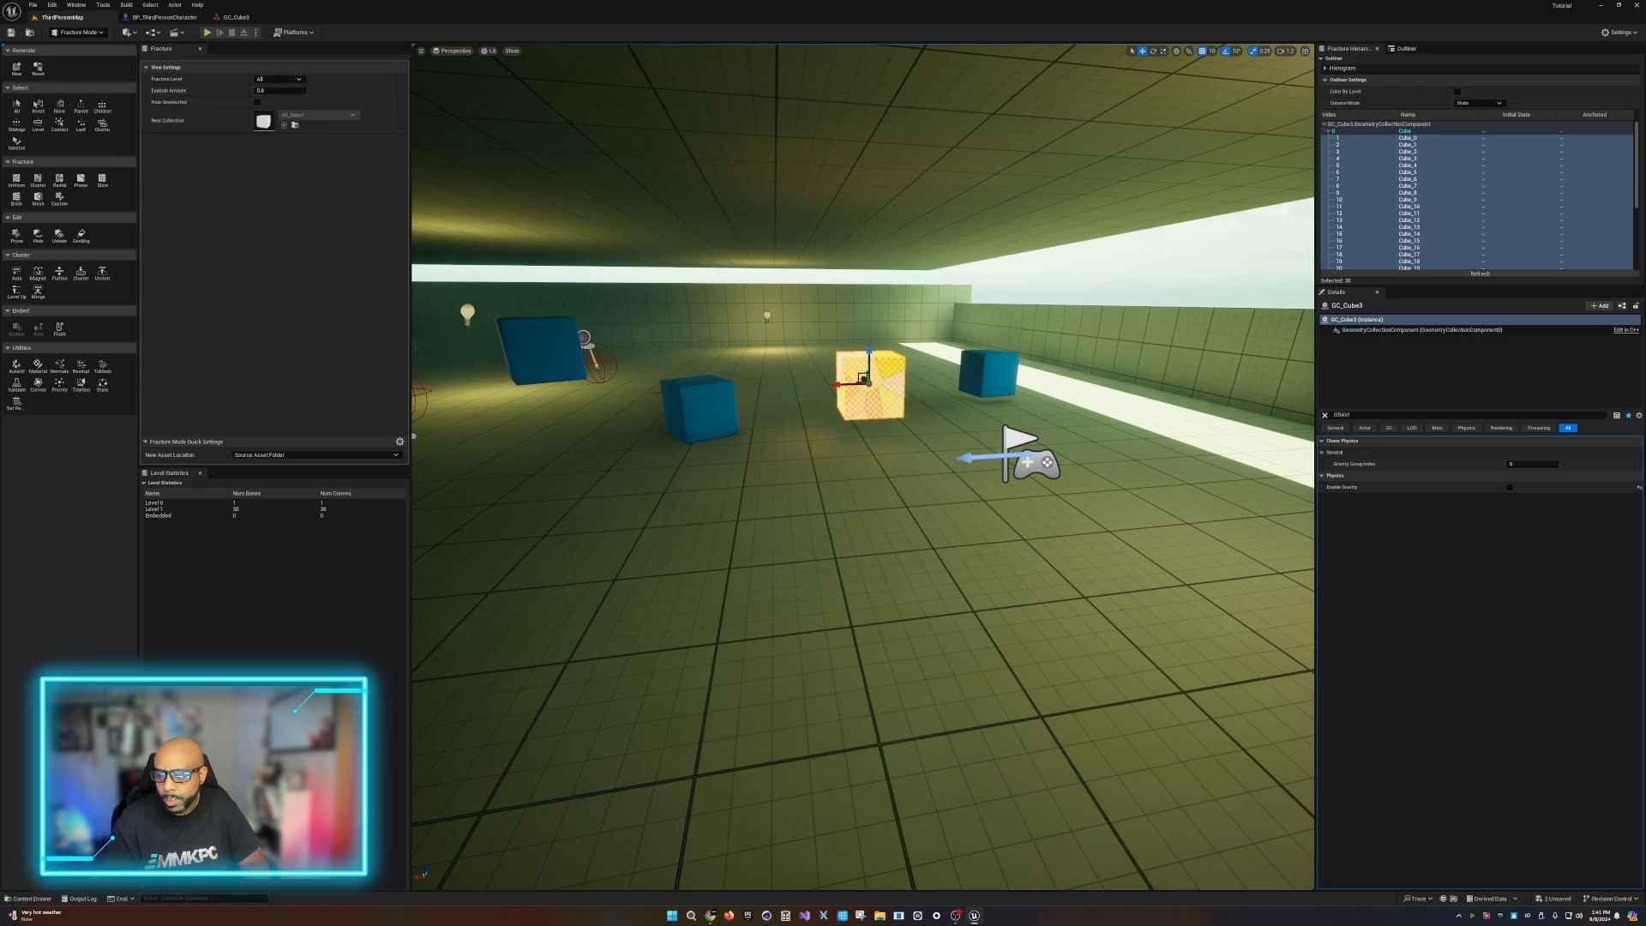
Find the mass property of the placed GC_Cube3, enable its mass override, and change the mass in kilograms.
{"action": "left_click", "coordinate": [1324, 415]}
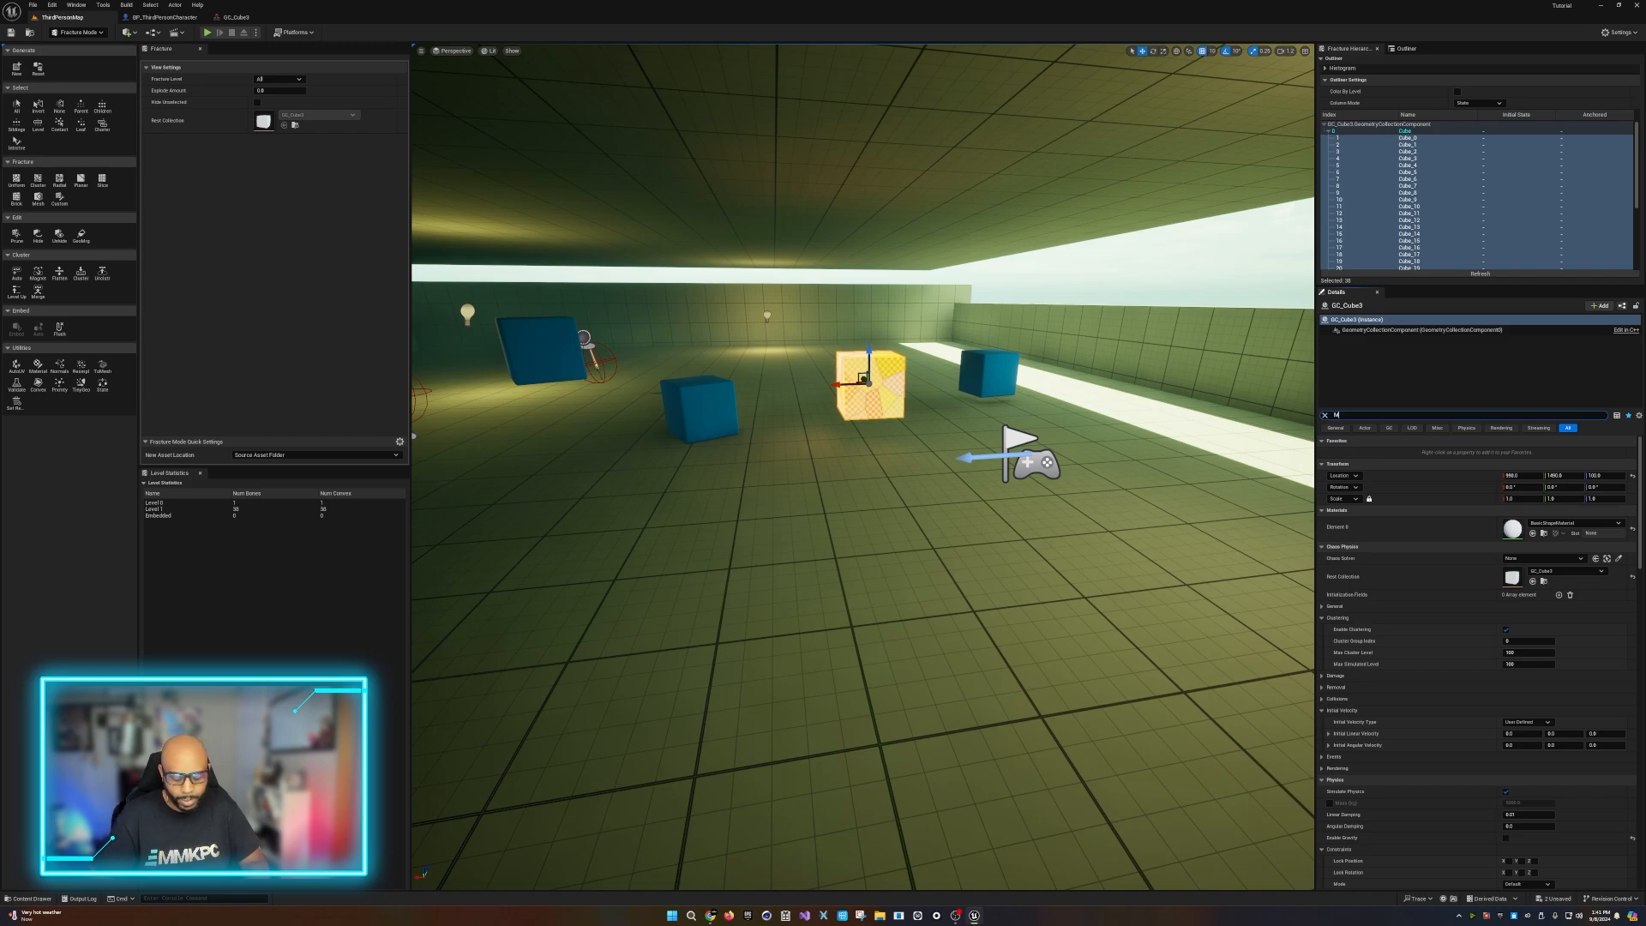
{"action": "type", "text": "MASS"}
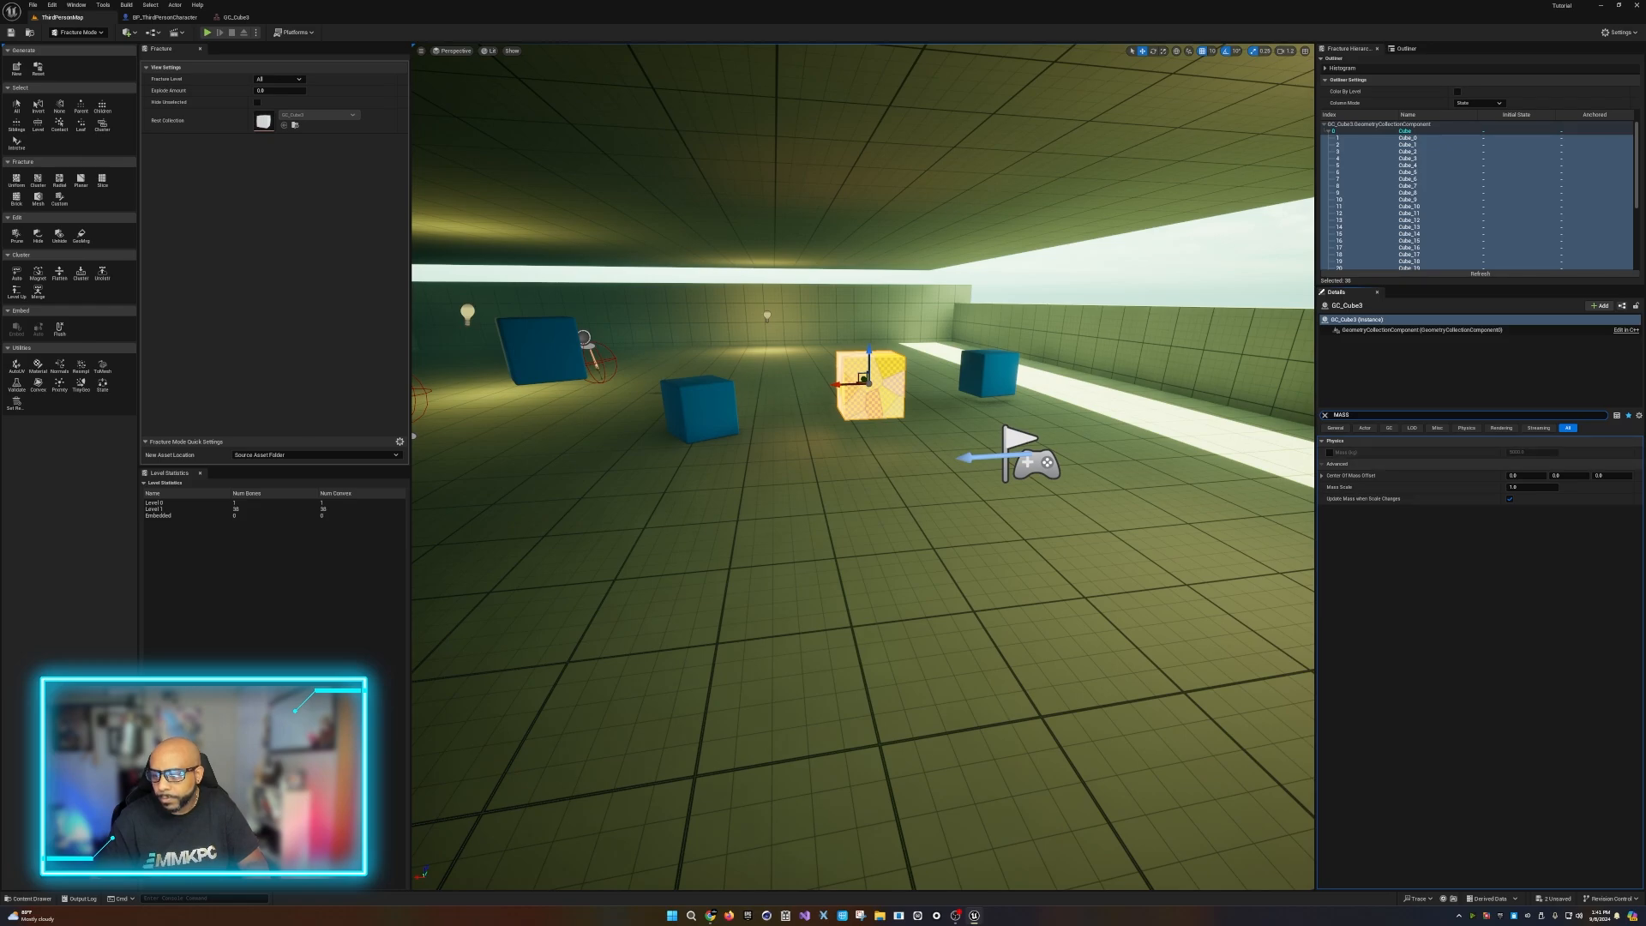
{"action": "left_click", "coordinate": [1329, 452]}
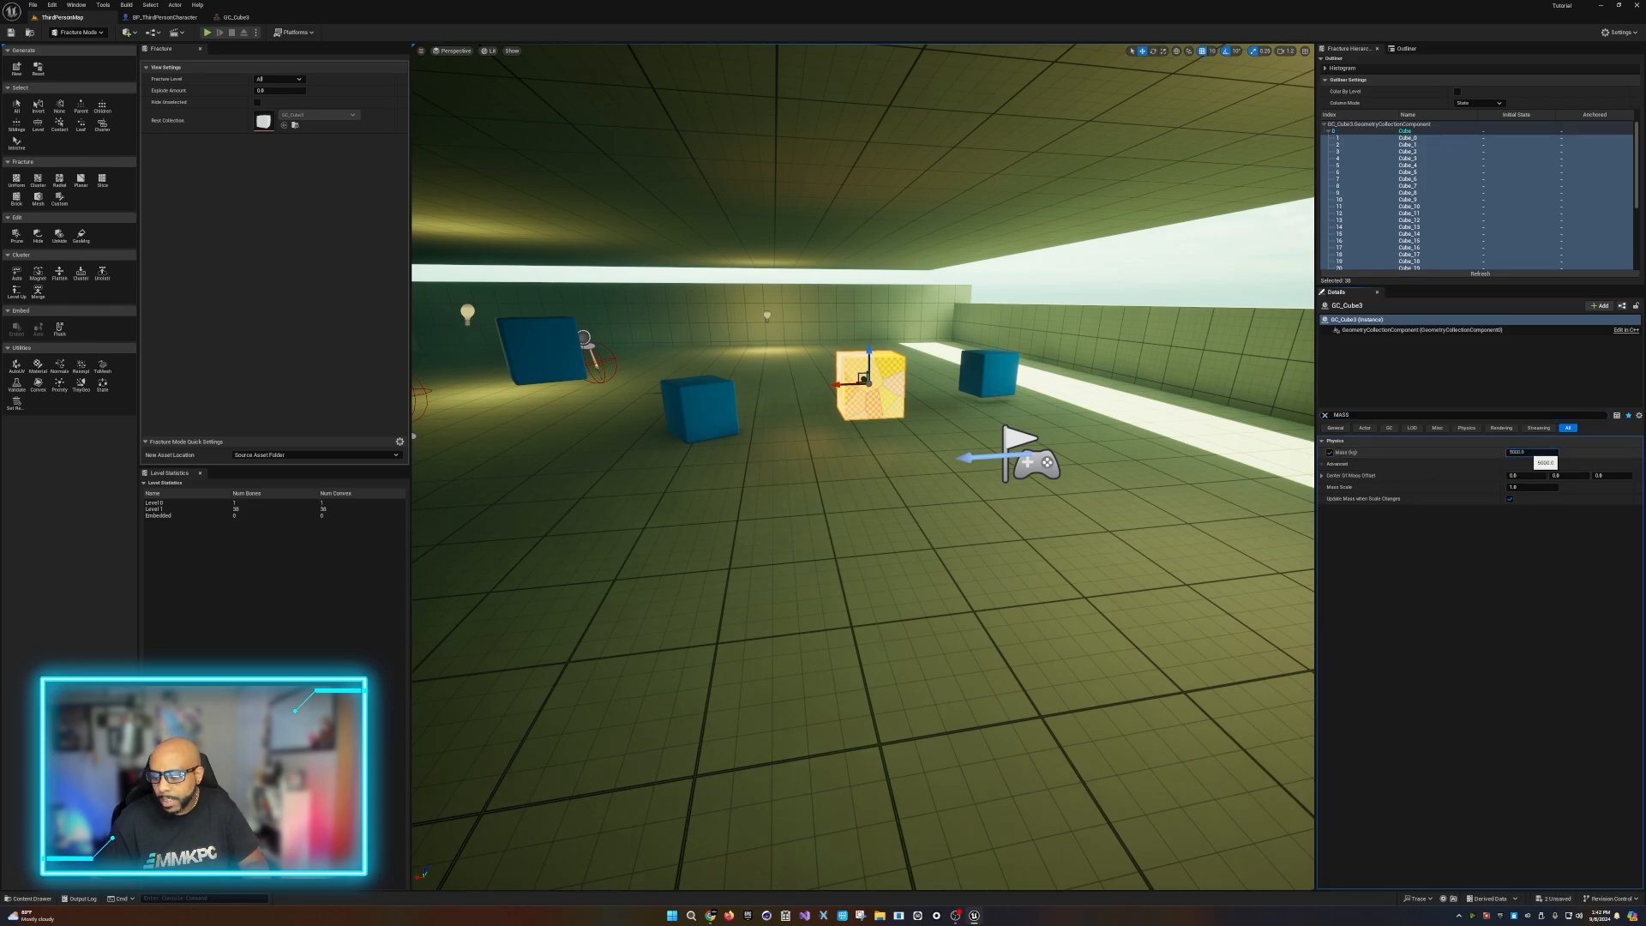
{"action": "double_click", "coordinate": [1522, 452]}
{"action": "type", "text": "200"}
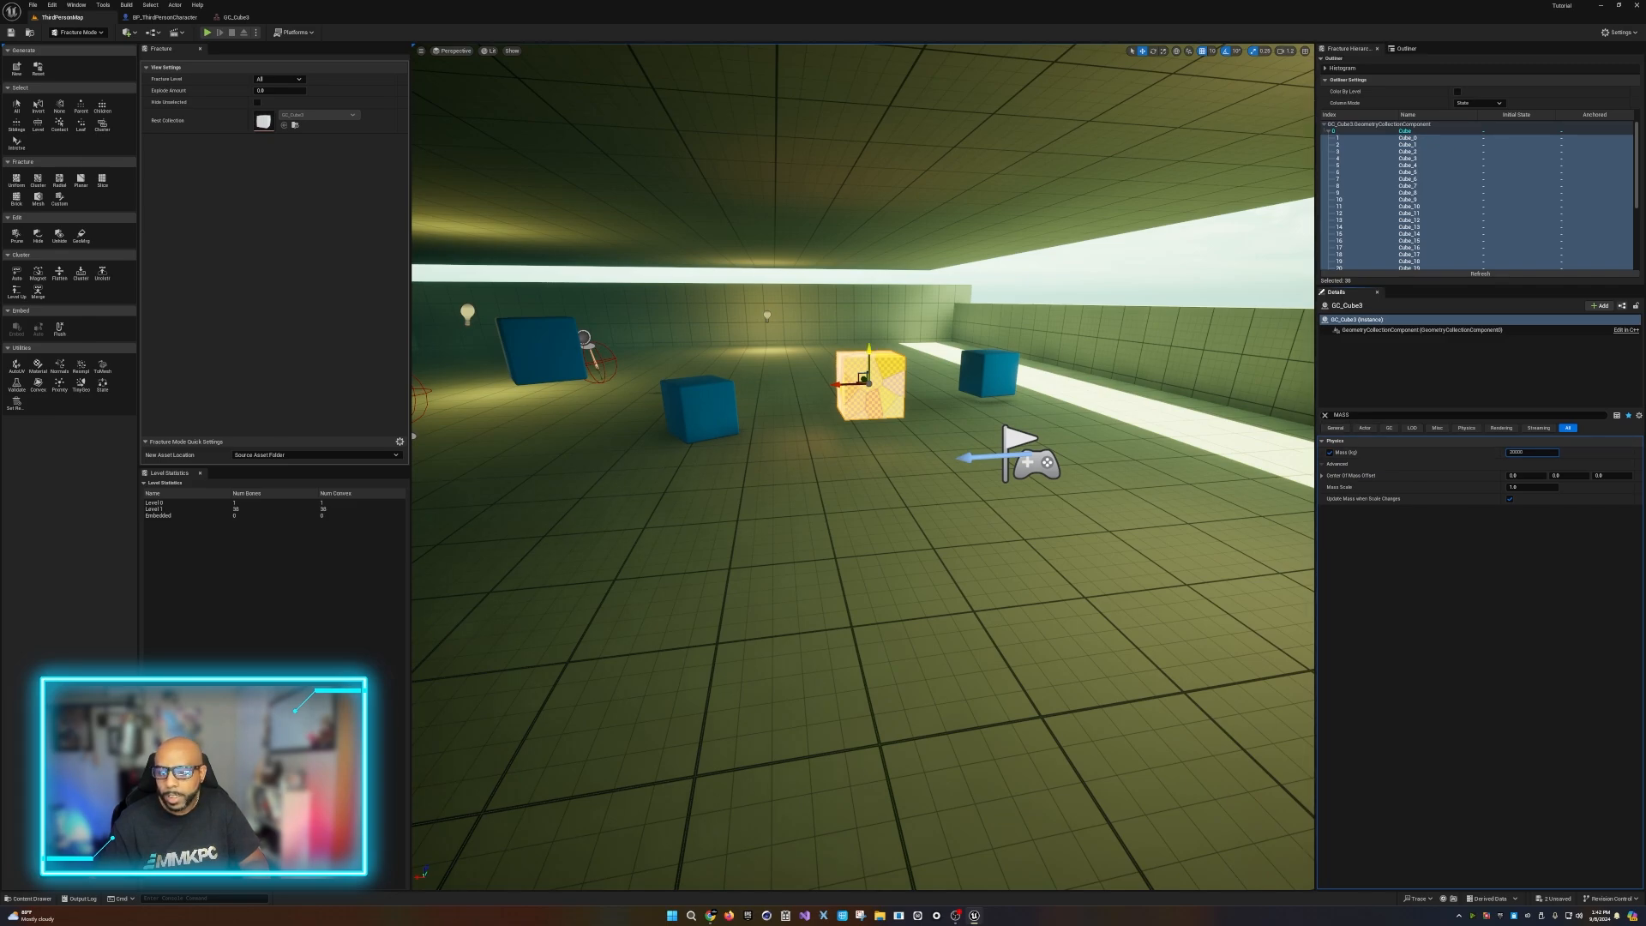
{"action": "key", "text": "Escape"}
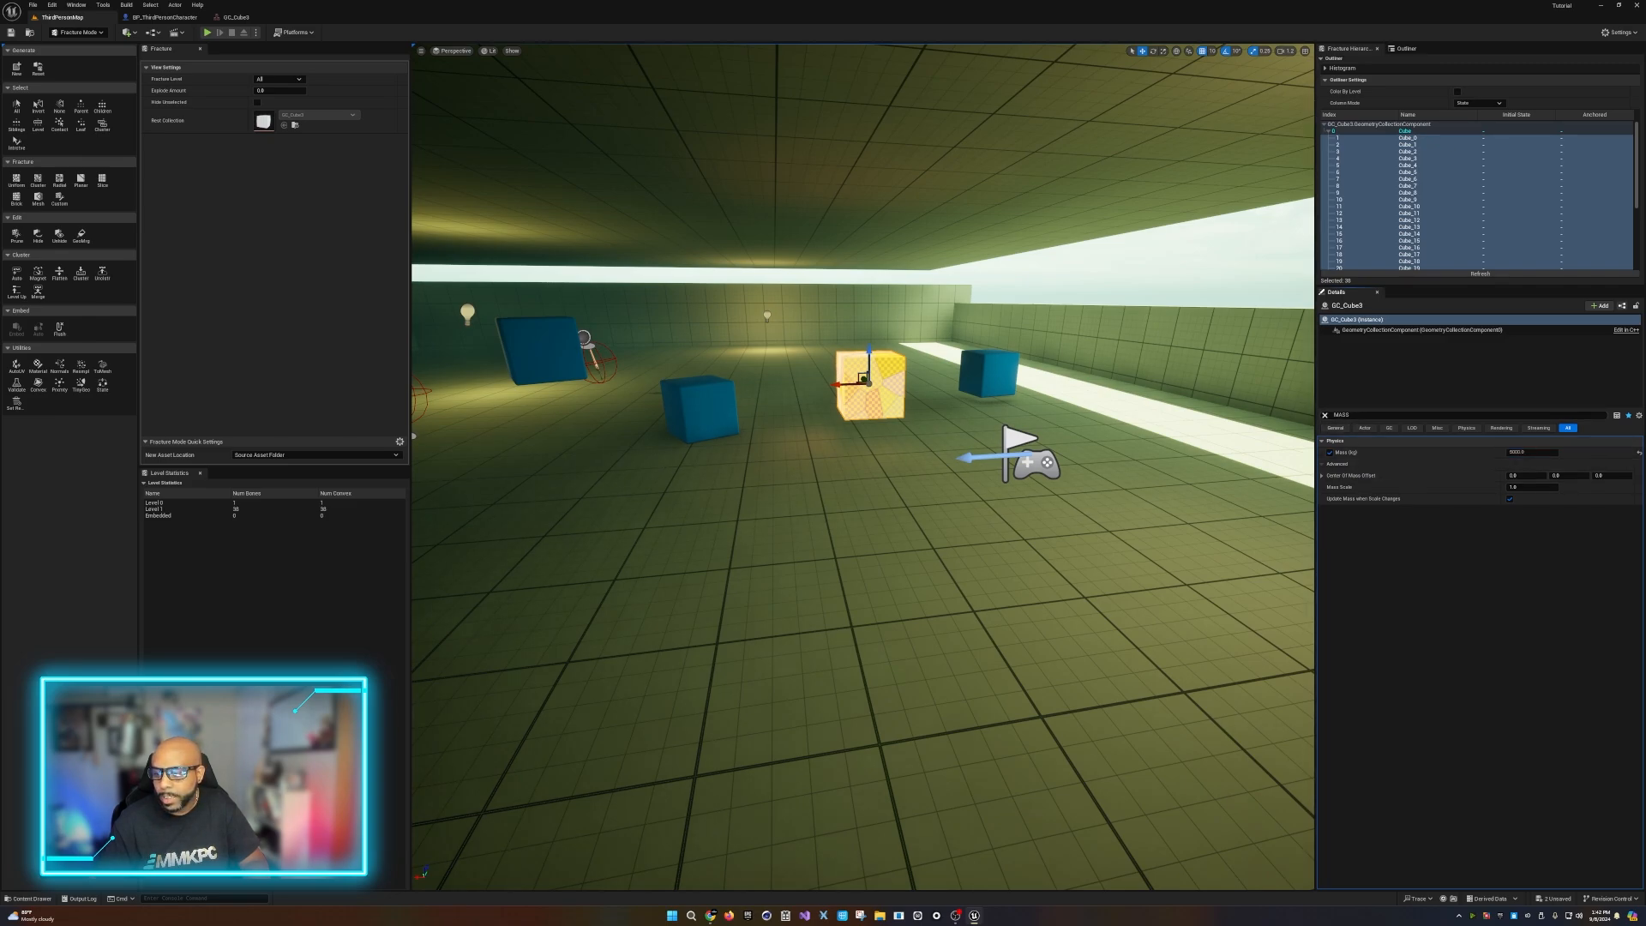
Clear the property search, scale the fractured cube uniformly to 2, and raise it slightly above the floor.
{"action": "left_click", "coordinate": [1371, 415]}
{"action": "key", "text": "BackSpace"}
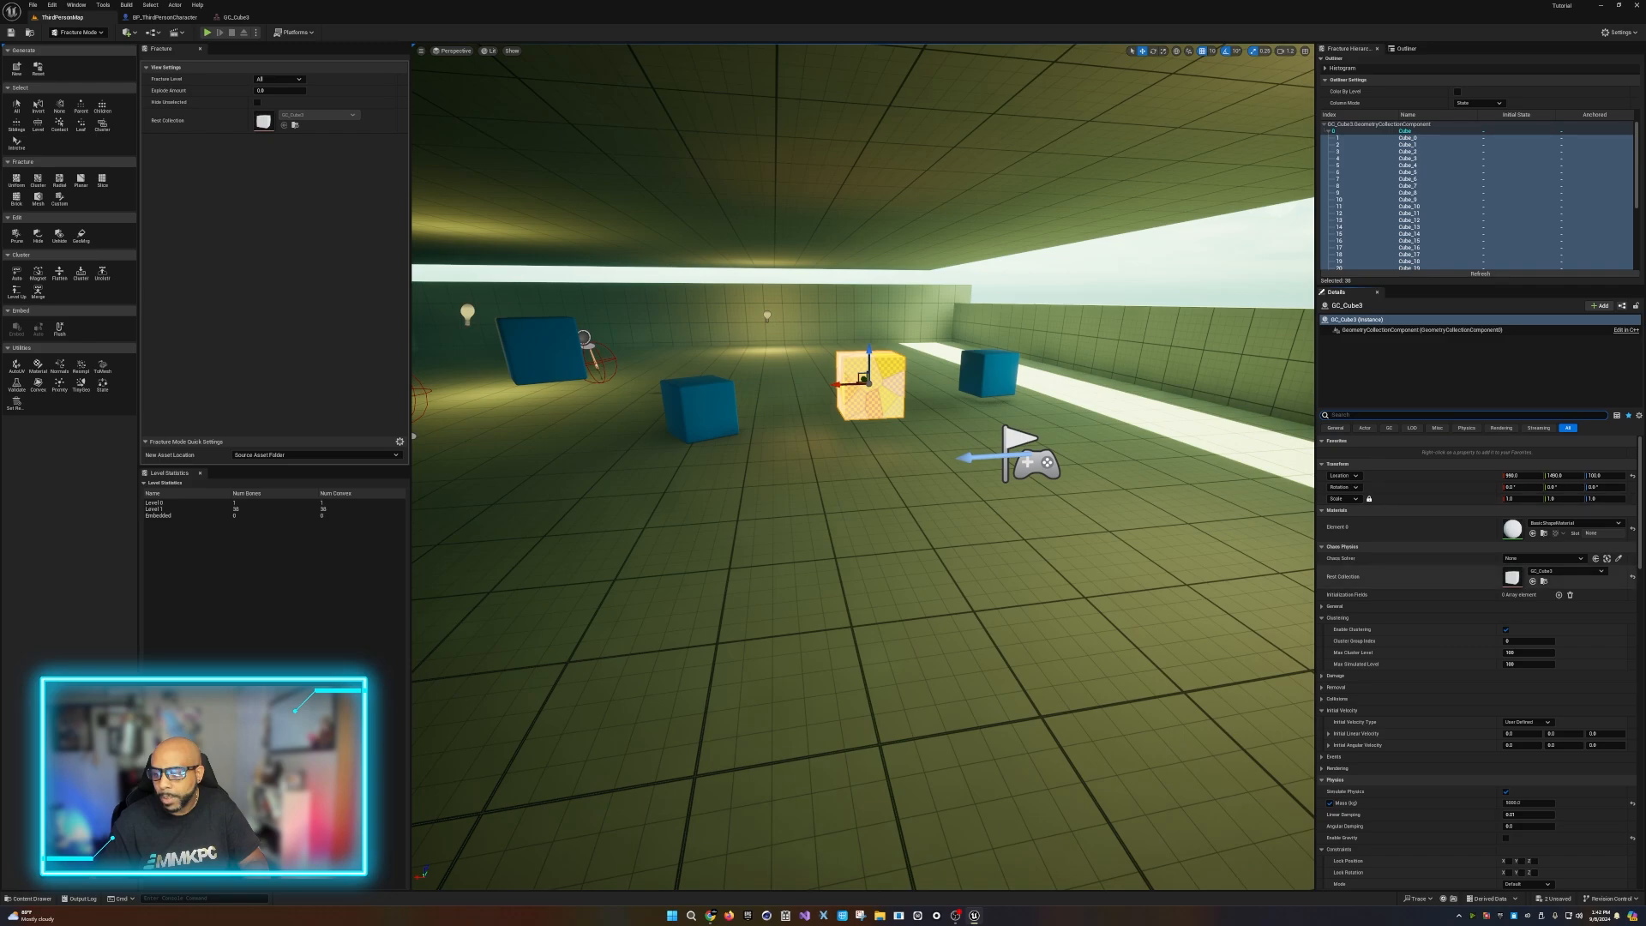
{"action": "left_click", "coordinate": [1508, 499]}
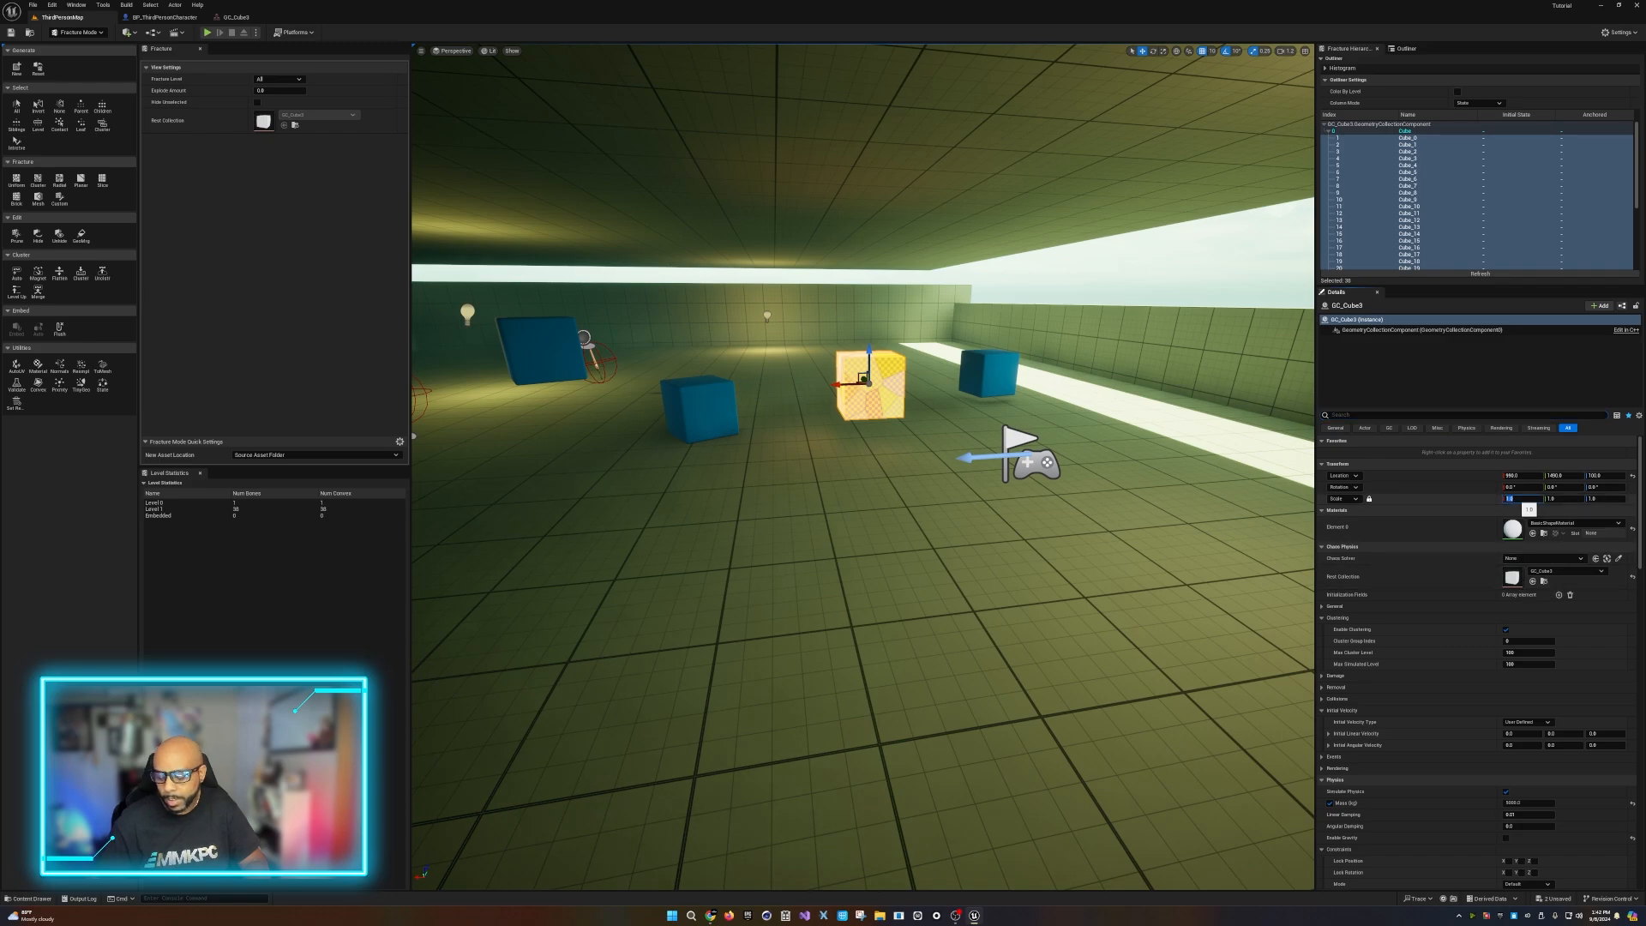
{"action": "type", "text": "2"}
{"action": "key", "text": "Return"}
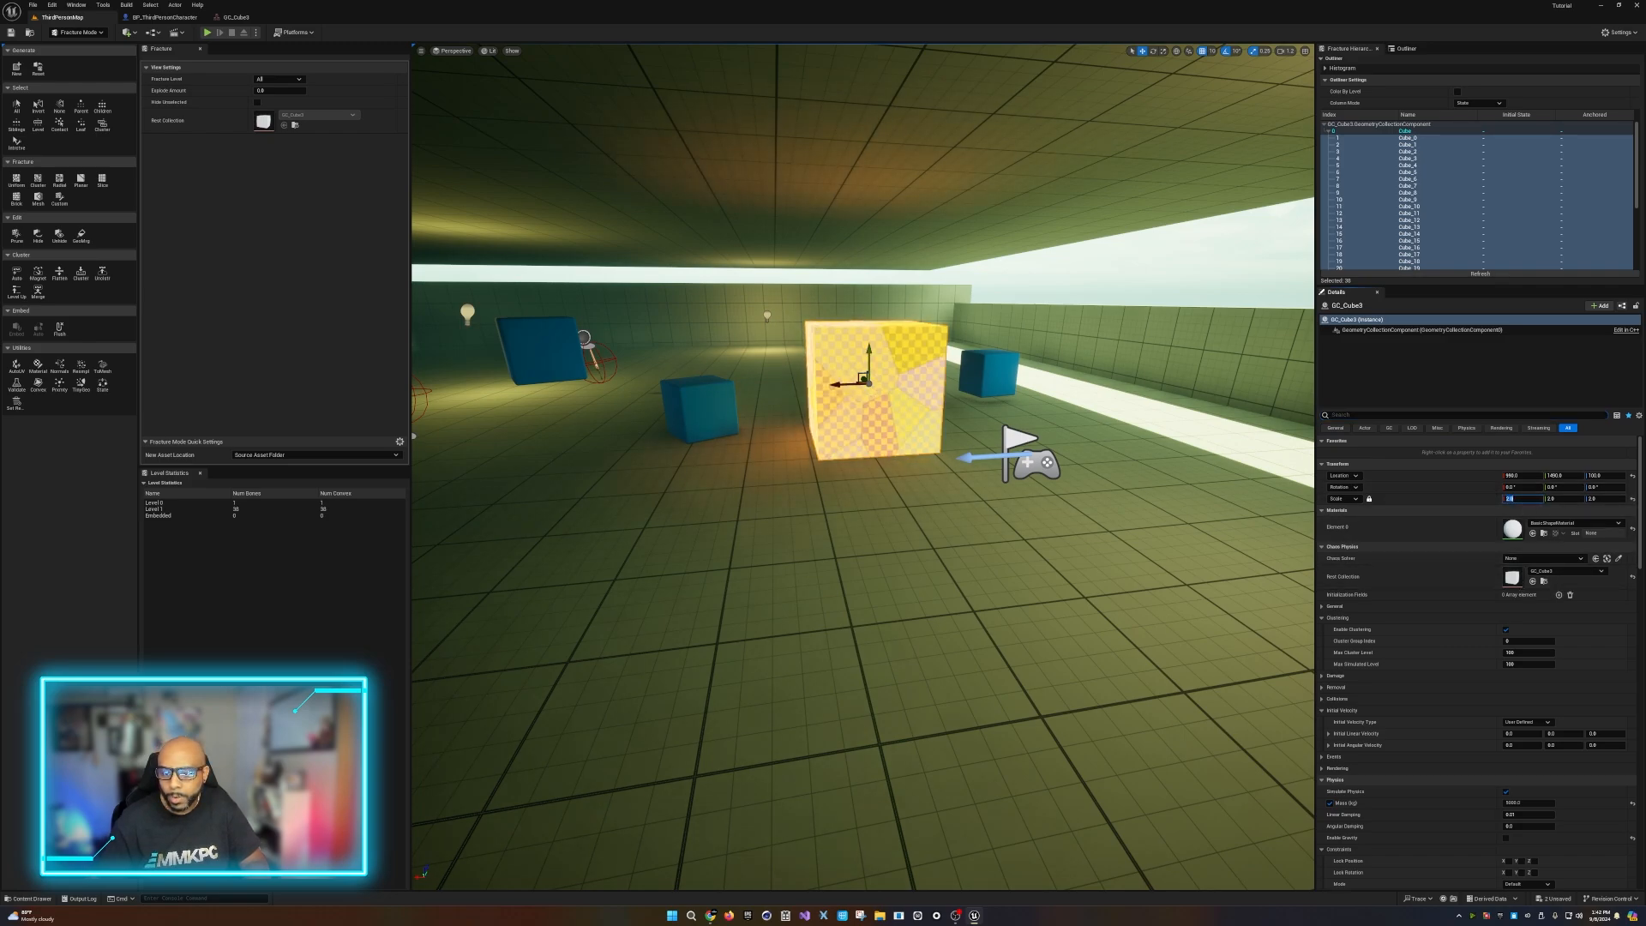
{"action": "left_click_drag", "start_coordinate": [868, 358], "coordinate": [869, 341]}
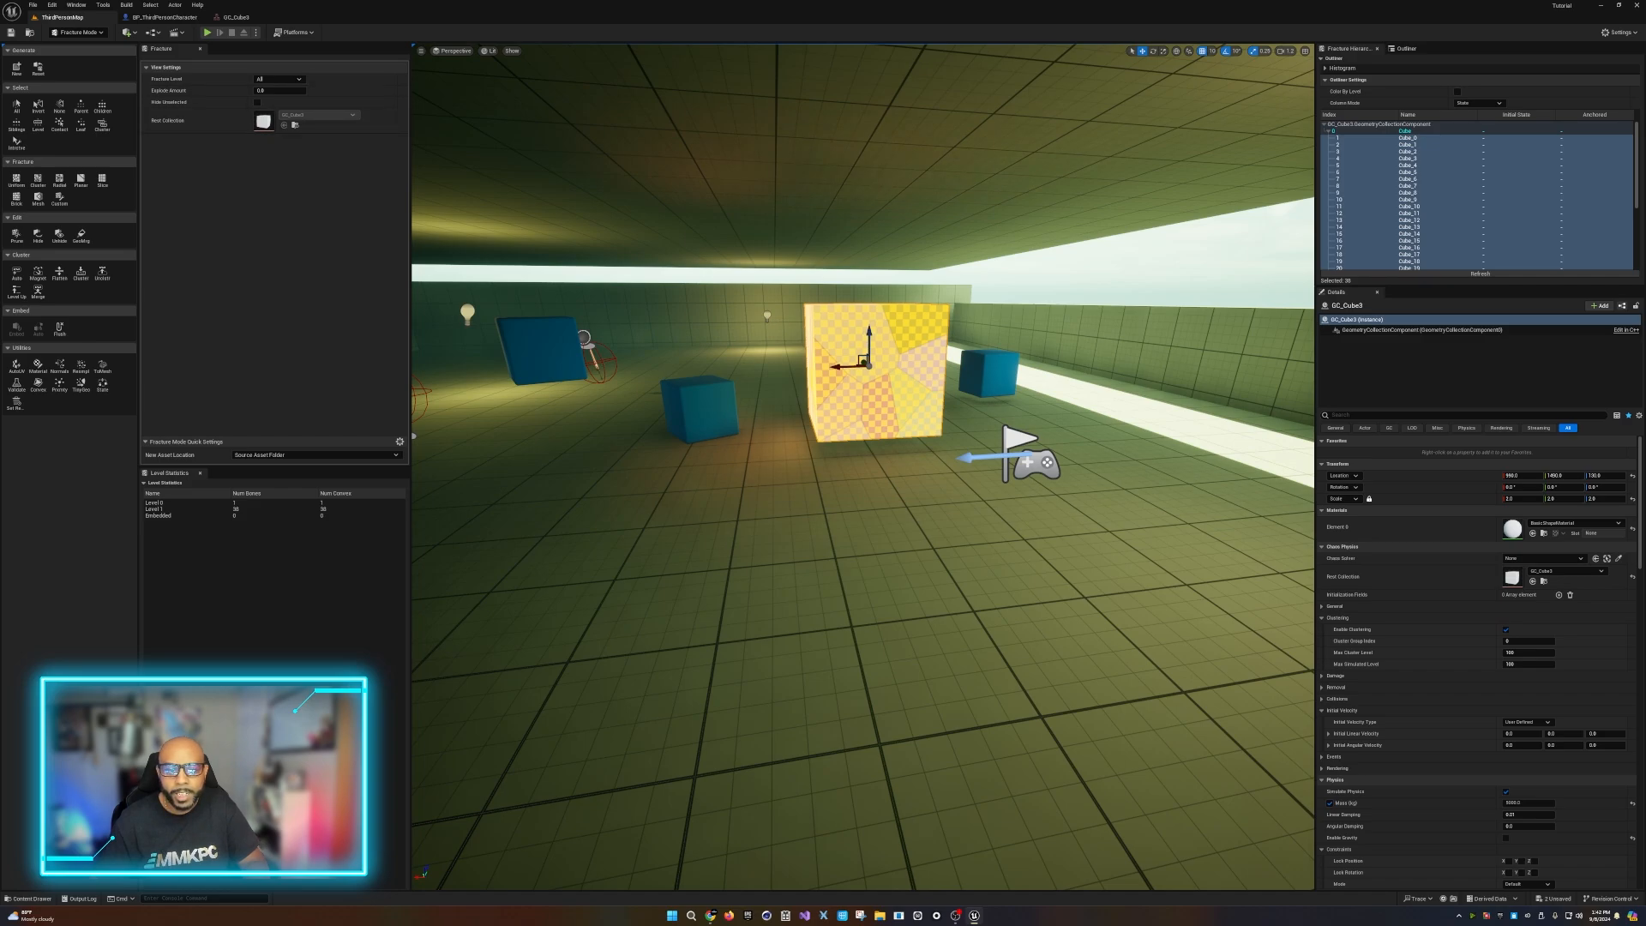
Play the level and run the character past the enlarged fractured cube to pick up a sword.
{"action": "left_click", "coordinate": [207, 32]}
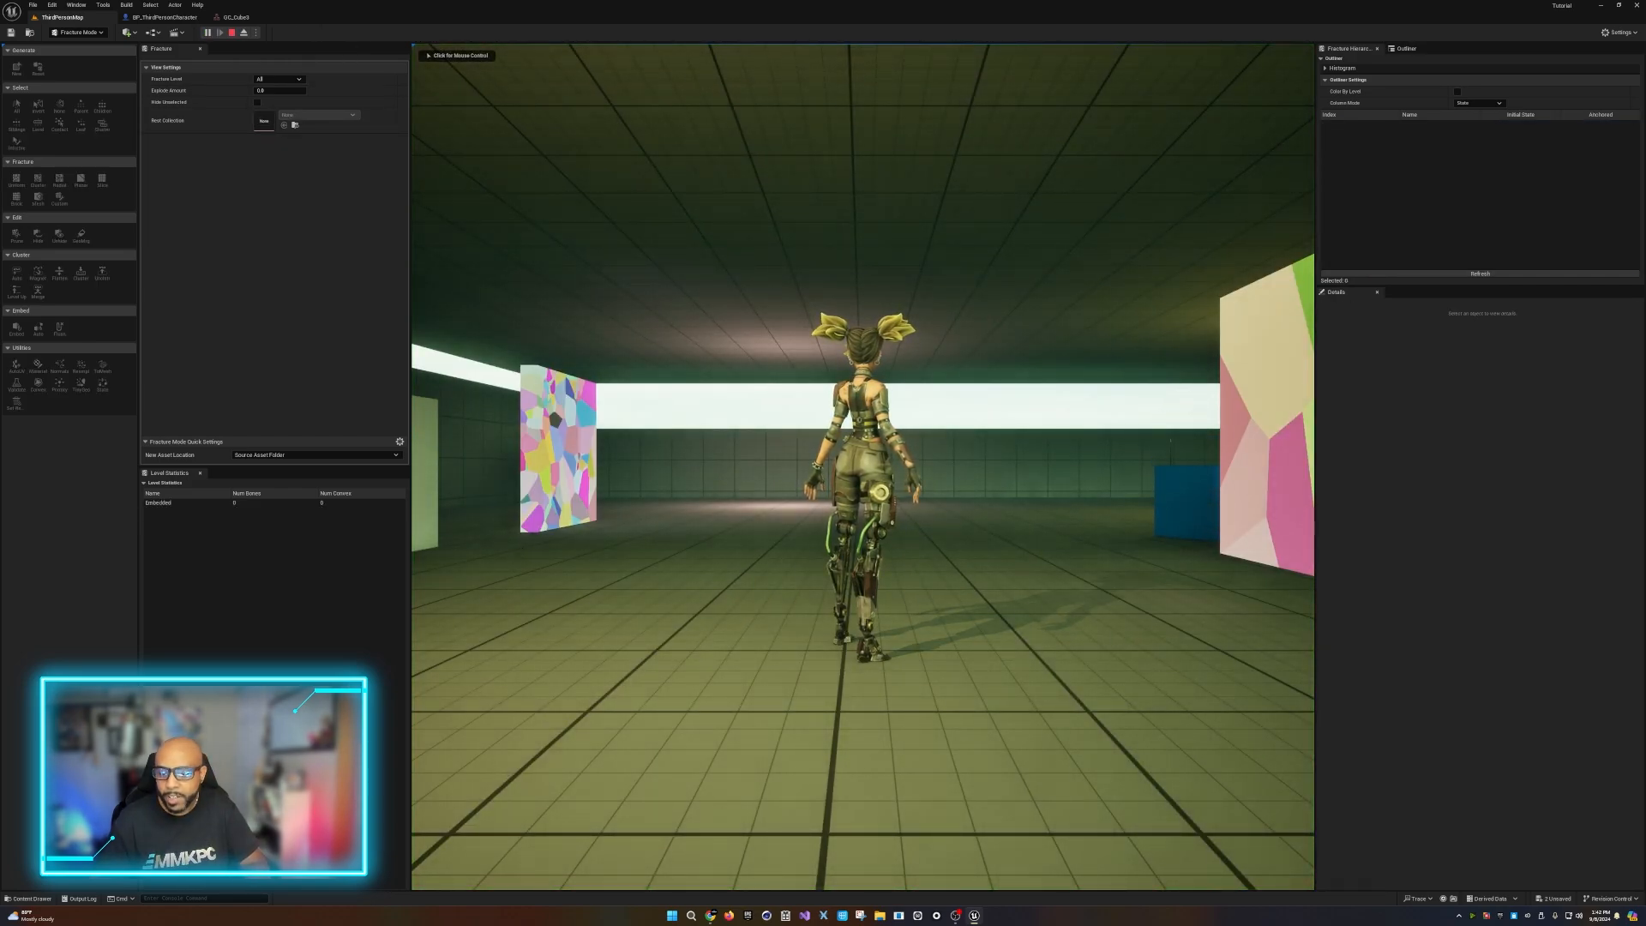
{"action": "left_click", "coordinate": [862, 467]}
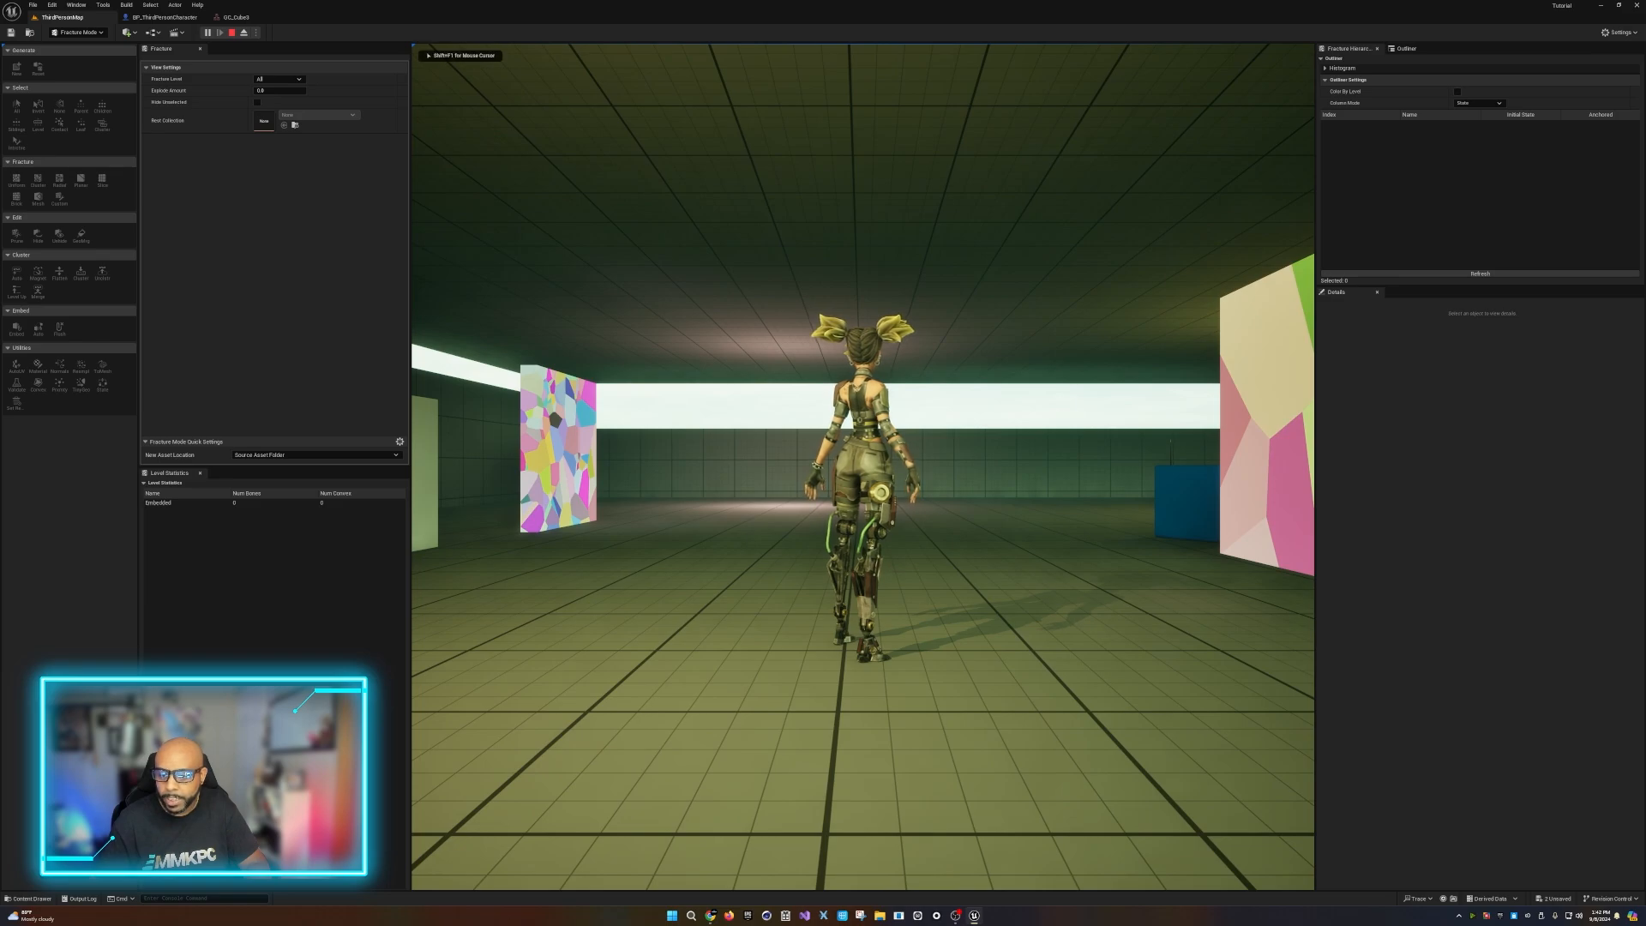
{"action": "left_click", "coordinate": [863, 466]}
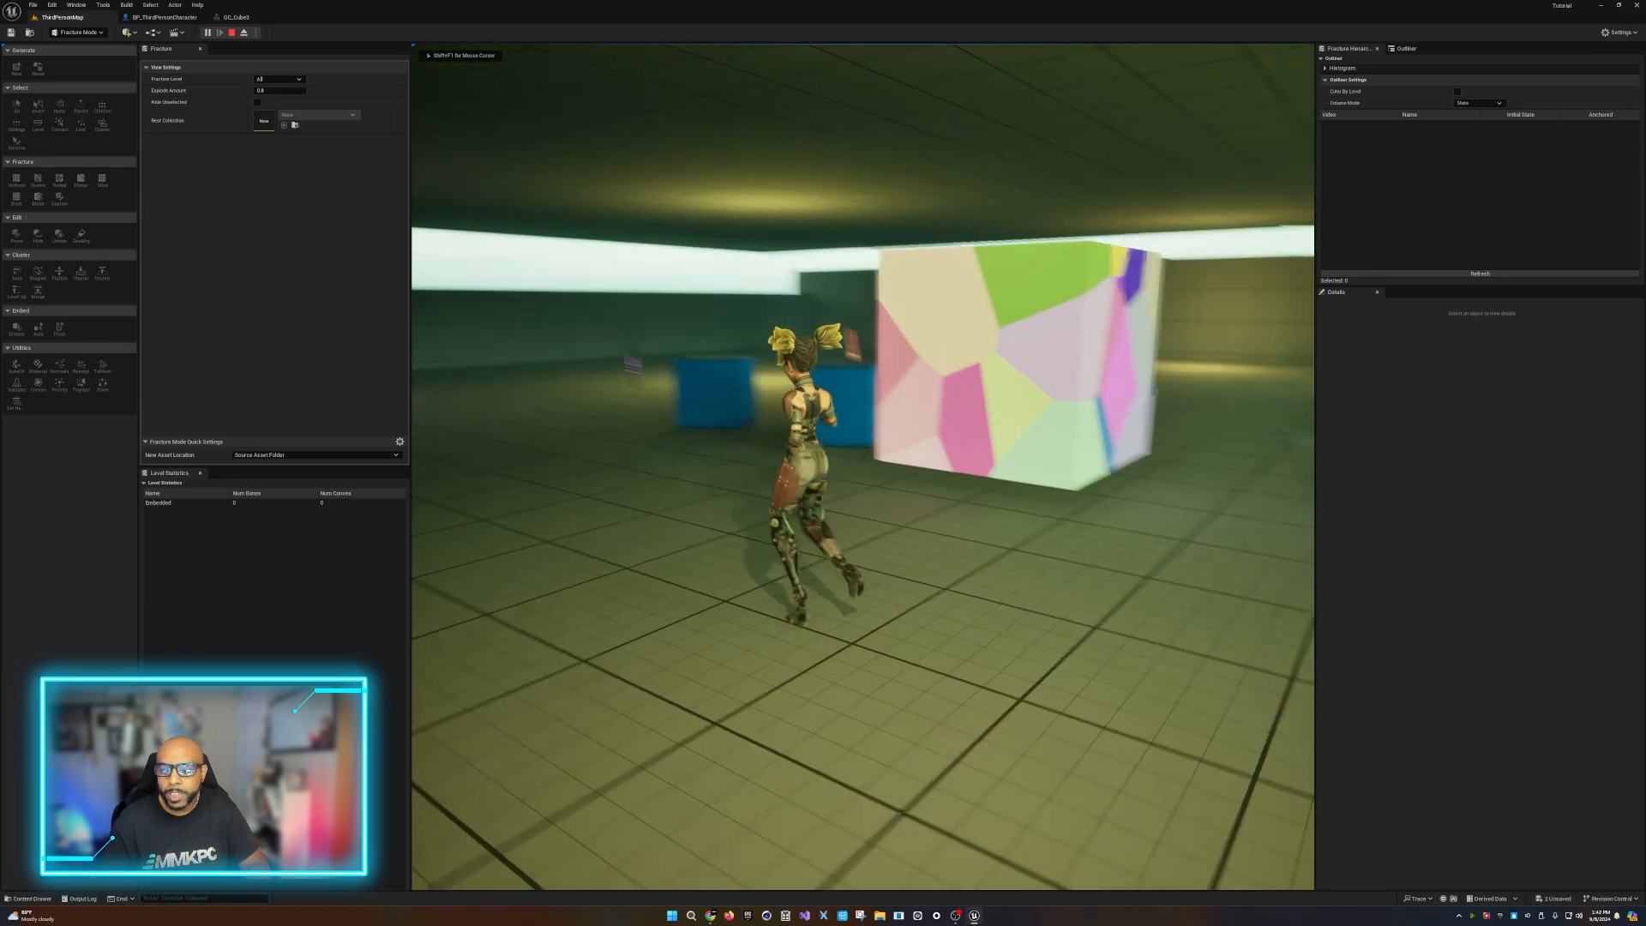
{"action": "key", "text": "w"}
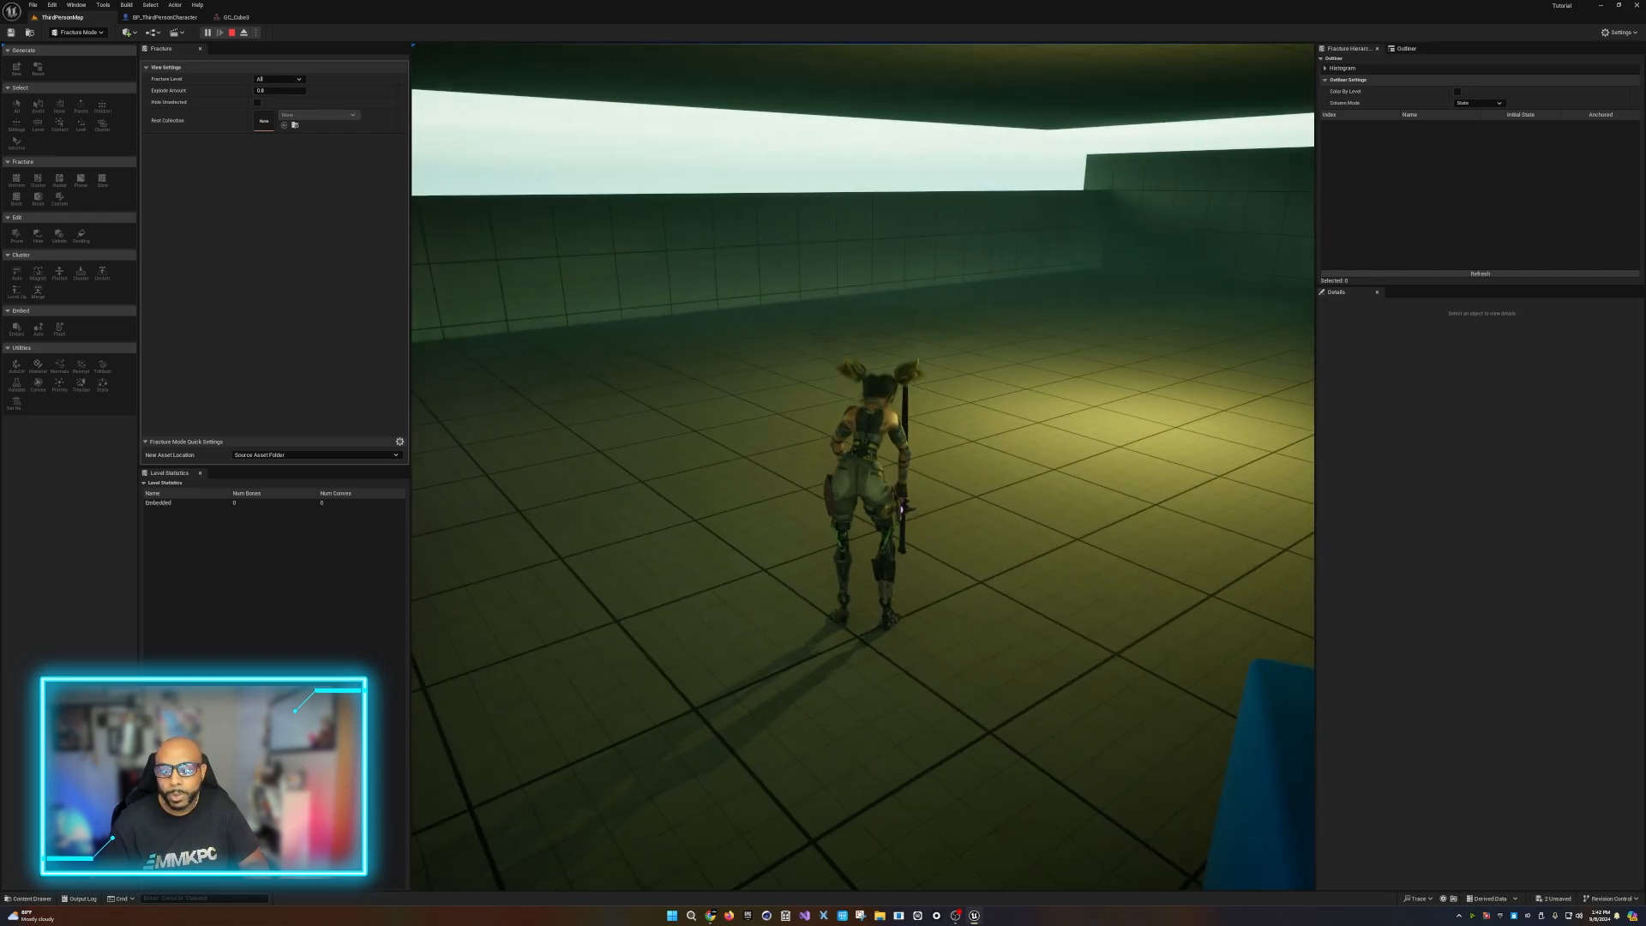
{"action": "key", "text": "d"}
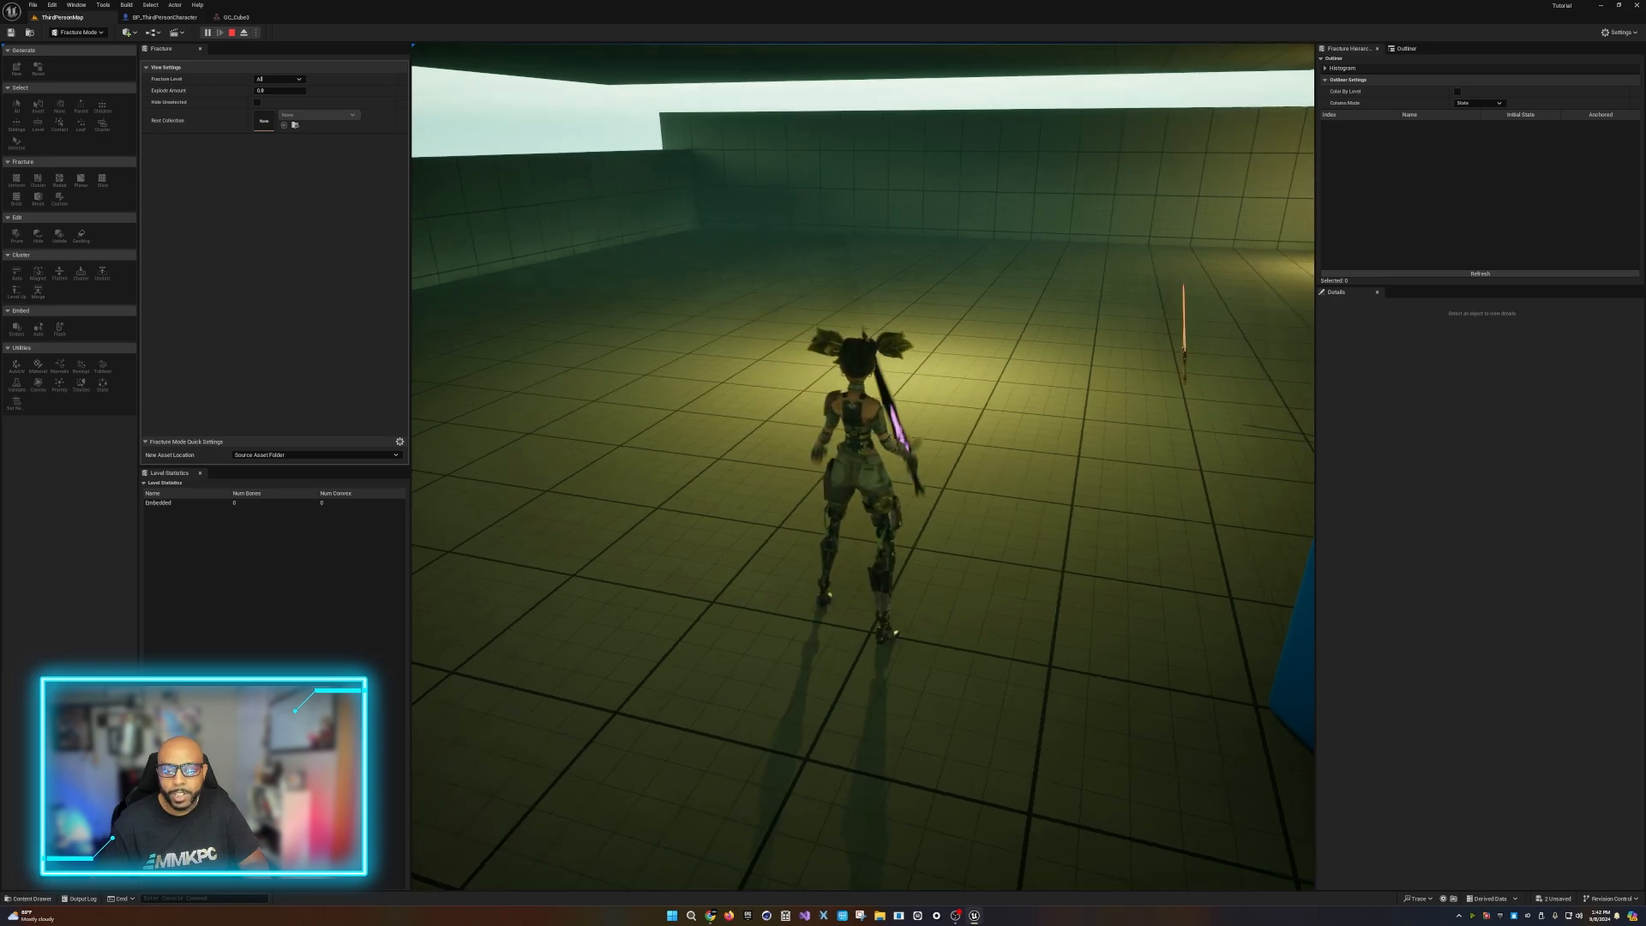
Run the armed character to the enlarged fractured cube, break it, and walk among its floating pieces.
{"action": "key", "text": "w"}
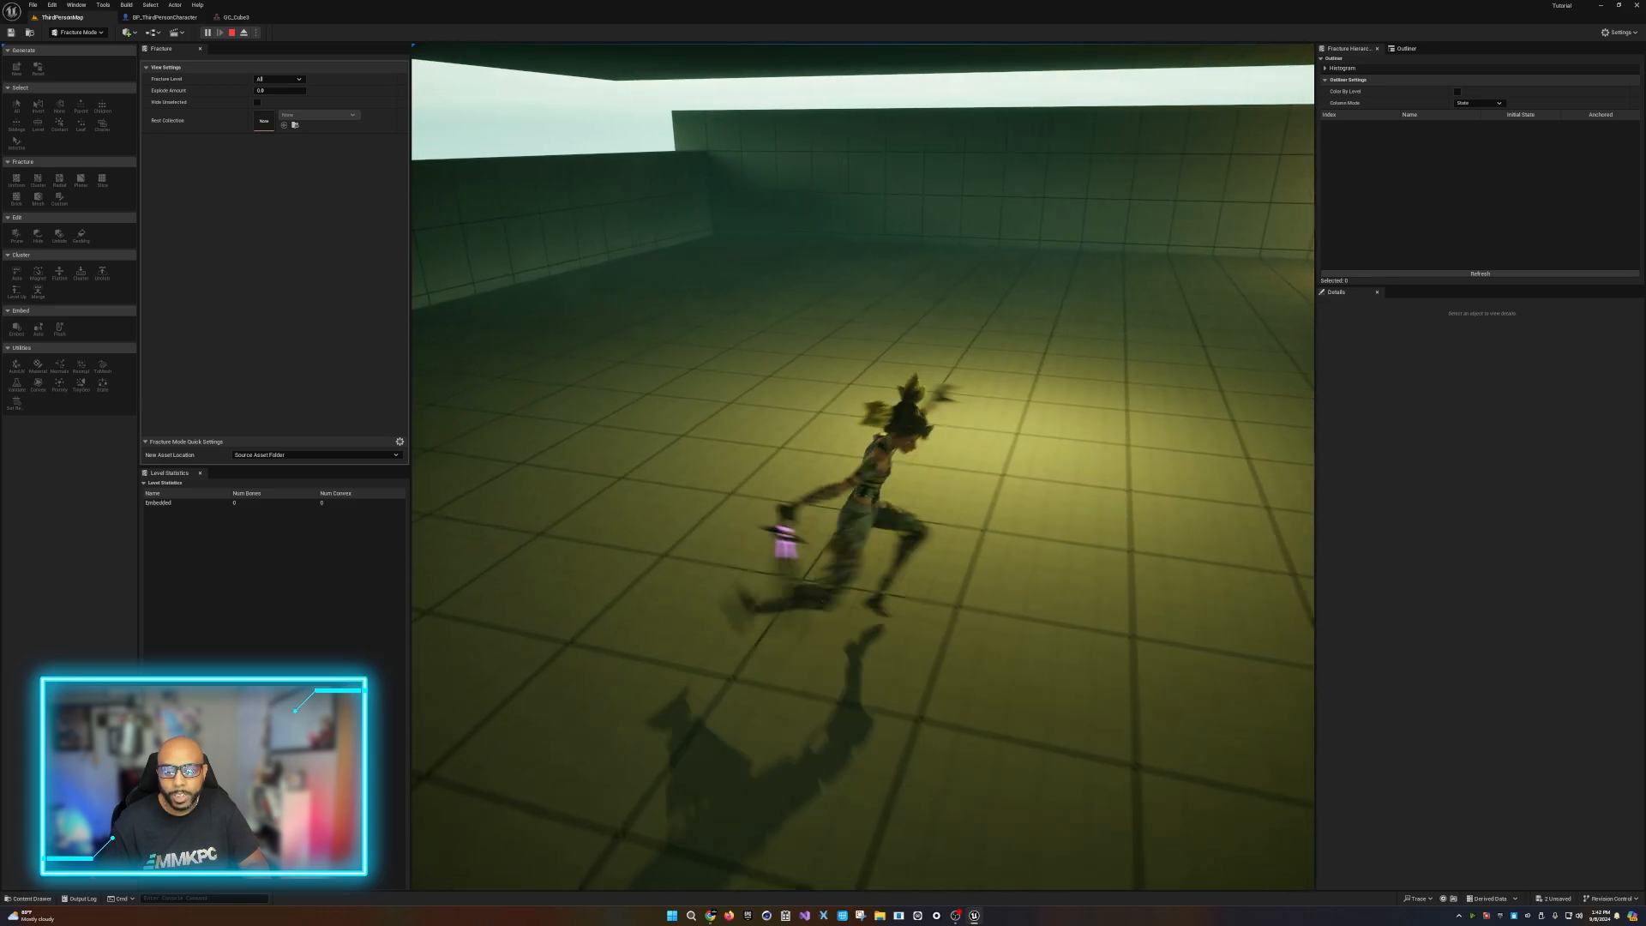
{"action": "key", "text": "space"}
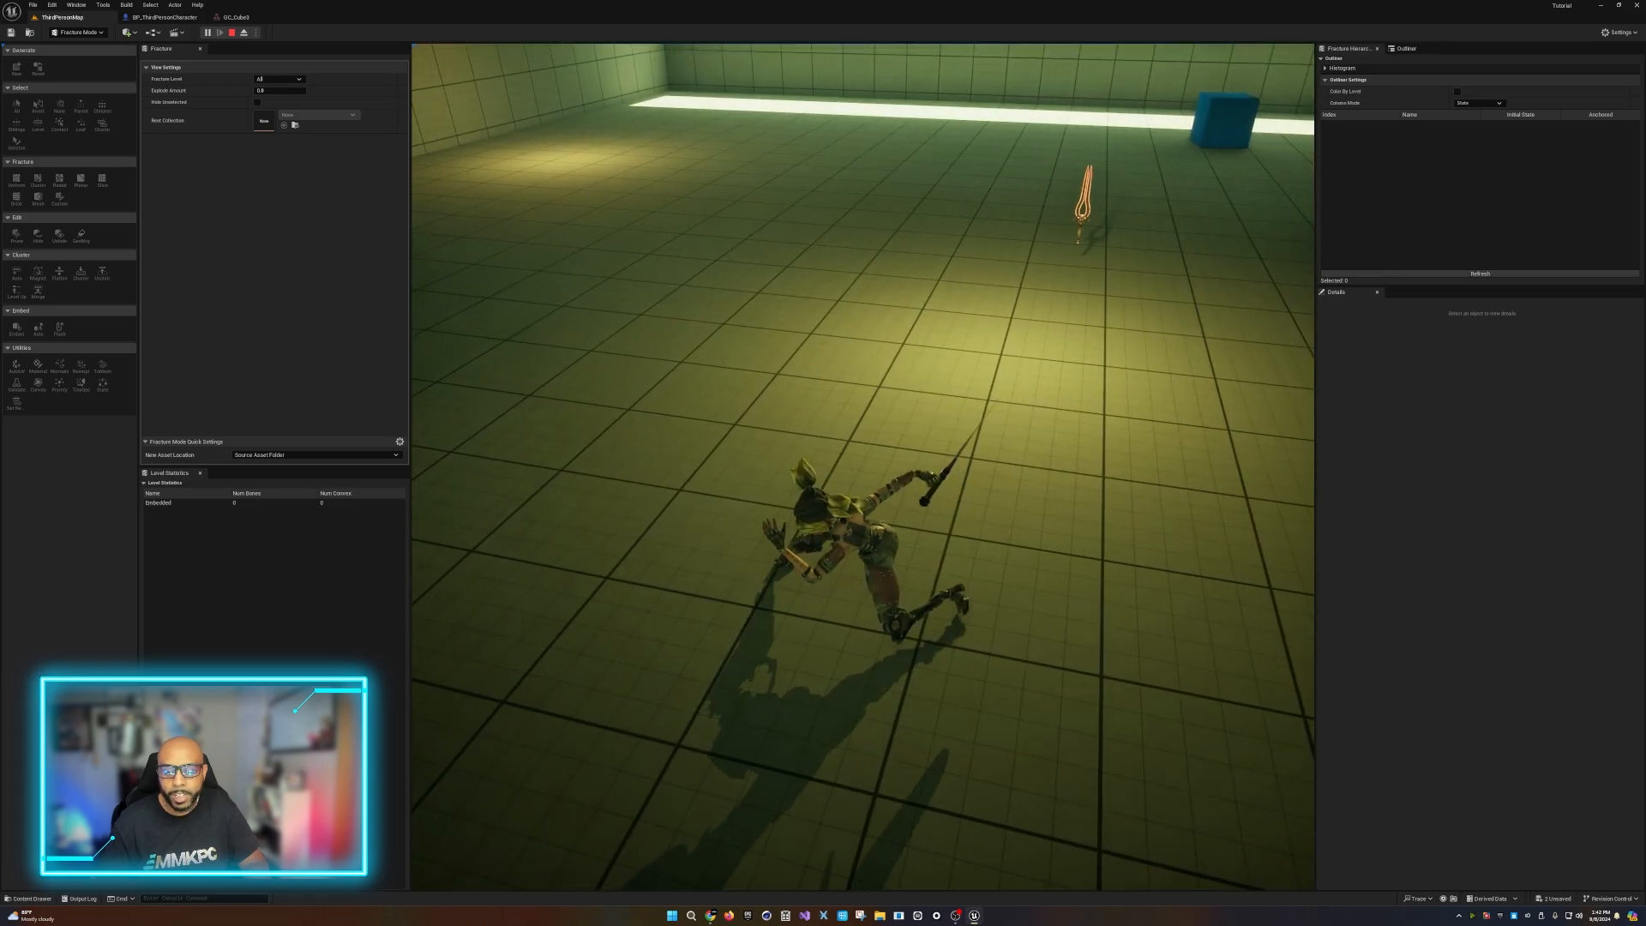
{"action": "key", "text": "w"}
{"action": "key", "text": "w"}
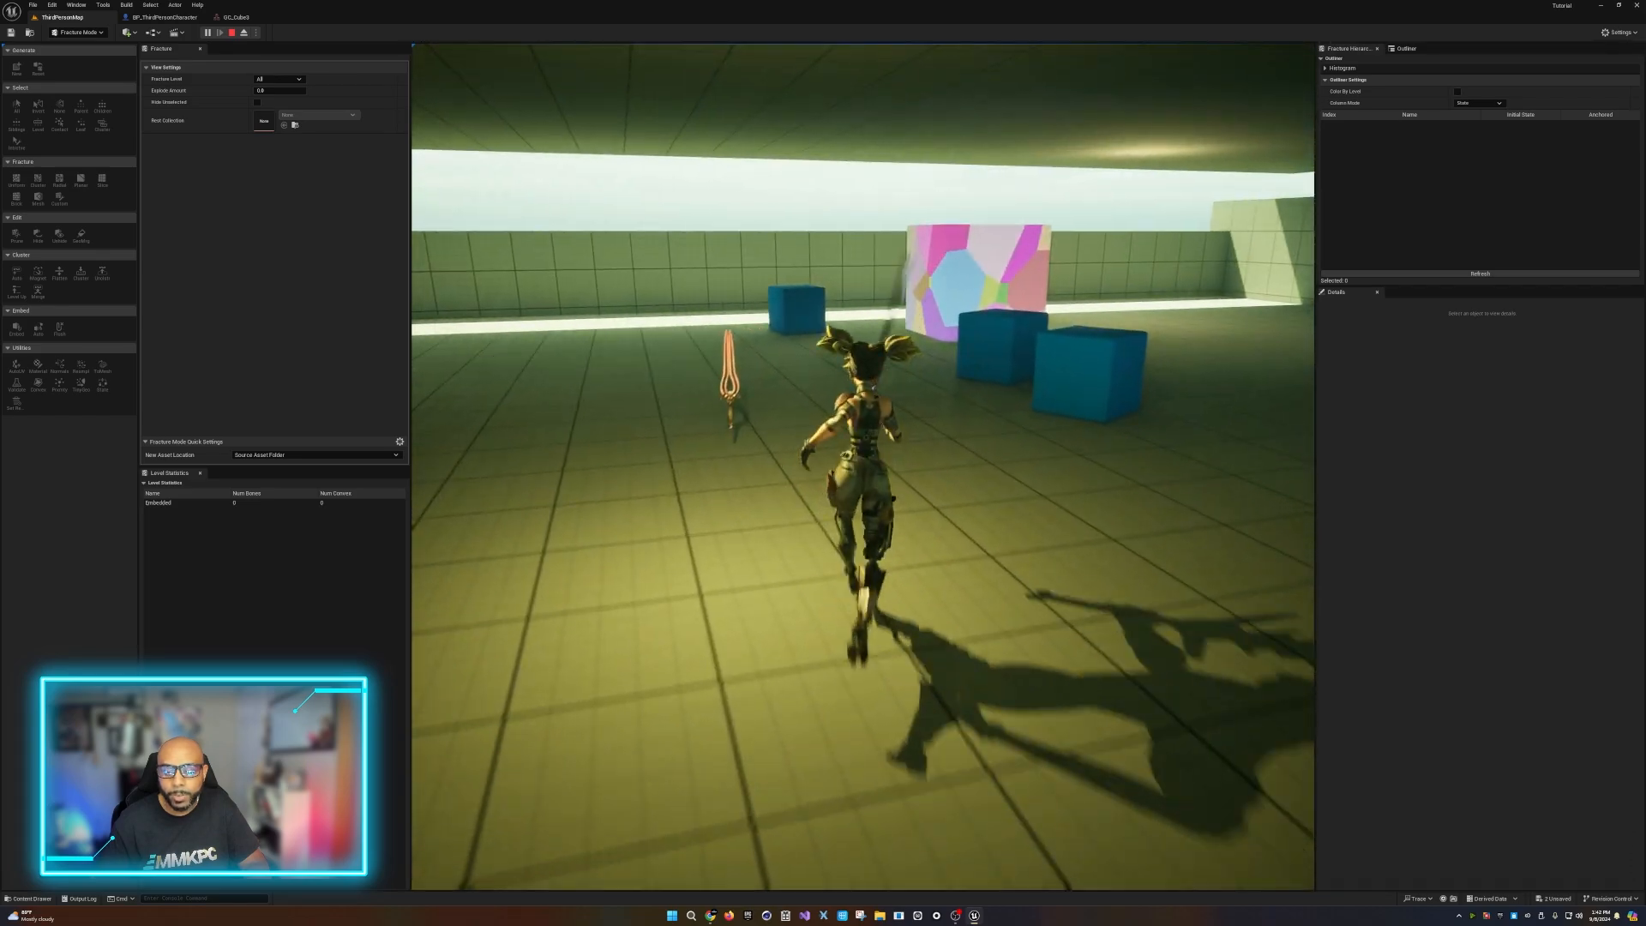
{"action": "key", "text": "w"}
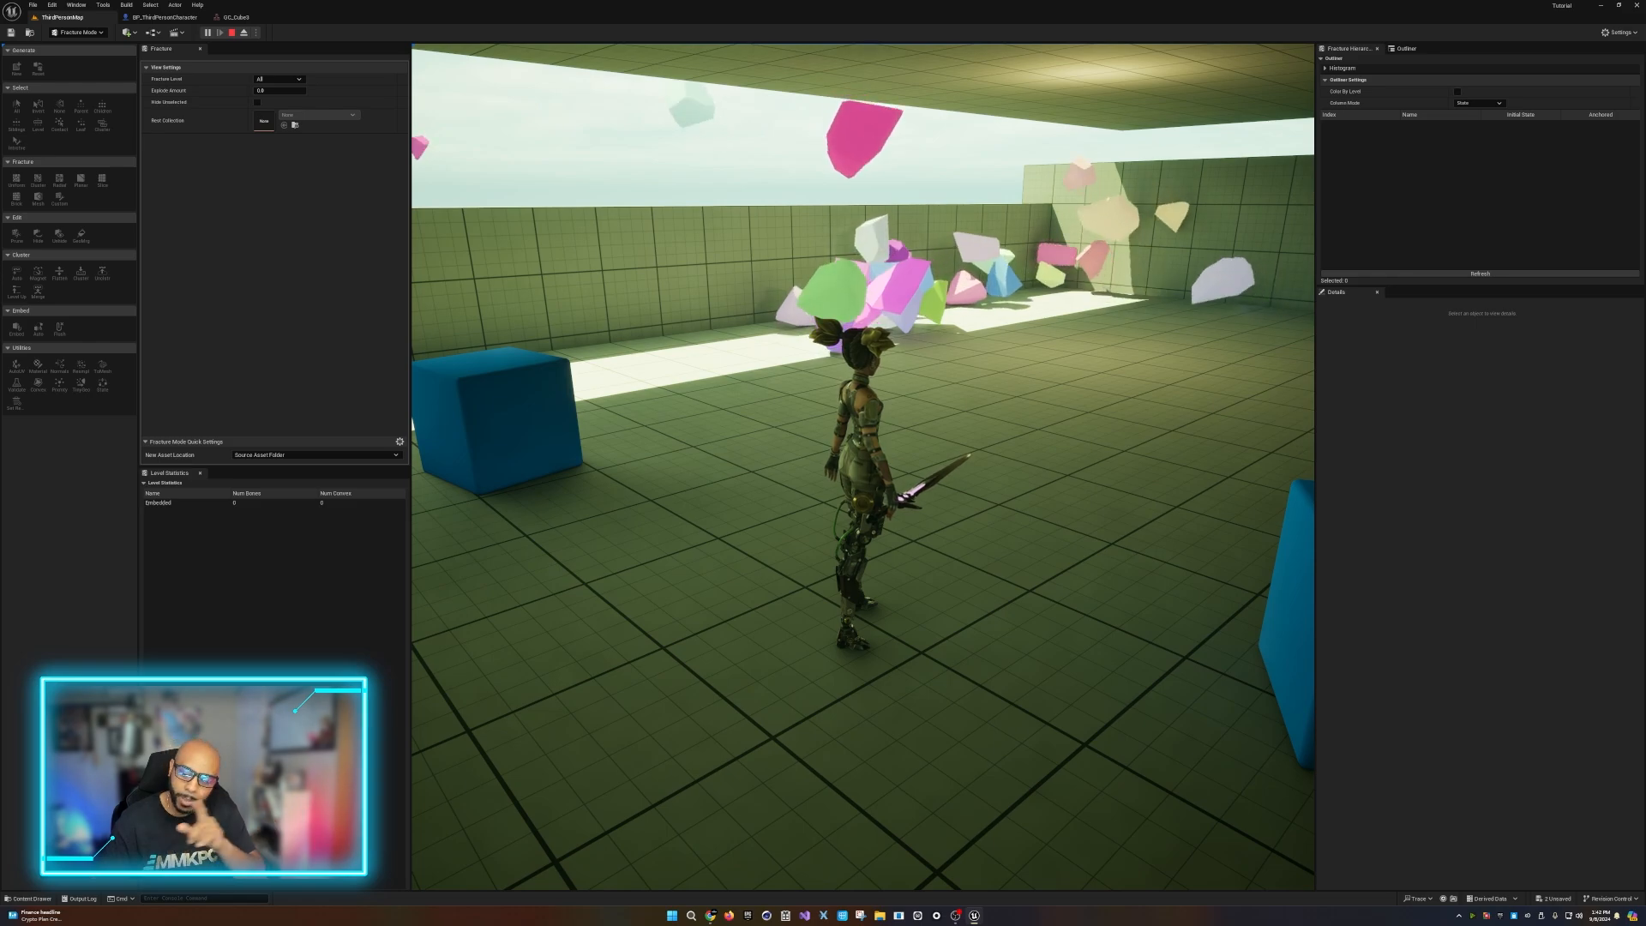
{"action": "key", "text": "w"}
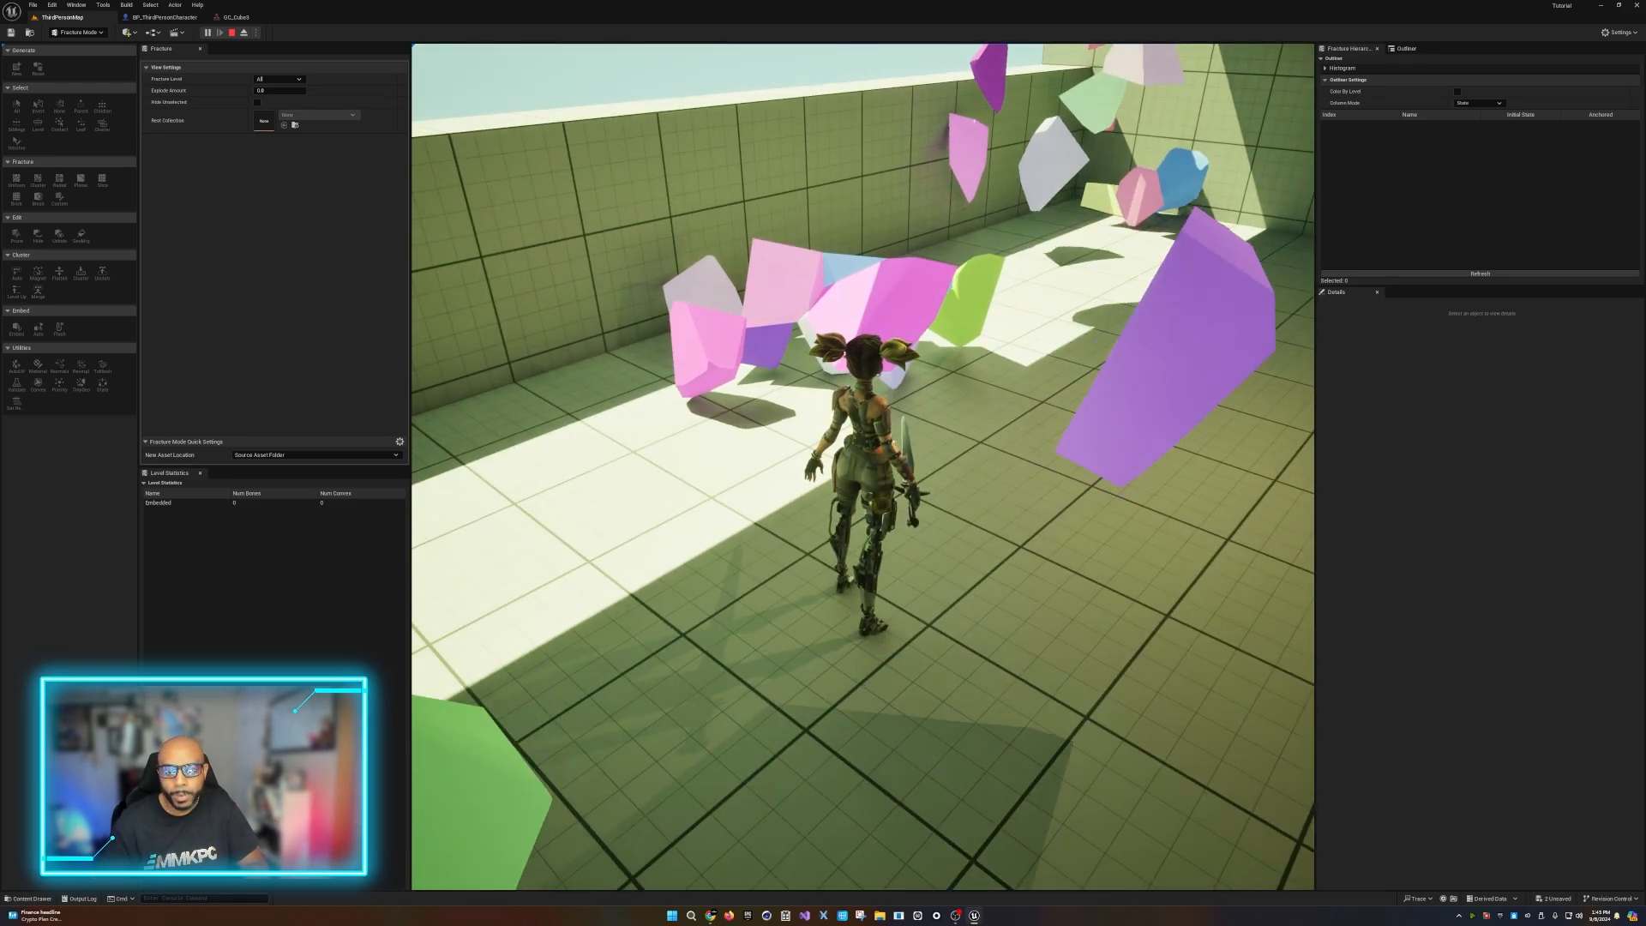
{"action": "key", "text": "w"}
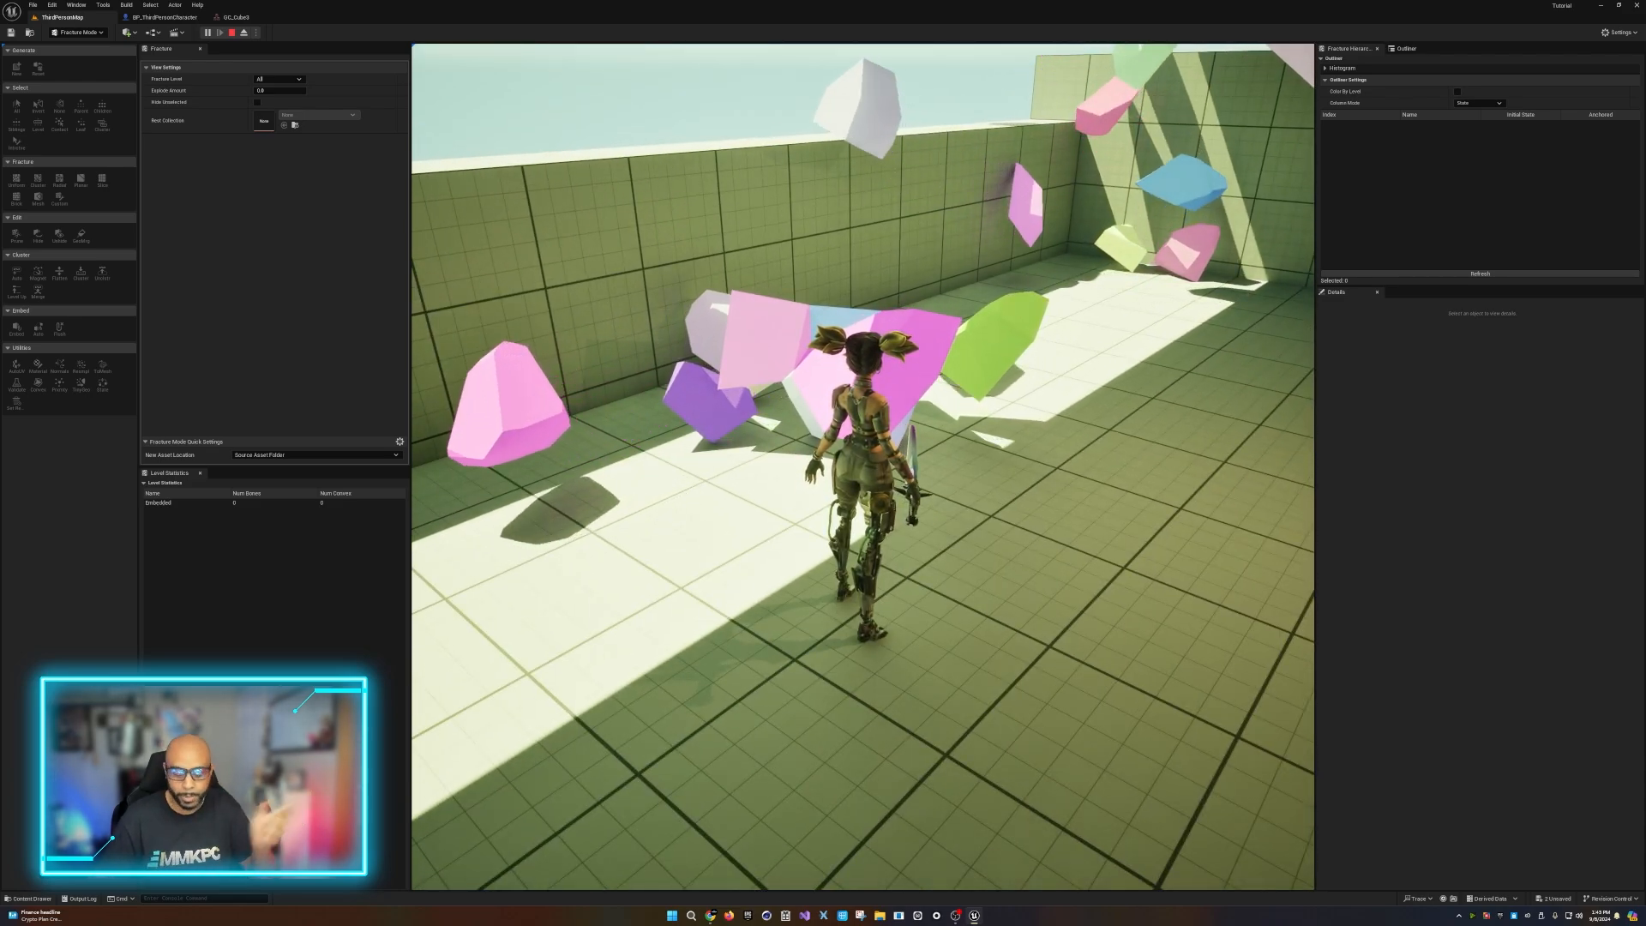
Move the character around the level and smash the blue cubes with the sword among the drifting pieces.
{"action": "key", "text": "e"}
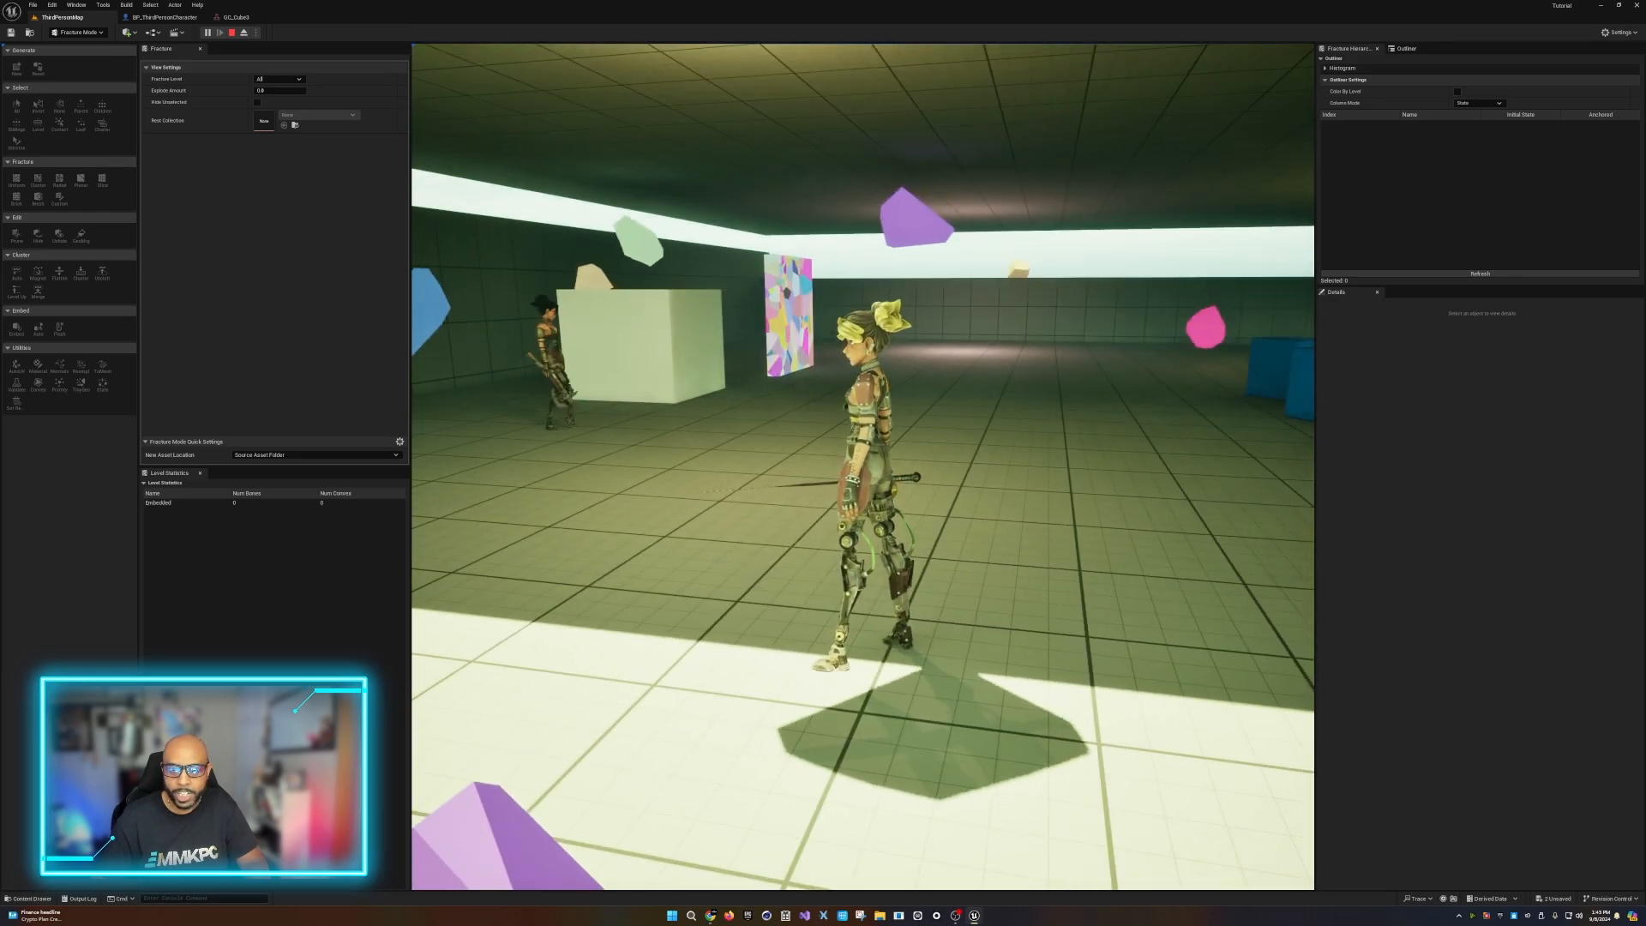
{"action": "key", "text": "d"}
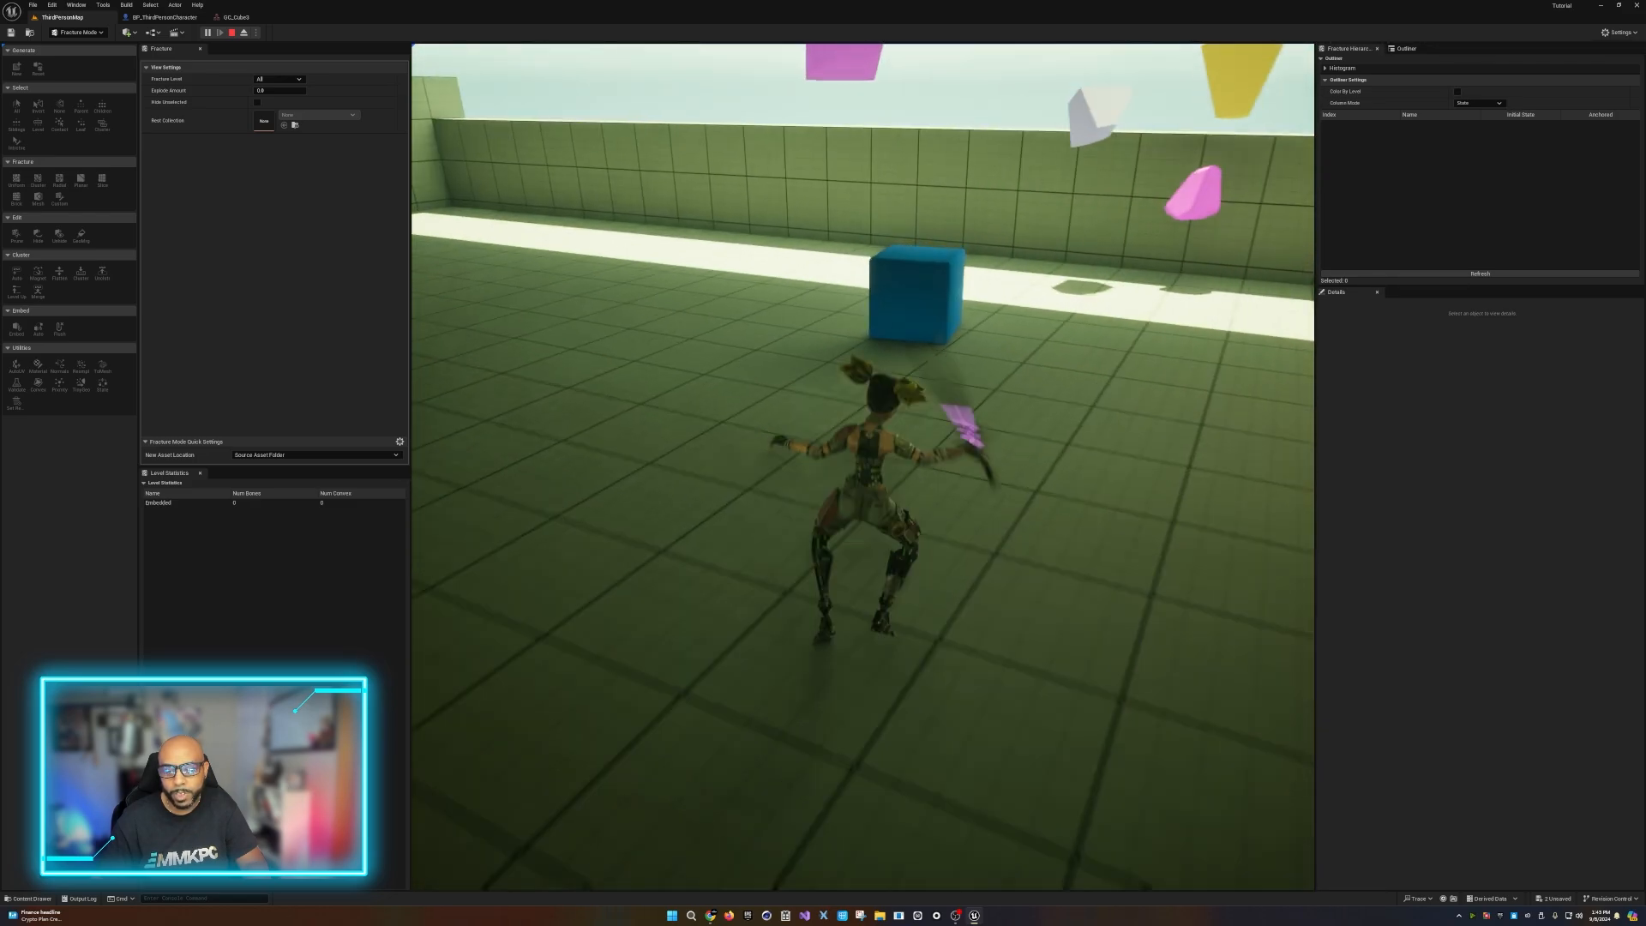
{"action": "key", "text": "w"}
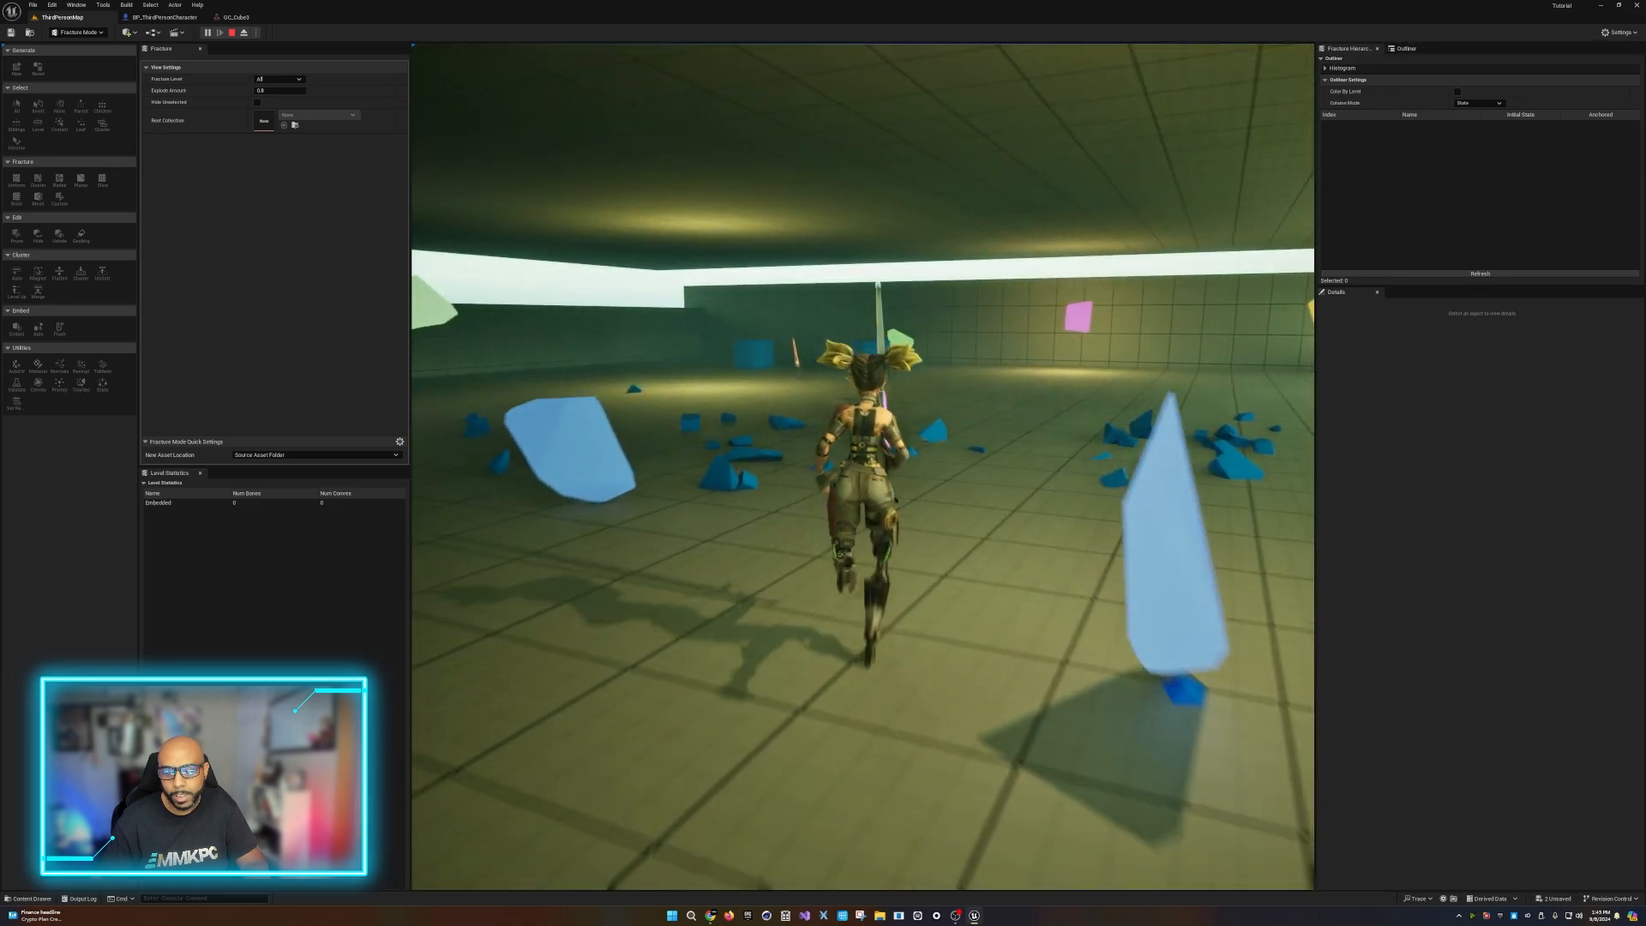
{"action": "key", "text": "w"}
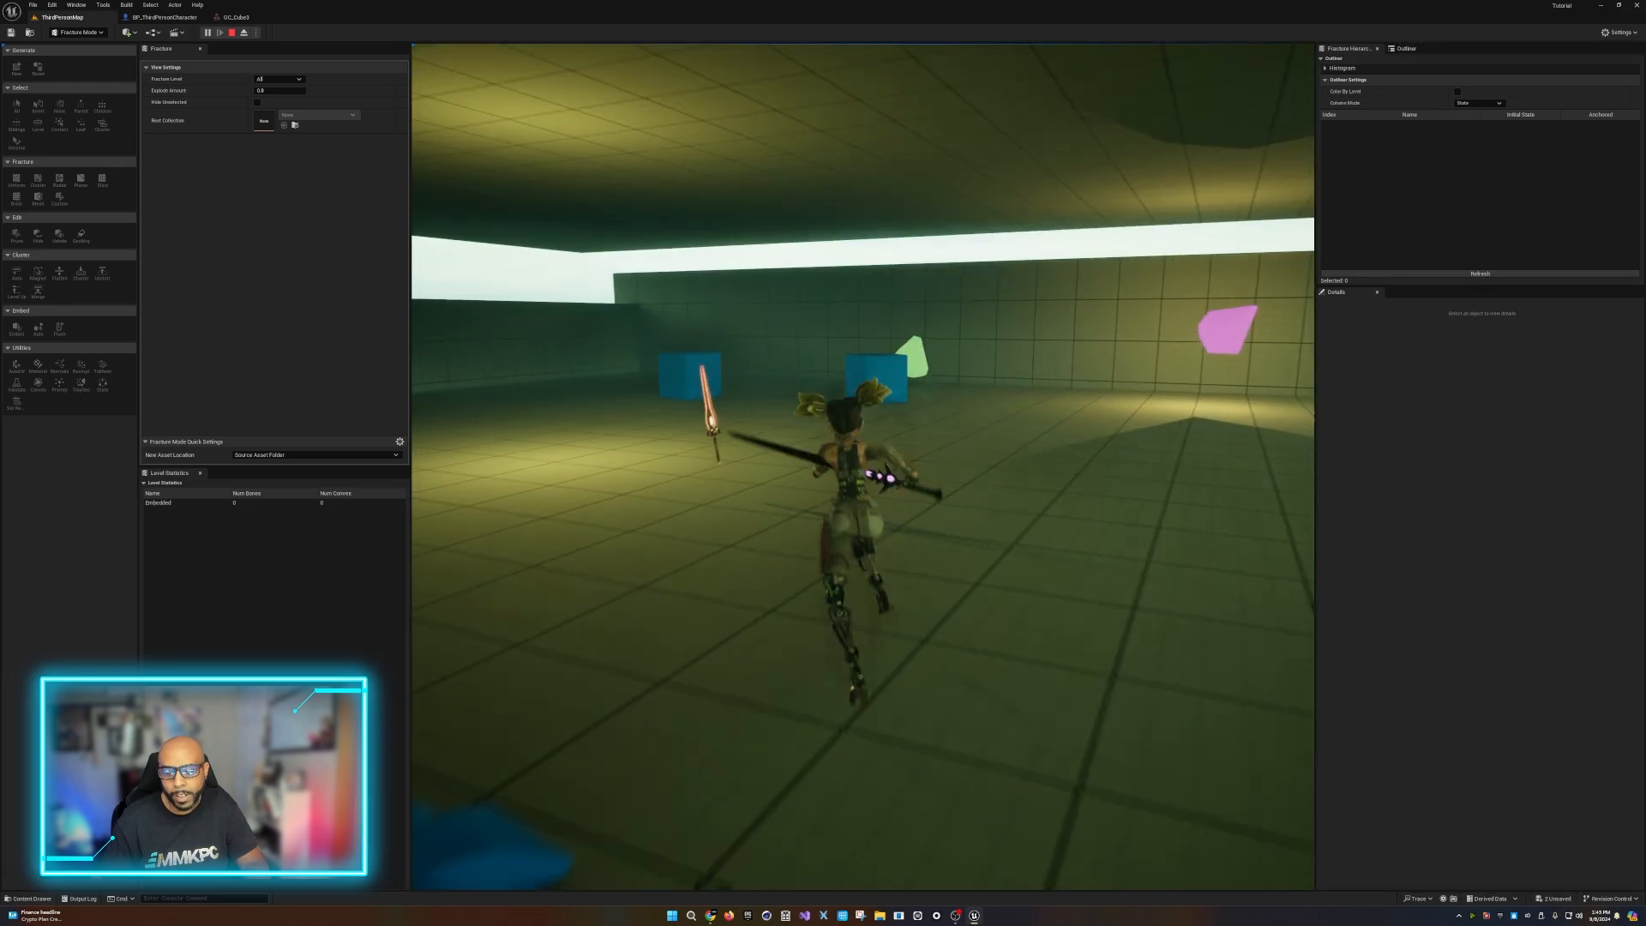